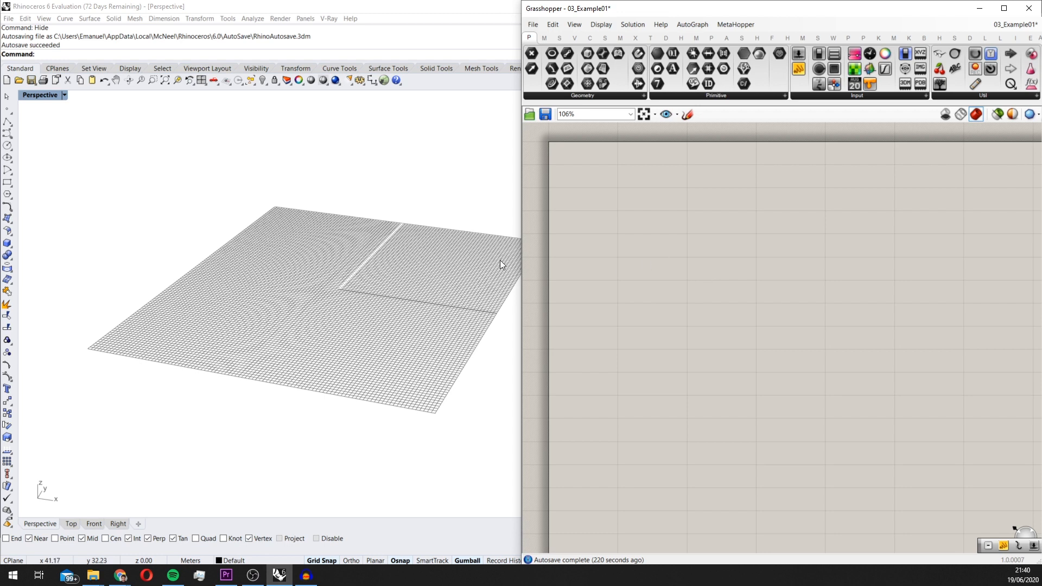
pyautogui.scroll(3, 326, 269)
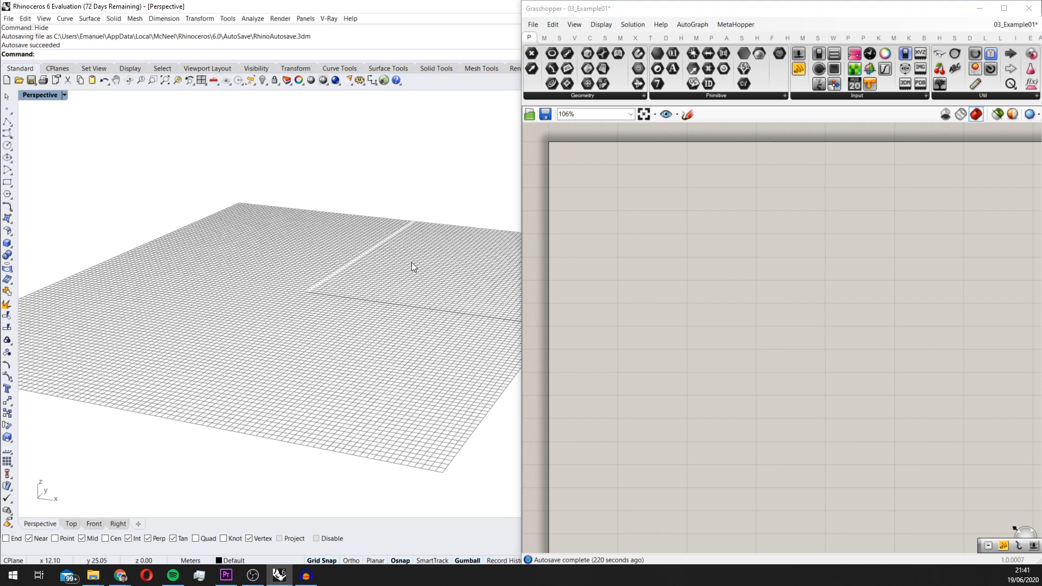
pyautogui.scroll(-3, 380, 253)
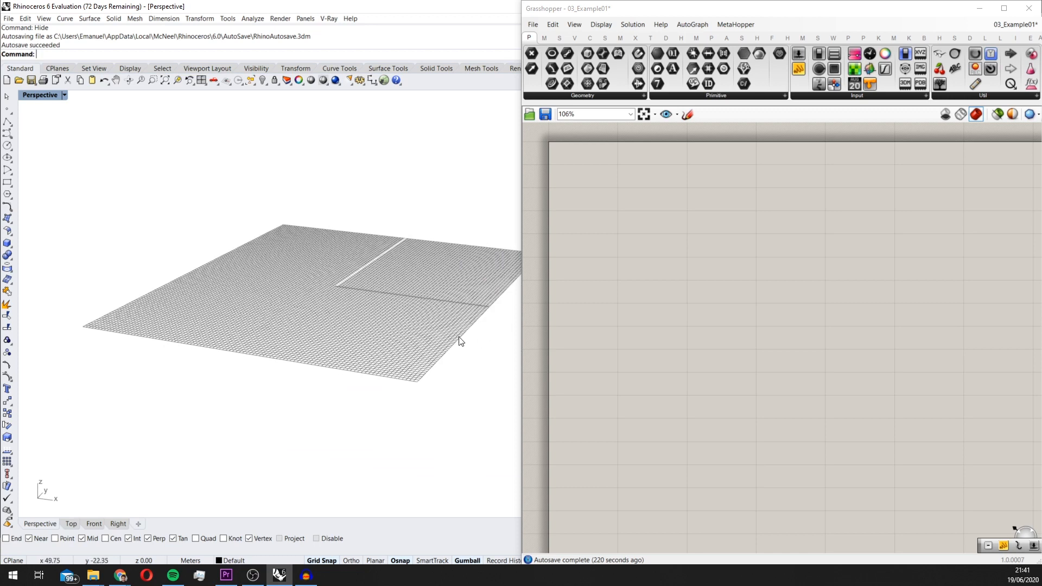
pyautogui.moveTo(467, 279); pyautogui.dragTo(483, 249, button='right')
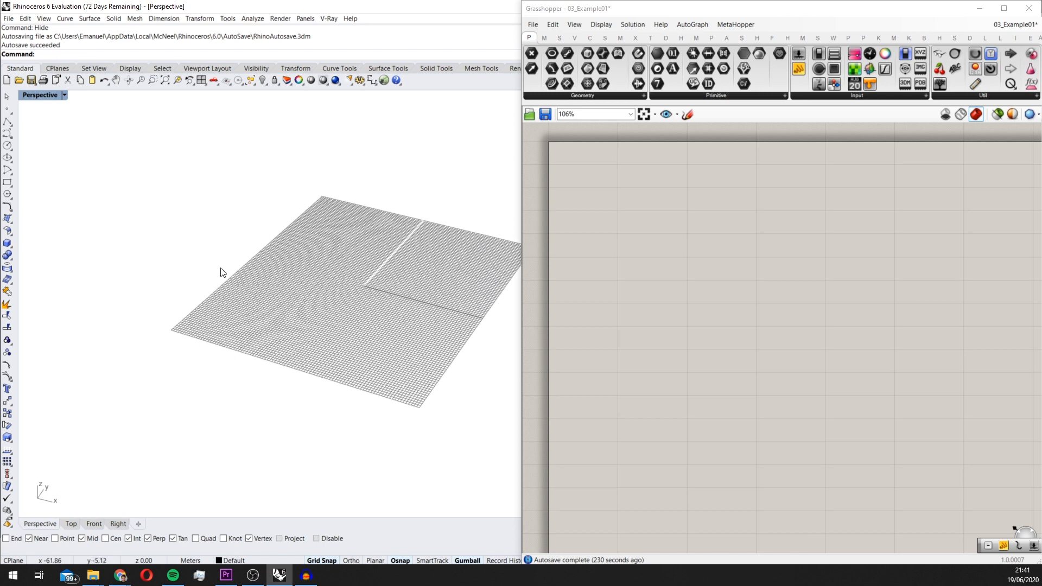
pyautogui.moveTo(434, 266); pyautogui.dragTo(444, 257, button='right')
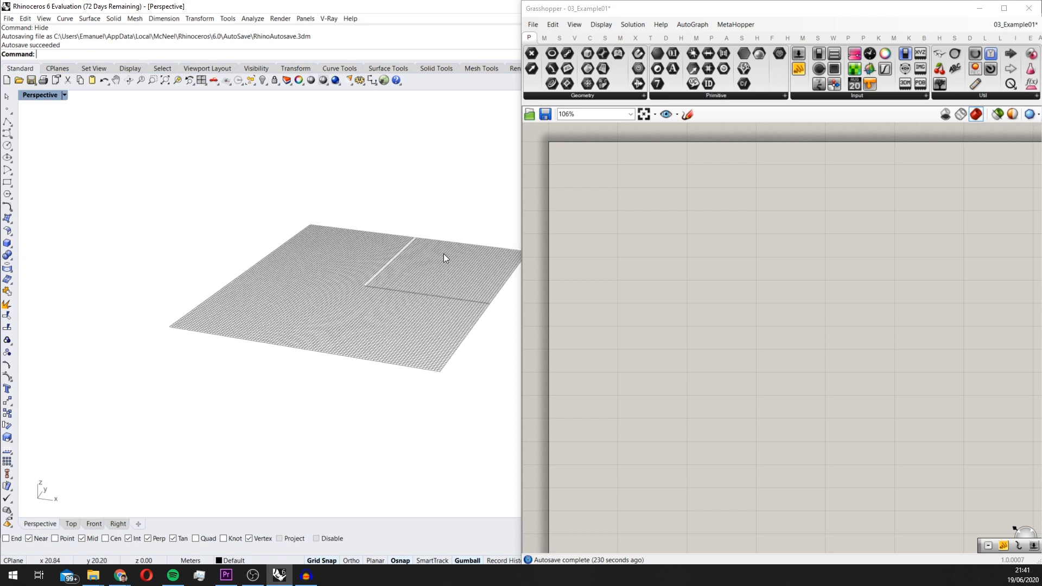
pyautogui.moveTo(393, 282); pyautogui.dragTo(411, 305, button='right')
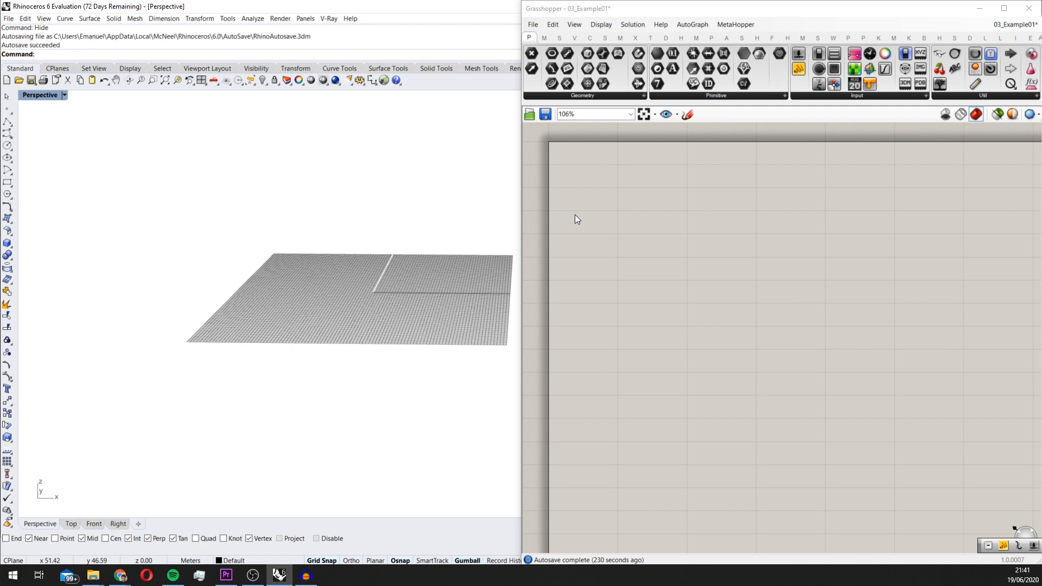
pyautogui.moveTo(486, 265); pyautogui.dragTo(460, 267, button='right')
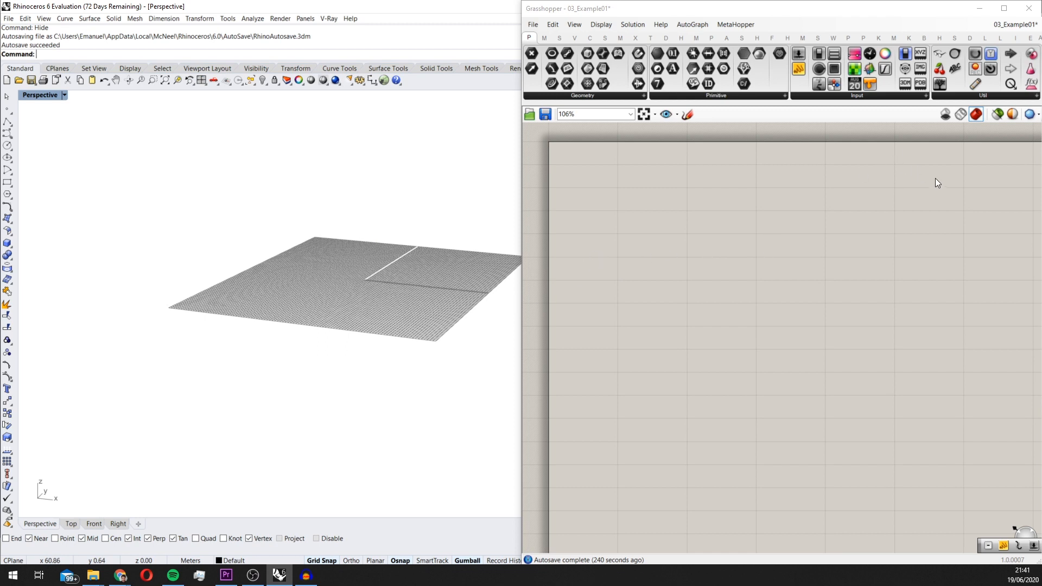
# Add a Rectangle component near the start of the empty Grasshopper canvas
pyautogui.scroll(2, 676, 193)
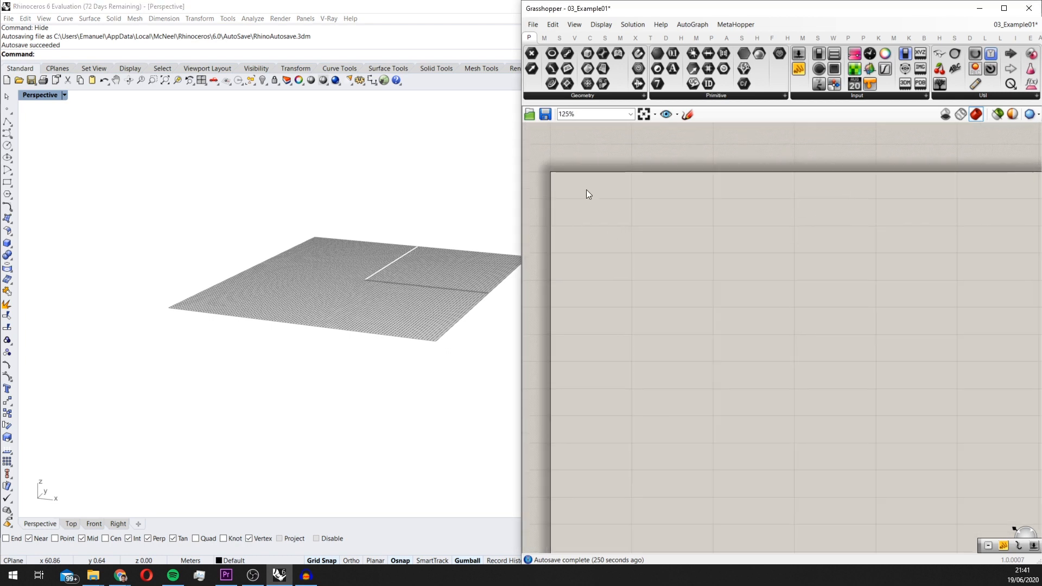
pyautogui.doubleClick(614, 219)
pyautogui.write('r')
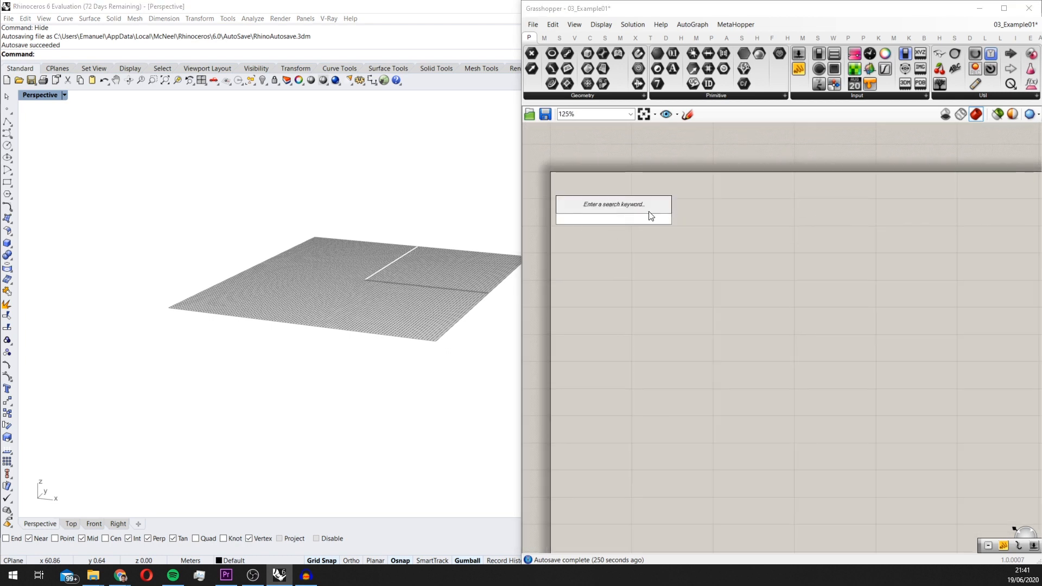
pyautogui.write('c')
pyautogui.press('BackSpace')
pyautogui.write('ect')
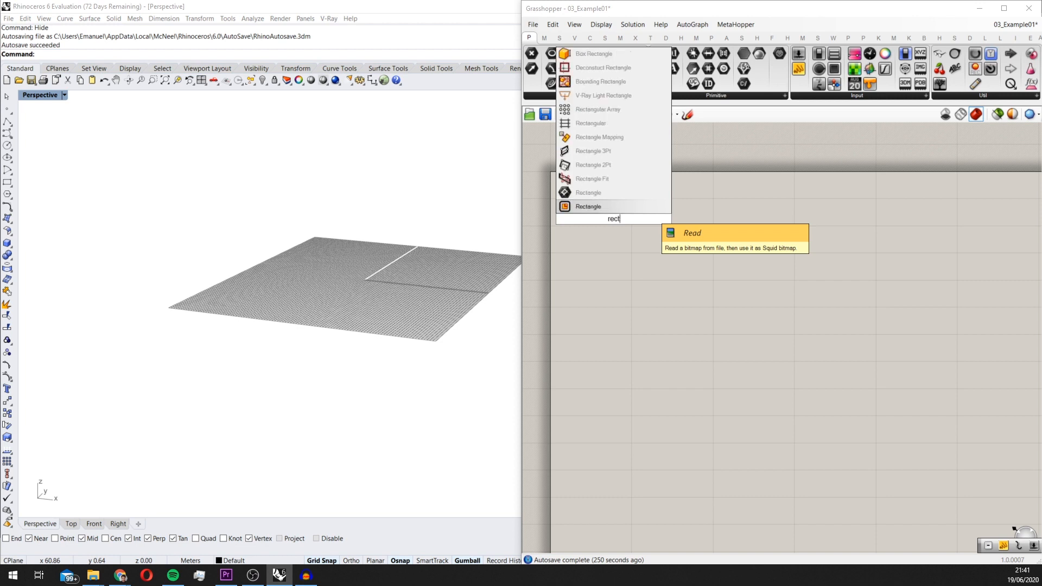
pyautogui.press('Return')
pyautogui.scroll(3, 649, 214)
pyautogui.moveTo(586, 239); pyautogui.dragTo(777, 249)
# Add a Construct Domain component and connect its output to the Rectangle's X and Y inputs
pyautogui.doubleClick(646, 288)
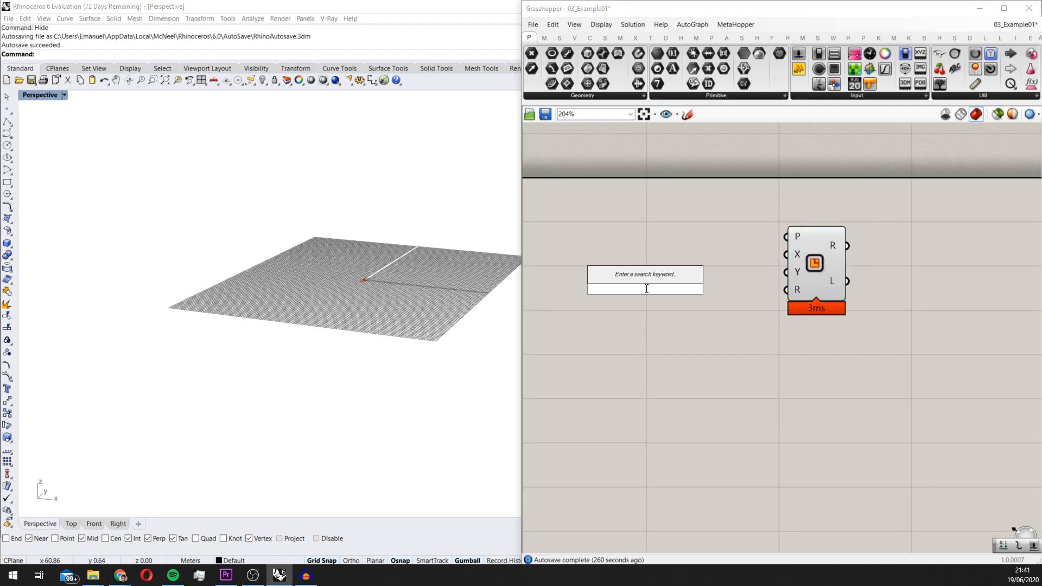
pyautogui.write('construct dom')
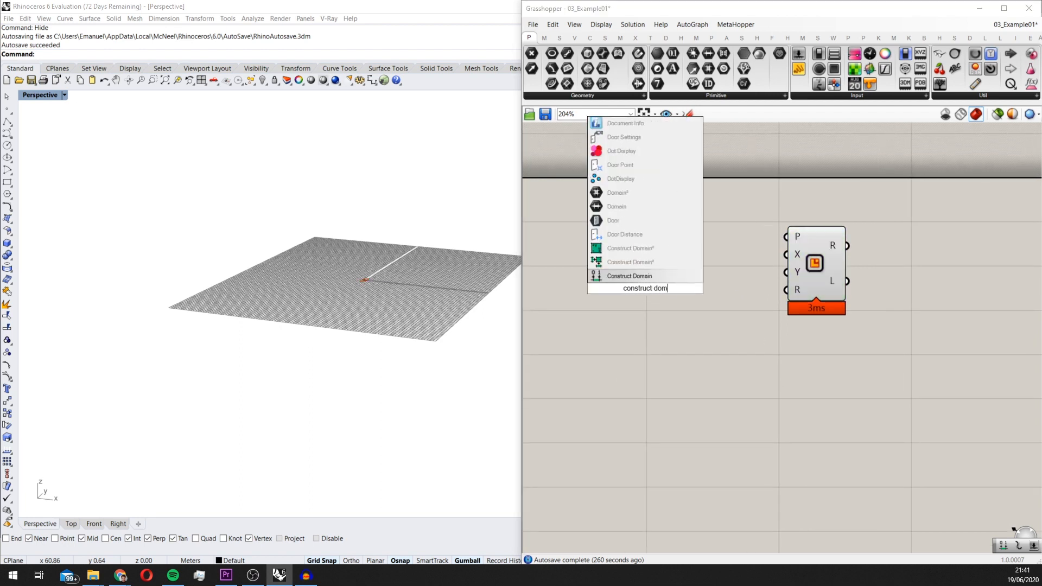
pyautogui.press('Return')
pyautogui.click(672, 276)
pyautogui.scroll(2, 738, 261)
pyautogui.moveTo(719, 253)
pyautogui.mouseDown()
pyautogui.moveTo(806, 249)
pyautogui.moveTo(732, 253)
pyautogui.mouseUp()
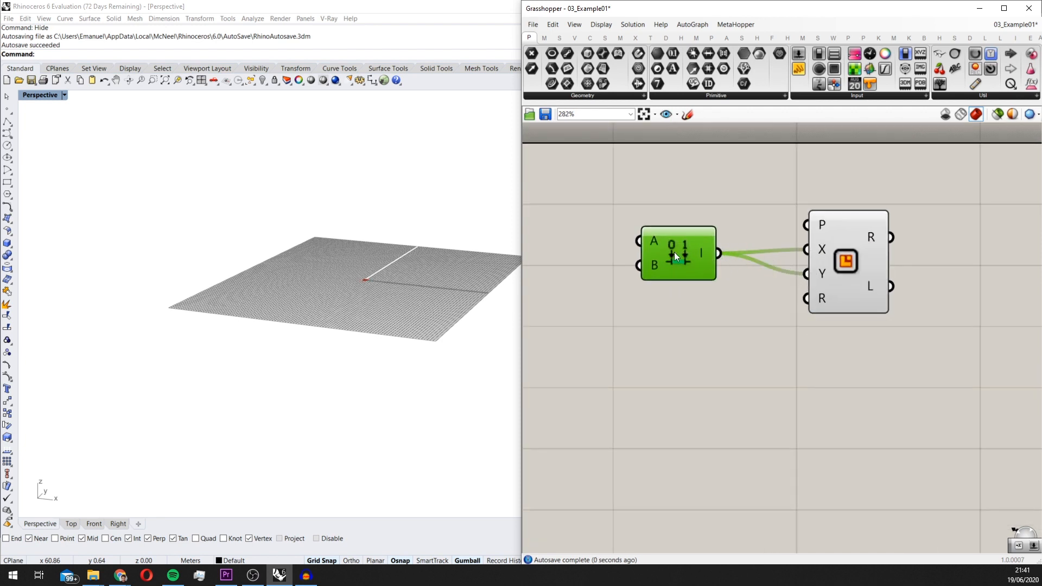
# Add a number slider with value 100 and connect it to the A input of Construct Domain
pyautogui.scroll(-3, 676, 260)
pyautogui.doubleClick(652, 275)
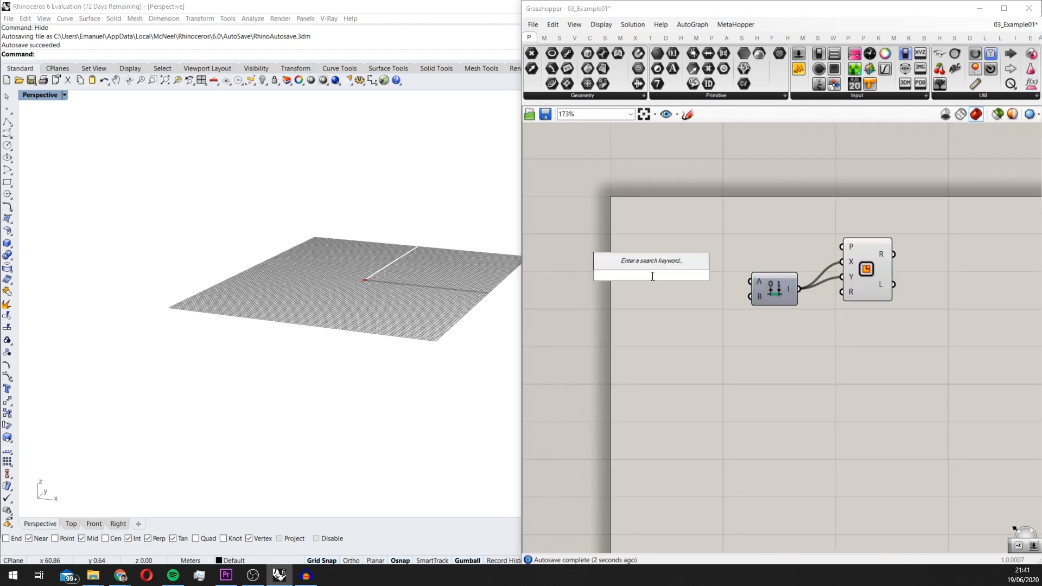
pyautogui.write('10')
pyautogui.press('Return')
pyautogui.scroll(3, 674, 279)
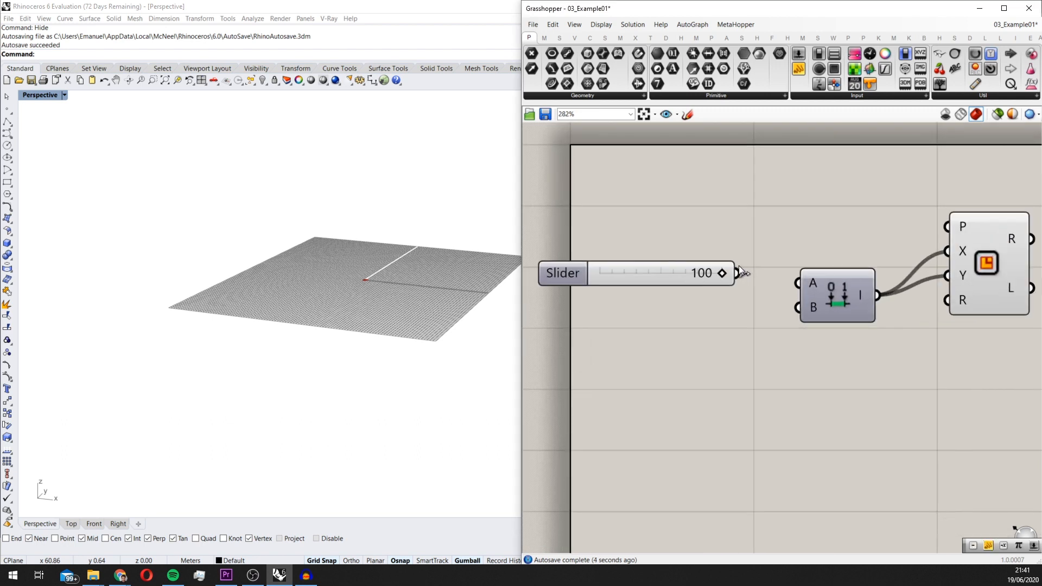
pyautogui.moveTo(739, 271); pyautogui.dragTo(797, 283)
# Feed the slider through a new Negative component into Construct Domain's A input, and connect the slider directly to B
pyautogui.doubleClick(714, 352)
pyautogui.write('ne')
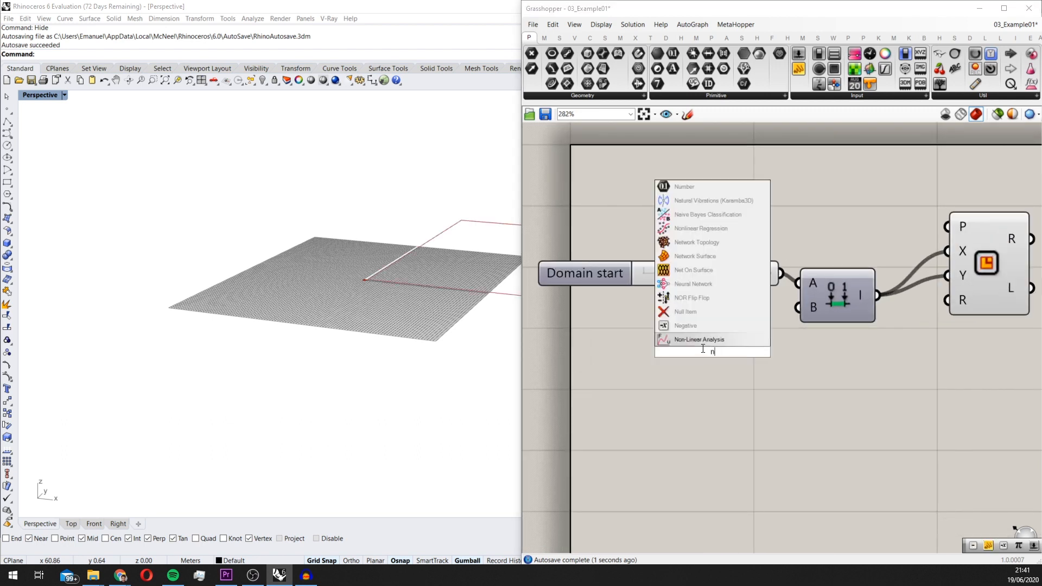
pyautogui.click(696, 329)
pyautogui.moveTo(750, 278); pyautogui.dragTo(683, 345)
pyautogui.moveTo(751, 353); pyautogui.dragTo(798, 283)
pyautogui.moveTo(788, 337); pyautogui.dragTo(691, 284)
pyautogui.click(727, 312)
# Set the domain slider to 51 so the rectangle roughly matches the construction grid
pyautogui.scroll(-5, 332, 258)
pyautogui.moveTo(331, 258); pyautogui.dragTo(384, 188, button='right')
pyautogui.scroll(-4, 486, 193)
pyautogui.moveTo(488, 194); pyautogui.dragTo(474, 233, button='right')
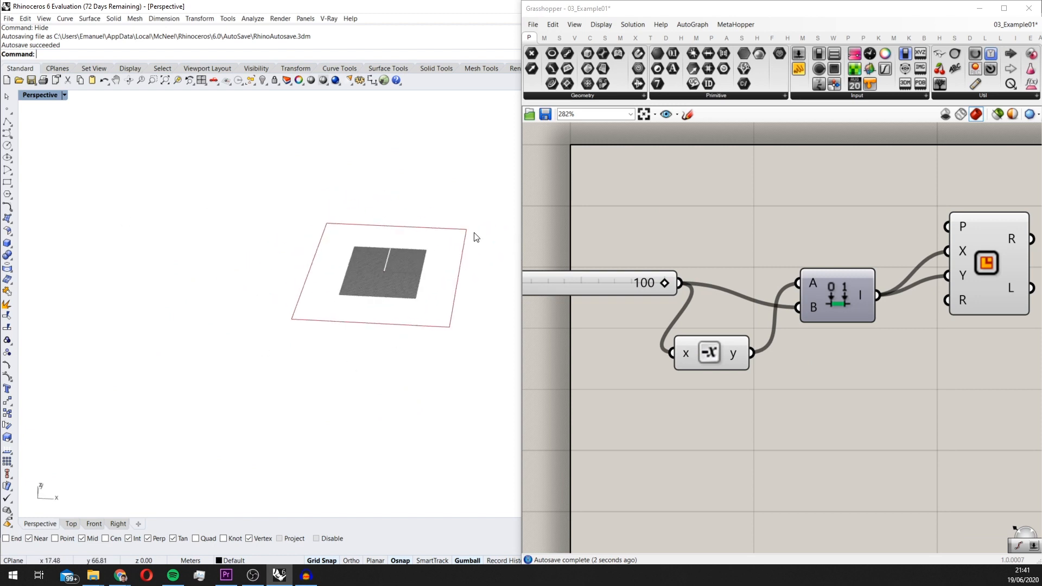
pyautogui.scroll(2, 649, 281)
pyautogui.moveTo(682, 282); pyautogui.dragTo(569, 289)
pyautogui.scroll(1, 564, 260)
pyautogui.scroll(8, 381, 272)
pyautogui.moveTo(383, 272); pyautogui.dragTo(342, 206, button='right')
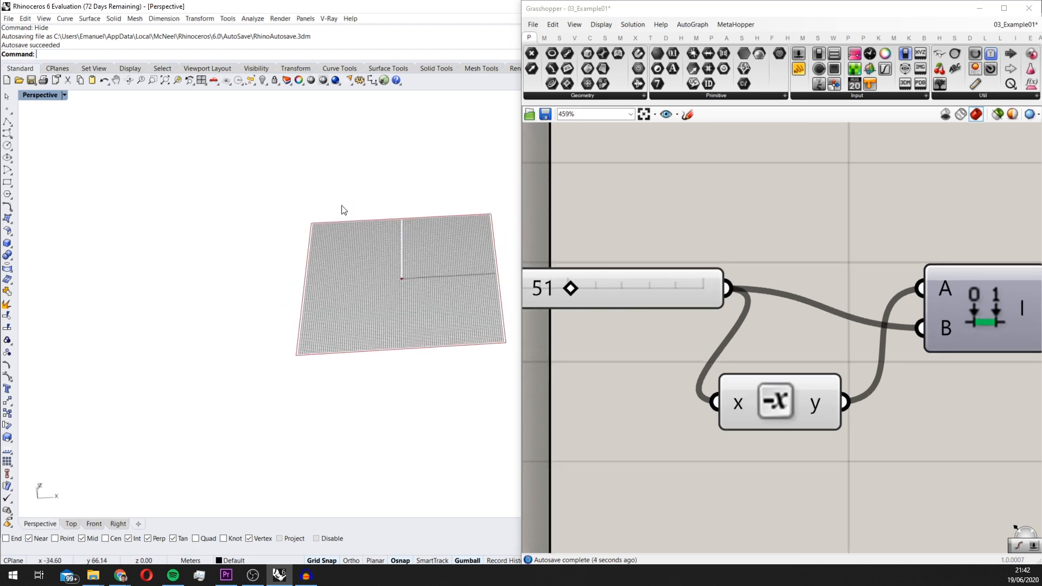
pyautogui.scroll(2, 535, 249)
pyautogui.moveTo(428, 261); pyautogui.dragTo(402, 303, button='right')
# Add a Boundary Surfaces component and connect the Rectangle's R output to its E input
pyautogui.scroll(-7, 757, 317)
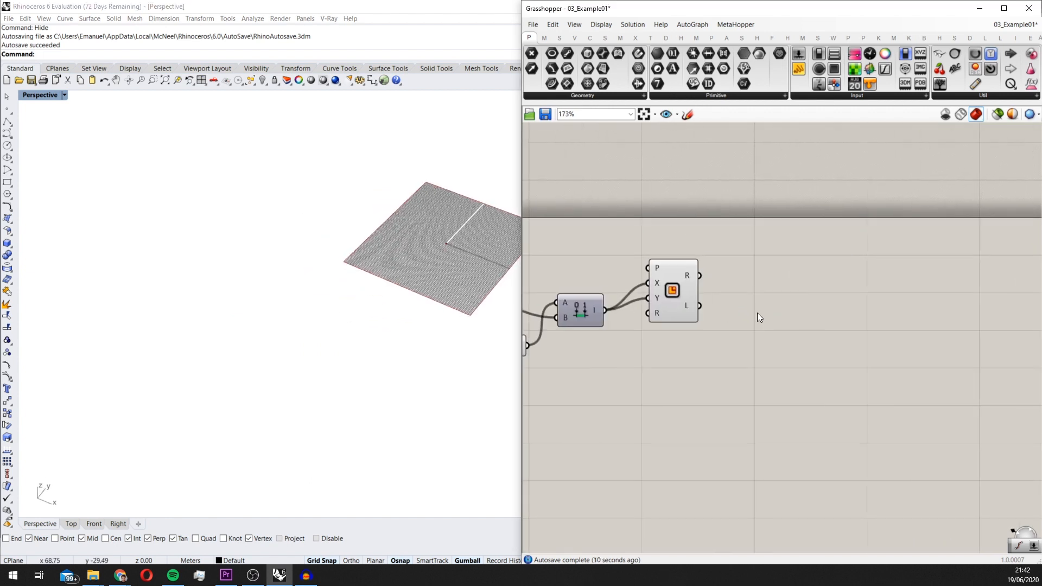
pyautogui.scroll(1, 708, 304)
pyautogui.click(668, 276)
pyautogui.doubleClick(748, 315)
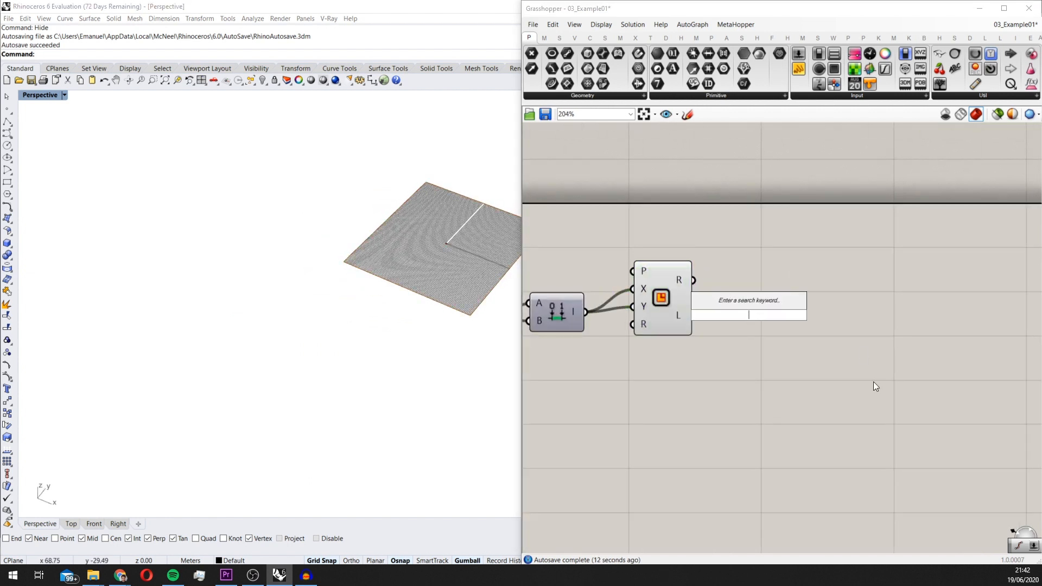
pyautogui.write('bound')
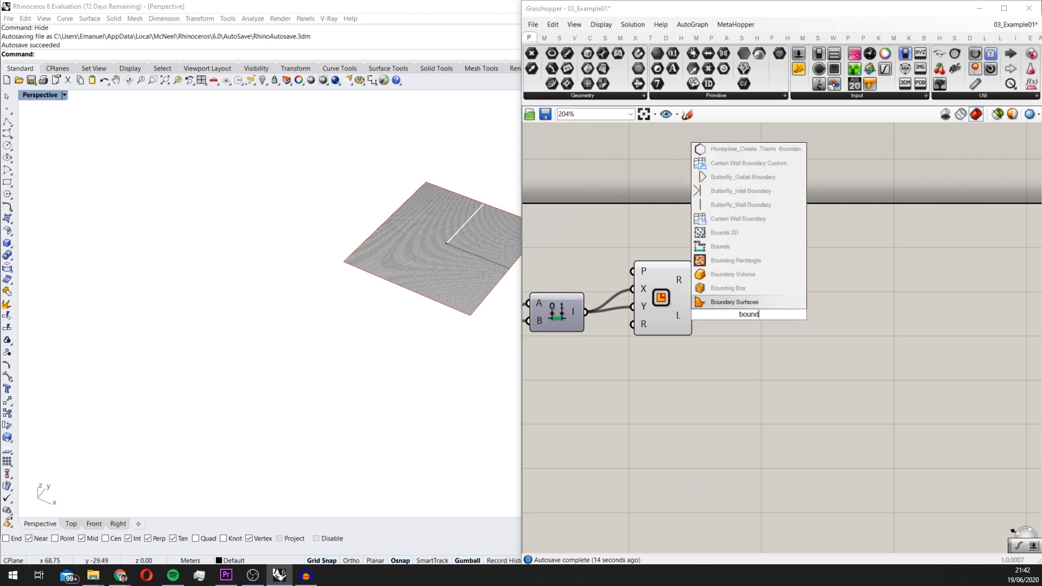
pyautogui.press('Return')
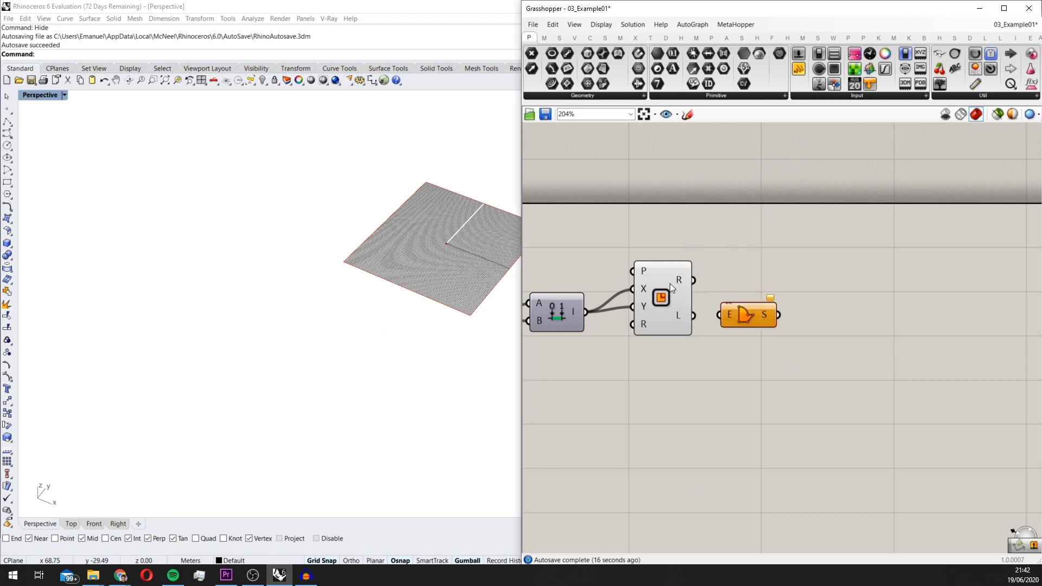
pyautogui.moveTo(720, 316); pyautogui.dragTo(761, 277)
# Add a Divide Surface component and connect the Boundary Surfaces output to its S input
pyautogui.doubleClick(814, 317)
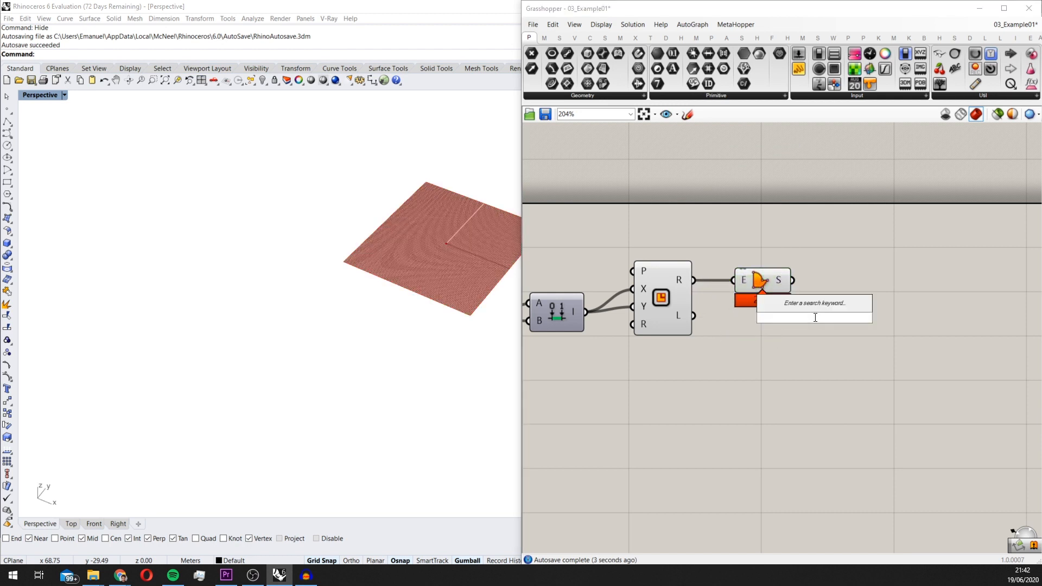
pyautogui.click(559, 38)
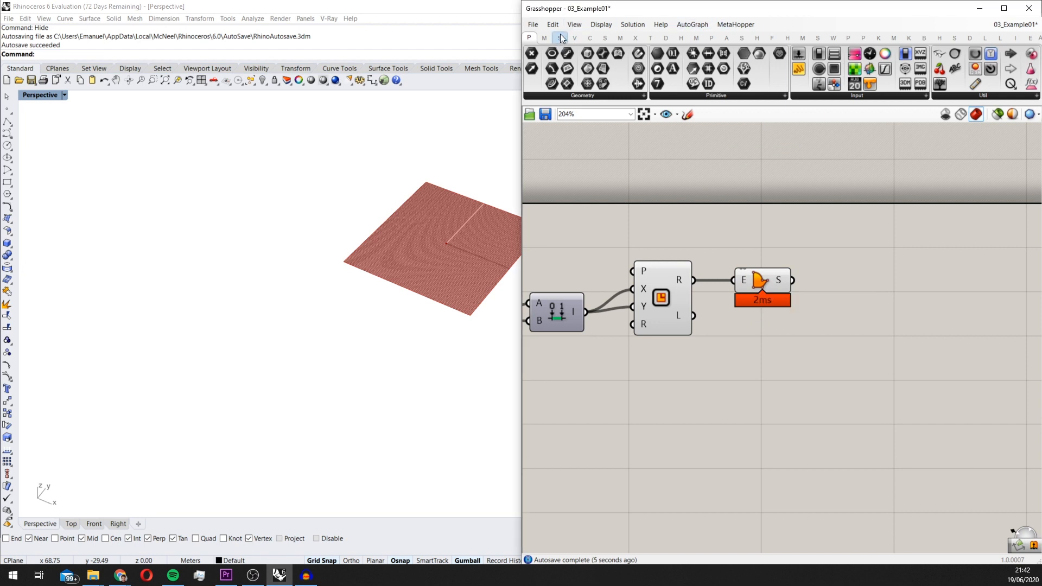
pyautogui.click(604, 37)
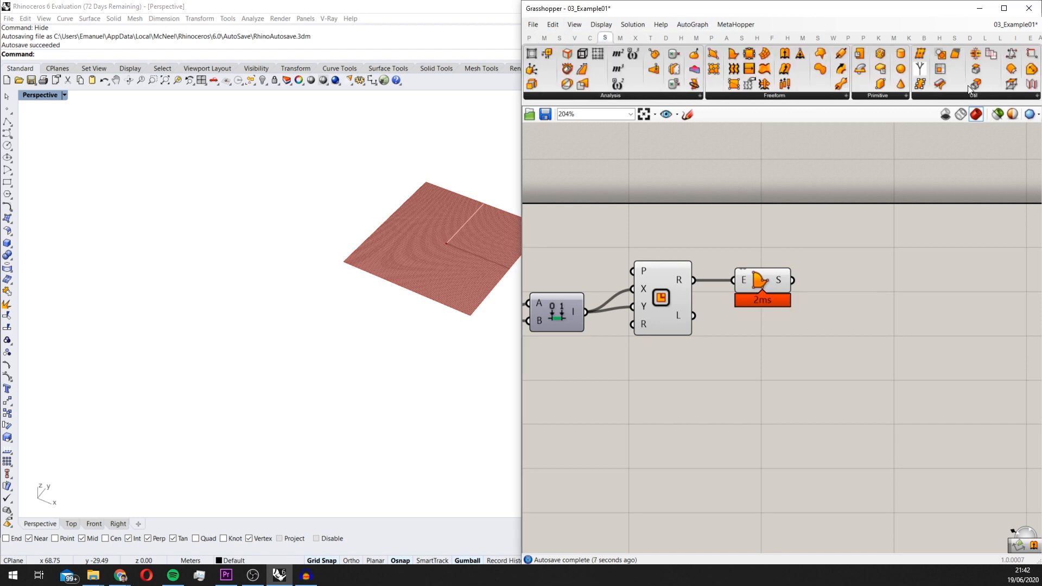
pyautogui.moveTo(920, 53); pyautogui.dragTo(886, 307)
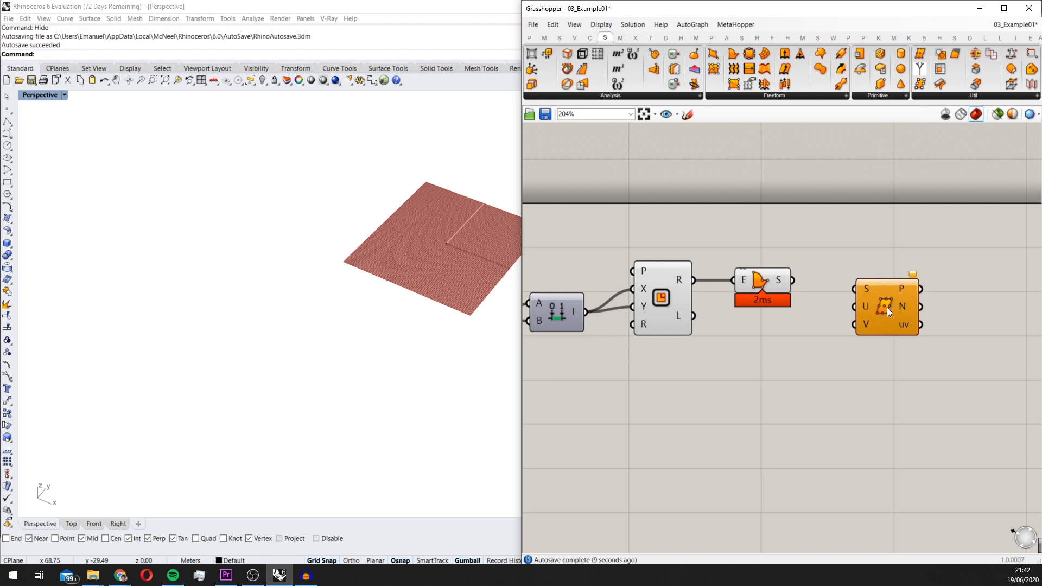
pyautogui.scroll(1, 887, 308)
pyautogui.click(883, 299)
pyautogui.scroll(2, 884, 299)
pyautogui.moveTo(770, 271); pyautogui.dragTo(853, 267)
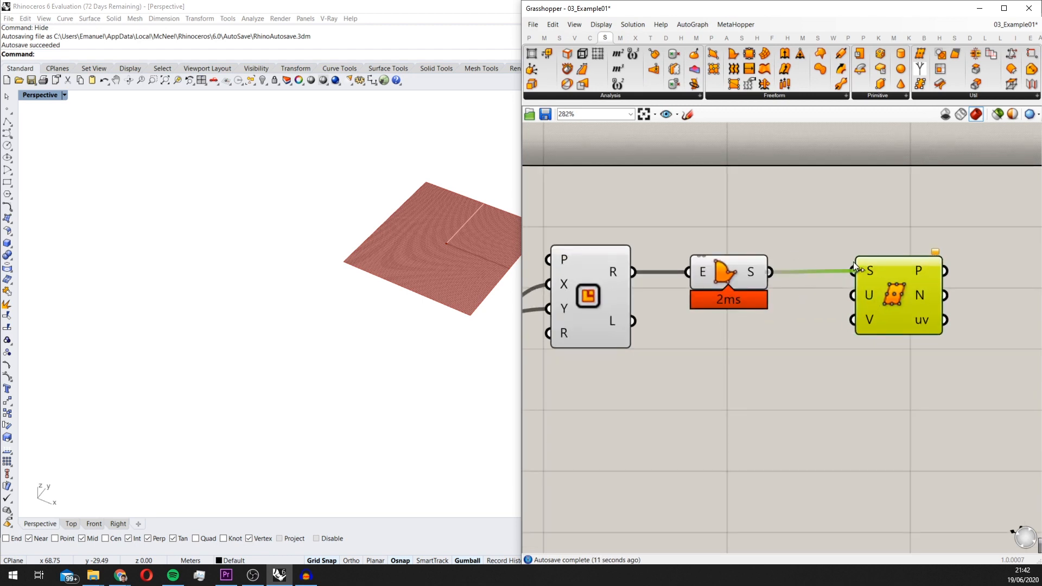
pyautogui.scroll(3, 465, 217)
pyautogui.doubleClick(808, 411)
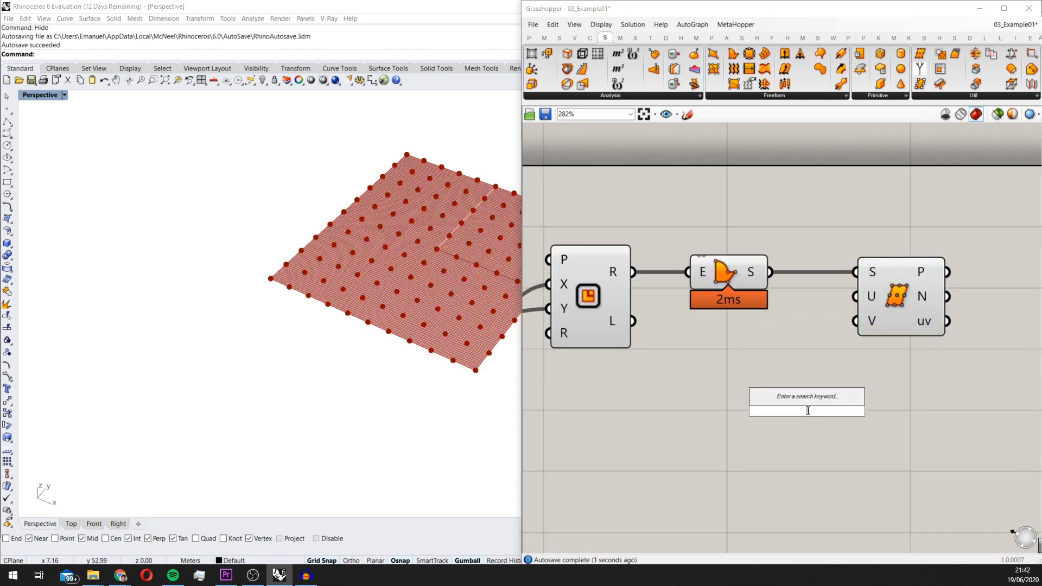
pyautogui.write('10')
pyautogui.press('Return')
pyautogui.moveTo(845, 418); pyautogui.dragTo(708, 412)
pyautogui.press('Delete')
pyautogui.doubleClick(705, 428)
pyautogui.click(918, 305)
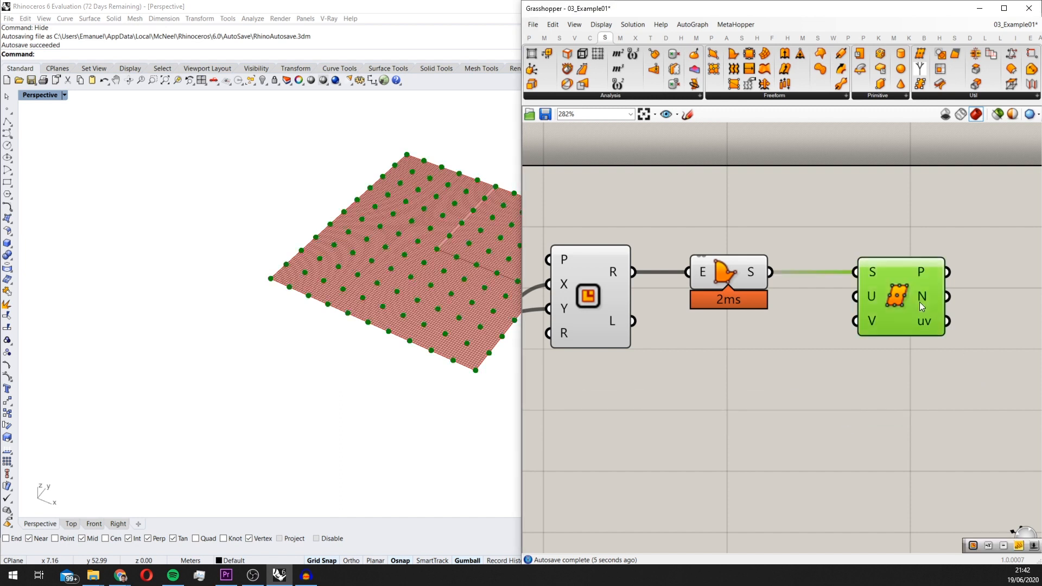
# Add a Move component and connect the Divide Surface points output P to its G input
pyautogui.scroll(-4, 459, 319)
pyautogui.moveTo(459, 319); pyautogui.dragTo(486, 282, button='right')
pyautogui.scroll(-2, 915, 321)
pyautogui.scroll(-1, 926, 319)
pyautogui.moveTo(927, 319); pyautogui.dragTo(764, 325, button='right')
pyautogui.doubleClick(792, 366)
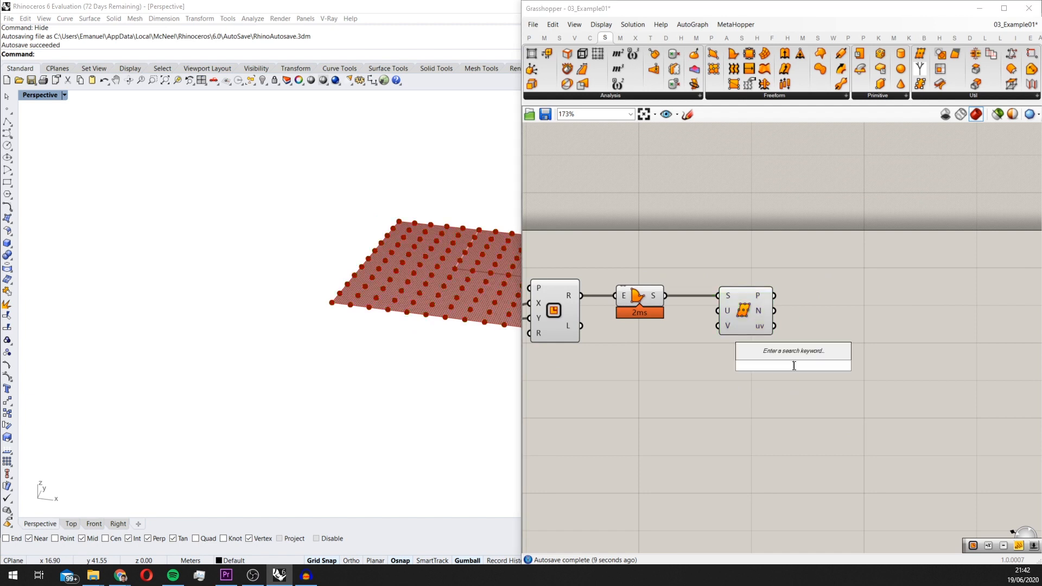
pyautogui.write('move')
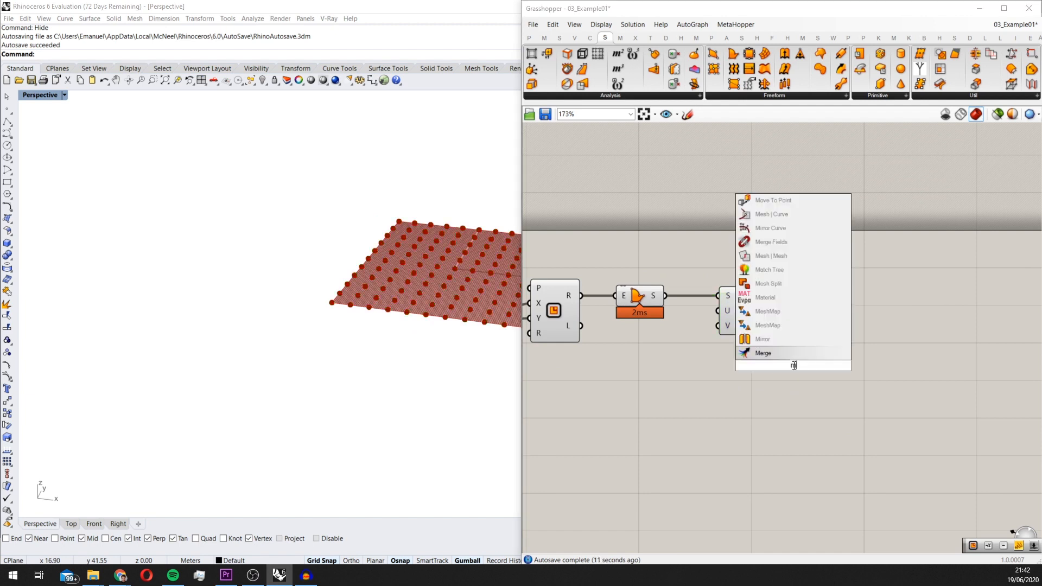
pyautogui.press('Return')
pyautogui.moveTo(792, 366); pyautogui.dragTo(898, 303)
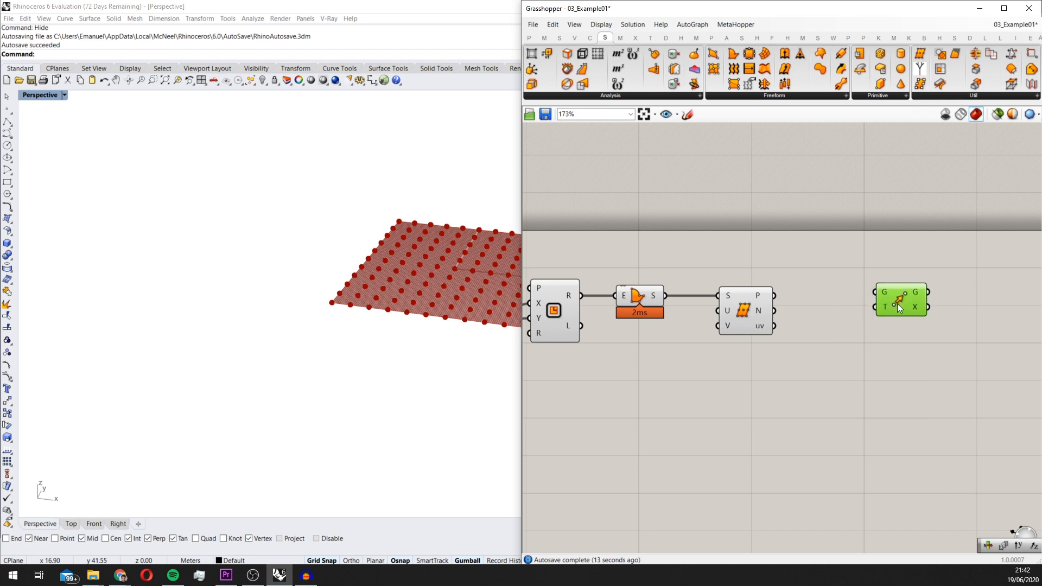
pyautogui.scroll(1, 760, 295)
pyautogui.moveTo(780, 297); pyautogui.dragTo(992, 291)
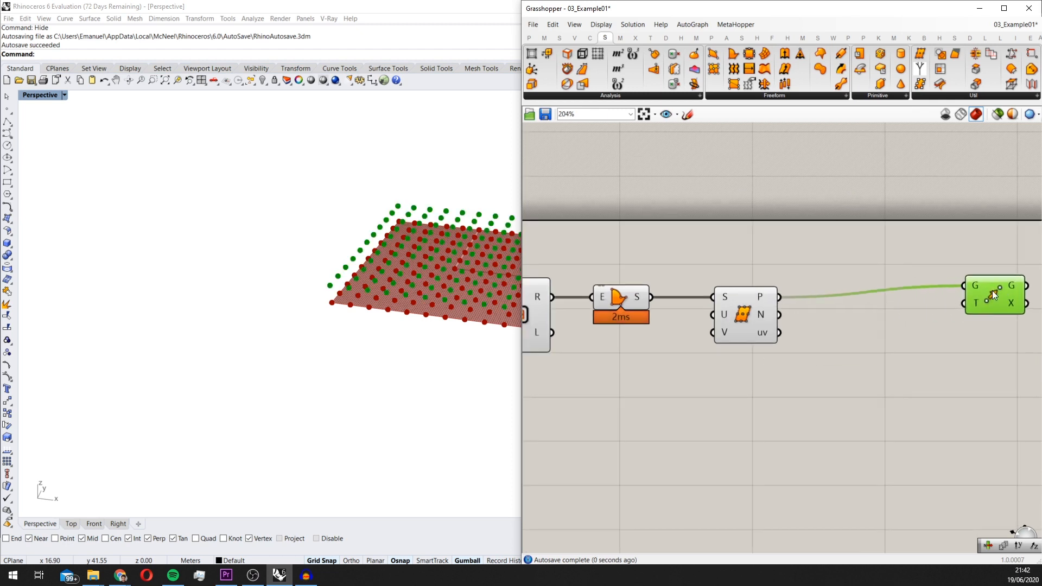
# Add a Unit Z vector component and connect its V output to the Move component's T input
pyautogui.moveTo(890, 340); pyautogui.dragTo(739, 336, button='right')
pyautogui.doubleClick(728, 362)
pyautogui.write('z')
pyautogui.click(705, 352)
pyautogui.moveTo(759, 365); pyautogui.dragTo(859, 298)
pyautogui.click(729, 369)
pyautogui.moveTo(730, 369); pyautogui.dragTo(761, 376)
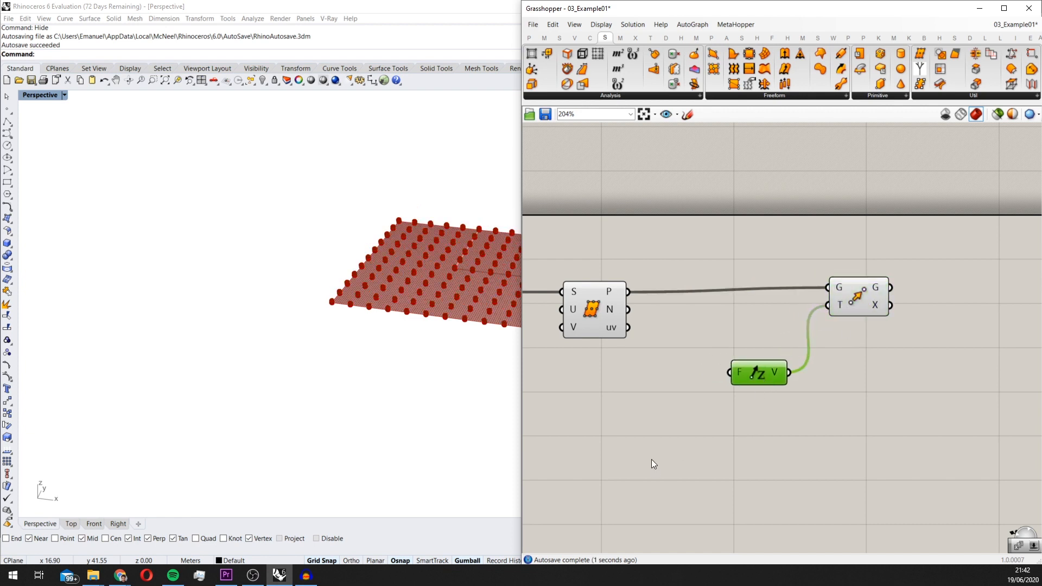
# Add a Random component and connect its R output to the Unit Z component's F input
pyautogui.doubleClick(651, 459)
pyautogui.write('ran')
pyautogui.press('BackSpace')
pyautogui.press('BackSpace')
pyautogui.press('BackSpace')
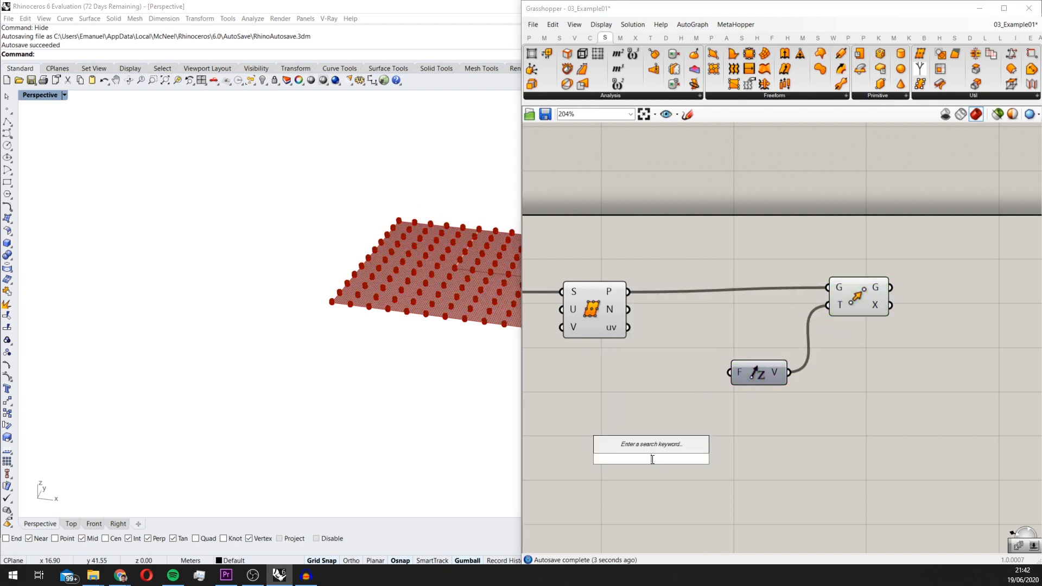
pyautogui.write('rando')
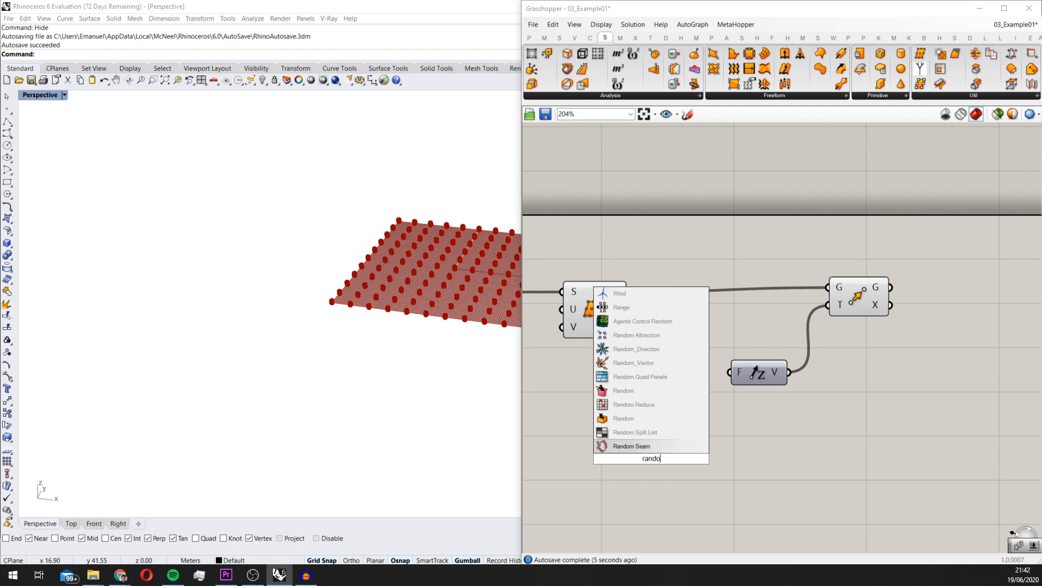
pyautogui.click(646, 421)
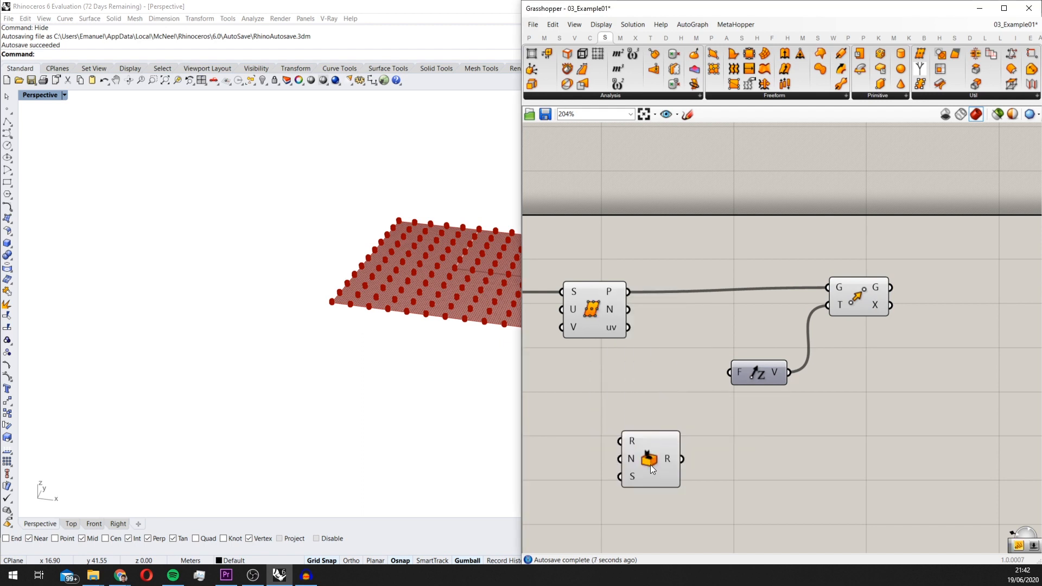
pyautogui.moveTo(707, 462); pyautogui.dragTo(717, 366, button='right')
pyautogui.moveTo(737, 280); pyautogui.dragTo(811, 303)
pyautogui.moveTo(765, 417); pyautogui.dragTo(912, 337, button='right')
# Add a Construct Domain component and connect its I output to the Random component's R input
pyautogui.scroll(-1, 895, 339)
pyautogui.scroll(2, 794, 286)
pyautogui.scroll(3, 795, 286)
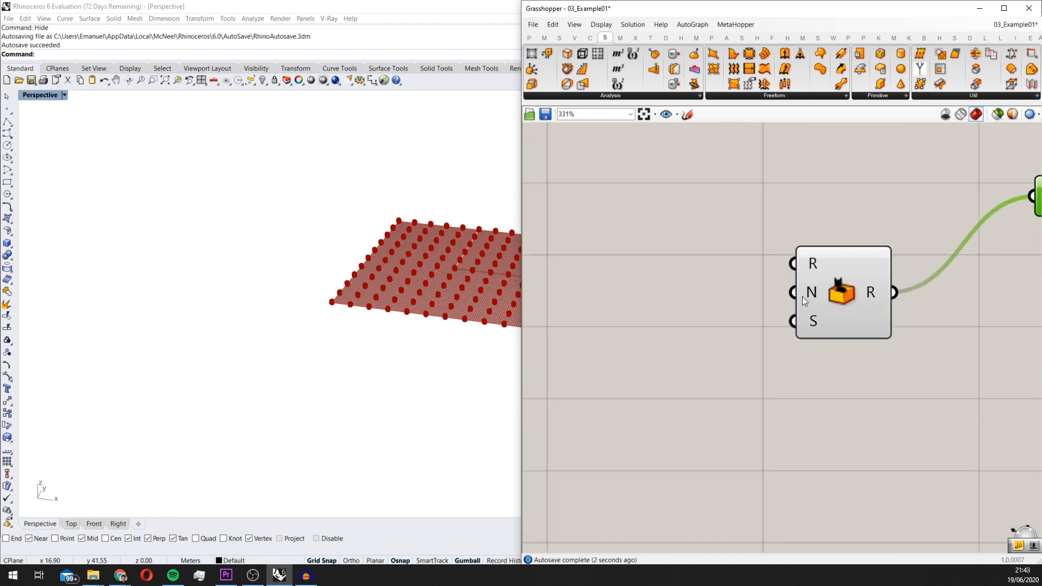
pyautogui.doubleClick(674, 353)
pyautogui.write('construct do')
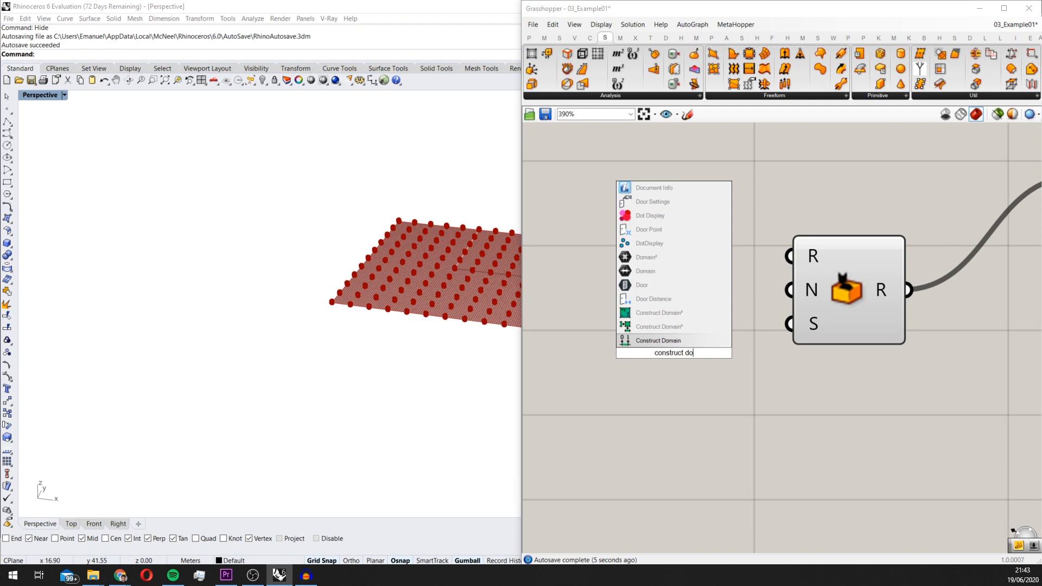
pyautogui.press('Return')
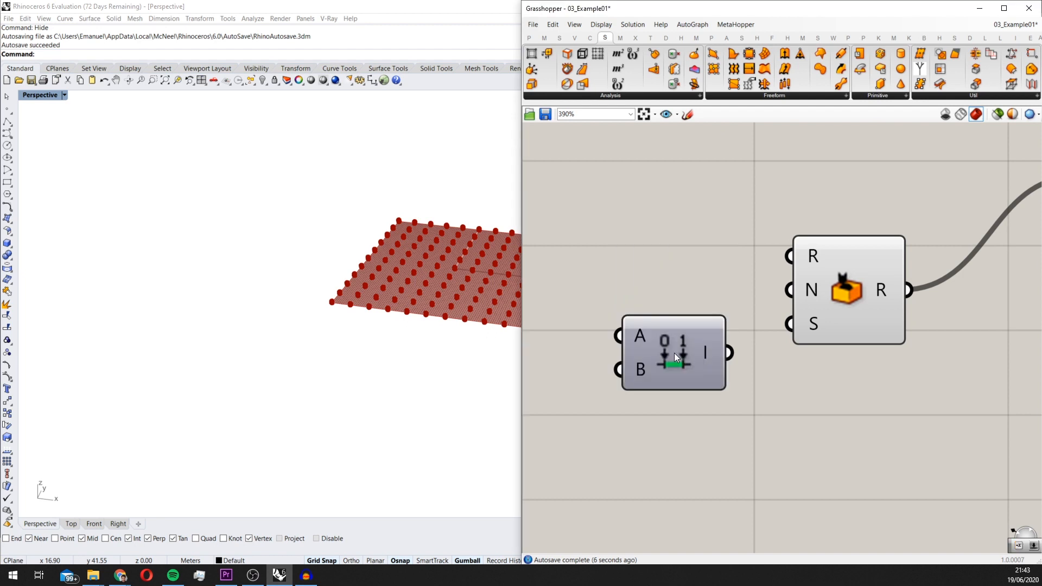
pyautogui.moveTo(674, 352); pyautogui.dragTo(660, 296)
pyautogui.moveTo(830, 292); pyautogui.dragTo(840, 318)
pyautogui.scroll(-3, 817, 340)
pyautogui.scroll(3, 821, 341)
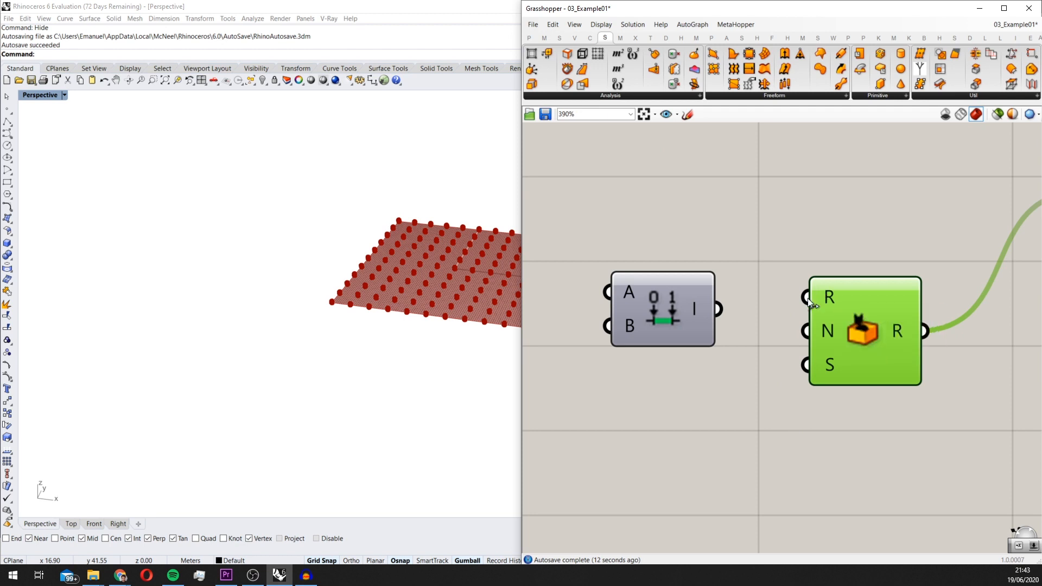
pyautogui.moveTo(876, 339); pyautogui.dragTo(885, 351)
# Add a number slider of 20 and connect it to the B input of the domain feeding Random
pyautogui.scroll(-2, 885, 351)
pyautogui.doubleClick(641, 358)
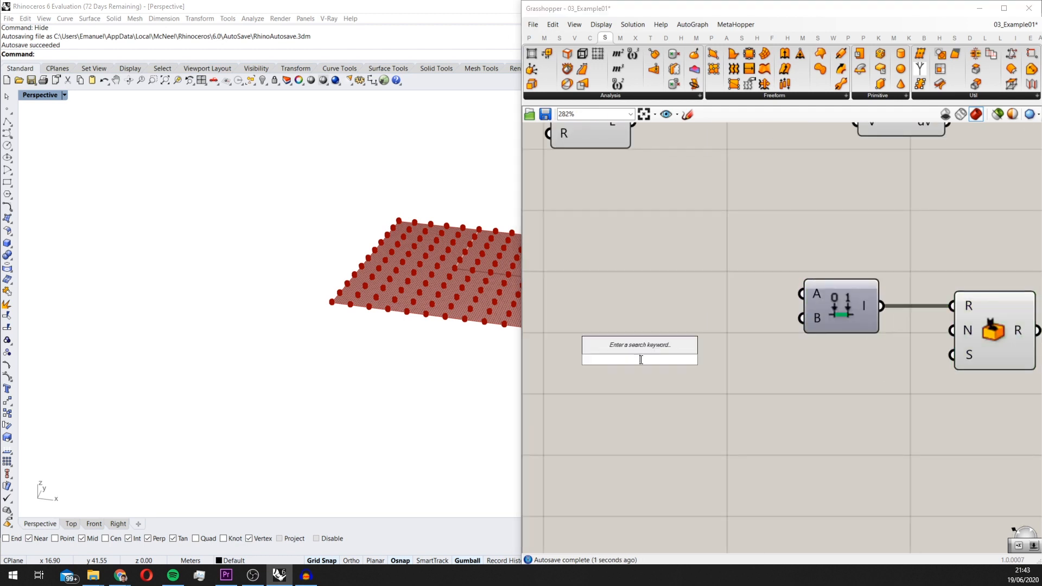
pyautogui.write('20')
pyautogui.press('Return')
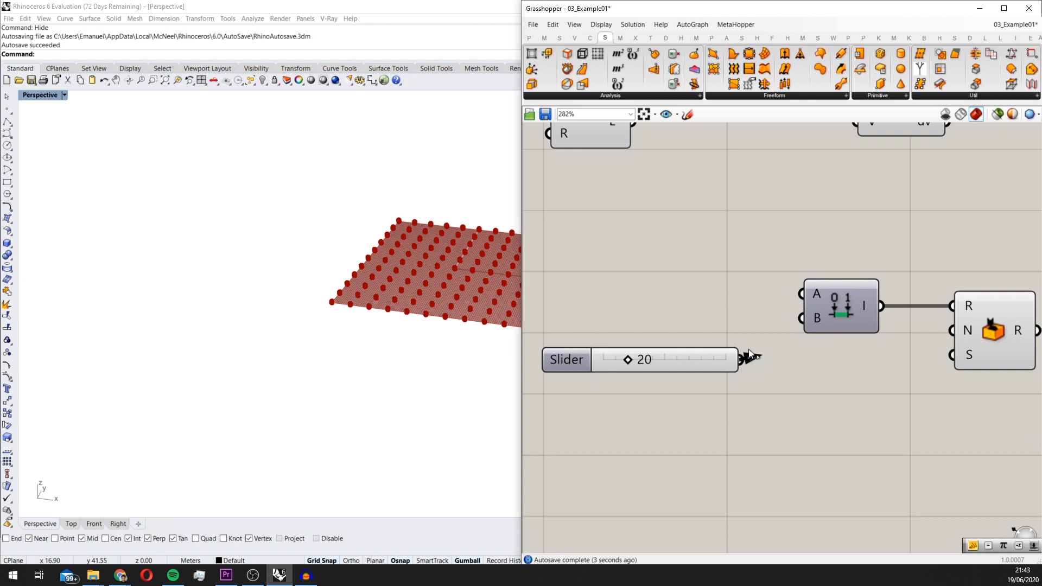
pyautogui.moveTo(749, 352); pyautogui.dragTo(801, 318)
# Graft the Unit Z component's F input and the Move component's G input
pyautogui.scroll(-2, 916, 355)
pyautogui.moveTo(917, 354); pyautogui.dragTo(662, 366, button='right')
pyautogui.moveTo(858, 298); pyautogui.dragTo(852, 326, button='right')
pyautogui.click(709, 366)
pyautogui.scroll(1, 795, 285)
pyautogui.rightClick(836, 287)
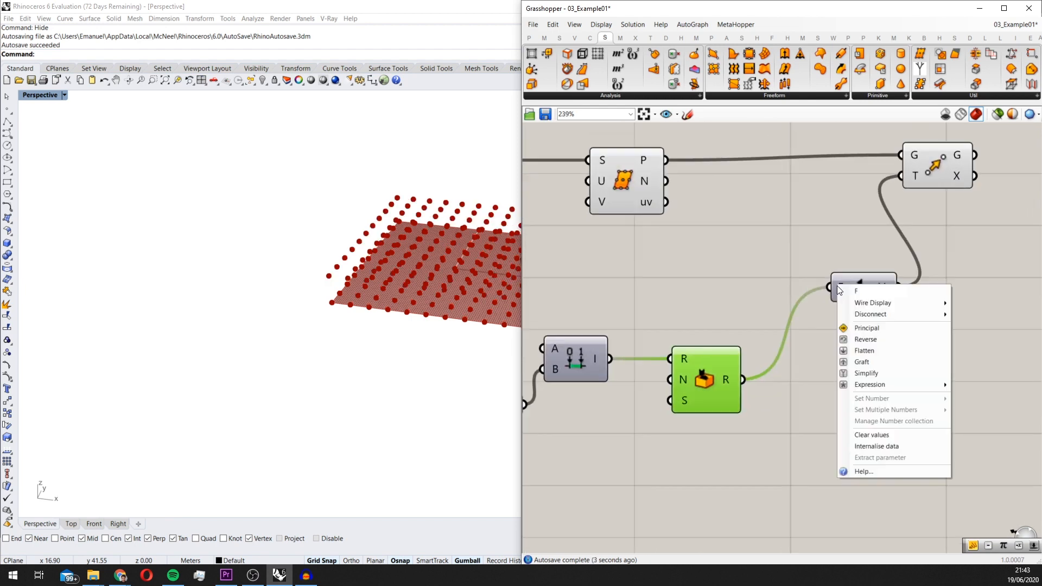
pyautogui.click(866, 362)
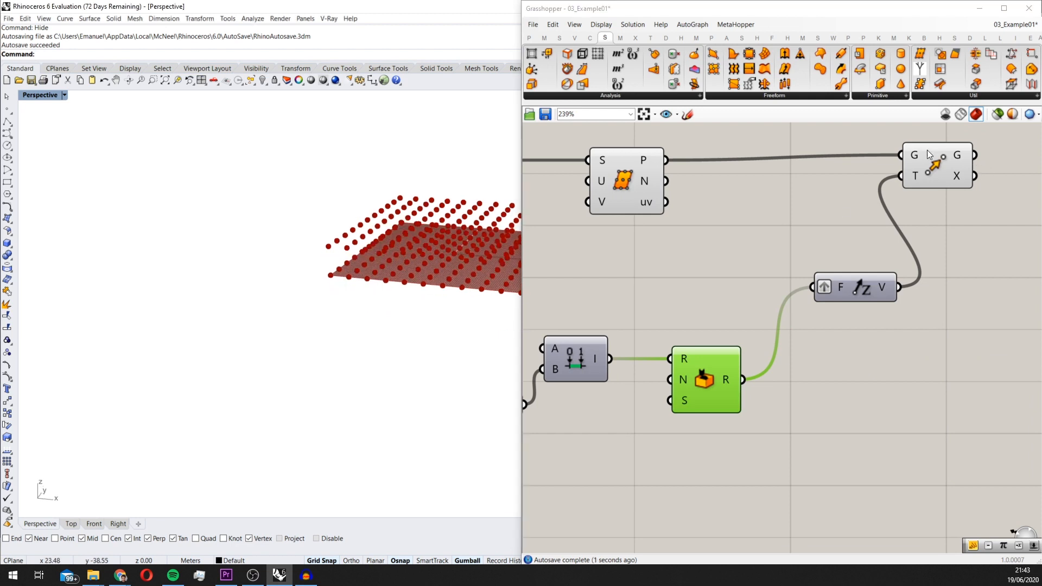
pyautogui.rightClick(914, 155)
pyautogui.click(936, 230)
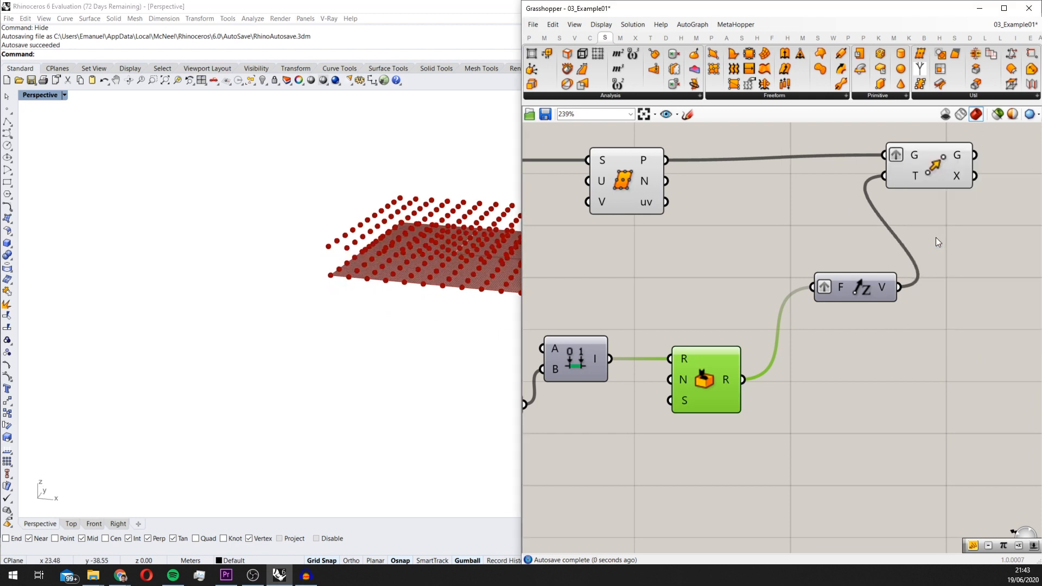
# Add a List Length component and connect the Divide Surface points output P to its L input
pyautogui.scroll(-2, 714, 397)
pyautogui.moveTo(715, 397); pyautogui.dragTo(852, 375, button='right')
pyautogui.scroll(1, 845, 380)
pyautogui.scroll(-1, 750, 428)
pyautogui.moveTo(852, 359); pyautogui.dragTo(892, 353)
pyautogui.moveTo(880, 306); pyautogui.dragTo(818, 320, button='right')
pyautogui.doubleClick(788, 319)
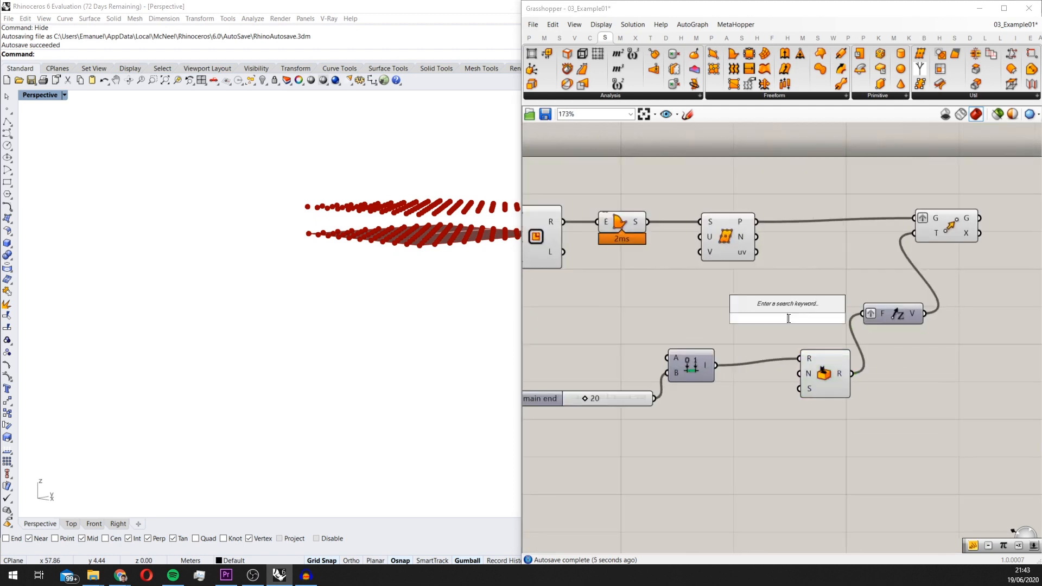
pyautogui.write('list le')
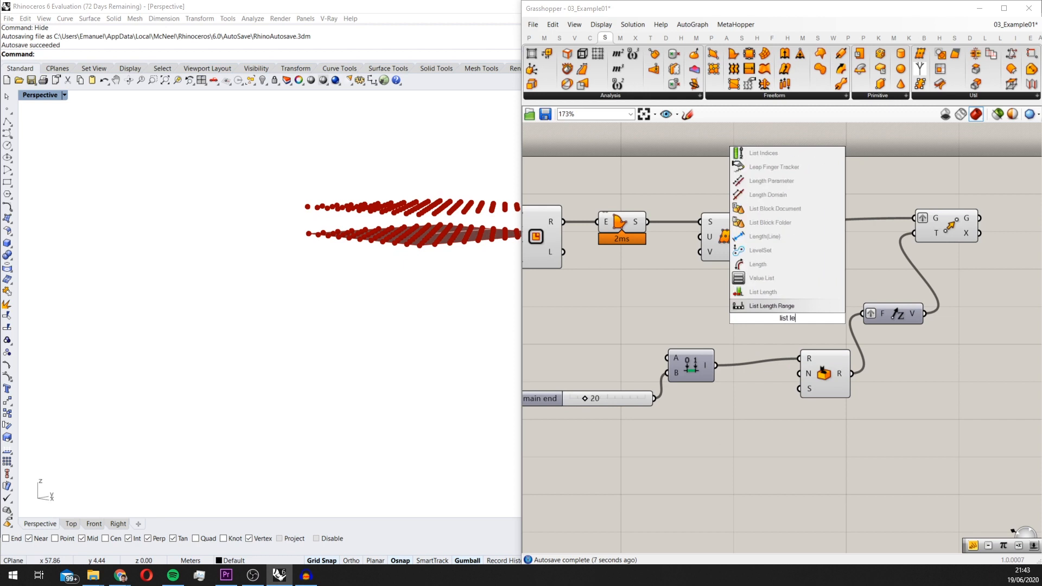
pyautogui.click(793, 293)
pyautogui.scroll(2, 703, 228)
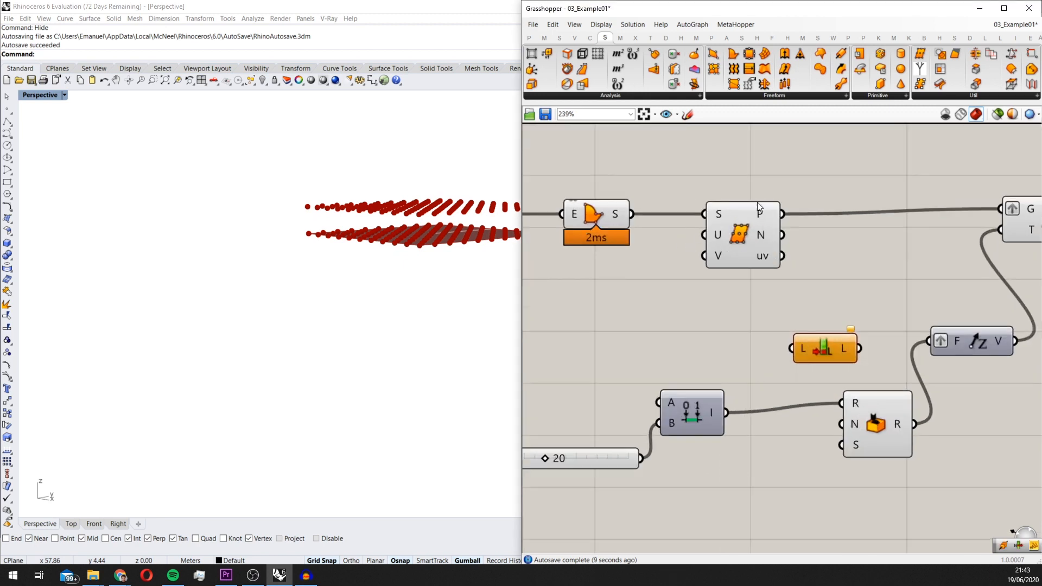
pyautogui.moveTo(782, 213); pyautogui.dragTo(717, 468)
# Flatten the List Length component's L input and feed its output into Random's N input
pyautogui.rightClick(803, 349)
pyautogui.click(836, 413)
pyautogui.rightClick(719, 465)
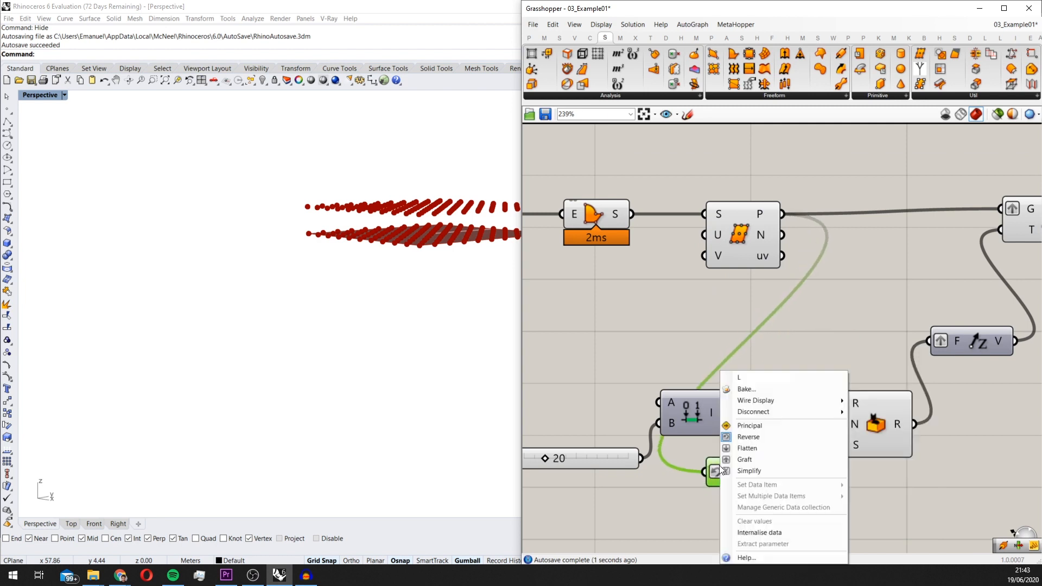
pyautogui.click(744, 448)
pyautogui.rightClick(717, 469)
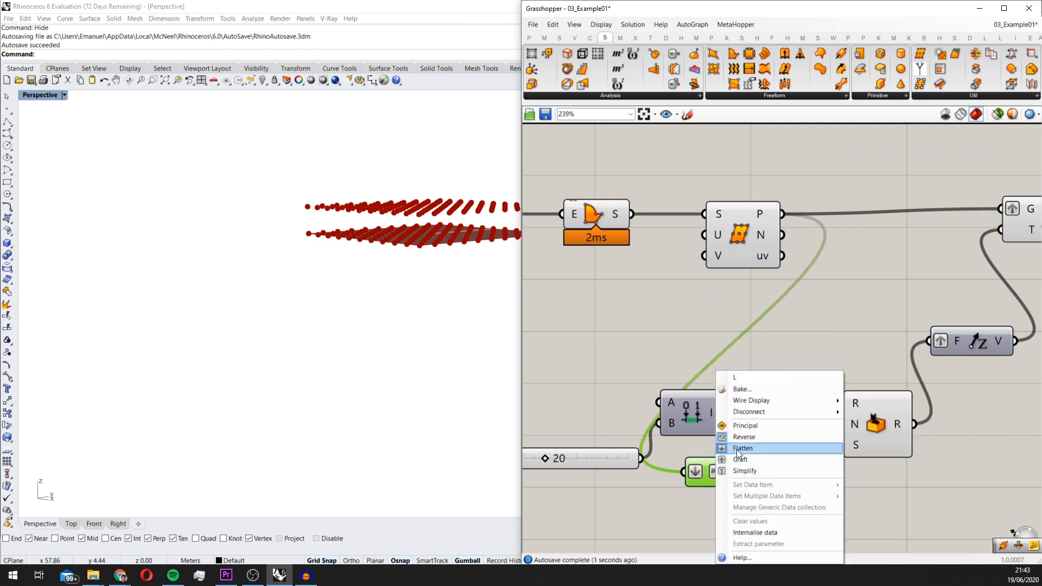
pyautogui.click(739, 448)
# Set the Domain end slider to 24
pyautogui.moveTo(282, 304); pyautogui.dragTo(258, 323, button='right')
pyautogui.moveTo(531, 385); pyautogui.dragTo(663, 382, button='right')
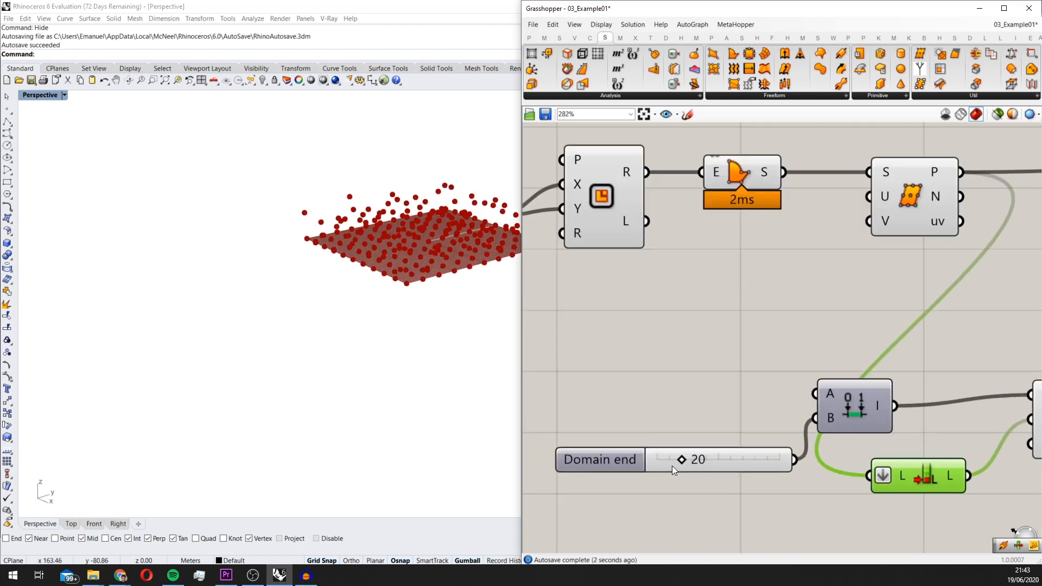
pyautogui.moveTo(676, 461); pyautogui.dragTo(613, 403, button='right')
pyautogui.scroll(-2, 613, 402)
pyautogui.moveTo(406, 275); pyautogui.dragTo(383, 255, button='right')
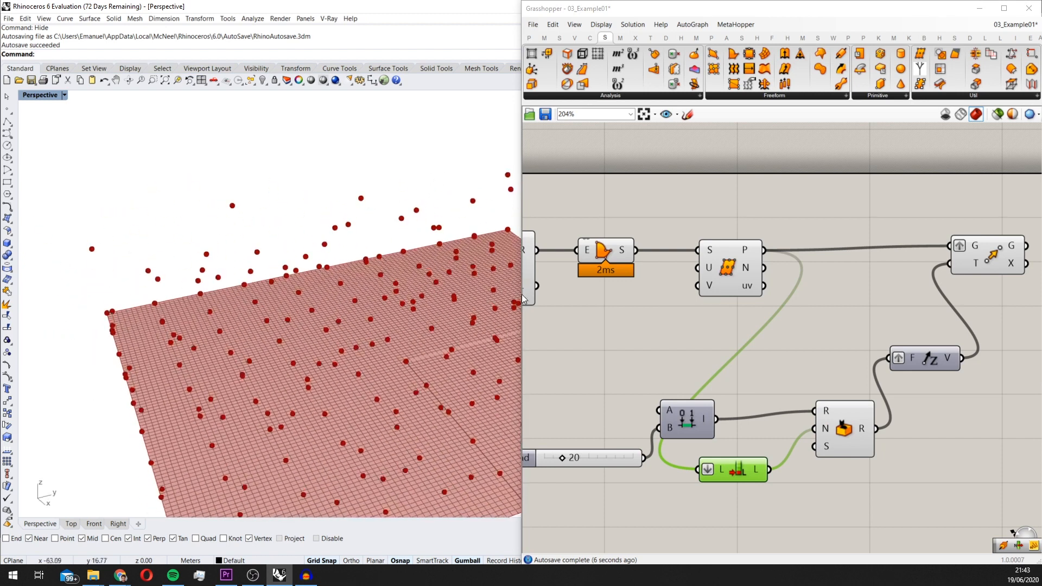
pyautogui.scroll(-2, 868, 327)
pyautogui.scroll(2, 688, 404)
pyautogui.moveTo(639, 425); pyautogui.dragTo(640, 423)
pyautogui.moveTo(621, 344); pyautogui.dragTo(633, 306, button='right')
pyautogui.doubleClick(632, 306)
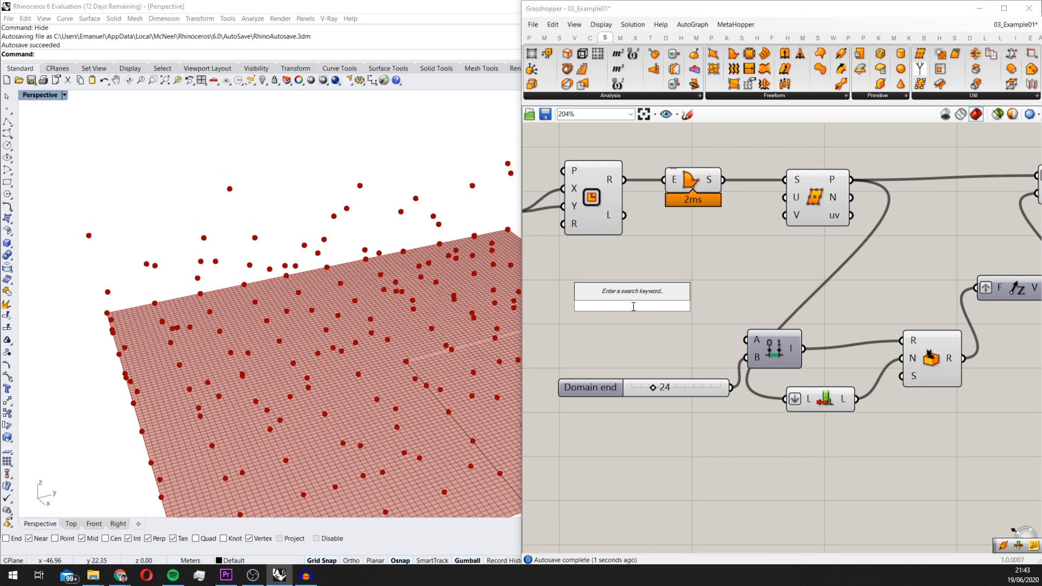
pyautogui.write('-20')
# Add a Negative component between the slider and the random domain's A input, and set the slider to 45
pyautogui.moveTo(692, 386); pyautogui.dragTo(745, 339)
pyautogui.doubleClick(649, 442)
pyautogui.write('neg')
pyautogui.click(648, 428)
pyautogui.moveTo(576, 374); pyautogui.dragTo(602, 373)
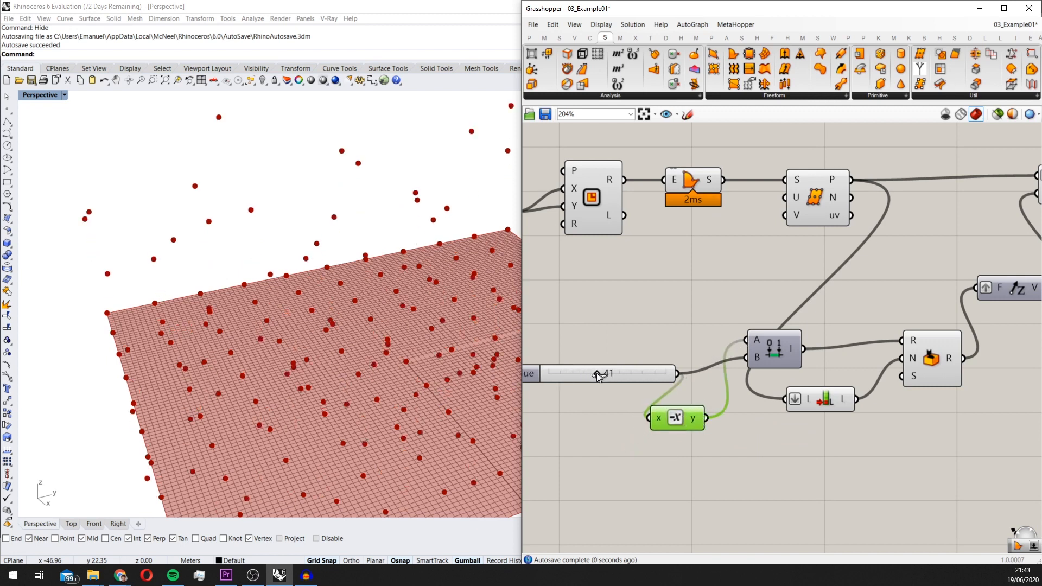
# Add a Surface From Points component beside the Move component
pyautogui.scroll(-5, 477, 335)
pyautogui.scroll(-4, 846, 317)
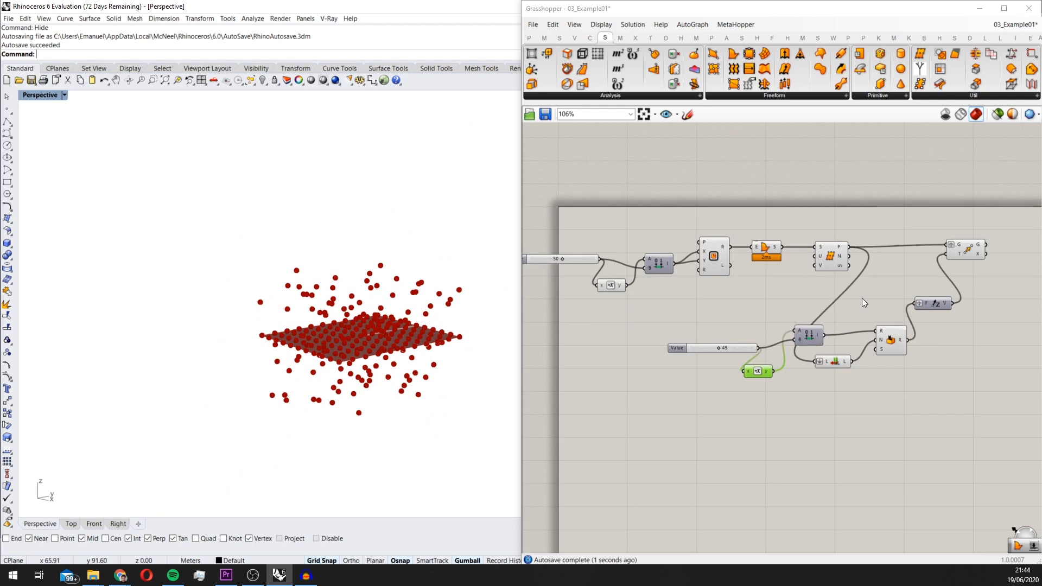
pyautogui.moveTo(985, 245); pyautogui.dragTo(897, 275, button='right')
pyautogui.scroll(3, 898, 274)
pyautogui.scroll(-4, 875, 323)
pyautogui.moveTo(888, 358); pyautogui.dragTo(846, 323, button='right')
pyautogui.scroll(2, 846, 324)
pyautogui.click(846, 358)
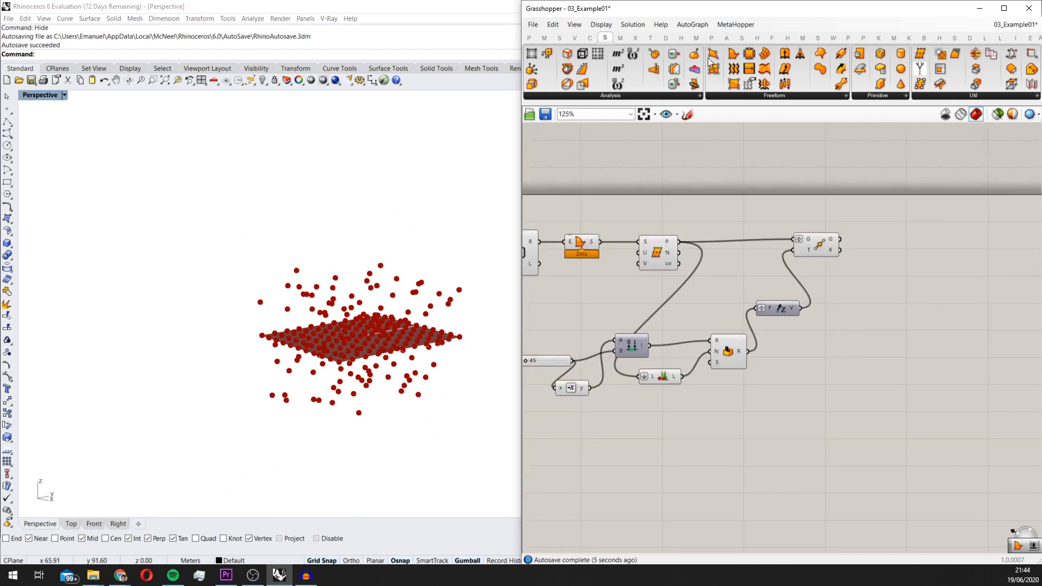
pyautogui.moveTo(717, 76); pyautogui.dragTo(857, 230)
pyautogui.scroll(3, 856, 230)
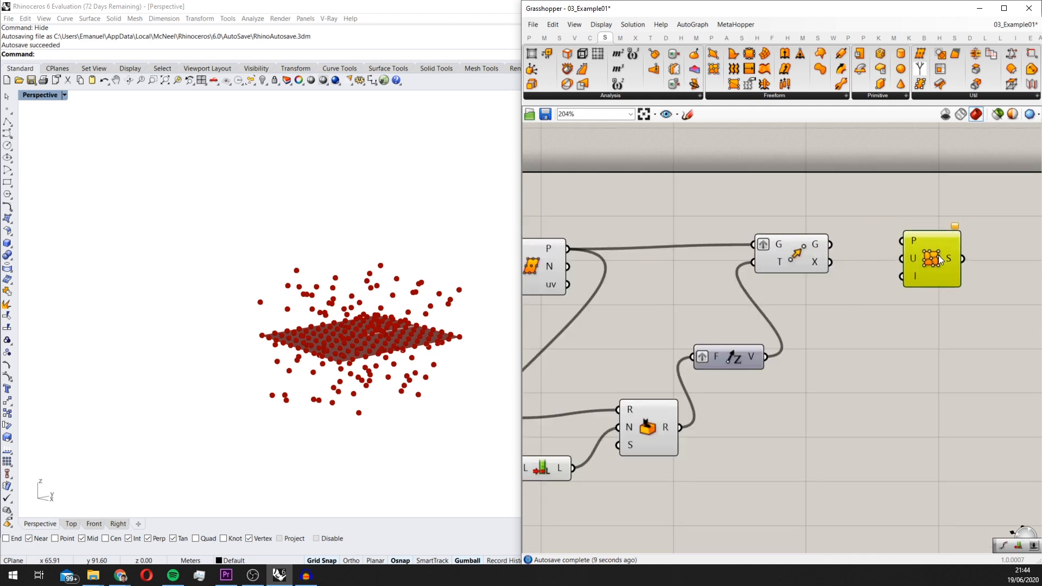
# Add a Bifocals component in the empty canvas area below the definition to label the components
pyautogui.scroll(-1, 940, 252)
pyautogui.scroll(-4, 938, 251)
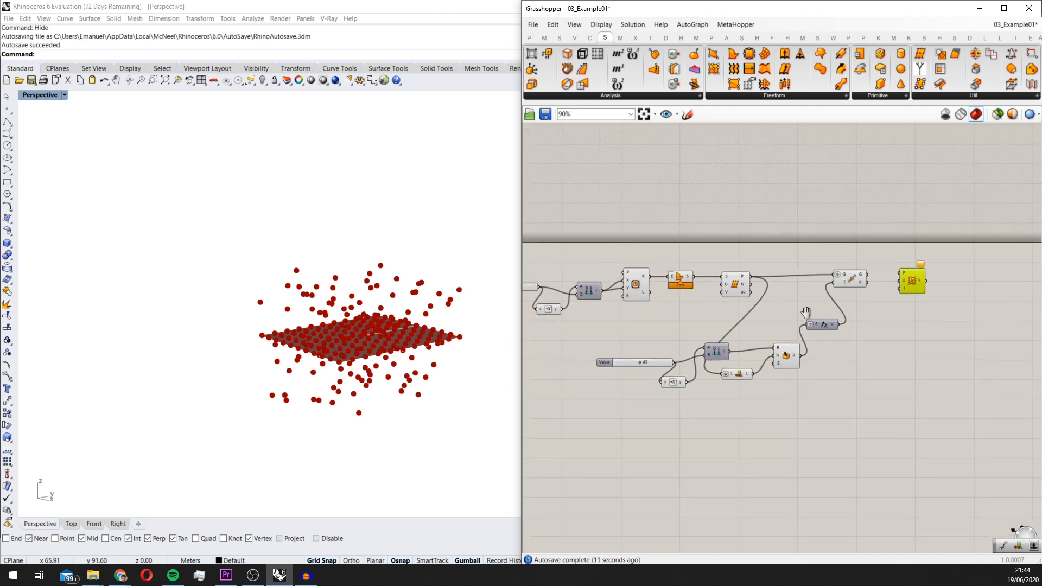
pyautogui.doubleClick(678, 435)
pyautogui.write('bifo')
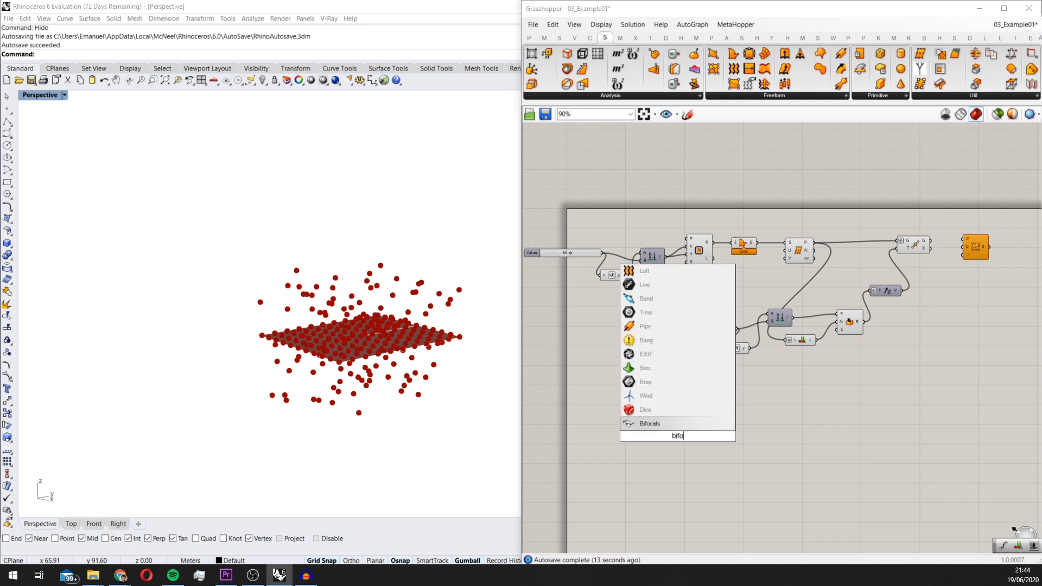
pyautogui.press('Return')
pyautogui.moveTo(680, 441); pyautogui.dragTo(677, 446)
pyautogui.scroll(3, 960, 247)
pyautogui.moveTo(875, 266)
pyautogui.mouseDown(button='right')
pyautogui.moveTo(916, 265)
pyautogui.moveTo(890, 275)
pyautogui.mouseUp(button='right')
pyautogui.scroll(-2, 915, 266)
pyautogui.moveTo(672, 254); pyautogui.dragTo(678, 255, button='right')
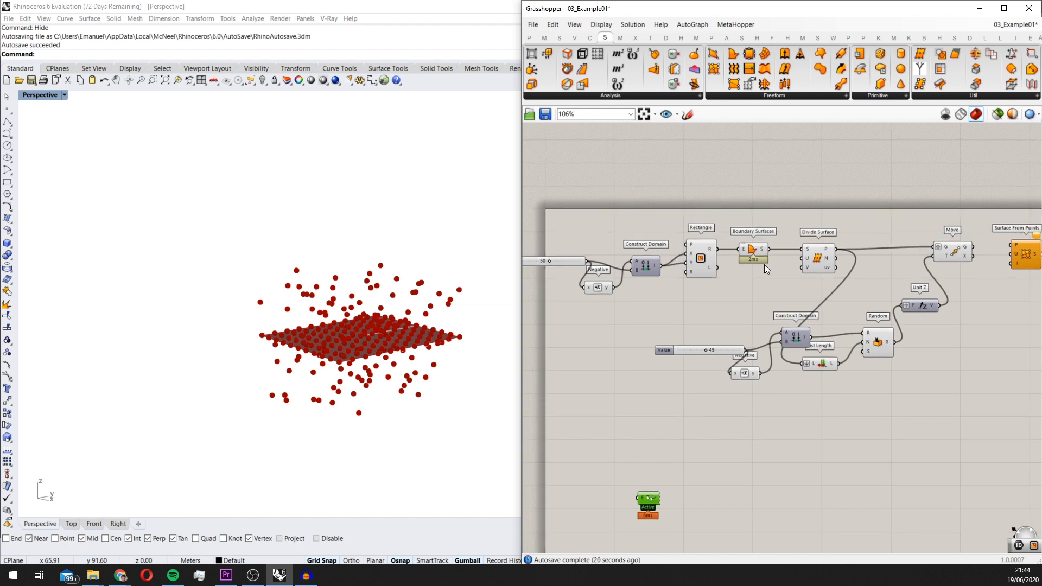
# Rearrange the random domain's slider, its Negative component and List Length to space out their labels
pyautogui.moveTo(665, 351); pyautogui.dragTo(624, 347)
pyautogui.moveTo(744, 373); pyautogui.dragTo(746, 364)
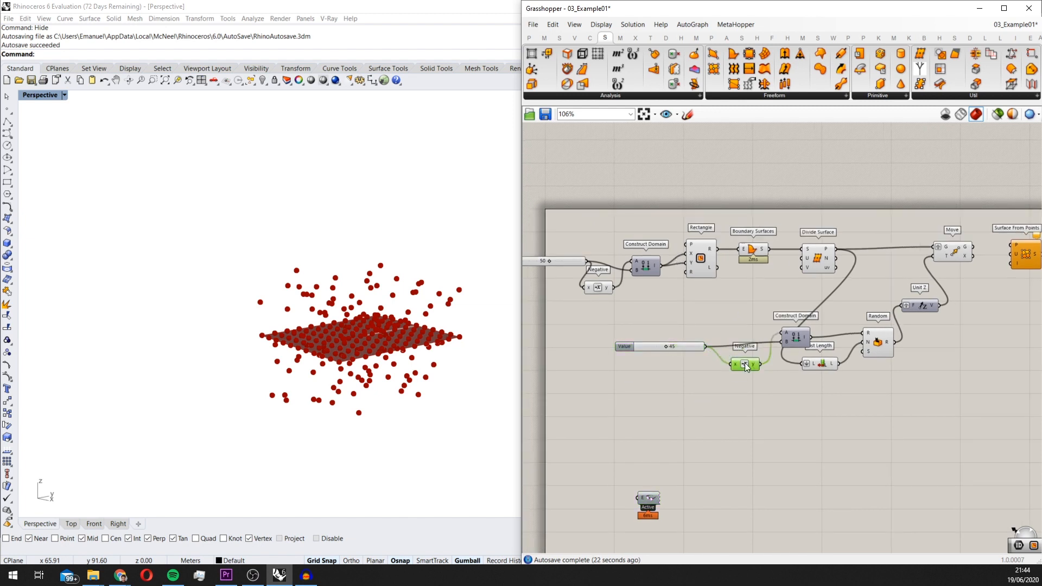
pyautogui.moveTo(822, 366); pyautogui.dragTo(821, 361)
pyautogui.moveTo(832, 374)
pyautogui.mouseDown(button='right')
pyautogui.moveTo(821, 383)
pyautogui.moveTo(844, 385)
pyautogui.mouseUp(button='right')
# Connect the Move component's G output to the P input of Surface From Points
pyautogui.scroll(5, 845, 271)
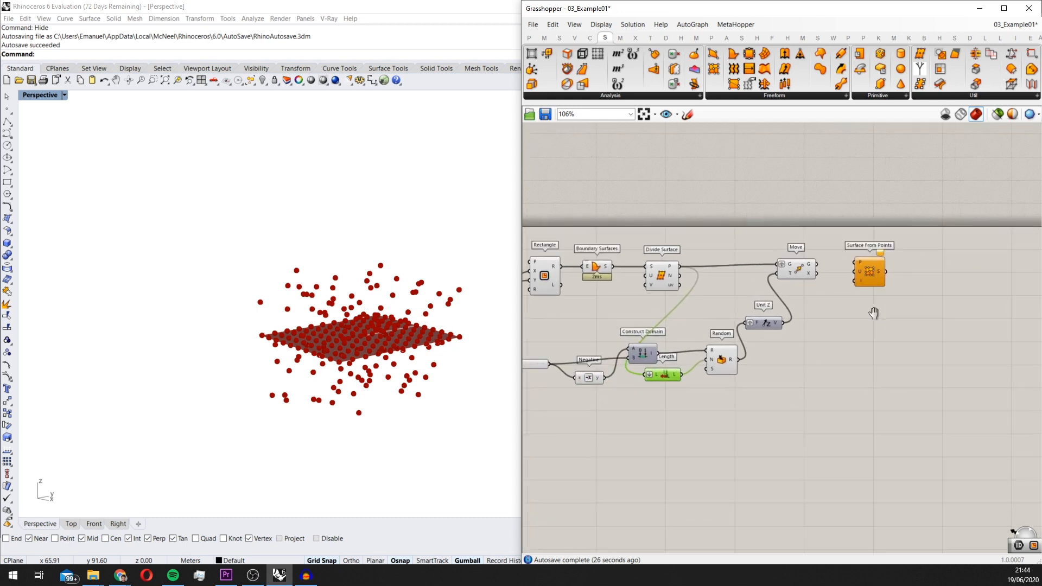
pyautogui.click(787, 256)
pyautogui.moveTo(787, 257); pyautogui.dragTo(788, 256)
pyautogui.scroll(-3, 879, 306)
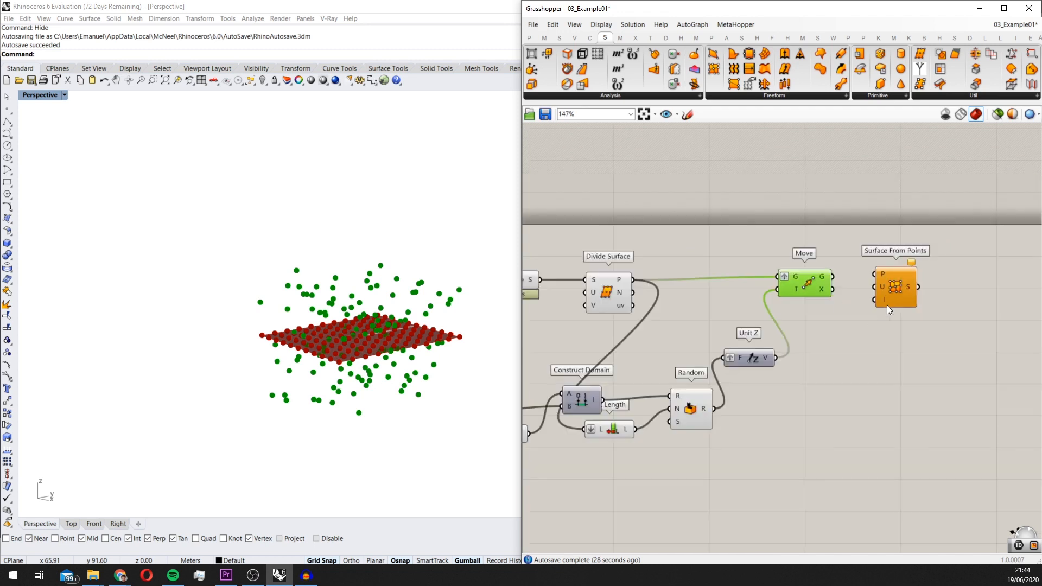
pyautogui.scroll(3, 884, 301)
pyautogui.moveTo(867, 258); pyautogui.dragTo(800, 262)
pyautogui.scroll(-3, 821, 287)
pyautogui.moveTo(820, 286); pyautogui.dragTo(957, 273, button='right')
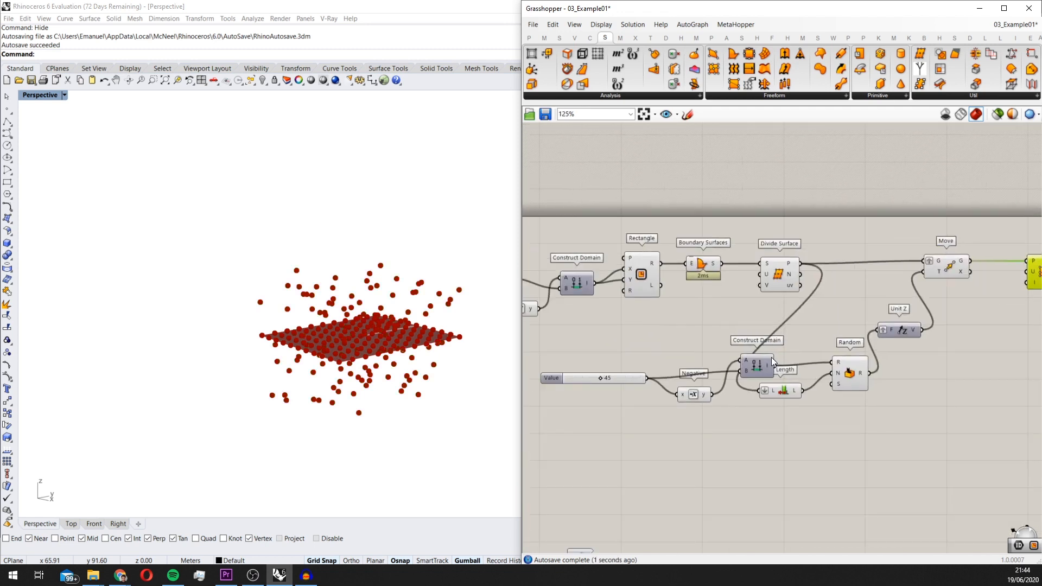
# Reposition the List Length component between Divide Surface and Random, above the Construct Domain component
pyautogui.moveTo(788, 394); pyautogui.dragTo(838, 319)
pyautogui.moveTo(838, 319); pyautogui.dragTo(697, 343, button='right')
pyautogui.scroll(1, 696, 343)
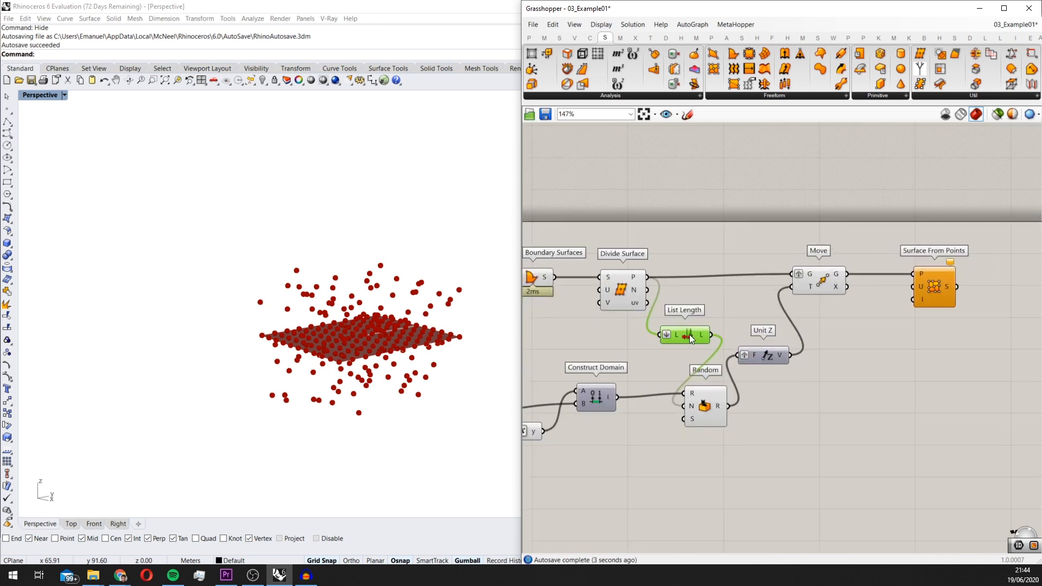
# Add a number slider of 10 and connect it to Divide Surface and to the U input of Surface From Points
pyautogui.moveTo(592, 314); pyautogui.dragTo(690, 323, button='right')
pyautogui.doubleClick(667, 355)
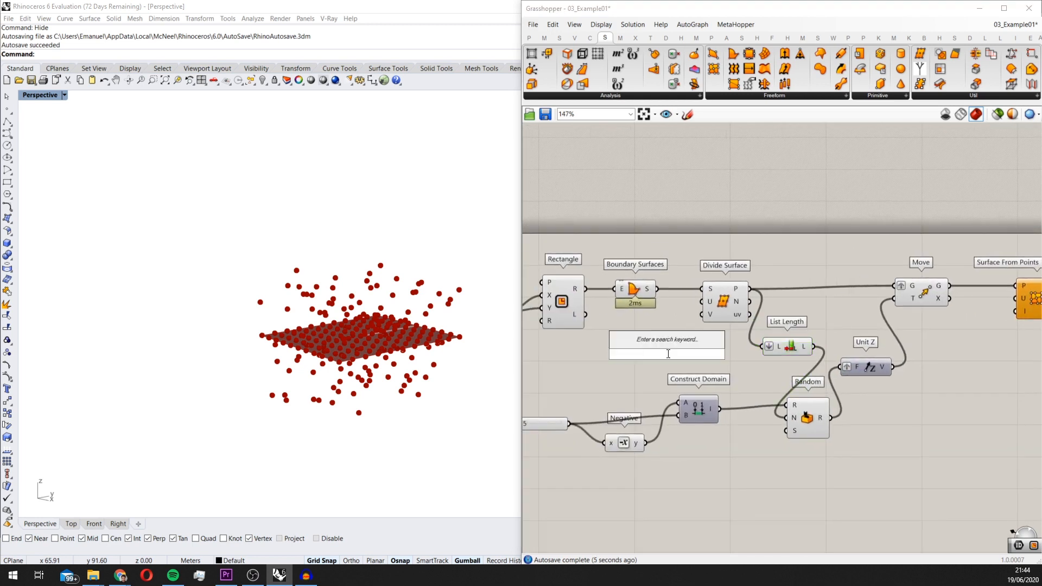
pyautogui.write('10')
pyautogui.press('Return')
pyautogui.scroll(3, 667, 354)
pyautogui.moveTo(659, 336); pyautogui.dragTo(722, 289)
pyautogui.scroll(-3, 624, 359)
pyautogui.moveTo(644, 352); pyautogui.dragTo(931, 300)
pyautogui.scroll(3, 911, 327)
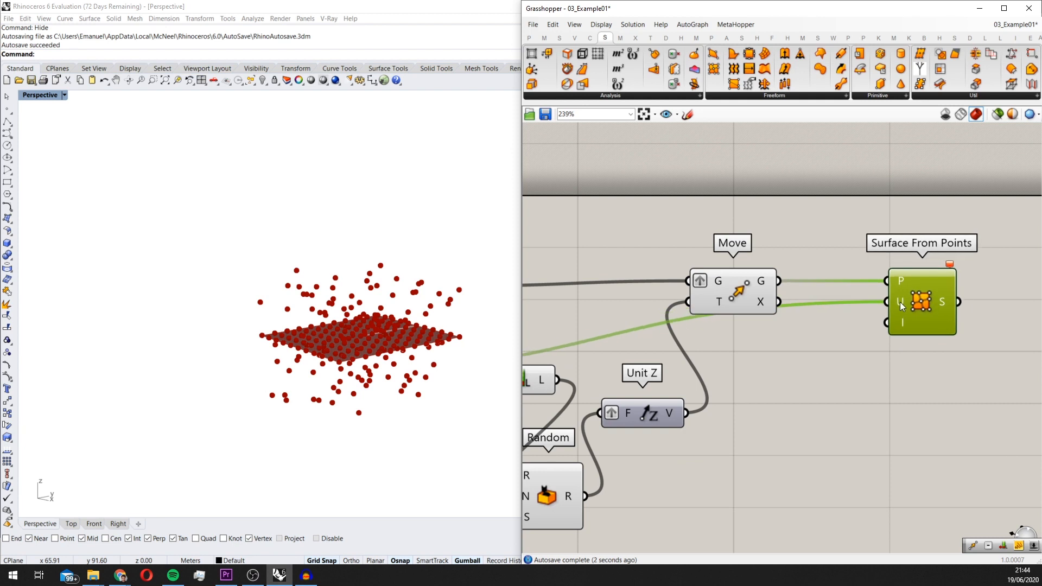
# Set the expression x+1 on the U input of Surface From Points
pyautogui.rightClick(900, 302)
pyautogui.moveTo(940, 404)
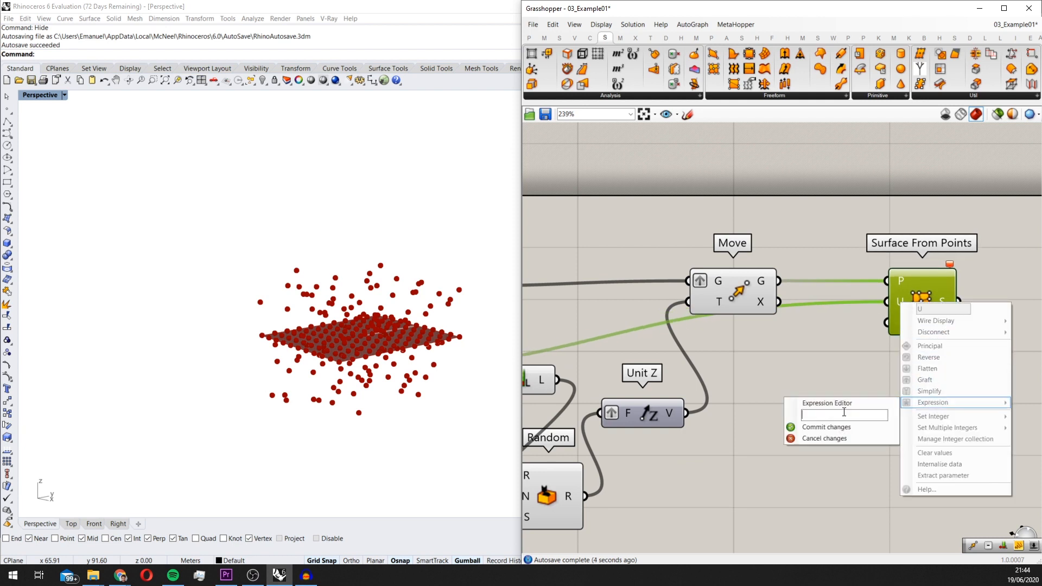
pyautogui.write('x+1')
pyautogui.click(820, 426)
pyautogui.moveTo(861, 366); pyautogui.dragTo(780, 415, button='right')
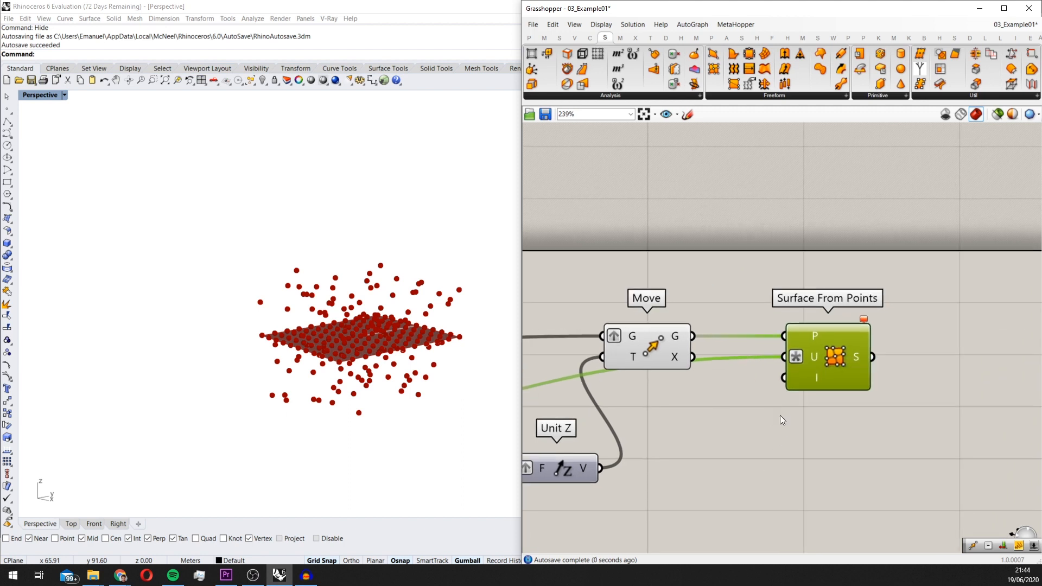
# Flatten the P input of Surface From Points and move the component slightly farther from Move
pyautogui.rightClick(792, 334)
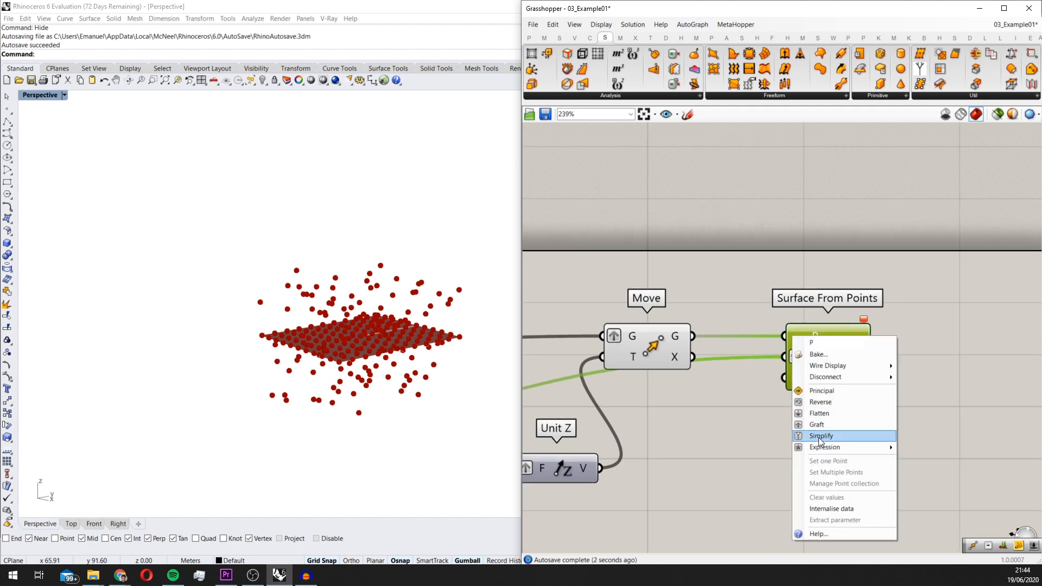
pyautogui.click(821, 411)
pyautogui.moveTo(815, 382); pyautogui.dragTo(837, 382)
pyautogui.moveTo(234, 304); pyautogui.dragTo(342, 326, button='right')
pyautogui.scroll(4, 381, 345)
pyautogui.moveTo(434, 307); pyautogui.dragTo(394, 288, button='right')
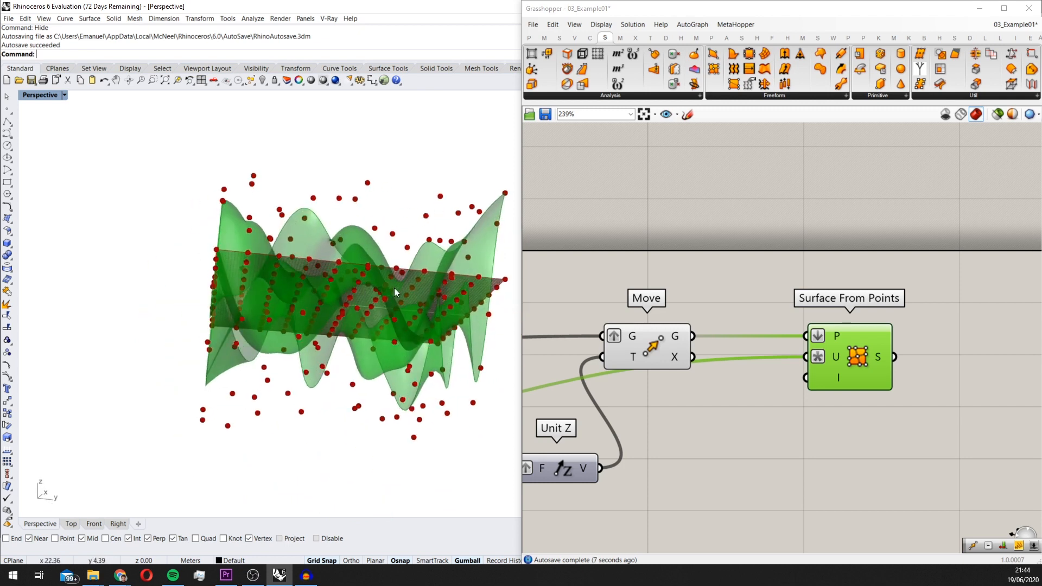
pyautogui.scroll(-4, 795, 299)
pyautogui.scroll(-2, 829, 325)
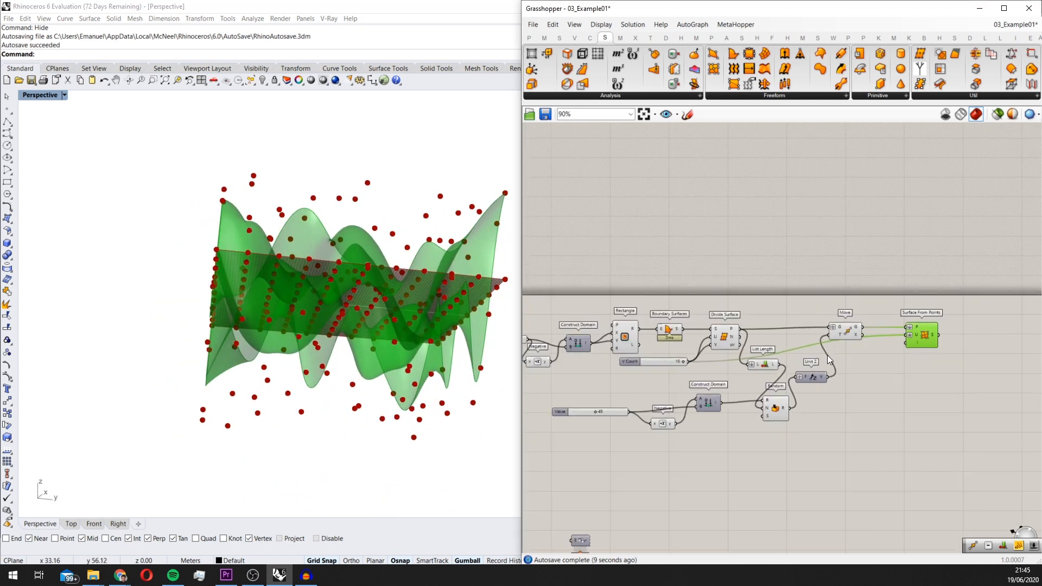
pyautogui.moveTo(418, 308); pyautogui.dragTo(276, 310, button='right')
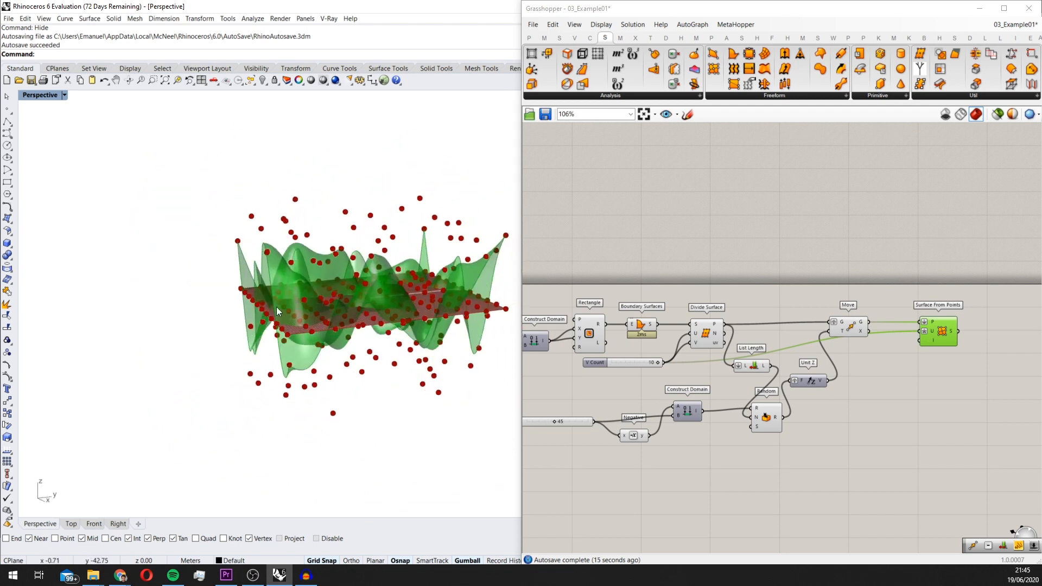
# Add a Control Polygon component to the canvas
pyautogui.moveTo(870, 365); pyautogui.dragTo(741, 374, button='right')
pyautogui.doubleClick(809, 425)
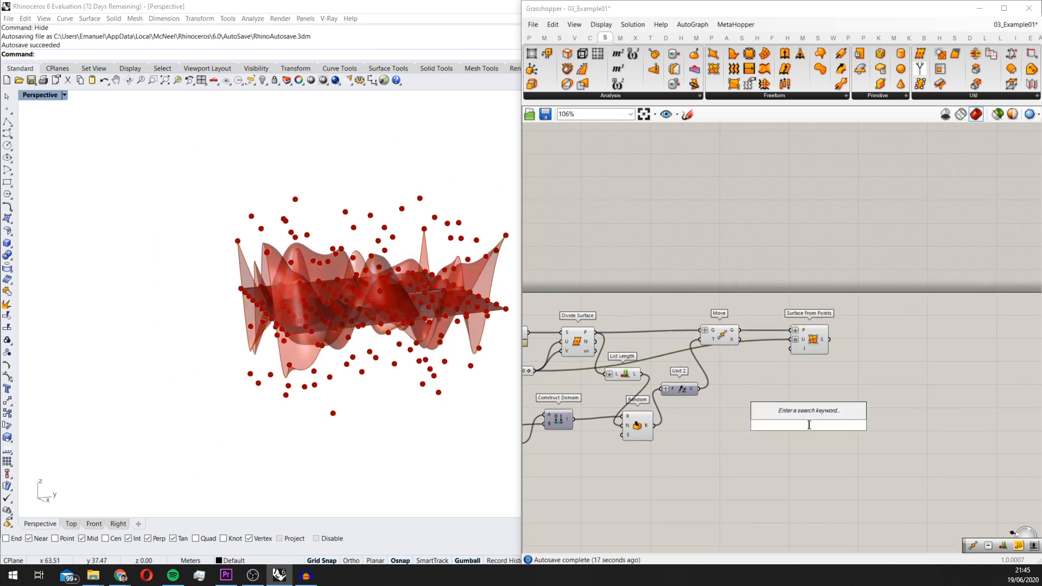
pyautogui.write('cont')
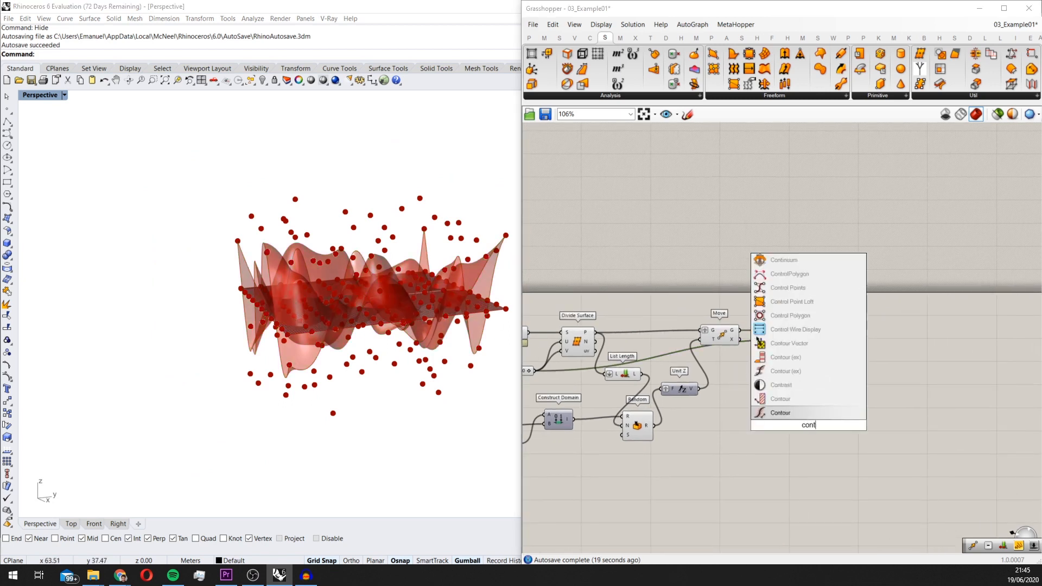
pyautogui.write('r')
pyautogui.write('o')
pyautogui.press('BackSpace')
pyautogui.write('rol')
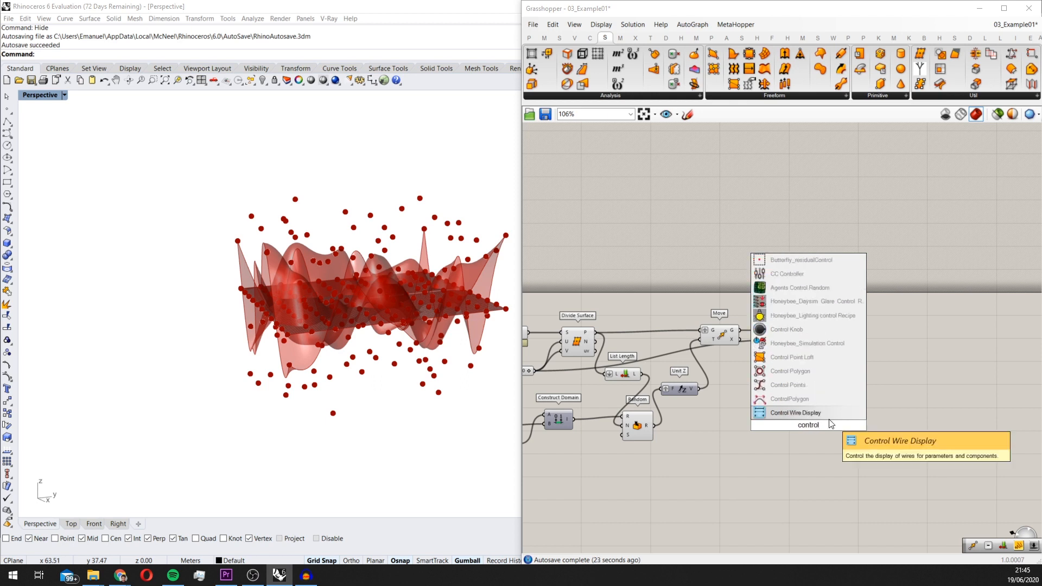
pyautogui.click(809, 372)
# Connect the S output of Surface From Points to Control Polygon and place that component diagonally below it
pyautogui.scroll(5, 807, 421)
pyautogui.moveTo(831, 315); pyautogui.dragTo(880, 432)
pyautogui.moveTo(402, 391); pyautogui.dragTo(448, 396, button='right')
pyautogui.moveTo(359, 261); pyautogui.dragTo(397, 195, button='right')
pyautogui.moveTo(953, 367); pyautogui.dragTo(803, 403, button='right')
pyautogui.moveTo(747, 476); pyautogui.dragTo(747, 473)
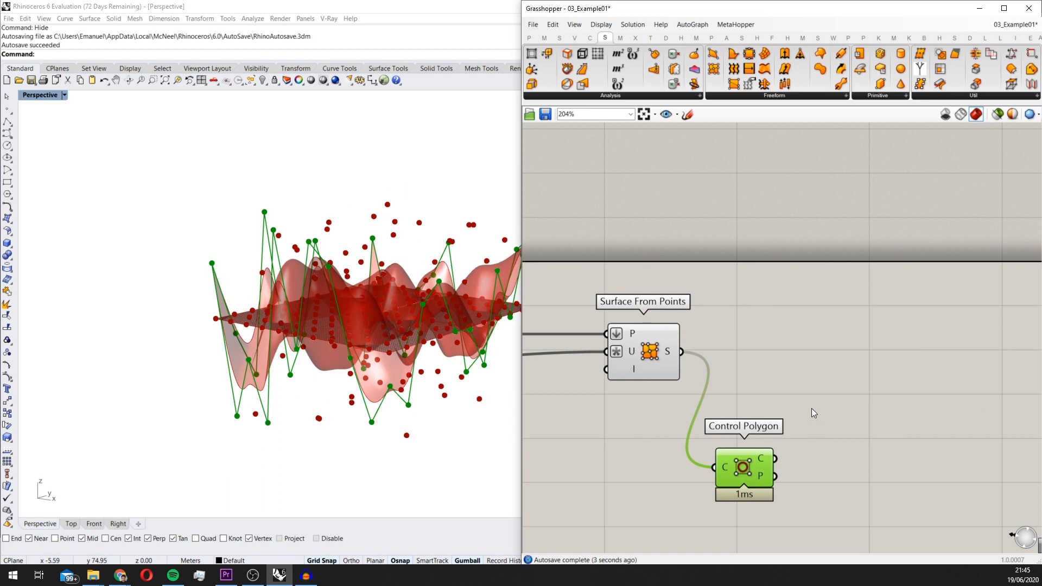
# Add a Project component beside Control Polygon and connect Control Polygon's P output to its G input
pyautogui.doubleClick(811, 409)
pyautogui.write('proj')
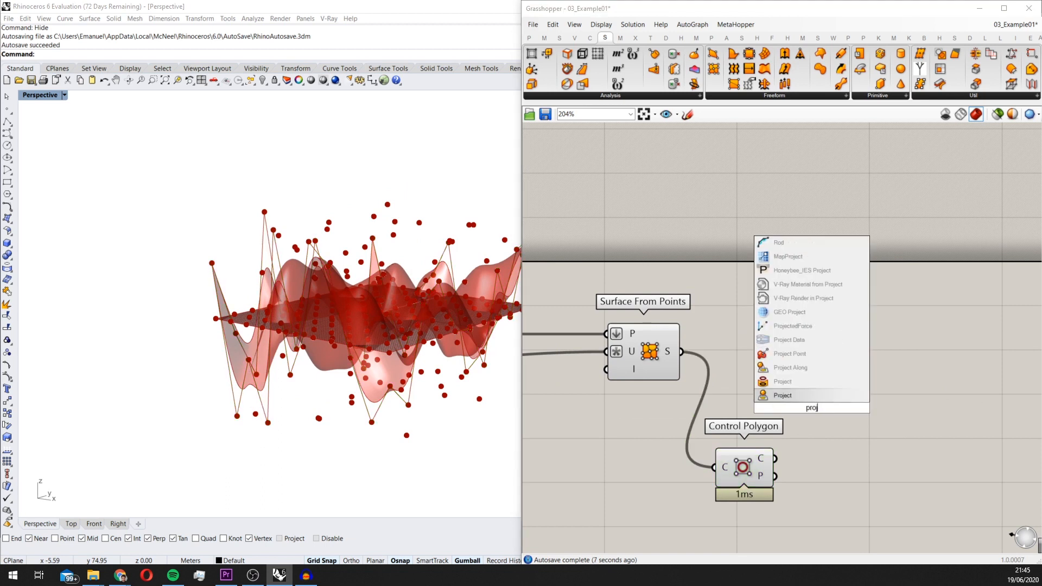
pyautogui.click(812, 397)
pyautogui.scroll(-2, 810, 396)
pyautogui.moveTo(811, 398); pyautogui.dragTo(846, 399)
pyautogui.moveTo(763, 447); pyautogui.dragTo(881, 455)
pyautogui.scroll(1, 751, 436)
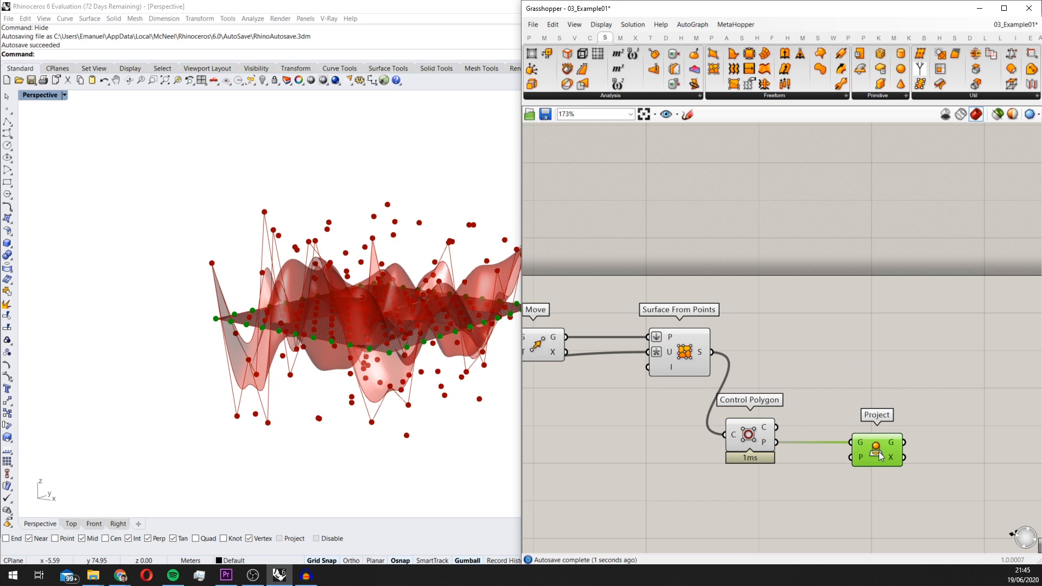
# Add a Point Deform component and place it above and beyond Project
pyautogui.scroll(-2, 332, 413)
pyautogui.moveTo(944, 417); pyautogui.dragTo(794, 424, button='right')
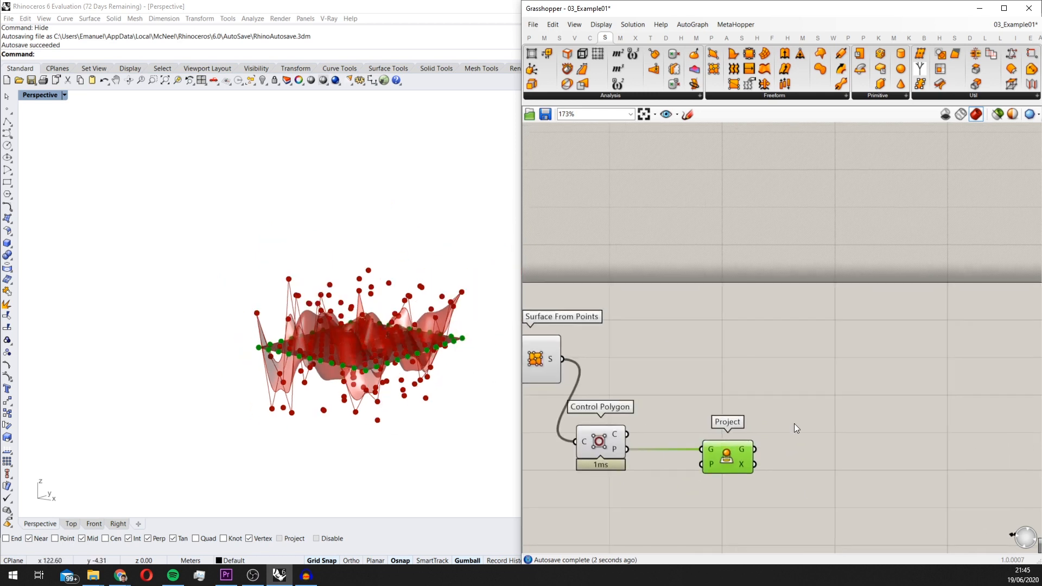
pyautogui.doubleClick(766, 365)
pyautogui.write('point de')
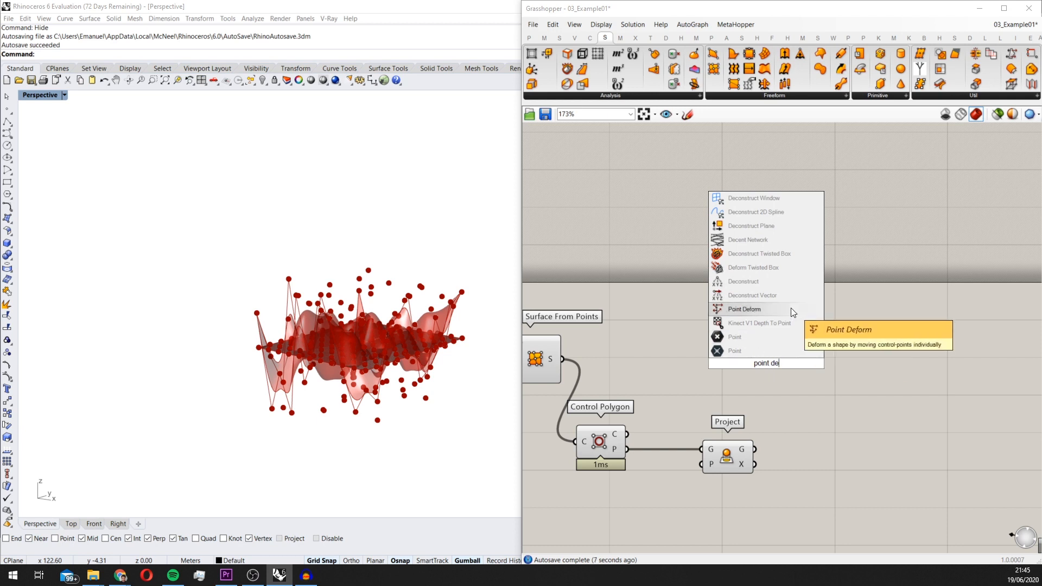
pyautogui.click(770, 309)
pyautogui.moveTo(781, 337); pyautogui.dragTo(819, 332, button='right')
pyautogui.moveTo(819, 333); pyautogui.dragTo(861, 343)
pyautogui.scroll(-5, 834, 359)
pyautogui.moveTo(442, 282); pyautogui.dragTo(456, 214, button='right')
pyautogui.scroll(2, 847, 342)
# Connect Surface From Points' S output to Point Deform's G input and Control Polygon's P output to its P input
pyautogui.click(628, 356)
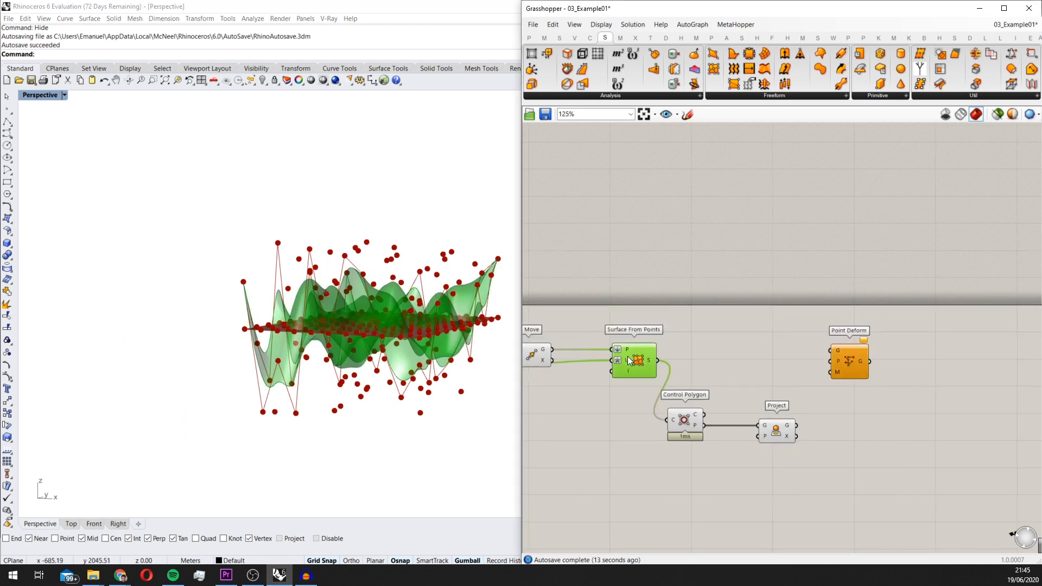
pyautogui.scroll(3, 835, 355)
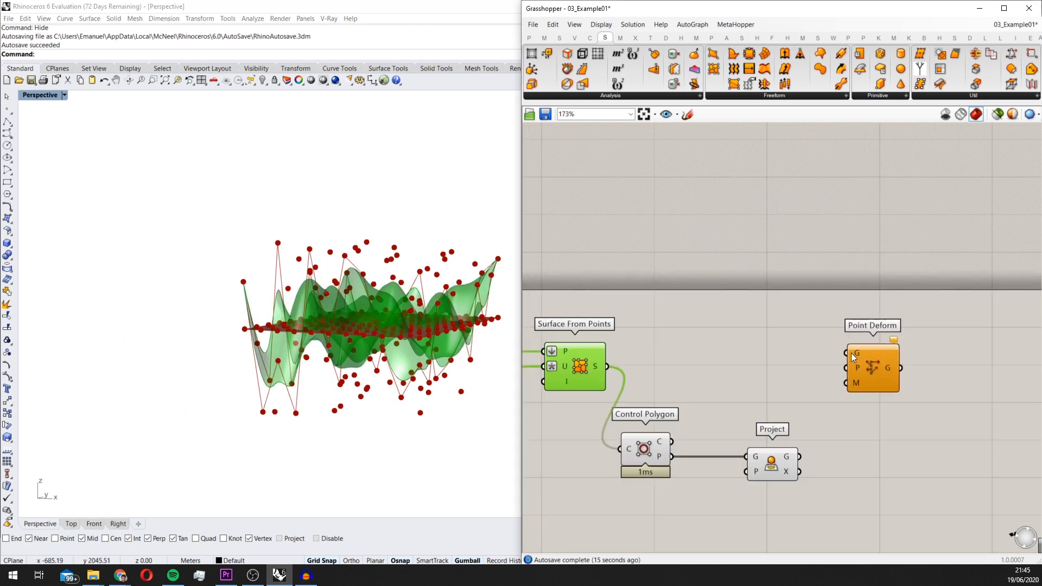
pyautogui.moveTo(648, 354); pyautogui.dragTo(877, 373)
pyautogui.click(636, 441)
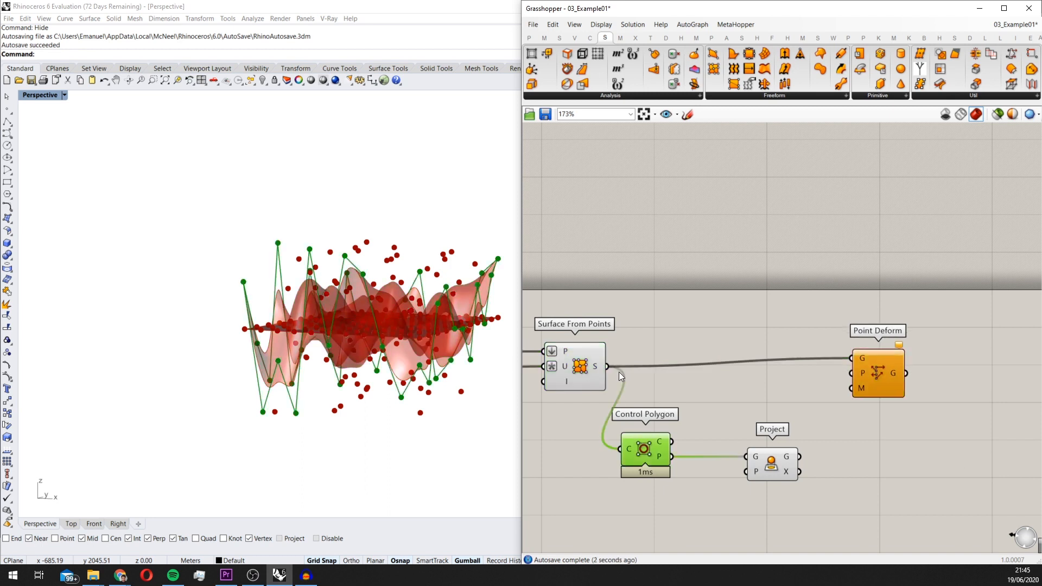
pyautogui.moveTo(655, 453); pyautogui.dragTo(856, 369)
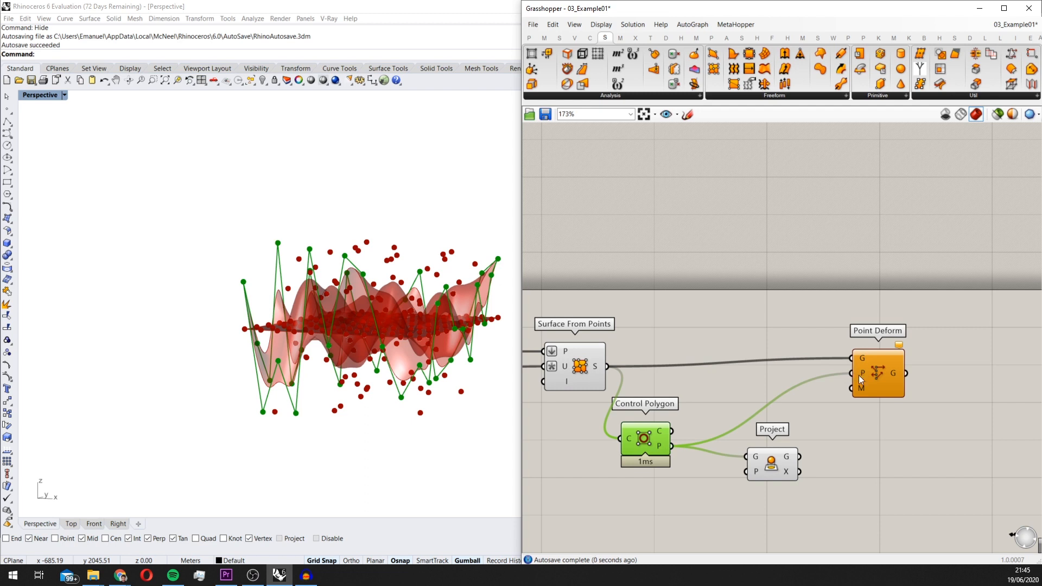
pyautogui.scroll(2, 793, 457)
pyautogui.scroll(-2, 743, 413)
# Add a Vector 2Pt component between Project and Point Deform
pyautogui.click(760, 461)
pyautogui.doubleClick(810, 404)
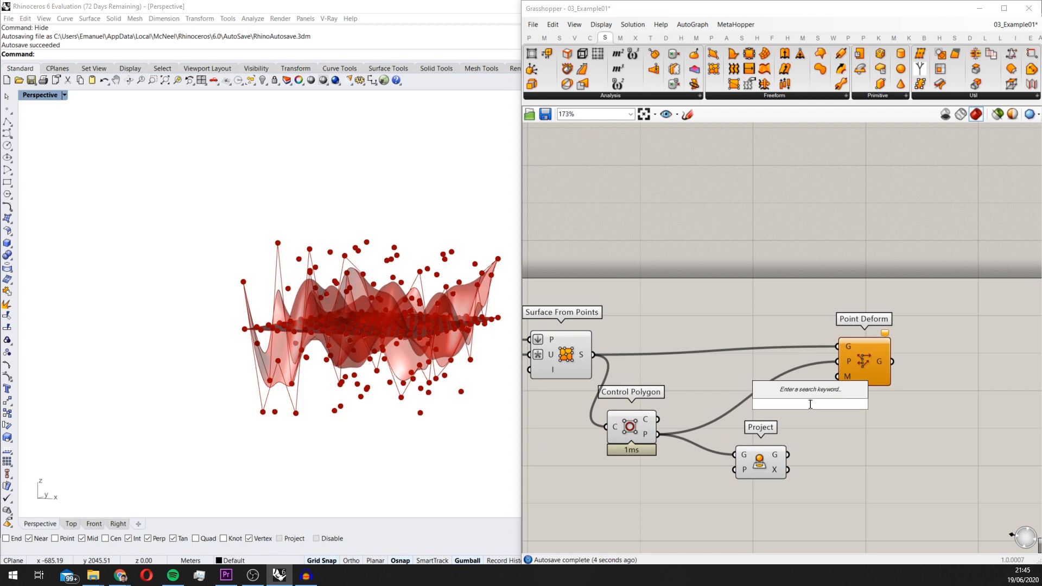
pyautogui.write('vector')
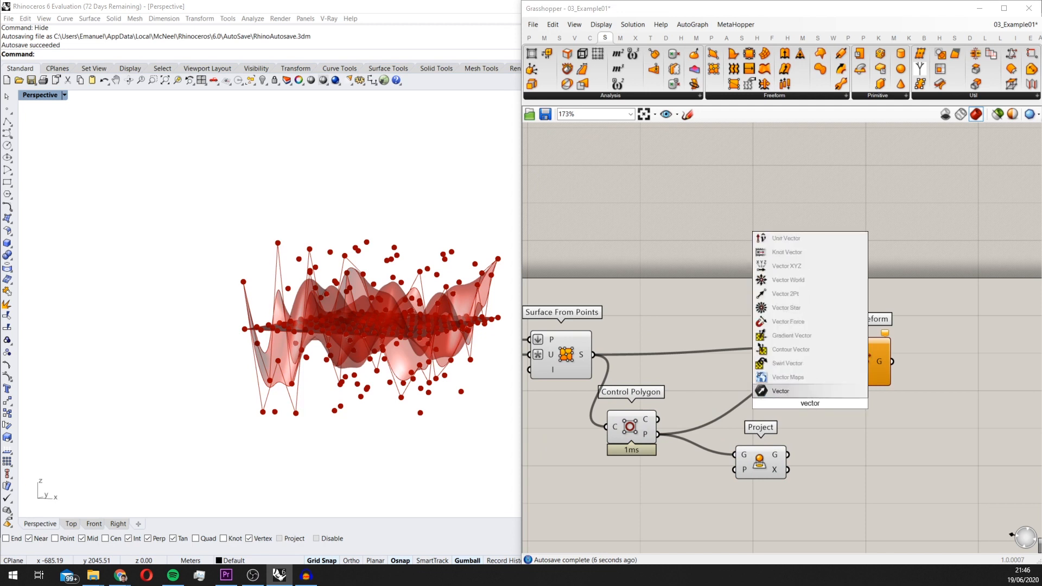
pyautogui.write(' 2')
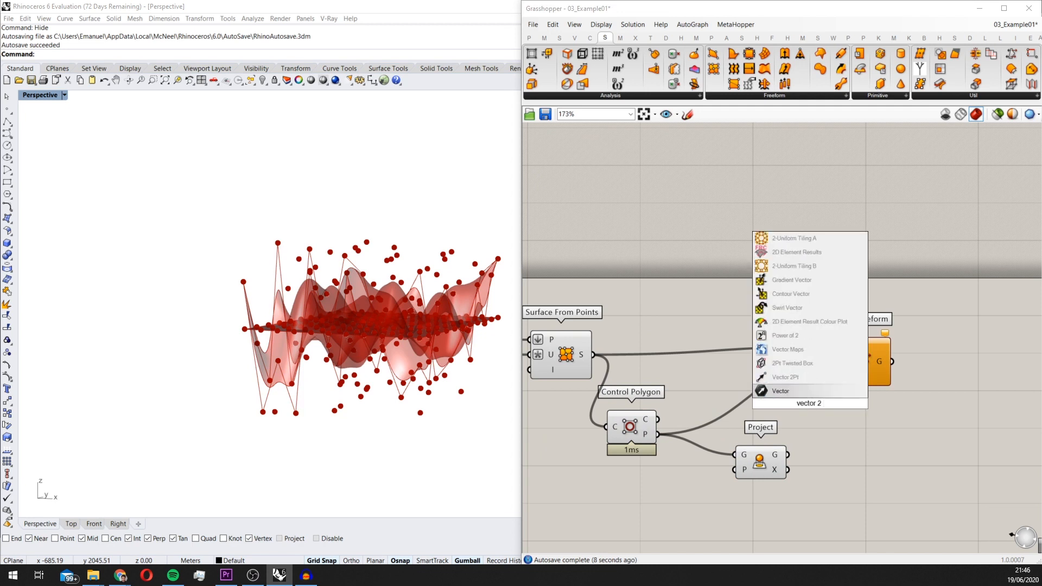
pyautogui.press('Up')
pyautogui.press('Return')
# Reposition Control Polygon and Project to make room for the Vector 2Pt connections
pyautogui.scroll(-2, 880, 415)
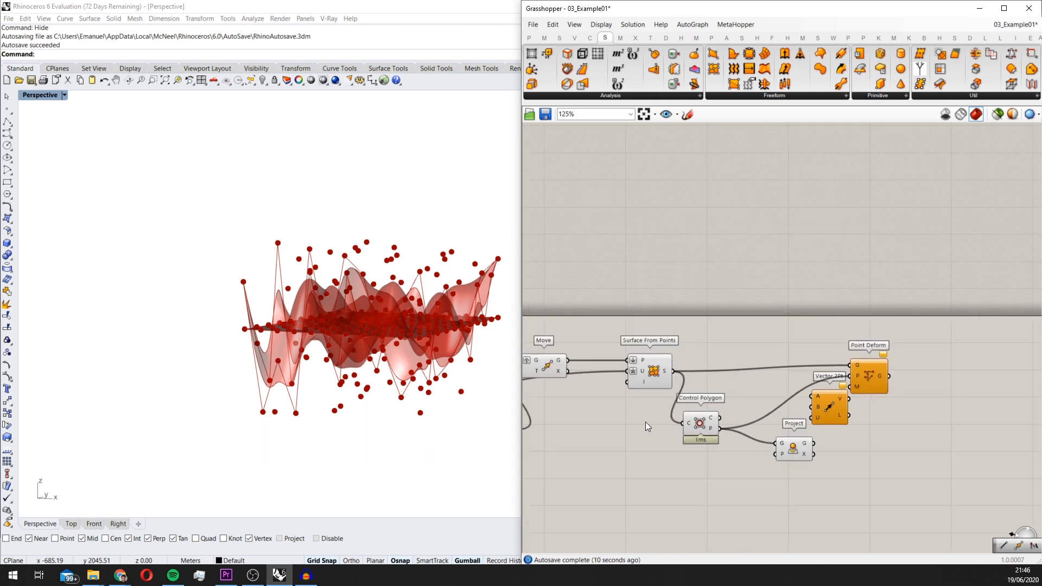
pyautogui.moveTo(696, 421); pyautogui.dragTo(692, 405)
pyautogui.moveTo(406, 281); pyautogui.dragTo(371, 310, button='right')
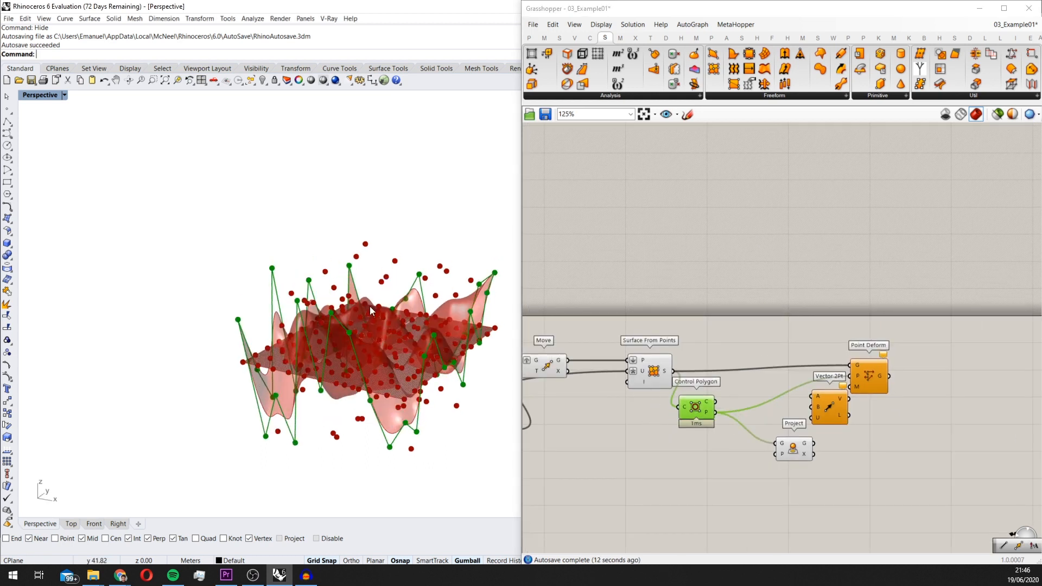
pyautogui.moveTo(803, 461); pyautogui.dragTo(787, 464)
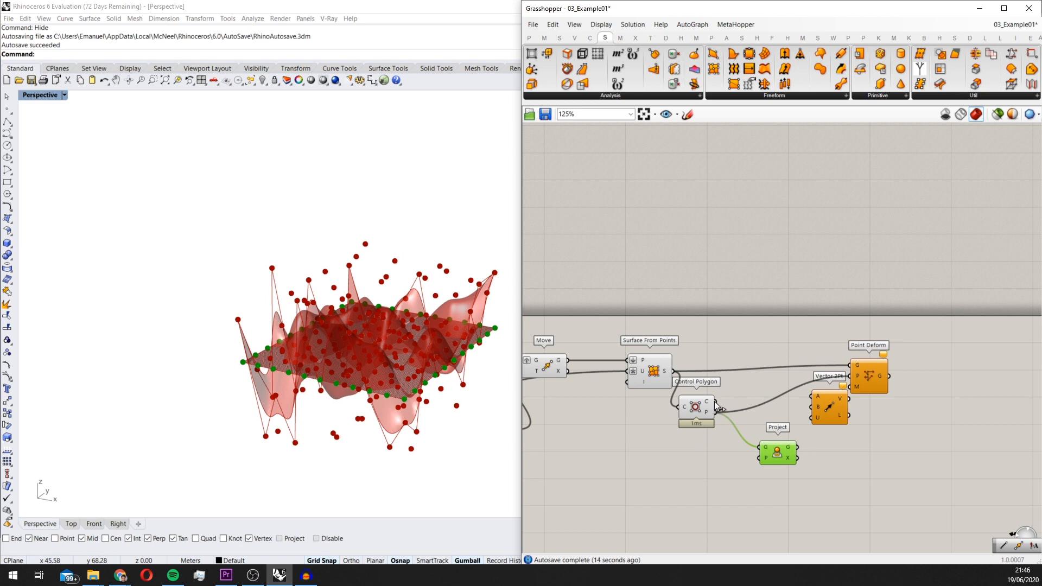
# Connect Control Polygon's P and Project's G outputs to Vector 2Pt's A and B, and its V output to Point Deform's M
pyautogui.moveTo(727, 416); pyautogui.dragTo(844, 440)
pyautogui.moveTo(863, 389); pyautogui.dragTo(863, 425)
pyautogui.moveTo(894, 363); pyautogui.dragTo(901, 377)
pyautogui.scroll(-4, 825, 384)
pyautogui.moveTo(819, 385); pyautogui.dragTo(895, 380, button='right')
# Turn off the preview of the components preceding Point Deform so only the deformed surface is displayed
pyautogui.moveTo(911, 467); pyautogui.dragTo(604, 354)
pyautogui.scroll(-4, 757, 394)
pyautogui.middleClick(728, 384)
pyautogui.click(760, 355)
pyautogui.moveTo(485, 359)
pyautogui.mouseDown(button='right')
pyautogui.moveTo(477, 344)
pyautogui.moveTo(456, 369)
pyautogui.moveTo(421, 340)
pyautogui.moveTo(421, 319)
pyautogui.moveTo(356, 235)
pyautogui.moveTo(308, 341)
pyautogui.moveTo(516, 331)
pyautogui.moveTo(483, 326)
pyautogui.moveTo(461, 372)
pyautogui.moveTo(471, 342)
pyautogui.mouseUp(button='right')
pyautogui.scroll(2, 789, 419)
pyautogui.click(789, 419)
pyautogui.scroll(7, 688, 399)
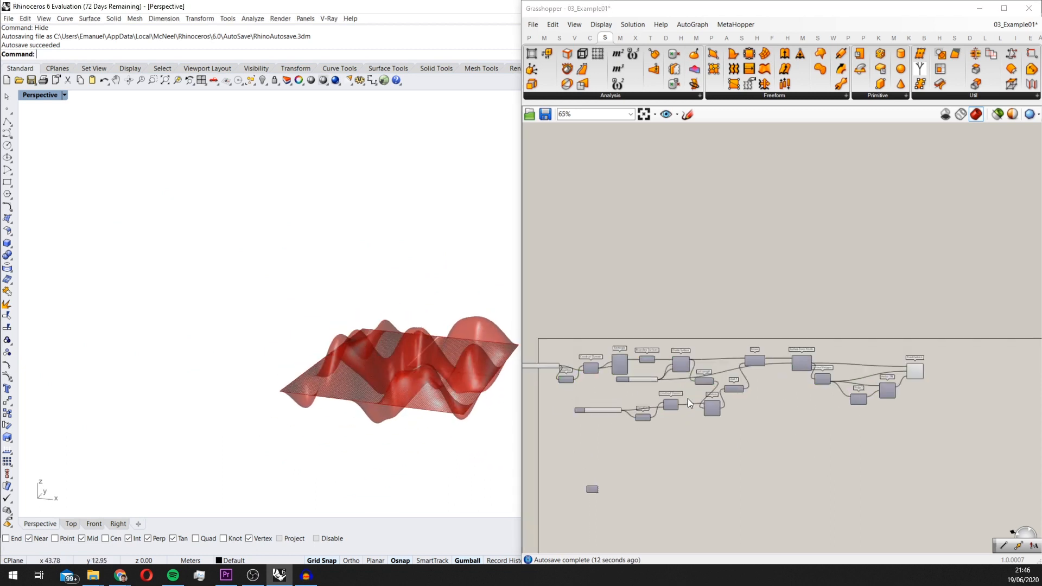
# Add a number slider of 5 below Construct Domain and connect it to Random's S input
pyautogui.scroll(2, 815, 423)
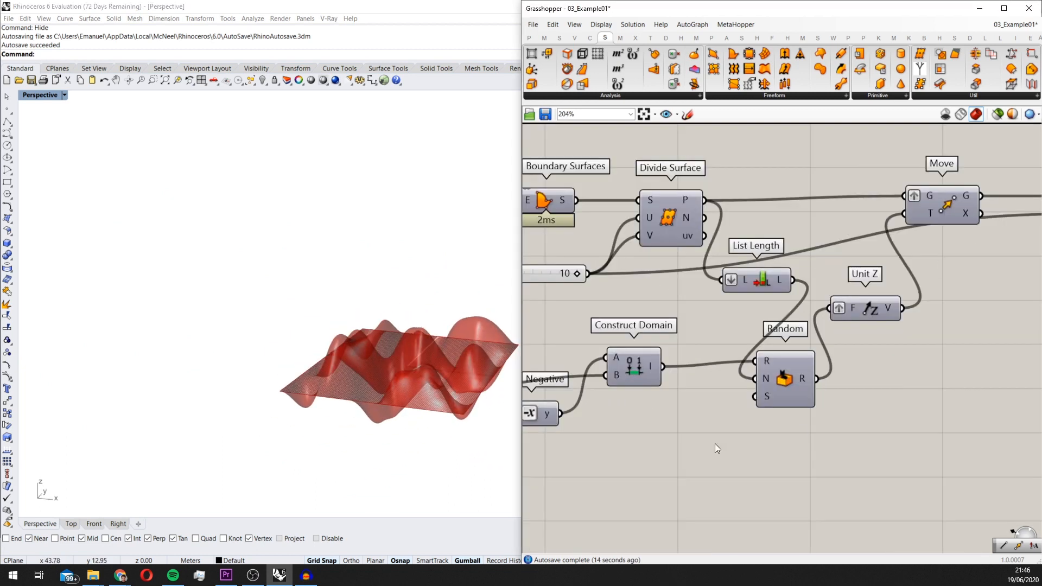
pyautogui.doubleClick(715, 444)
pyautogui.write('5')
pyautogui.press('Return')
pyautogui.scroll(1, 715, 443)
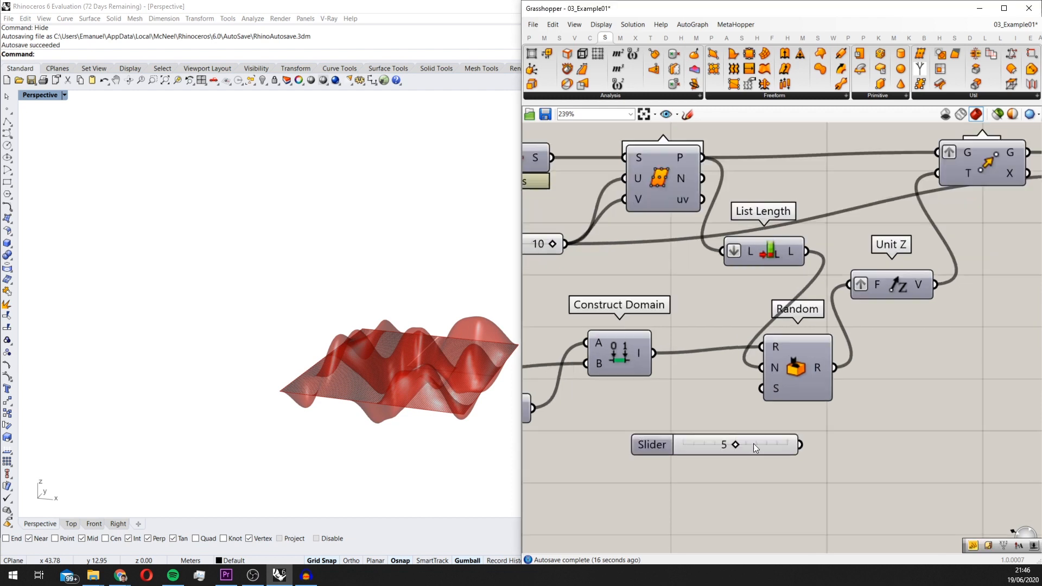
pyautogui.moveTo(754, 445); pyautogui.dragTo(675, 470)
pyautogui.moveTo(760, 389); pyautogui.dragTo(668, 469)
# Adjust the Seed slider to a higher value to vary the random surface shape
pyautogui.moveTo(392, 352); pyautogui.dragTo(390, 323, button='right')
pyautogui.scroll(4, 392, 324)
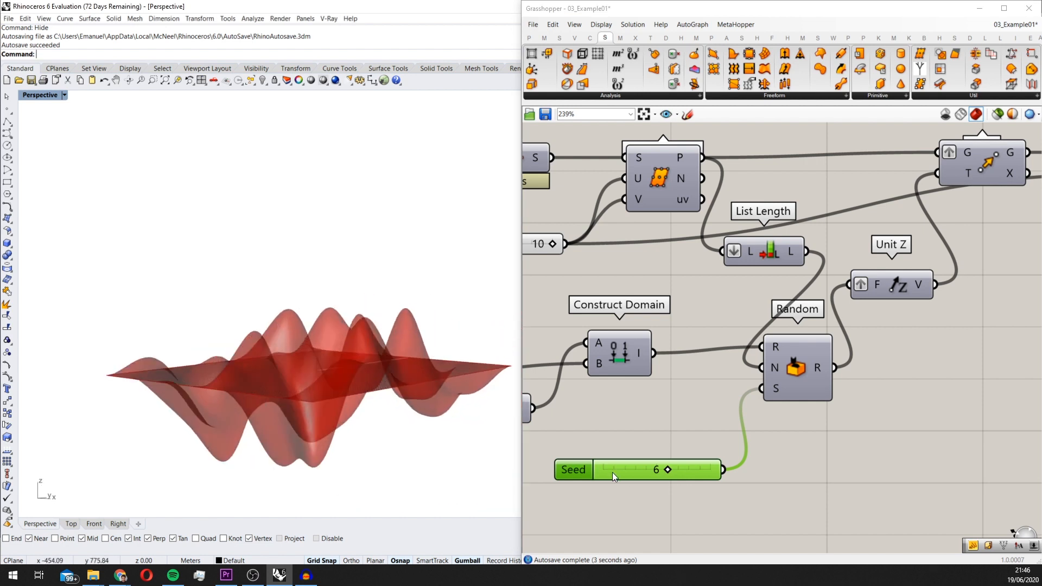
pyautogui.moveTo(665, 468); pyautogui.dragTo(679, 469)
pyautogui.moveTo(315, 374); pyautogui.dragTo(352, 350, button='right')
# Examine the Point Deform component and the flat boundary edges of its deformed surface from several angles
pyautogui.scroll(-6, 814, 362)
pyautogui.moveTo(944, 337); pyautogui.dragTo(749, 350, button='right')
pyautogui.scroll(3, 794, 357)
pyautogui.click(839, 333)
pyautogui.click(849, 394)
pyautogui.scroll(-4, 809, 387)
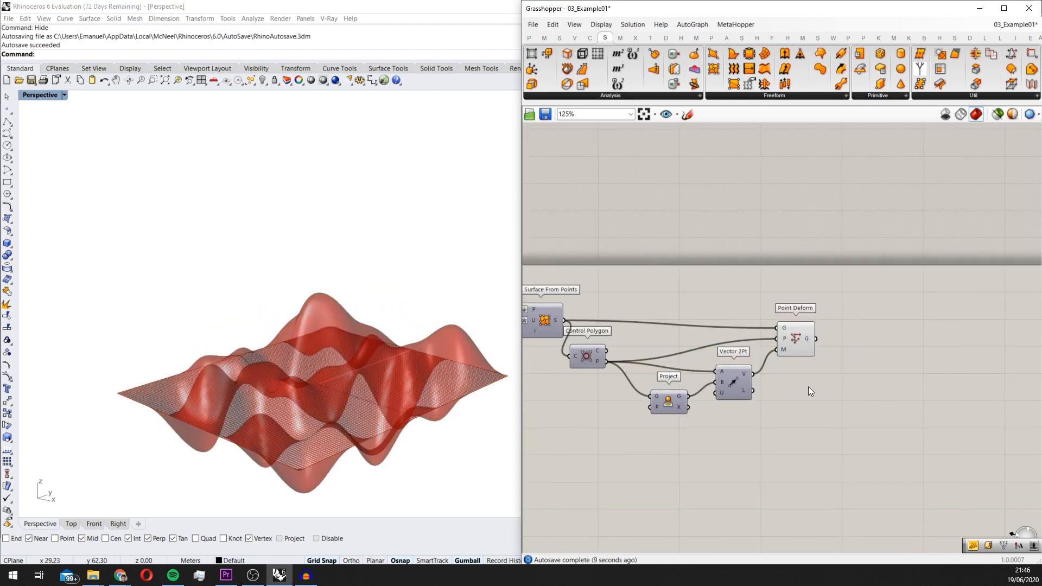
pyautogui.scroll(4, 819, 334)
pyautogui.moveTo(219, 317); pyautogui.dragTo(314, 298, button='right')
# Add an Evaluate Surface component and place it beyond Point Deform
pyautogui.scroll(-3, 844, 326)
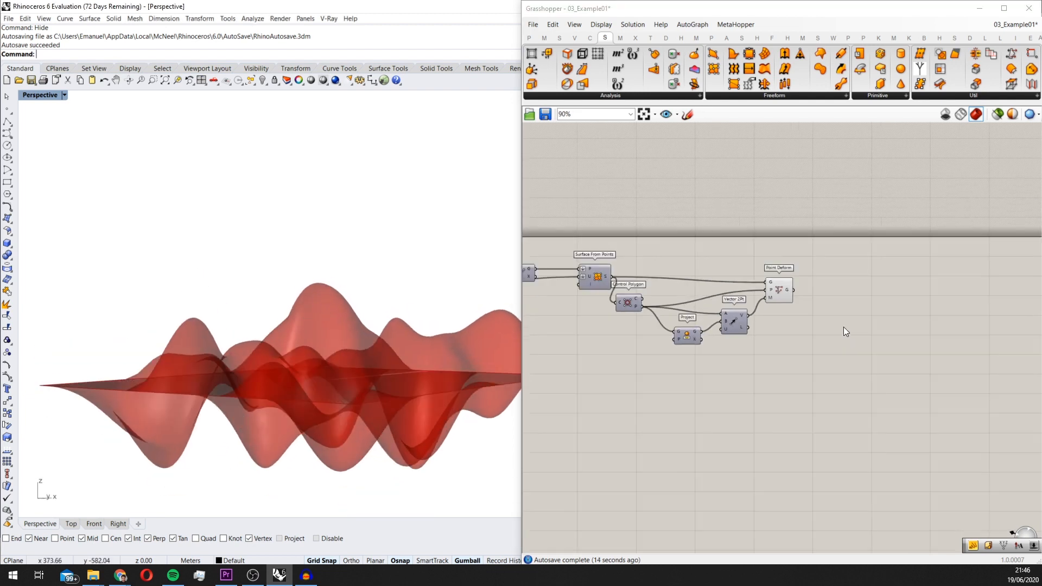
pyautogui.doubleClick(782, 335)
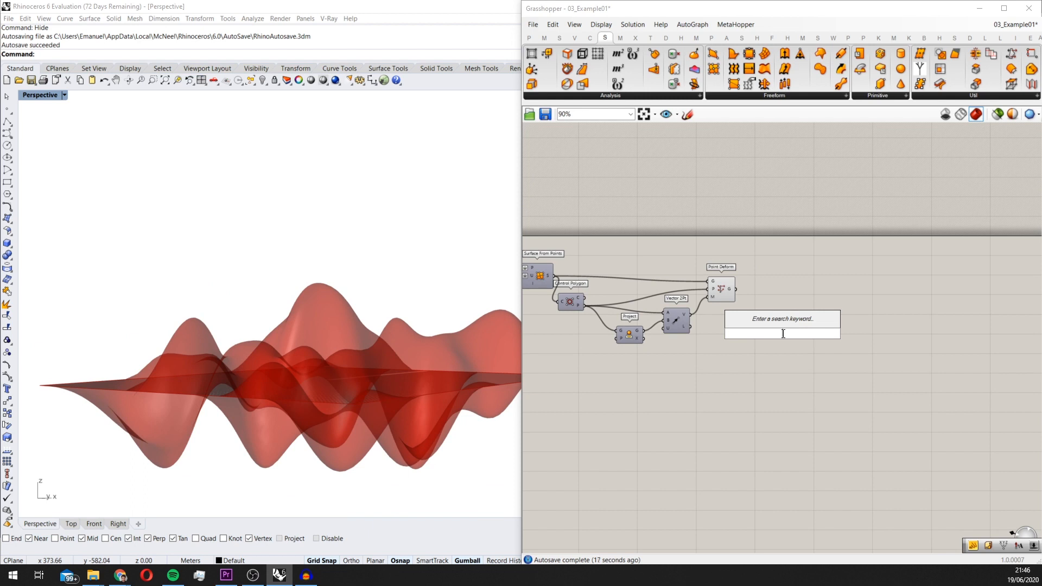
pyautogui.write('eva')
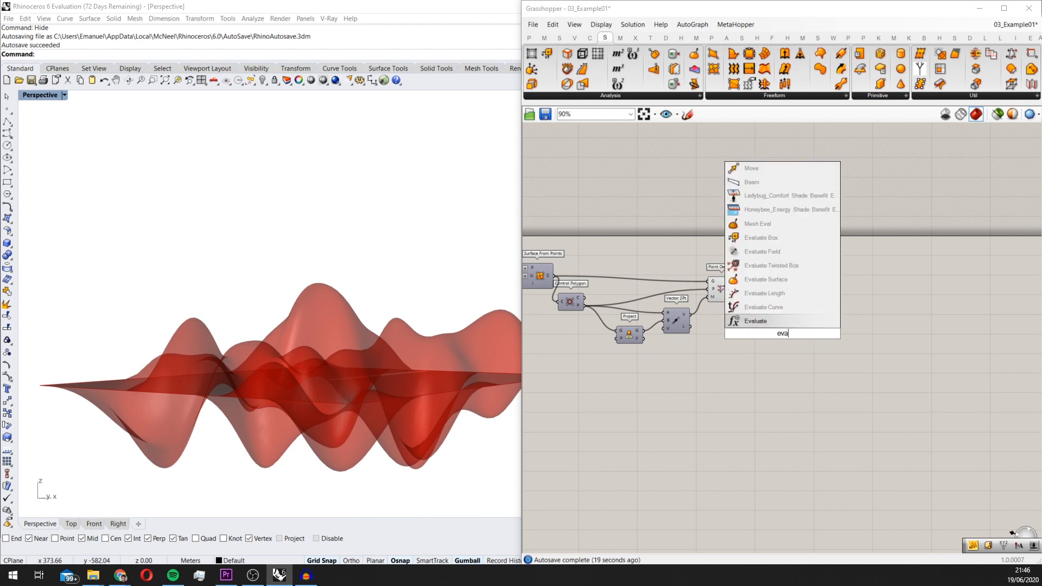
pyautogui.click(760, 279)
pyautogui.scroll(3, 742, 272)
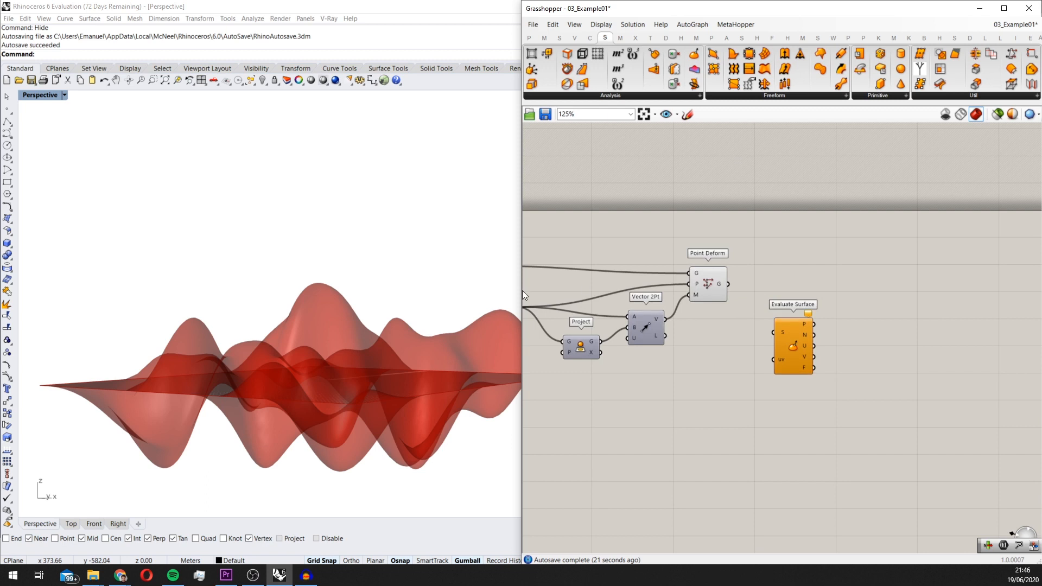
pyautogui.moveTo(489, 296); pyautogui.dragTo(334, 320, button='right')
pyautogui.scroll(1, 769, 385)
pyautogui.moveTo(787, 346); pyautogui.dragTo(826, 305)
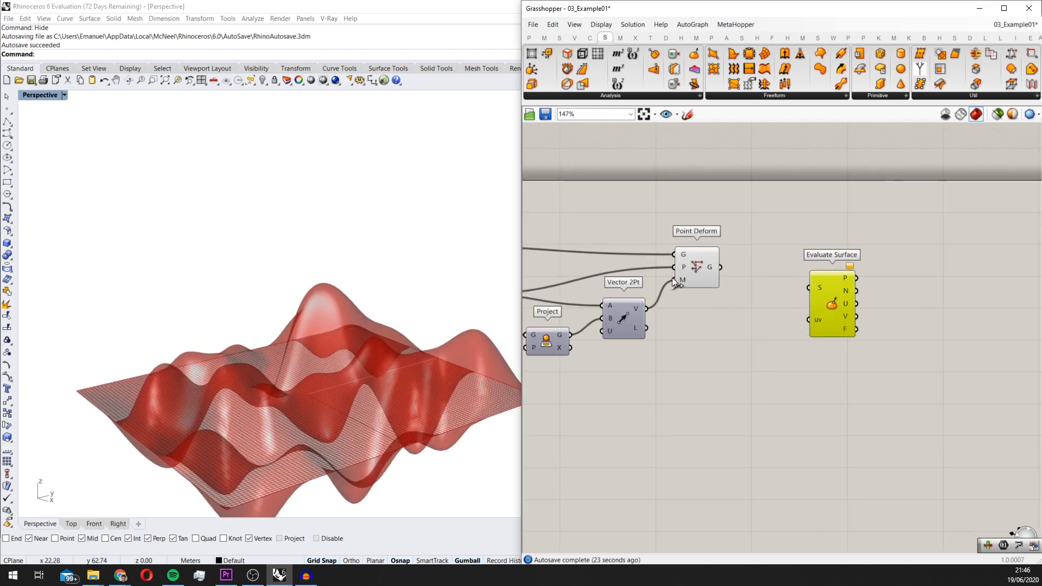
# Connect Point Deform's G output to the S input of Evaluate Surface
pyautogui.scroll(2, 682, 246)
pyautogui.click(665, 253)
pyautogui.moveTo(700, 257); pyautogui.dragTo(872, 289)
# Add a Construct Point component and connect its Pt output to the uv input of Evaluate Surface
pyautogui.doubleClick(760, 377)
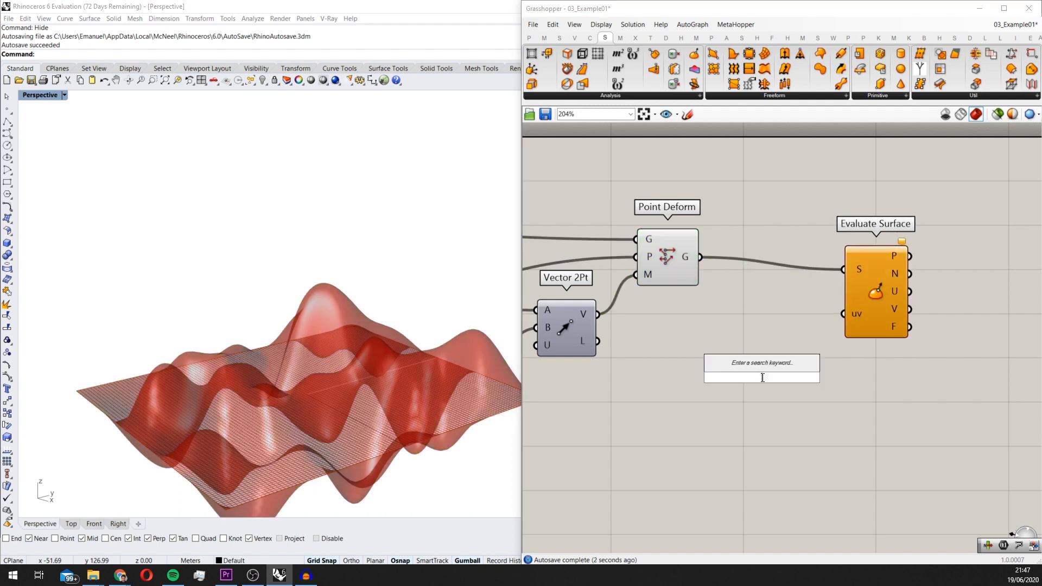
pyautogui.write('construct point')
pyautogui.press('Return')
pyautogui.scroll(2, 761, 377)
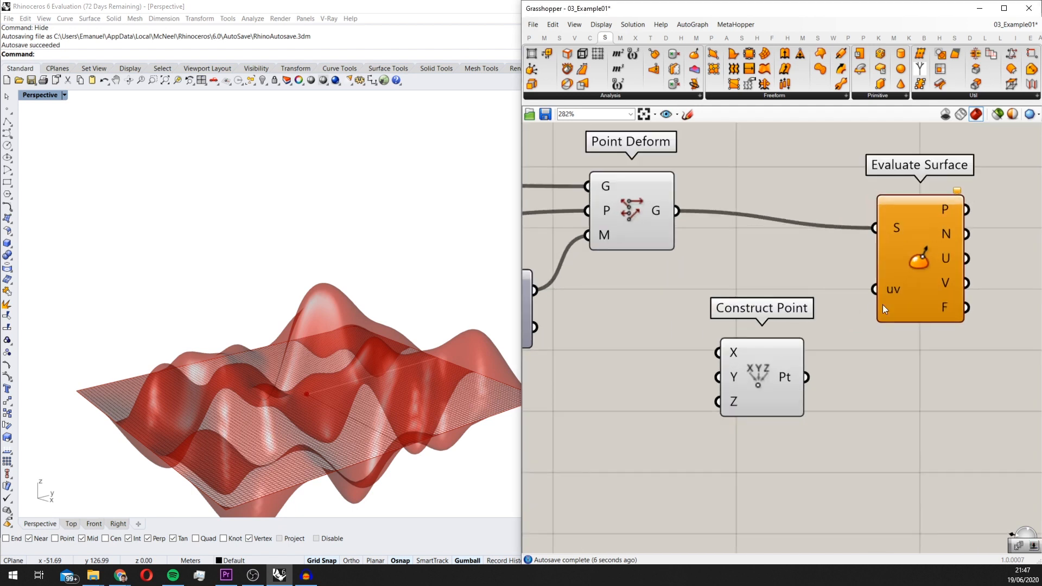
pyautogui.moveTo(878, 294); pyautogui.dragTo(807, 377)
# Reparameterize the S input of Evaluate Surface
pyautogui.rightClick(897, 224)
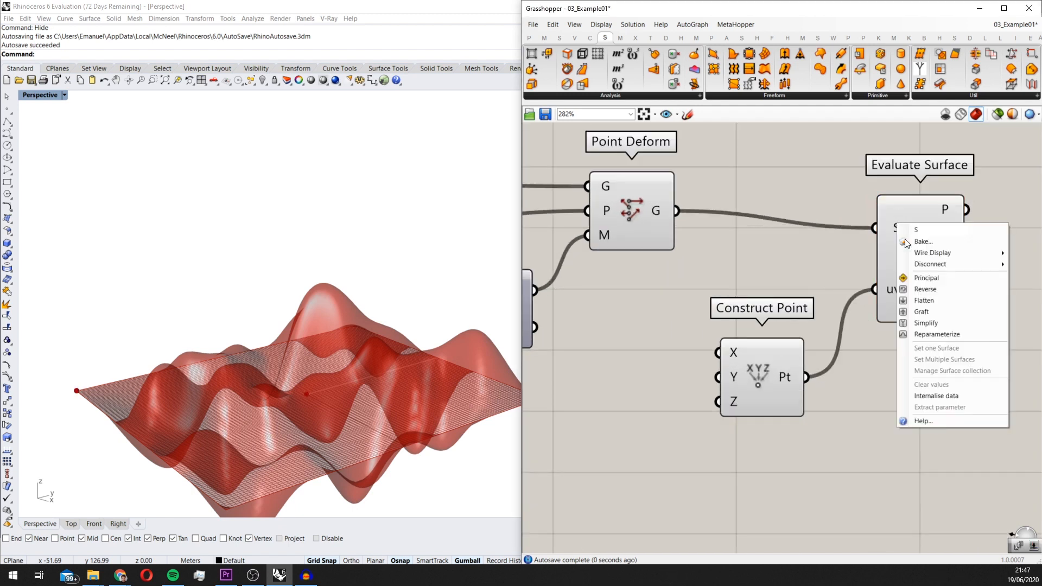
pyautogui.click(929, 334)
pyautogui.scroll(-2, 923, 336)
pyautogui.scroll(1, 876, 311)
pyautogui.click(881, 354)
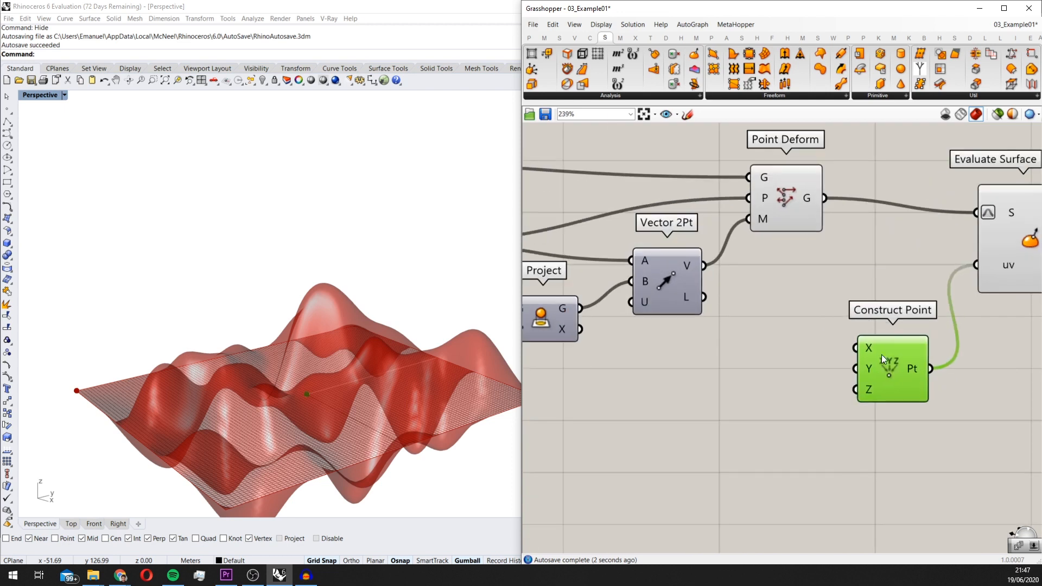
# Create a 0<1.0000 number slider for Construct Point's X input and a copy of it for the Y input
pyautogui.doubleClick(687, 433)
pyautogui.write('0<1.0000')
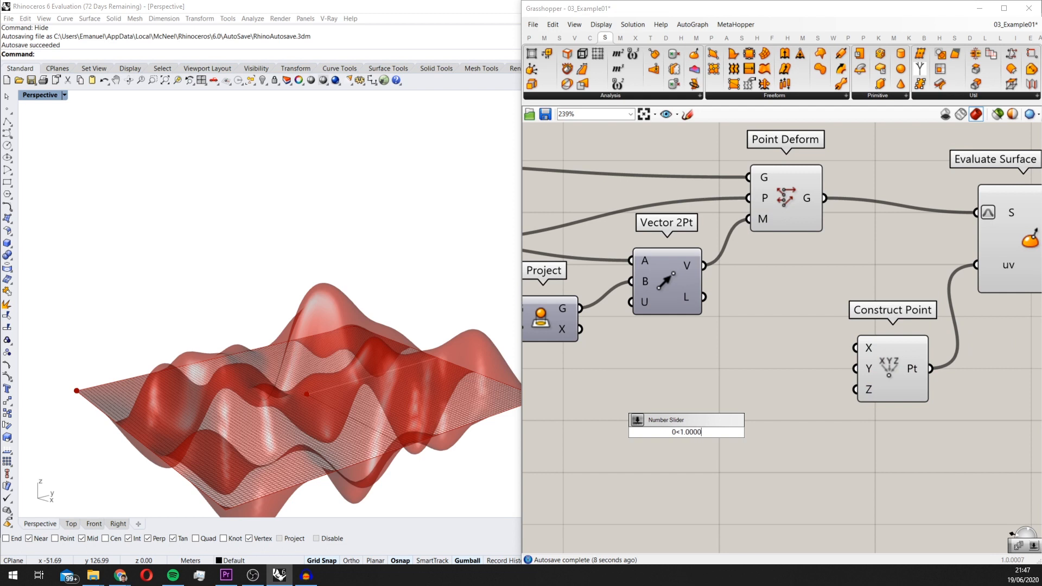
pyautogui.press('Return')
pyautogui.moveTo(722, 432); pyautogui.dragTo(853, 350)
pyautogui.keyDown('alt'); pyautogui.moveTo(790, 366); pyautogui.dragTo(759, 411); pyautogui.keyUp('alt')
pyautogui.moveTo(863, 383); pyautogui.dragTo(873, 403)
pyautogui.moveTo(808, 414); pyautogui.dragTo(807, 413)
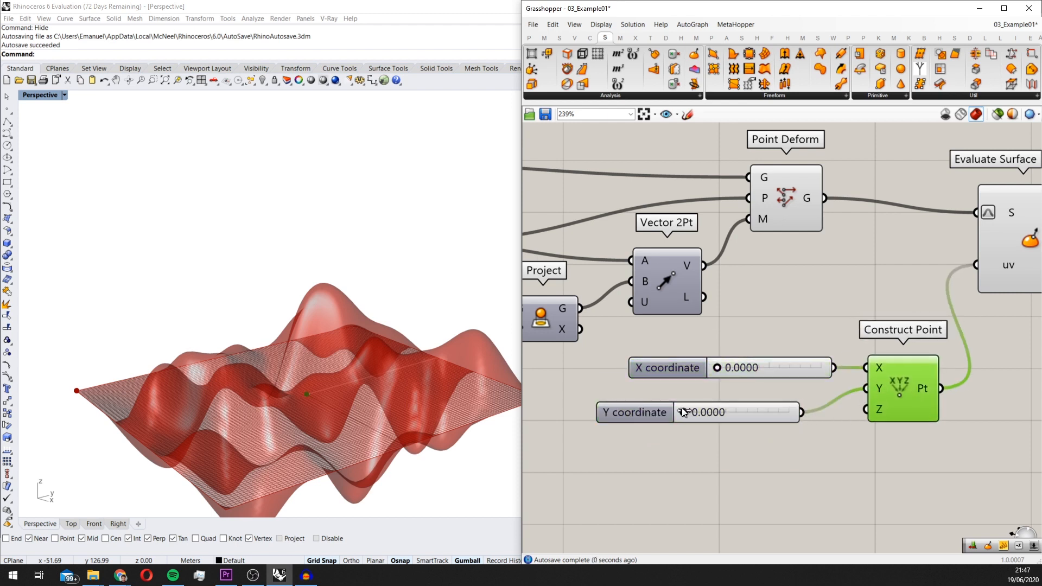
# Set the X coordinate slider to 0.3800 and the Y coordinate slider to 0.3349, and align the two sliders
pyautogui.moveTo(715, 370); pyautogui.dragTo(757, 369)
pyautogui.moveTo(304, 390); pyautogui.dragTo(301, 358, button='right')
pyautogui.scroll(-3, 846, 383)
pyautogui.moveTo(928, 383); pyautogui.dragTo(815, 387, button='right')
pyautogui.scroll(2, 792, 399)
pyautogui.moveTo(706, 439); pyautogui.dragTo(643, 353)
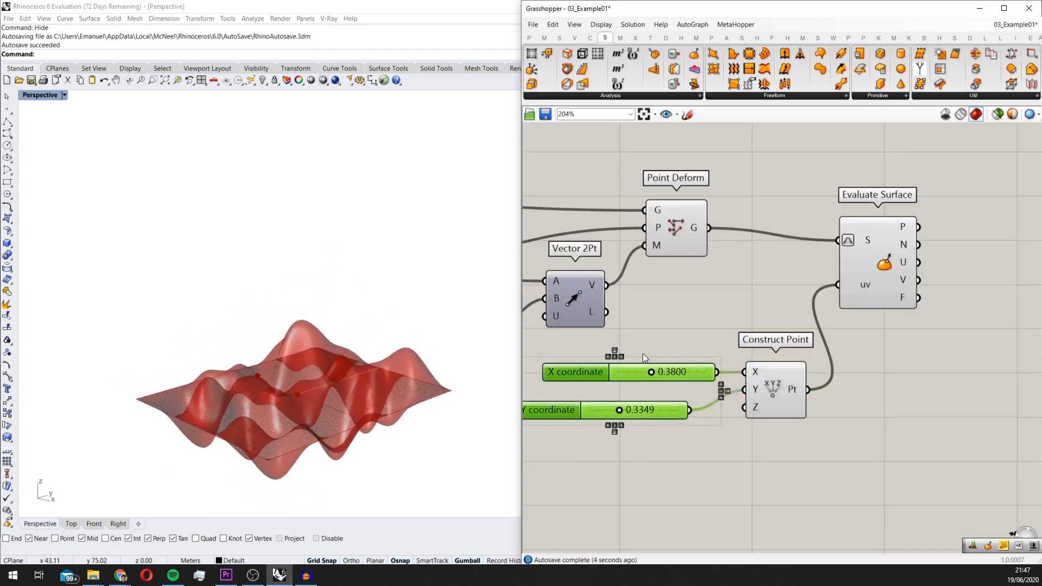
pyautogui.scroll(-3, 737, 346)
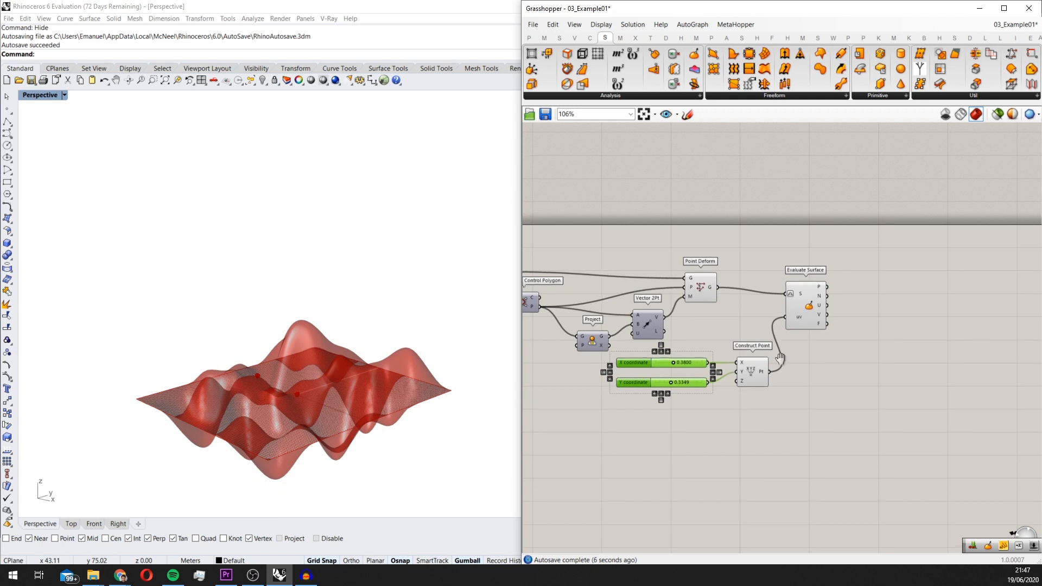
# Add a Deconstruct component beyond Evaluate Surface and connect Evaluate Surface's P output to it
pyautogui.moveTo(856, 351); pyautogui.dragTo(765, 380, button='right')
pyautogui.doubleClick(765, 380)
pyautogui.write('decons')
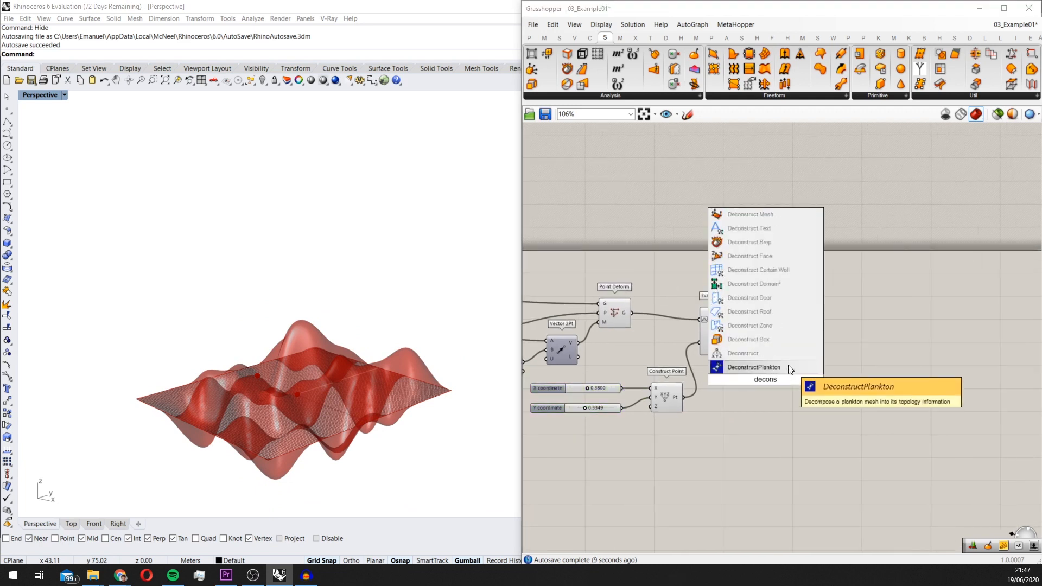
pyautogui.click(743, 353)
pyautogui.moveTo(763, 375); pyautogui.dragTo(792, 309)
pyautogui.scroll(2, 751, 304)
# Add a Number parameter and connect Deconstruct's Z output to it
pyautogui.doubleClick(831, 406)
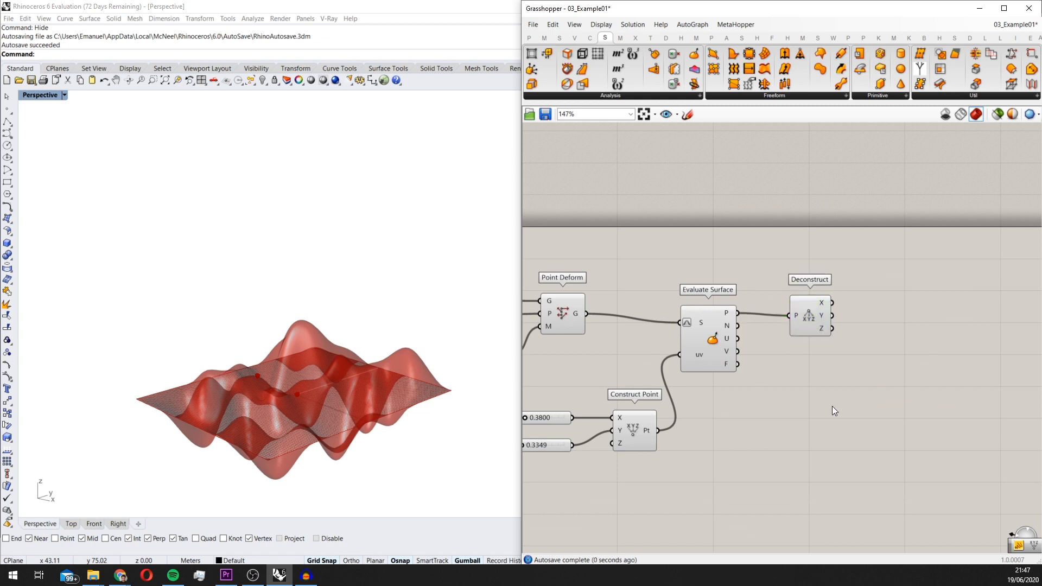
pyautogui.write('number')
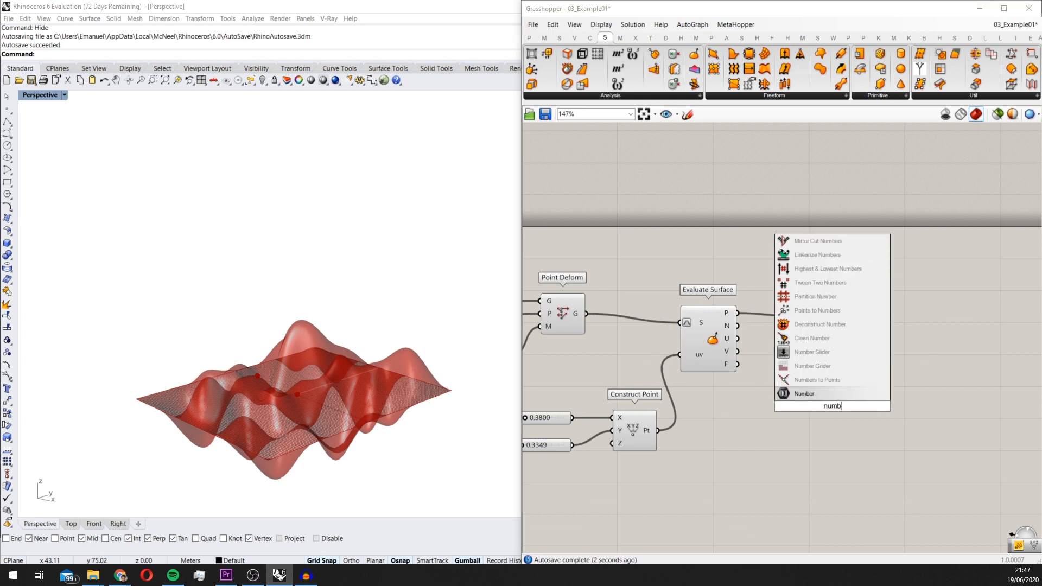
pyautogui.press('Return')
pyautogui.scroll(1, 928, 515)
pyautogui.scroll(3, 879, 412)
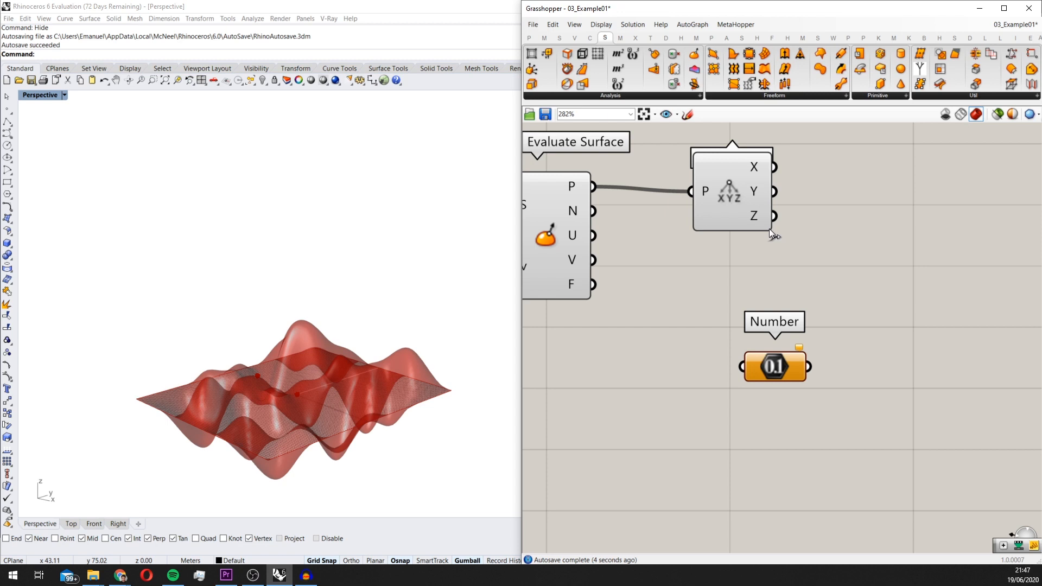
pyautogui.moveTo(774, 216); pyautogui.dragTo(837, 327)
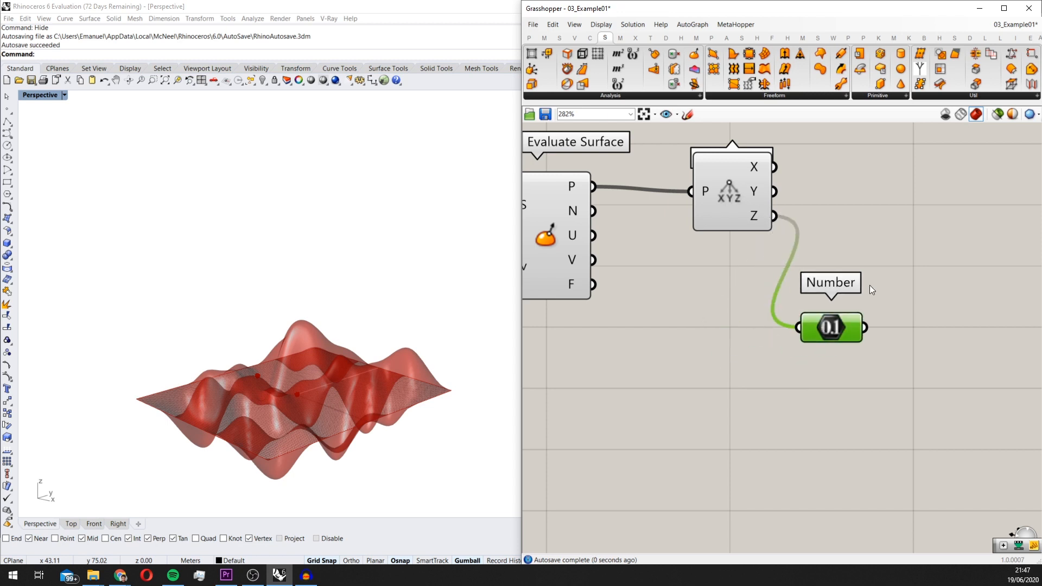
# Add a Galapagos component and place it beyond the Deconstruct component
pyautogui.doubleClick(880, 273)
pyautogui.write('gal')
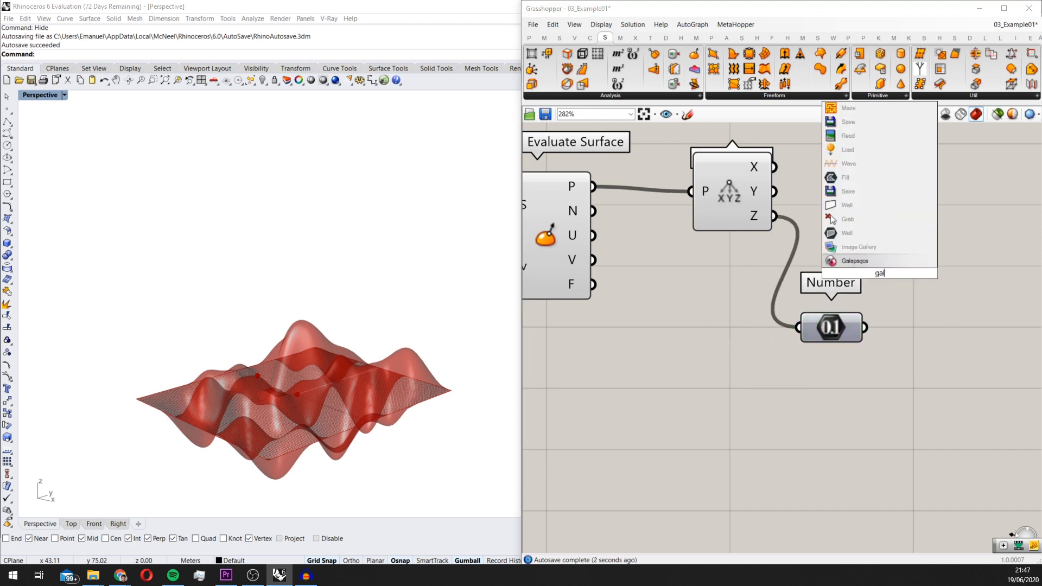
pyautogui.press('Return')
pyautogui.scroll(-3, 886, 273)
pyautogui.moveTo(886, 272); pyautogui.dragTo(937, 224)
pyautogui.moveTo(704, 216); pyautogui.dragTo(749, 244, button='right')
pyautogui.scroll(-2, 749, 242)
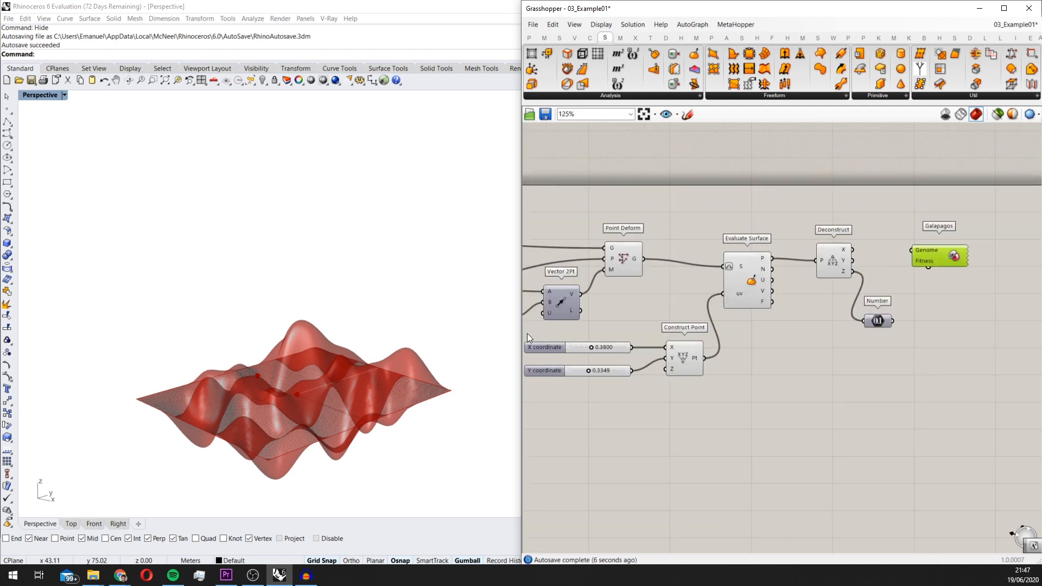
# Connect the Galapagos Genome to the X coordinate and Y coordinate sliders
pyautogui.moveTo(913, 250); pyautogui.dragTo(592, 347)
pyautogui.keyDown('shift'); pyautogui.moveTo(907, 249); pyautogui.dragTo(613, 372); pyautogui.keyUp('shift')
pyautogui.scroll(3, 774, 327)
pyautogui.moveTo(876, 270); pyautogui.dragTo(915, 253)
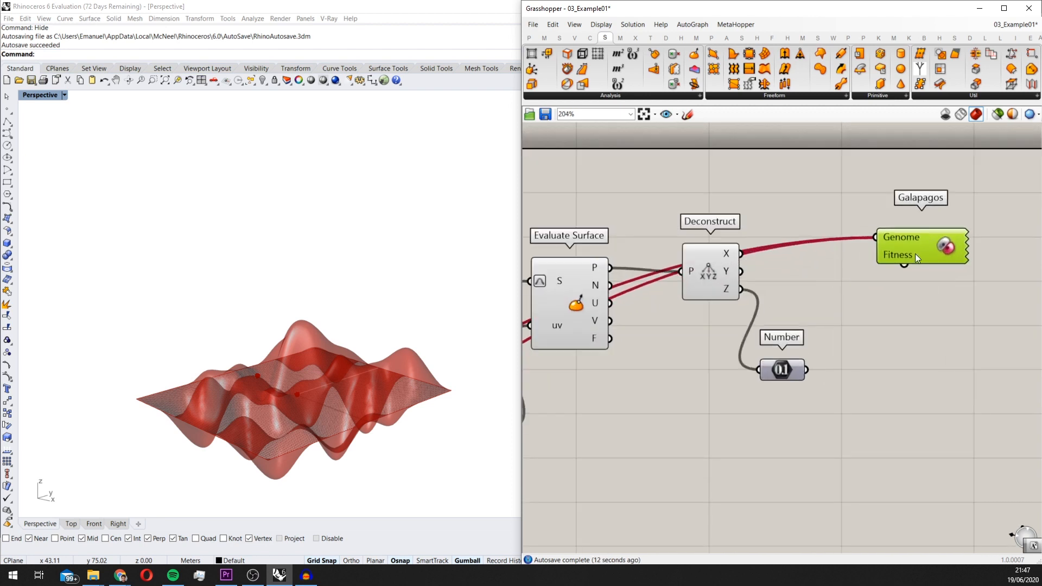
# Reposition the Number parameter slightly and connect the Galapagos Fitness to it
pyautogui.moveTo(789, 361); pyautogui.dragTo(804, 363)
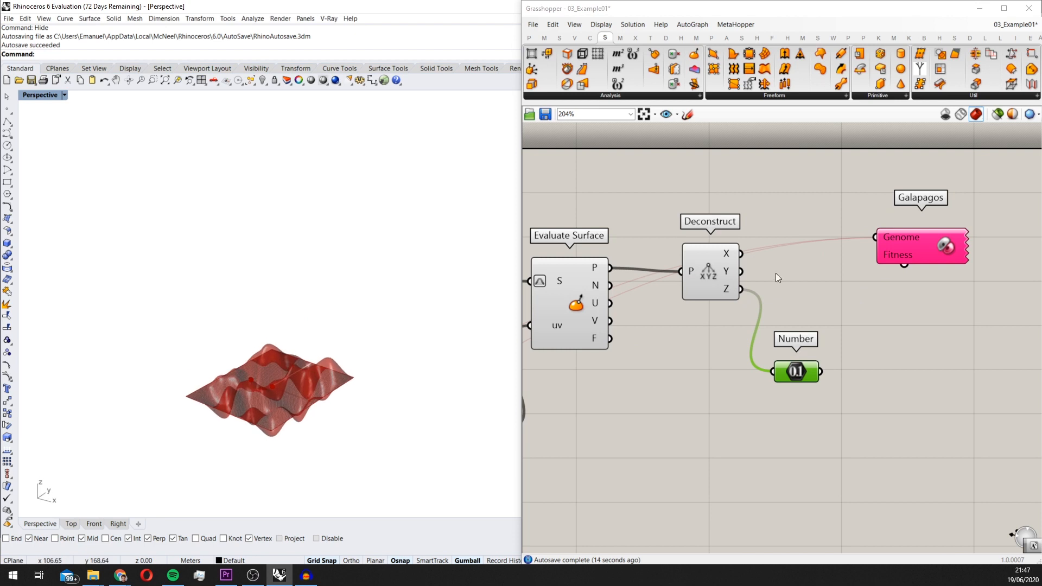
pyautogui.scroll(2, 913, 240)
pyautogui.scroll(-2, 893, 256)
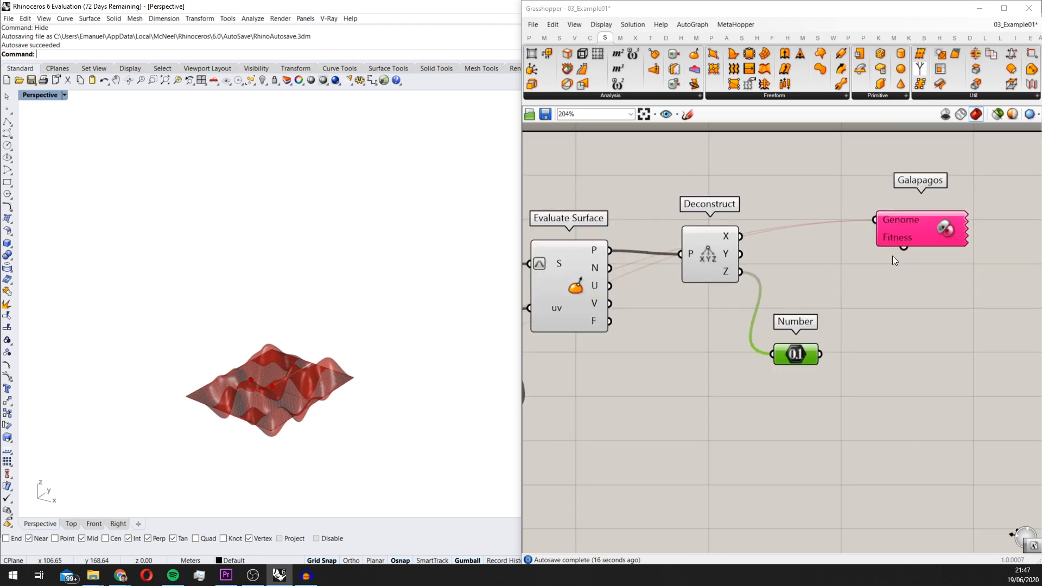
pyautogui.moveTo(905, 245); pyautogui.dragTo(822, 358)
pyautogui.scroll(-3, 852, 321)
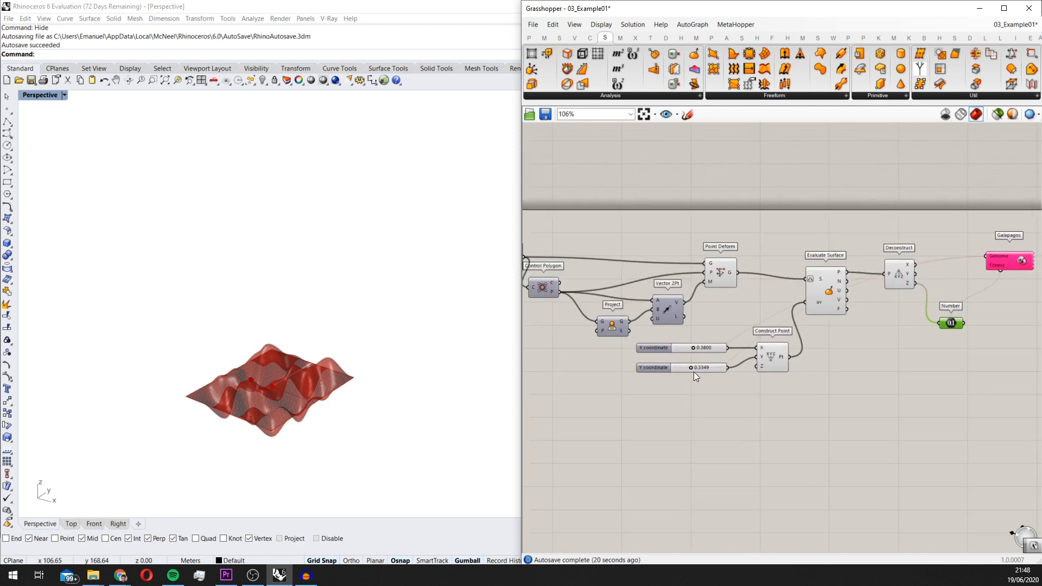
# Open the Galapagos Editor to access the solver options
pyautogui.scroll(2, 696, 374)
pyautogui.scroll(-2, 851, 295)
pyautogui.moveTo(904, 276); pyautogui.dragTo(772, 301, button='right')
pyautogui.scroll(2, 772, 301)
pyautogui.moveTo(812, 275); pyautogui.dragTo(811, 266)
pyautogui.scroll(-1, 801, 250)
pyautogui.scroll(3, 945, 258)
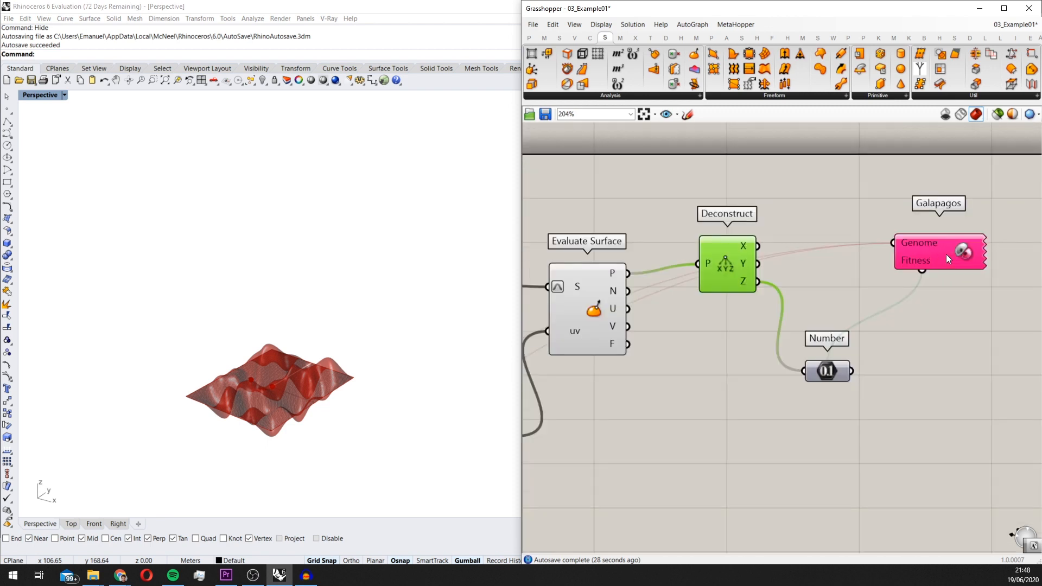
pyautogui.doubleClick(946, 254)
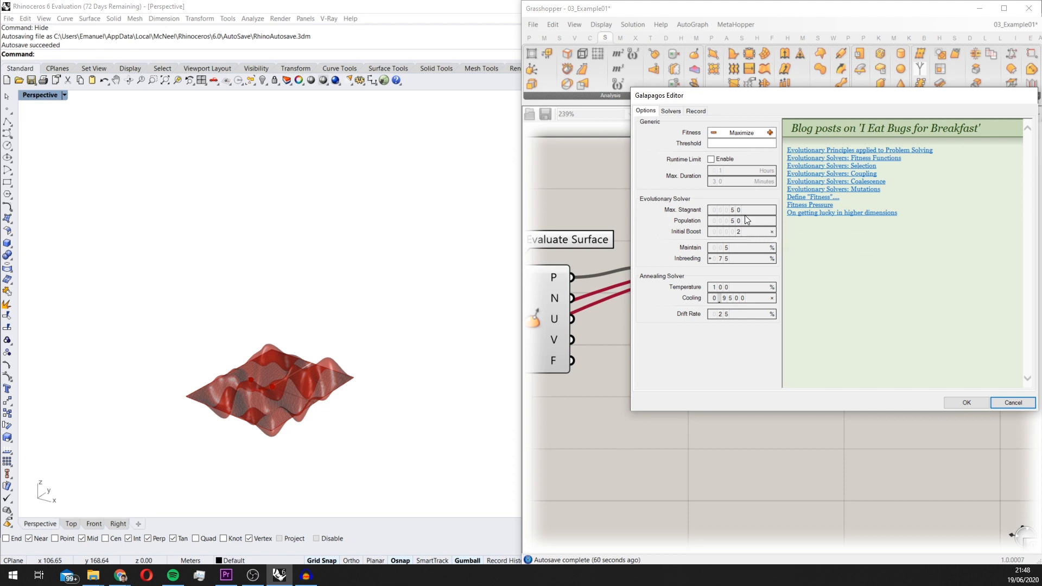
# Examine the peaks and valleys of the deformed surface from above, from the side and obliquely
pyautogui.moveTo(377, 303); pyautogui.dragTo(313, 368, button='right')
pyautogui.moveTo(272, 326); pyautogui.dragTo(419, 335, button='right')
pyautogui.moveTo(319, 351); pyautogui.dragTo(346, 298, button='right')
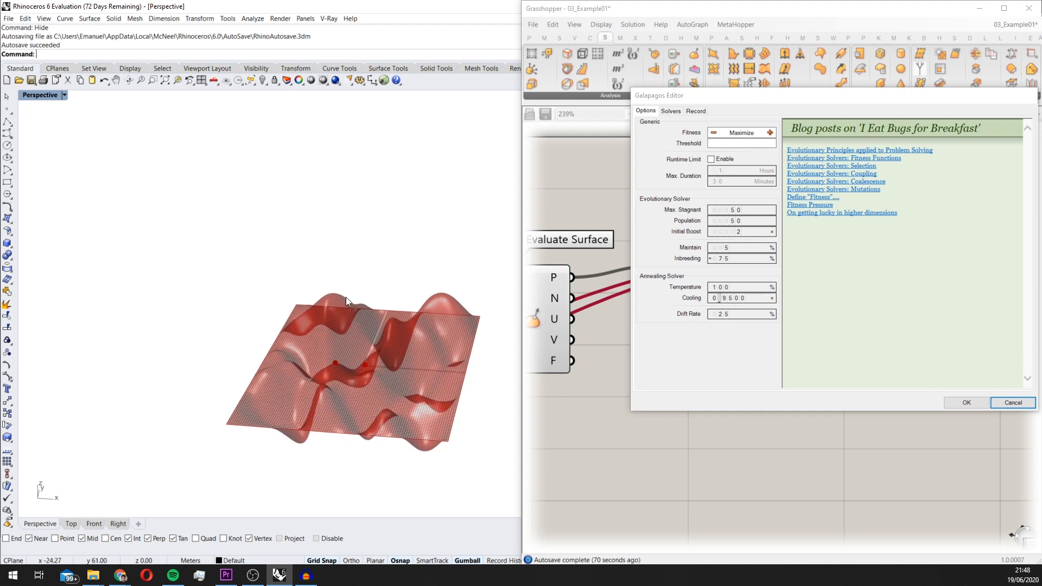
pyautogui.moveTo(372, 353); pyautogui.dragTo(326, 284, button='right')
pyautogui.scroll(5, 331, 285)
pyautogui.scroll(-5, 351, 332)
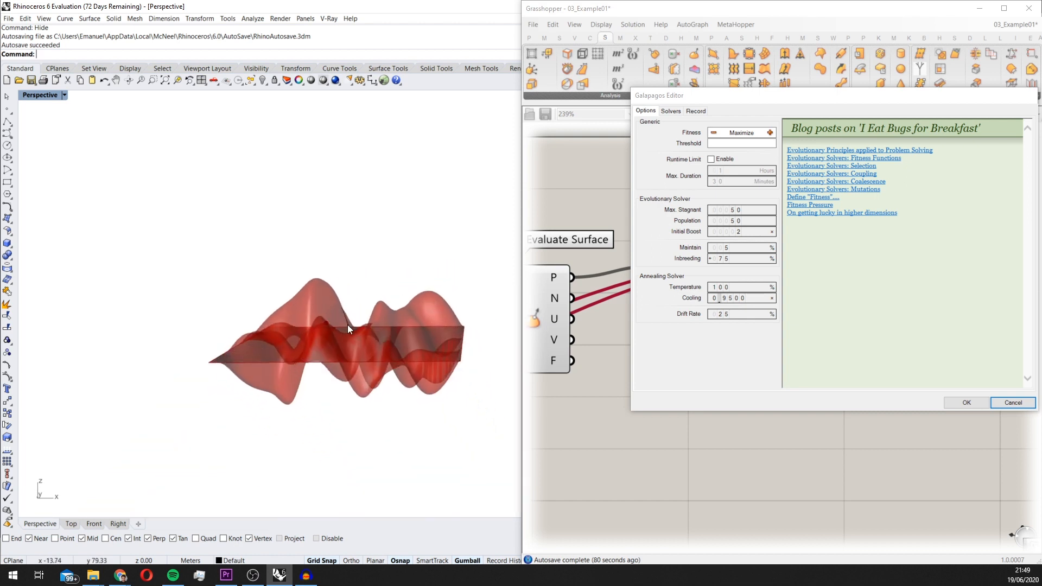
pyautogui.scroll(-6, 380, 301)
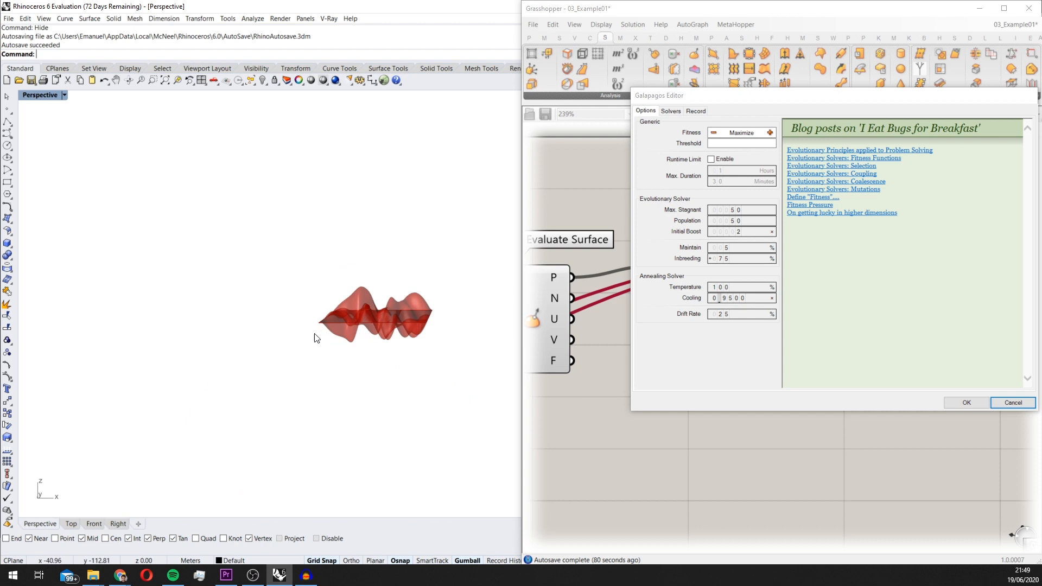
pyautogui.moveTo(313, 332); pyautogui.dragTo(287, 364, button='right')
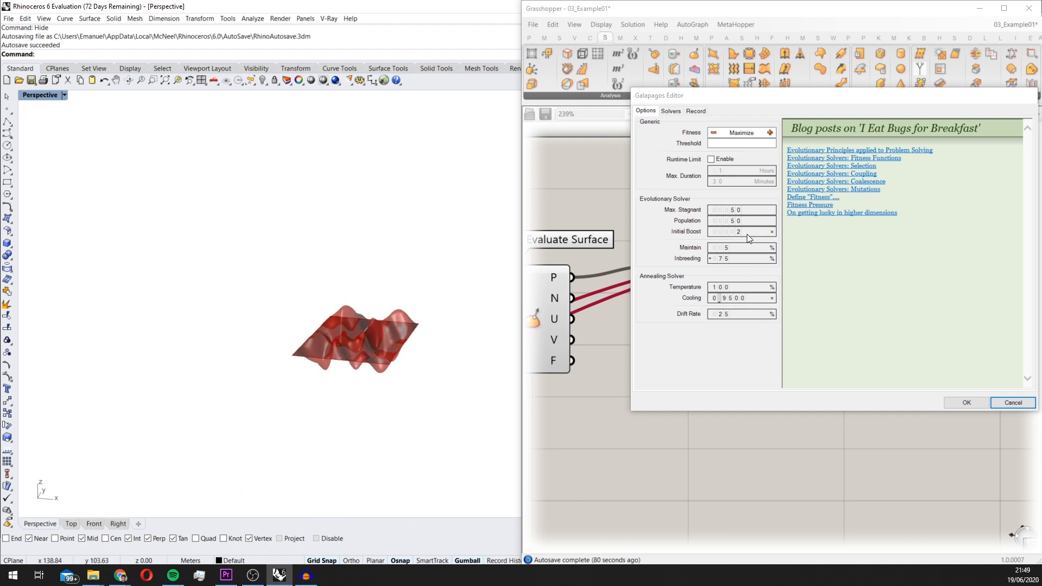
pyautogui.moveTo(414, 272); pyautogui.dragTo(365, 291, button='right')
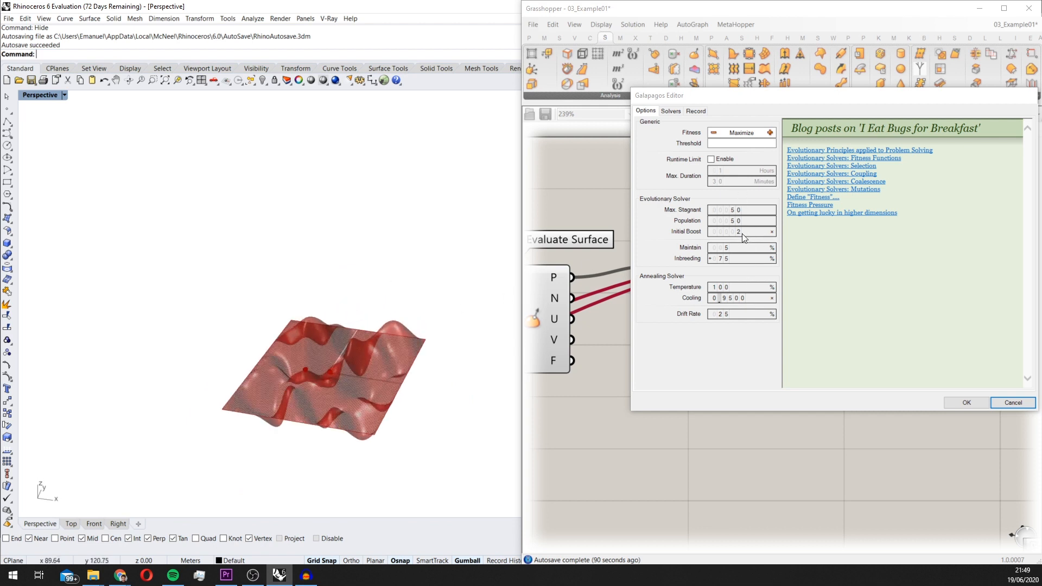
# Configure the evolutionary solver with Initial Boost 5, Maintain 10 % and Inbreeding 40 %
pyautogui.moveTo(740, 233); pyautogui.dragTo(742, 223)
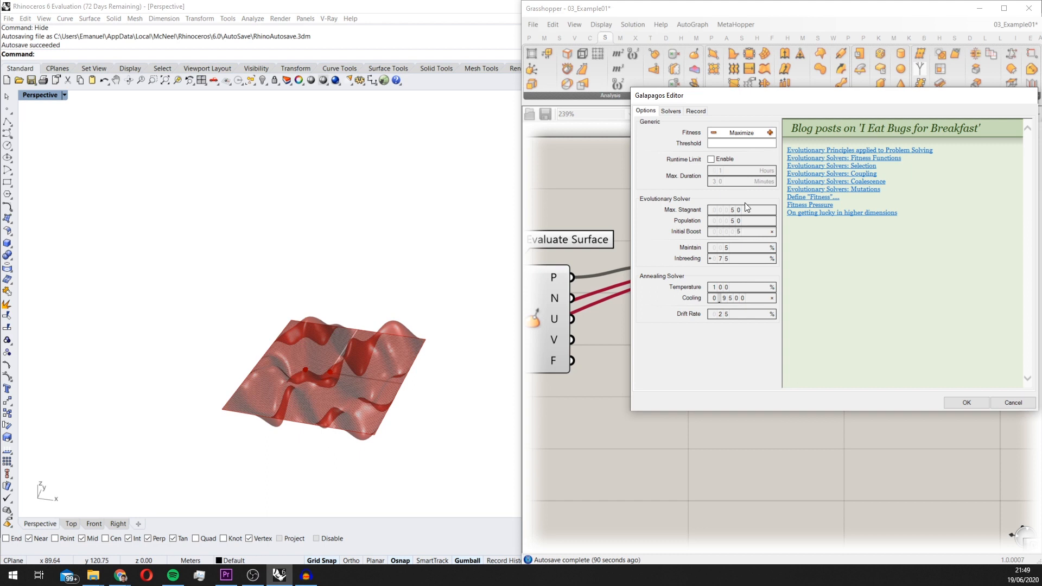
pyautogui.moveTo(497, 318); pyautogui.dragTo(472, 298, button='right')
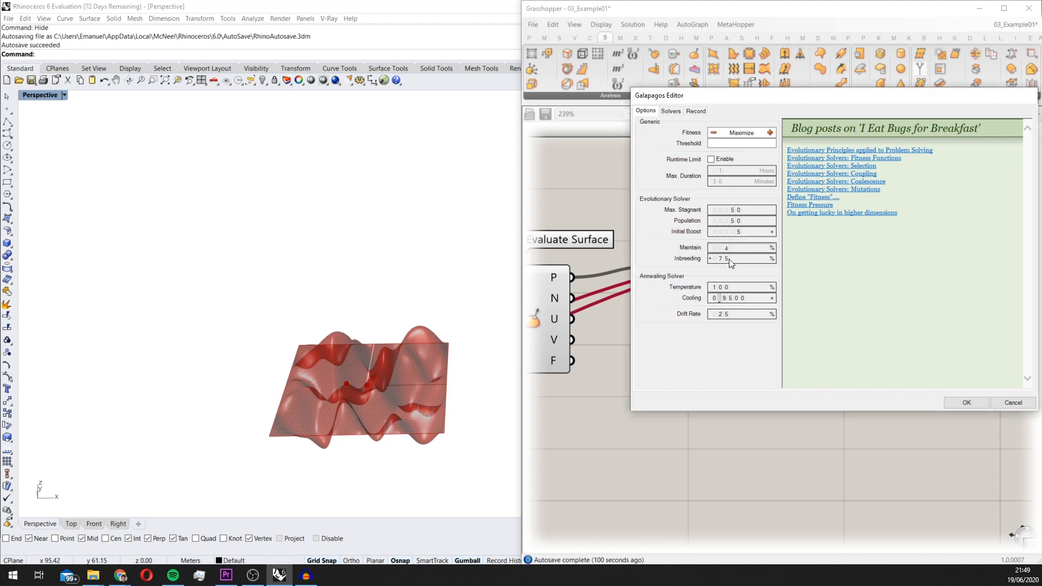
pyautogui.moveTo(465, 278); pyautogui.dragTo(466, 263, button='right')
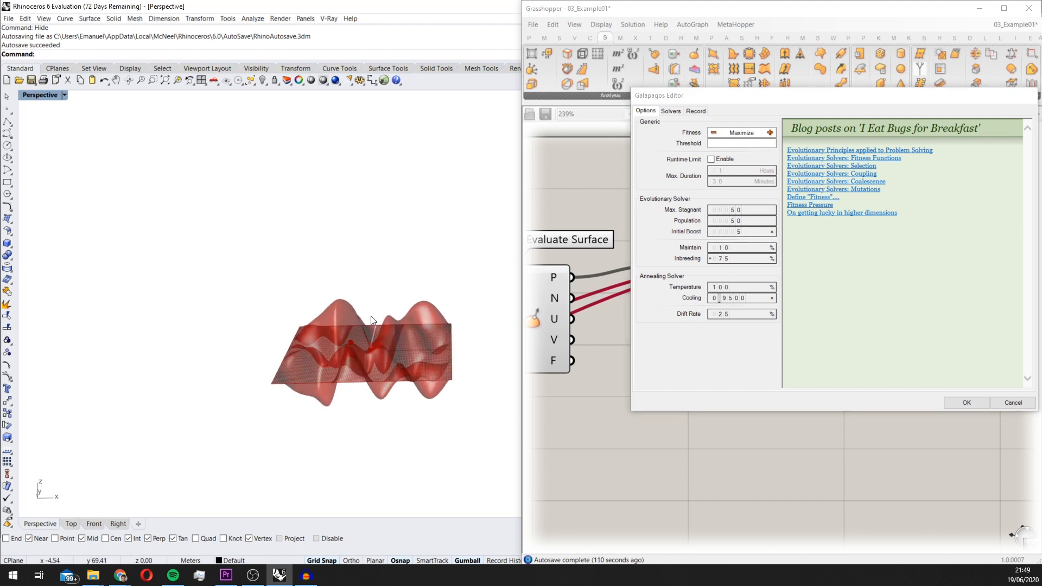
pyautogui.moveTo(370, 316); pyautogui.dragTo(368, 343, button='right')
pyautogui.moveTo(472, 332); pyautogui.dragTo(478, 321, button='right')
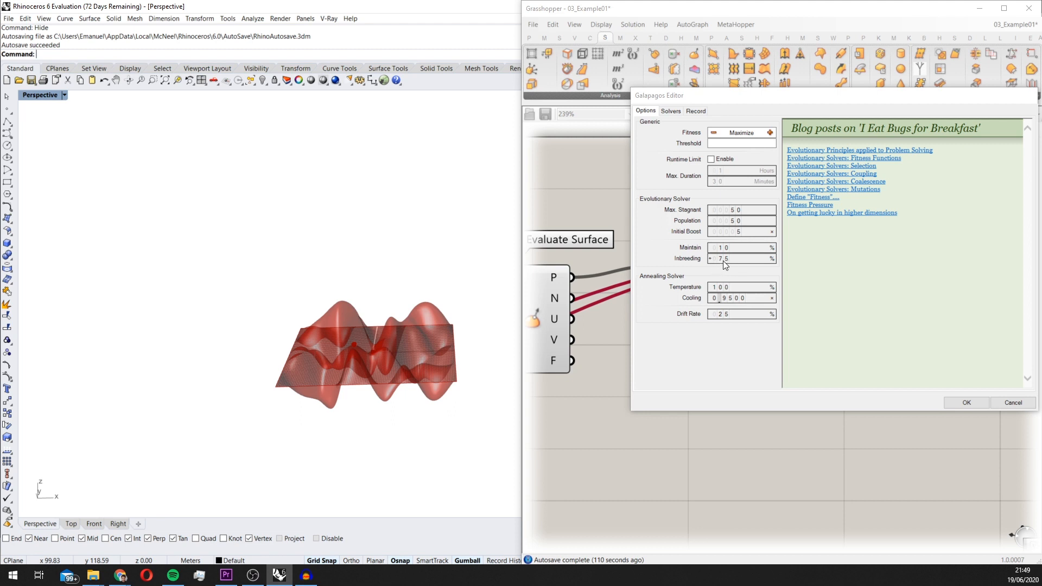
pyautogui.moveTo(722, 259); pyautogui.dragTo(726, 296)
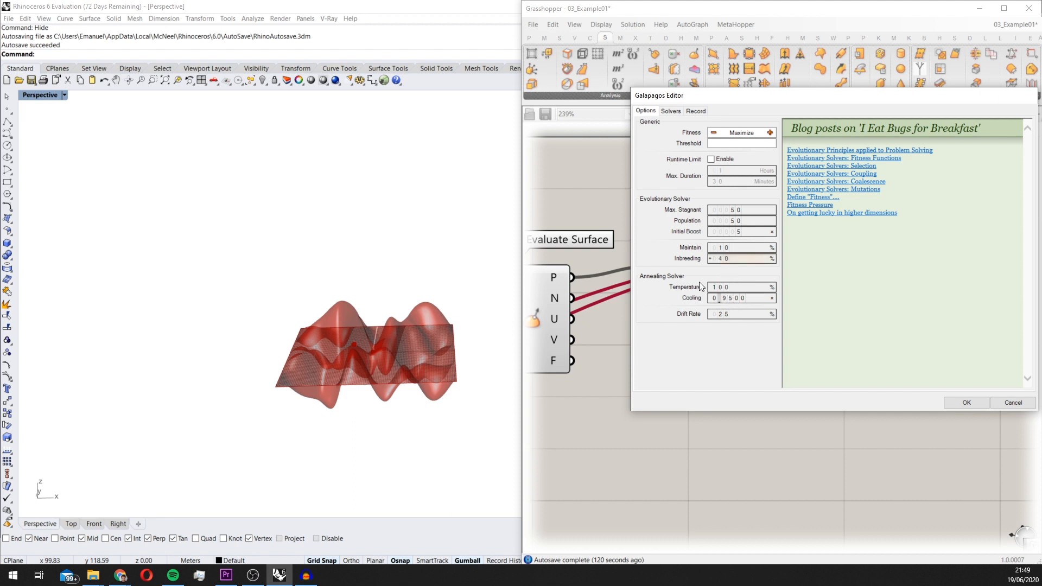
pyautogui.moveTo(486, 318); pyautogui.dragTo(412, 322, button='right')
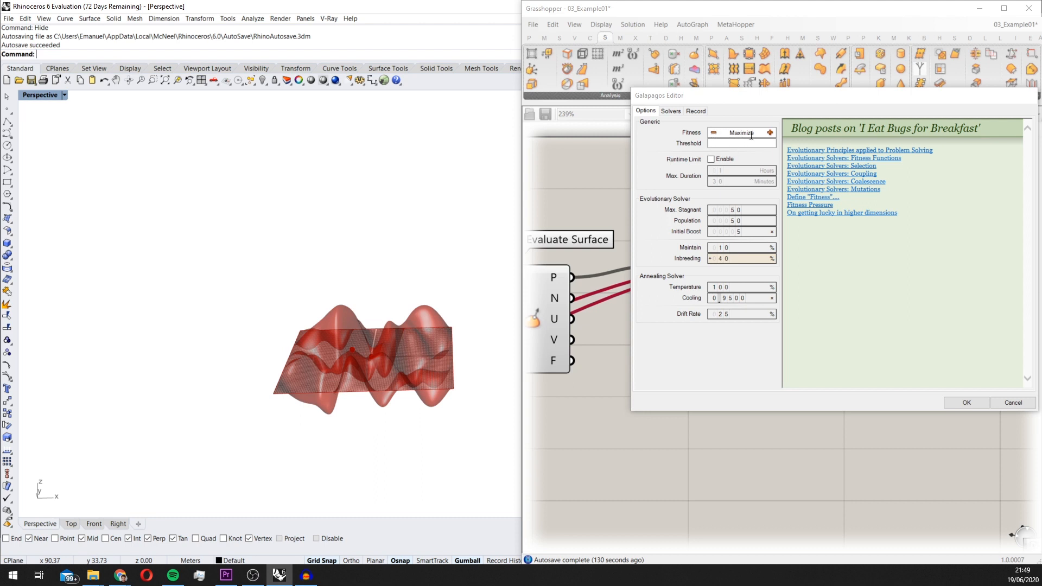
# Switch the Galapagos fitness goal to Minimize and replace it with a target value of 0
pyautogui.click(713, 133)
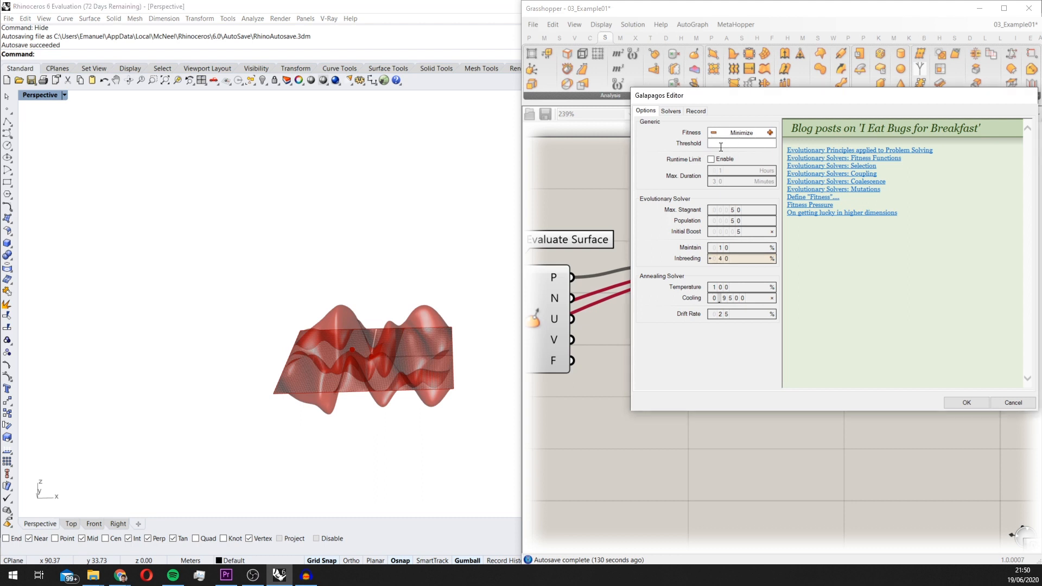
pyautogui.doubleClick(754, 132)
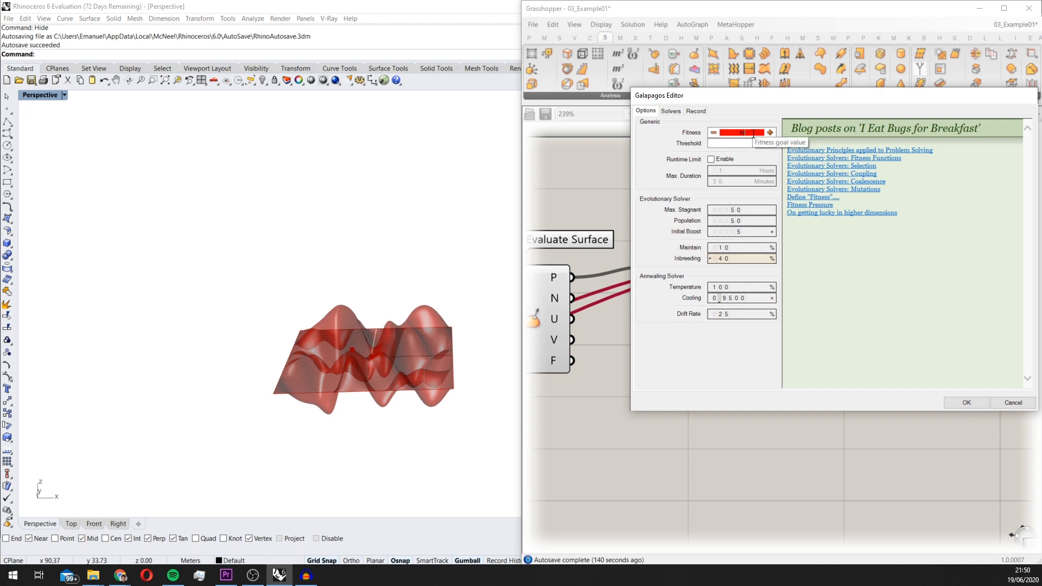
pyautogui.write('0')
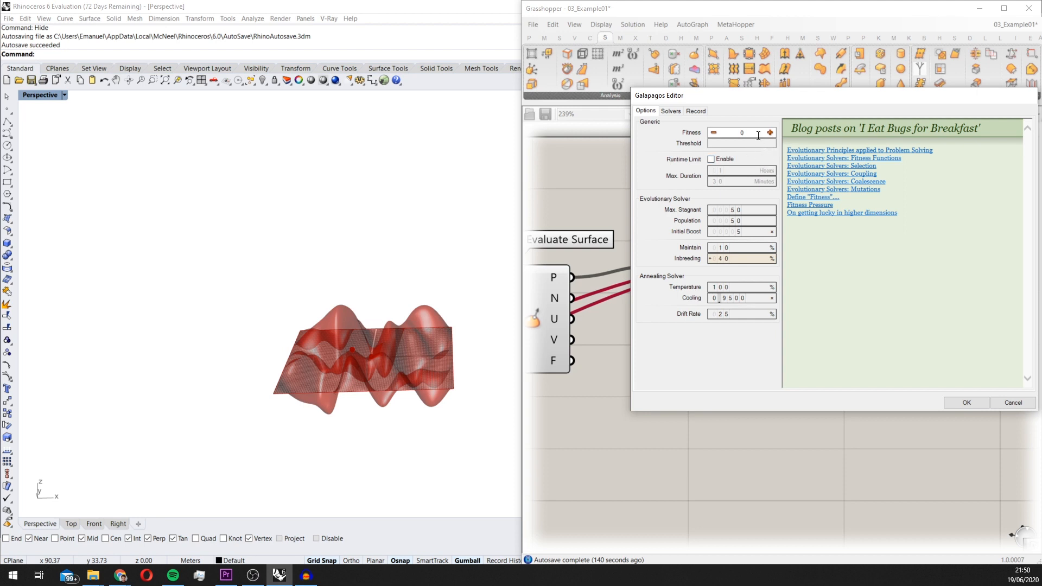
# Switch the Galapagos fitness goal to Maximize, then accept the settings after checking the solver and record pages
pyautogui.click(770, 133)
pyautogui.click(670, 111)
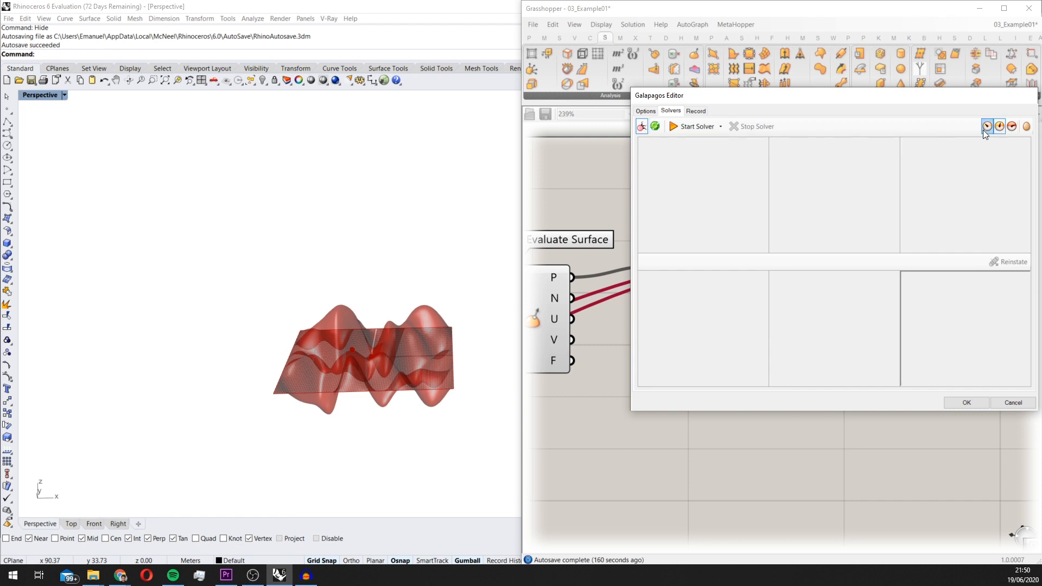
pyautogui.moveTo(365, 319); pyautogui.dragTo(335, 282, button='right')
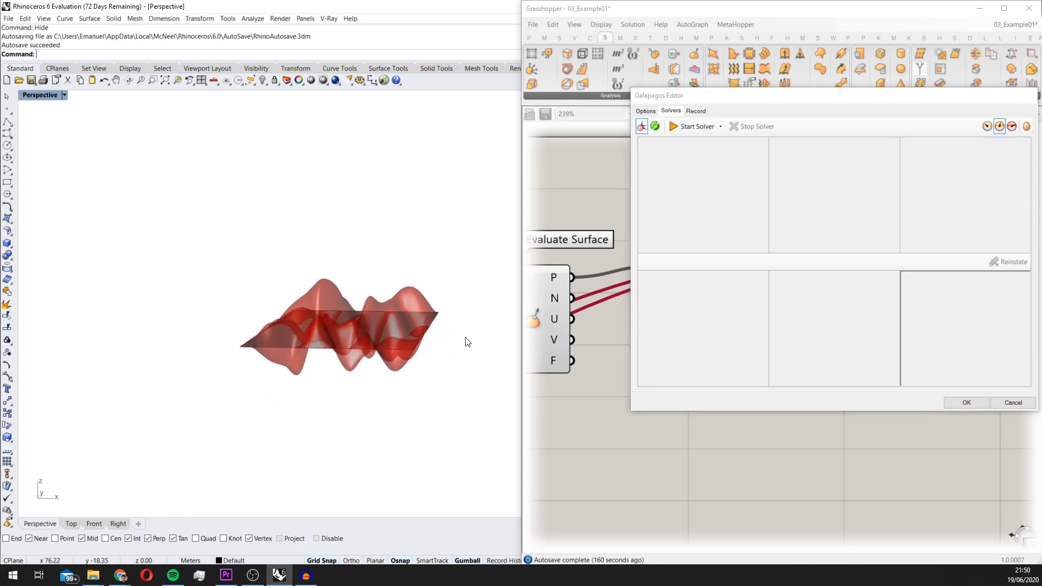
pyautogui.click(695, 111)
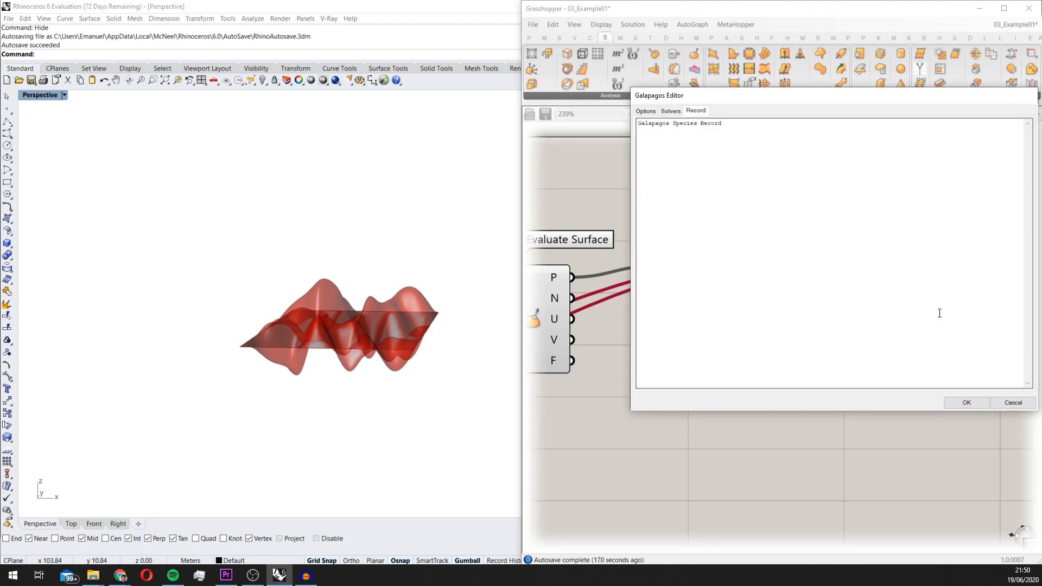
pyautogui.click(672, 111)
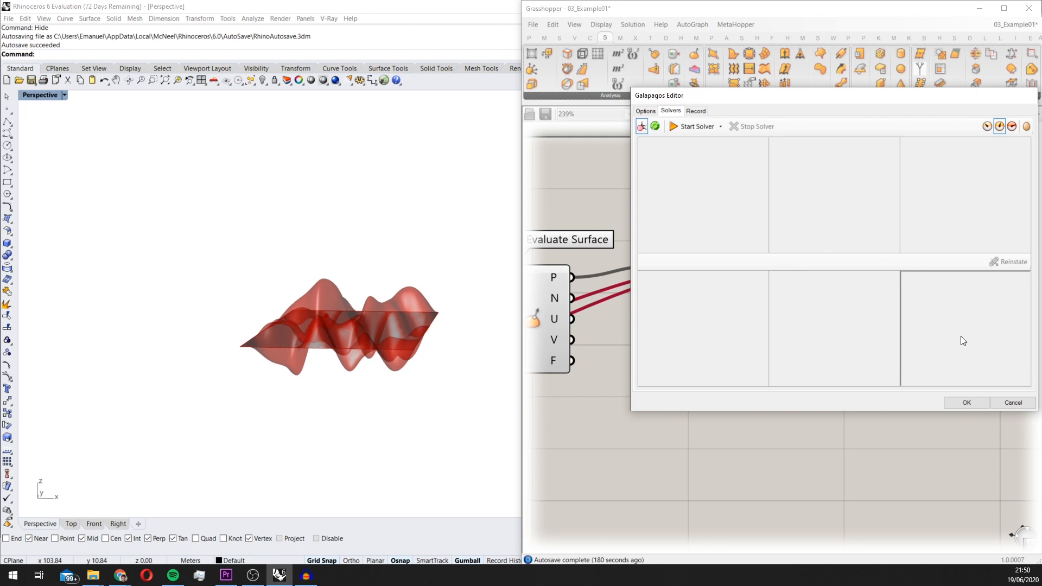
pyautogui.click(963, 405)
# Add a Data Recorder component in the empty canvas area below Deconstruct
pyautogui.moveTo(451, 288); pyautogui.dragTo(428, 322, button='right')
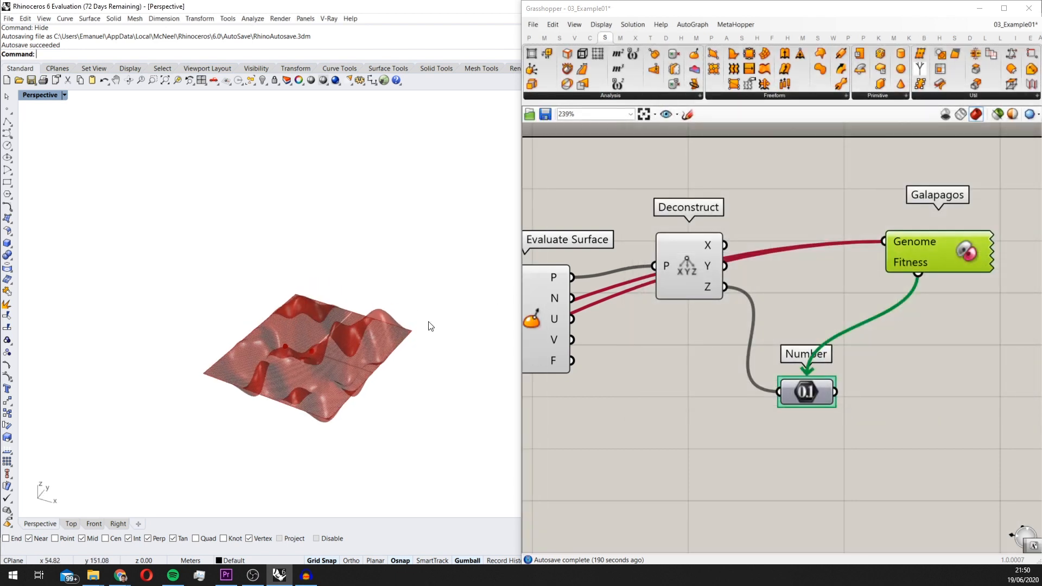
pyautogui.scroll(-2, 773, 287)
pyautogui.moveTo(773, 288); pyautogui.dragTo(847, 296, button='right')
pyautogui.scroll(-2, 848, 296)
pyautogui.click(705, 331)
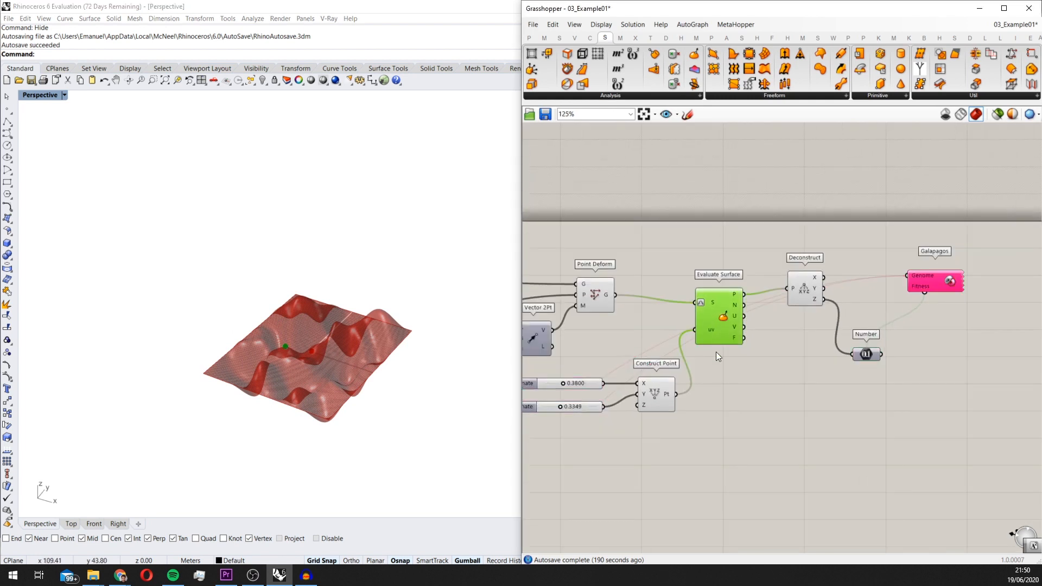
pyautogui.scroll(-4, 785, 368)
pyautogui.scroll(3, 777, 304)
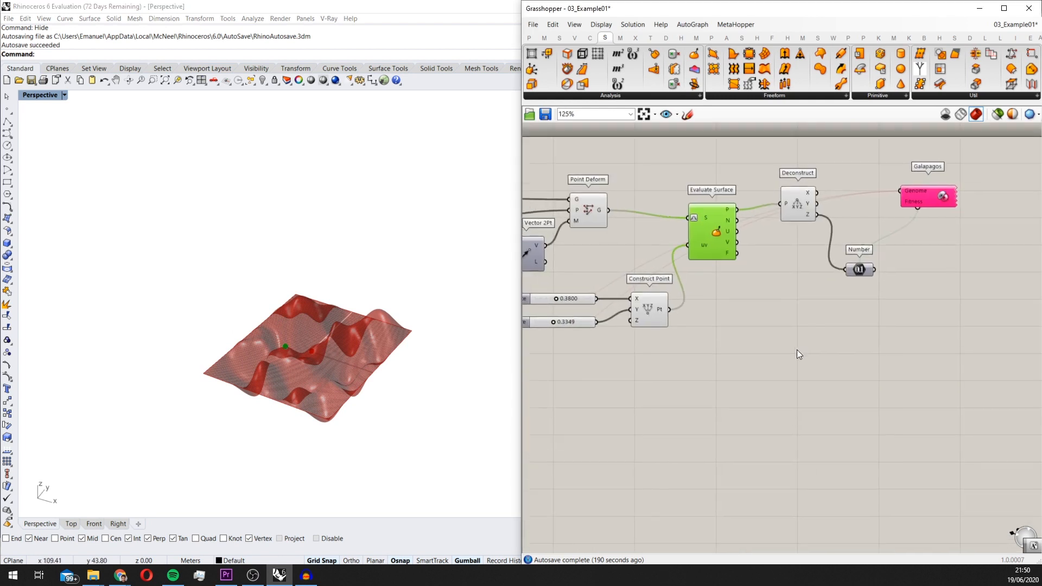
pyautogui.doubleClick(797, 349)
pyautogui.write('recor')
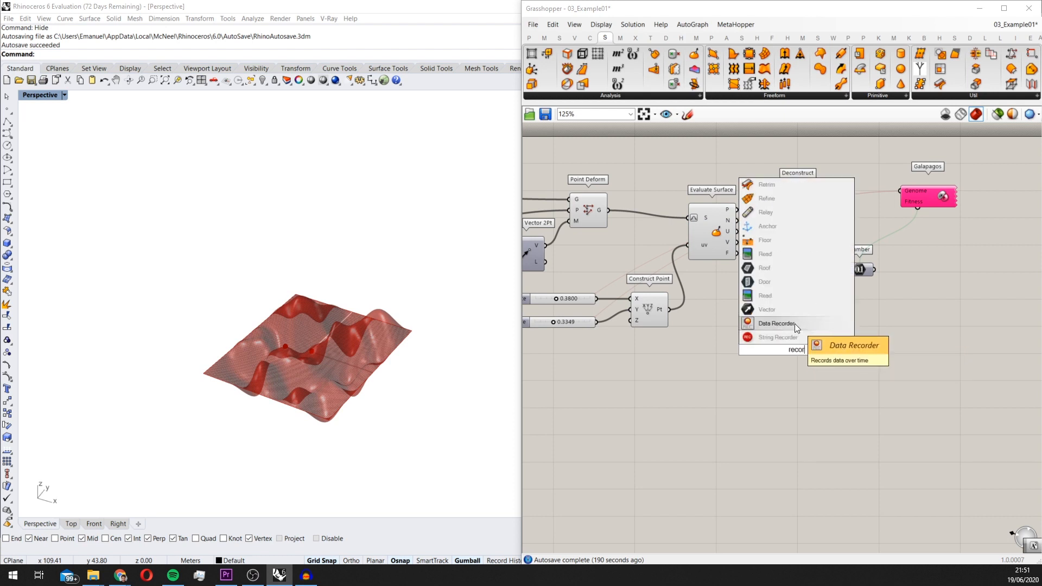
pyautogui.click(794, 323)
# Feed the point output P of Evaluate Surface into the Data Recorder
pyautogui.scroll(2, 751, 236)
pyautogui.click(710, 212)
pyautogui.moveTo(708, 209); pyautogui.dragTo(703, 207)
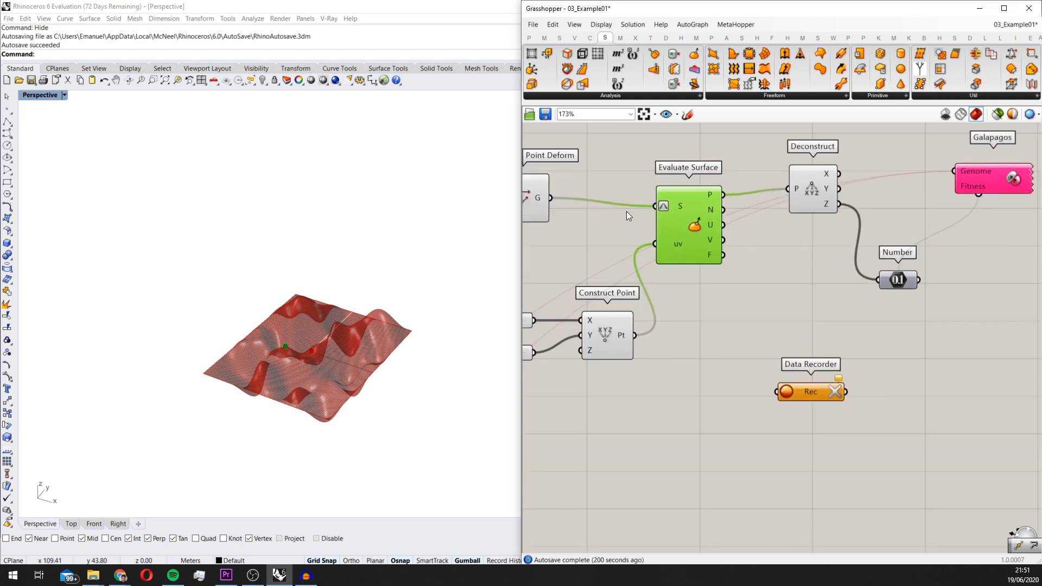
pyautogui.moveTo(721, 198); pyautogui.dragTo(770, 381)
# Add a Custom Preview component and connect the Data Recorder's output to its geometry input G
pyautogui.scroll(3, 314, 395)
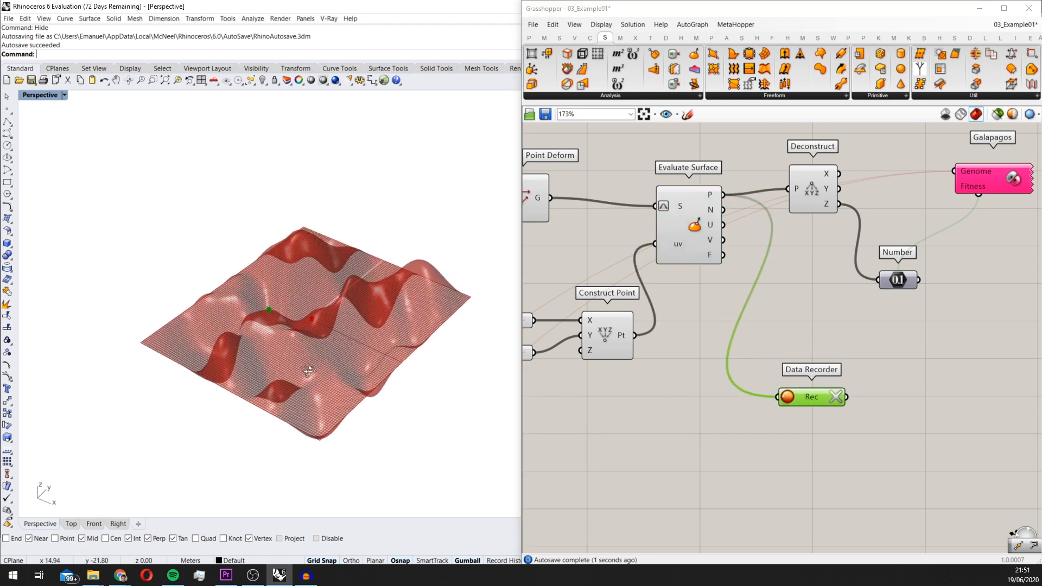
pyautogui.scroll(-4, 361, 340)
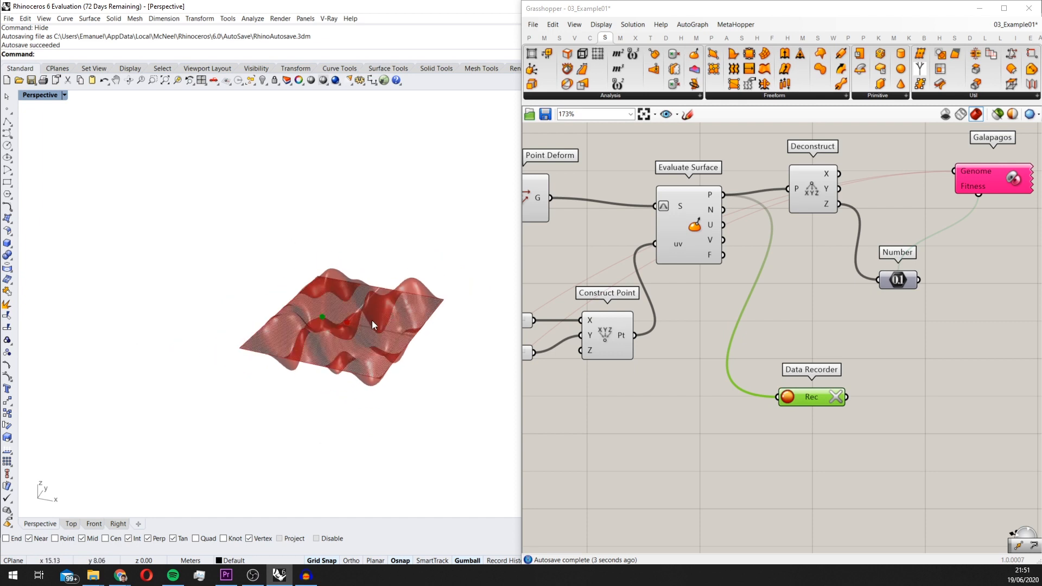
pyautogui.moveTo(378, 338); pyautogui.dragTo(425, 342, button='right')
pyautogui.moveTo(478, 318); pyautogui.dragTo(356, 311, button='right')
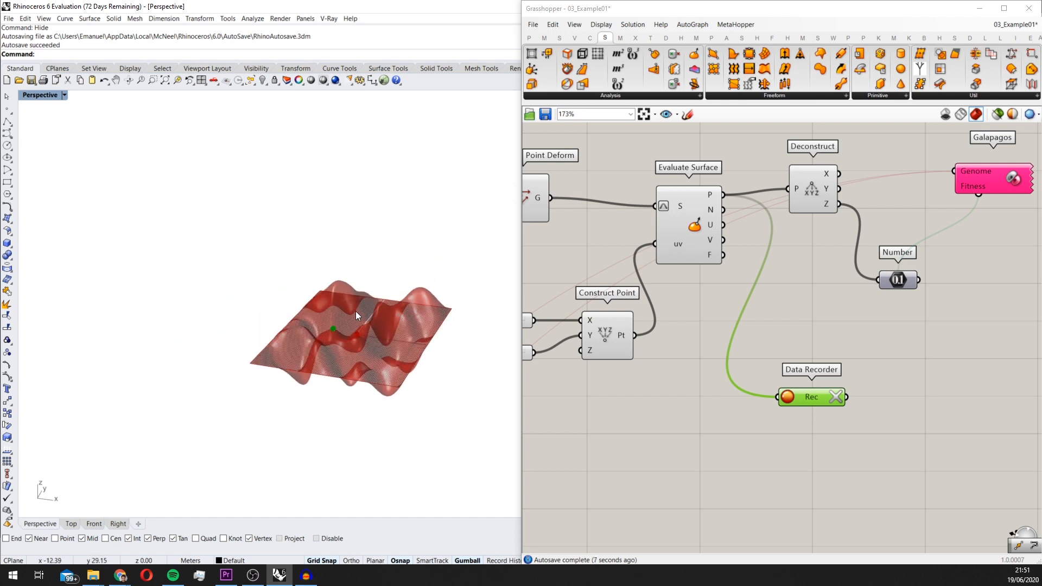
pyautogui.moveTo(918, 425); pyautogui.dragTo(838, 419, button='right')
pyautogui.doubleClick(867, 419)
pyautogui.write('custom')
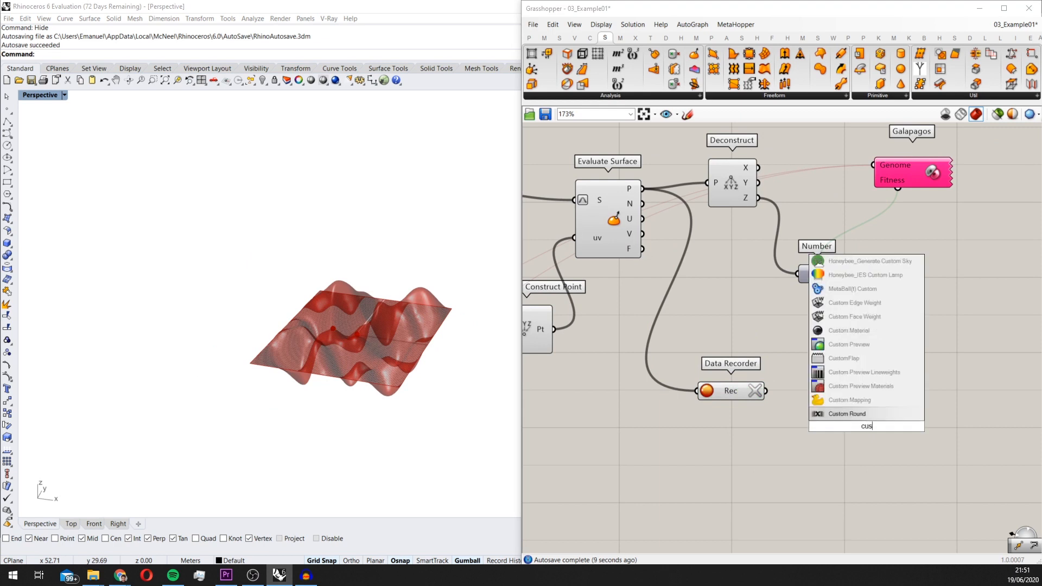
pyautogui.click(850, 345)
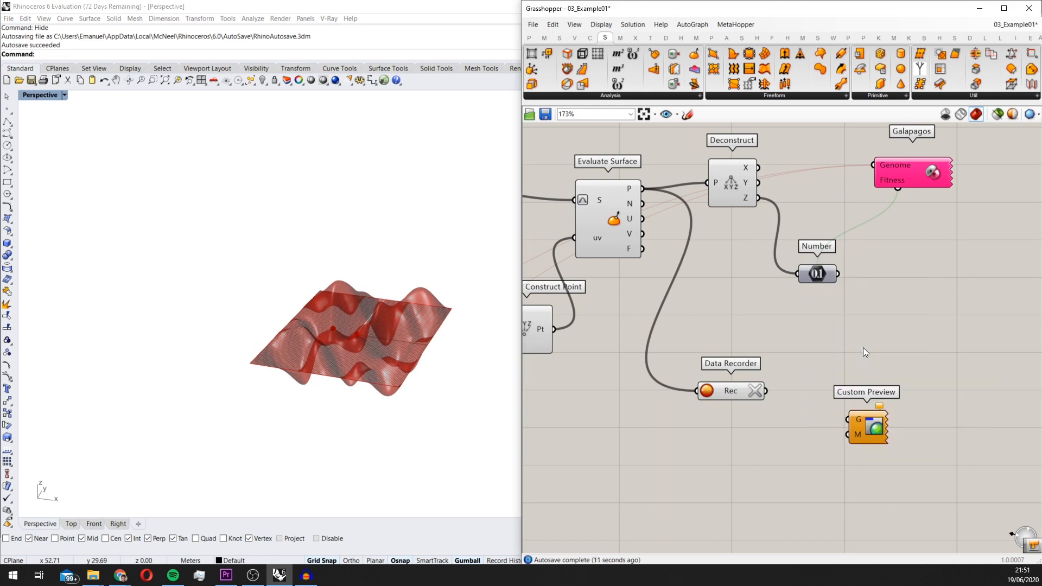
pyautogui.scroll(2, 759, 393)
pyautogui.moveTo(760, 392); pyautogui.dragTo(877, 425)
# Add a white Colour Swatch and connect it to the Custom Preview's material input M
pyautogui.doubleClick(796, 464)
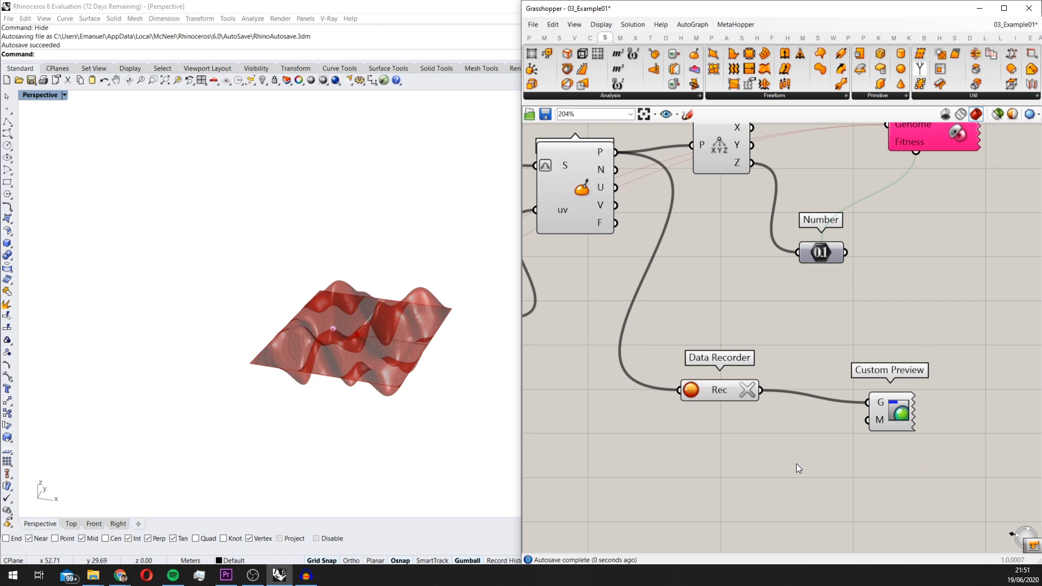
pyautogui.write('swa')
pyautogui.click(797, 398)
pyautogui.moveTo(837, 463); pyautogui.dragTo(867, 422)
pyautogui.click(711, 397)
pyautogui.moveTo(466, 375); pyautogui.dragTo(451, 392, button='right')
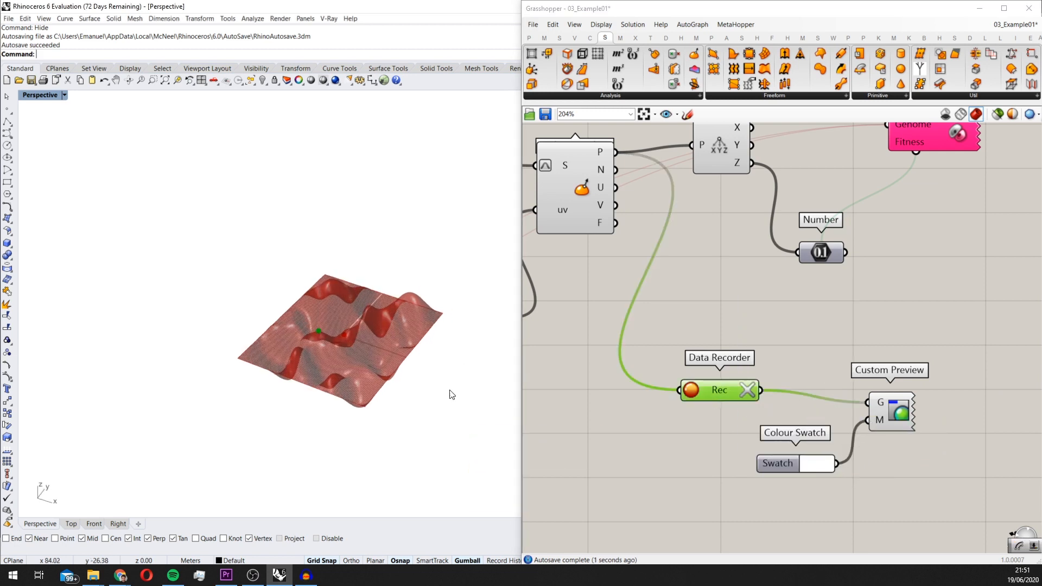
# Add a Brep Wireframe component and connect the Point Deform output G to its B input
pyautogui.scroll(4, 359, 338)
pyautogui.click(923, 352)
pyautogui.scroll(-4, 926, 353)
pyautogui.moveTo(705, 262); pyautogui.dragTo(709, 292, button='right')
pyautogui.scroll(2, 711, 292)
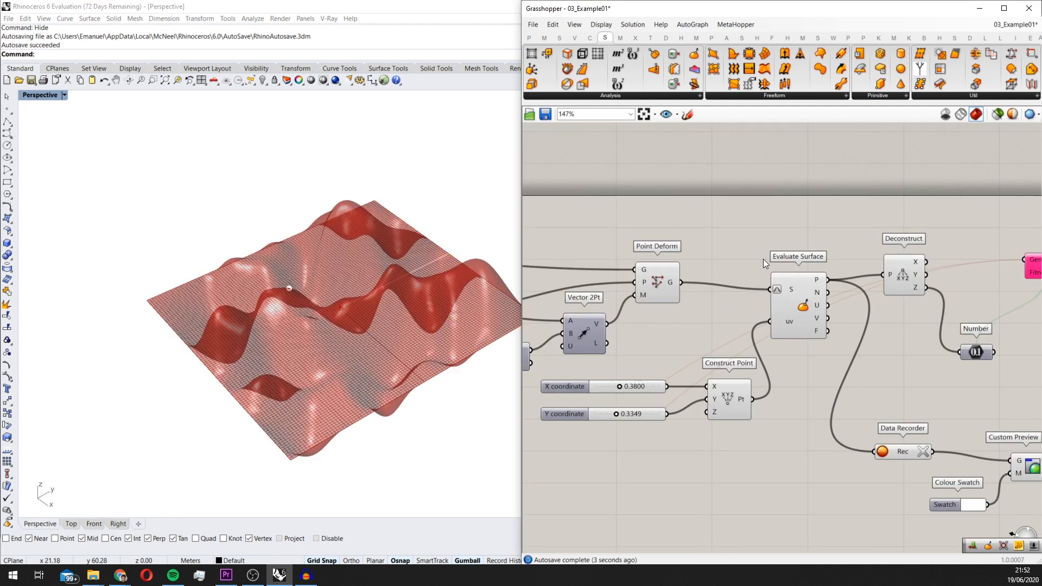
pyautogui.scroll(2, 651, 260)
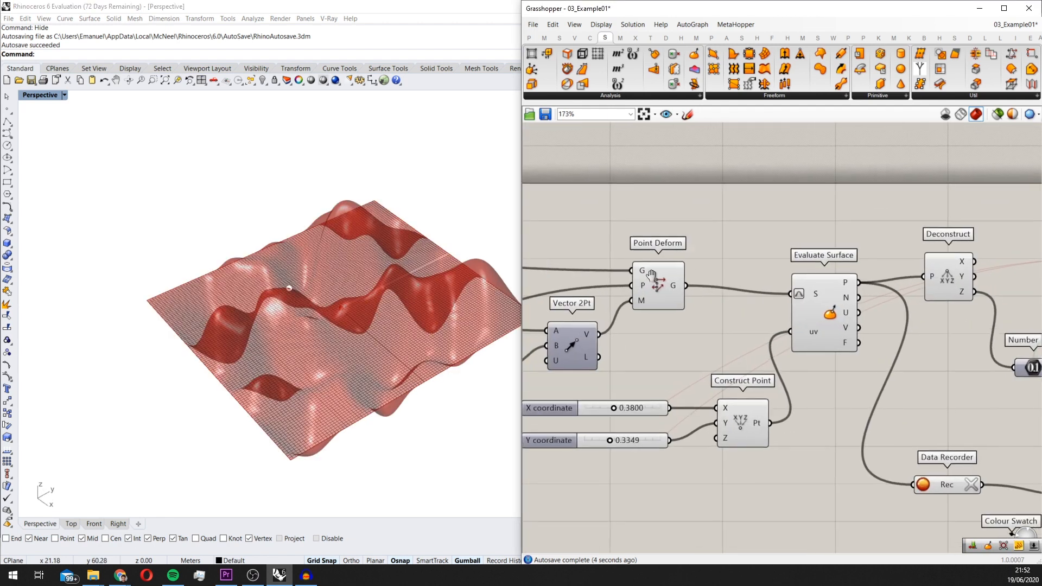
pyautogui.moveTo(458, 320); pyautogui.dragTo(361, 305, button='right')
pyautogui.doubleClick(729, 229)
pyautogui.write('brep')
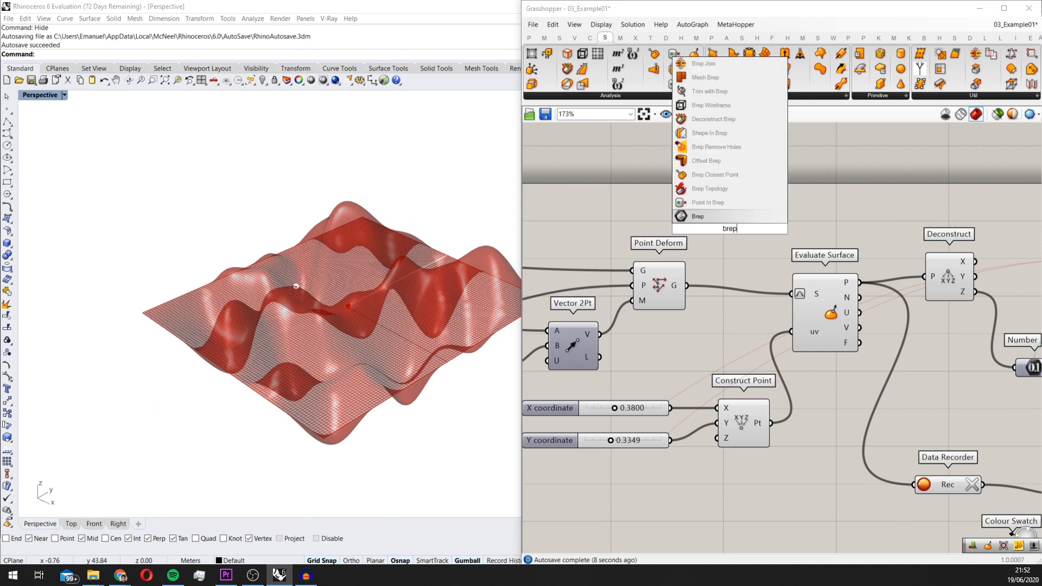
pyautogui.write(' wi')
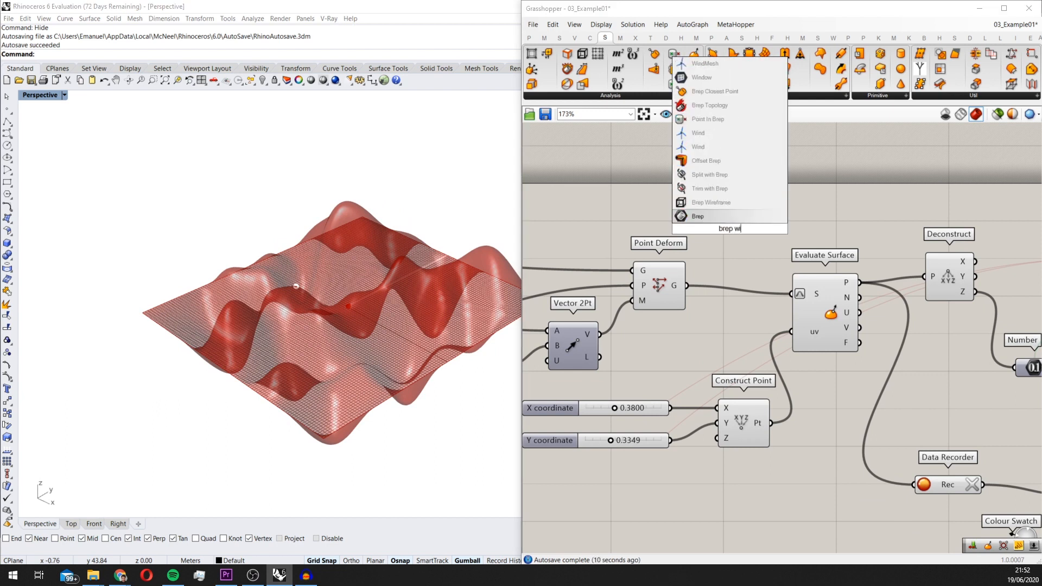
pyautogui.press('Return')
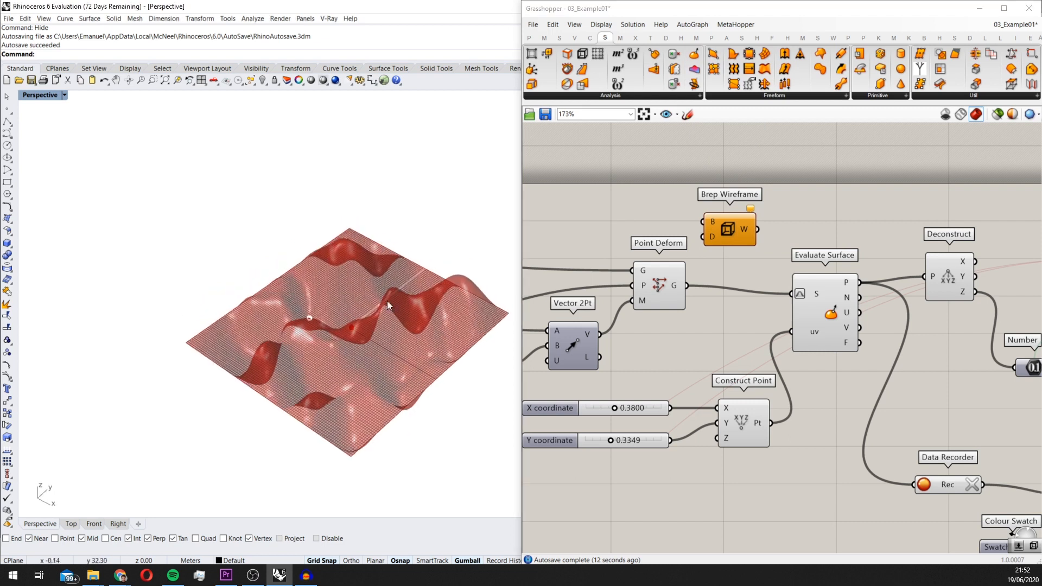
pyautogui.scroll(2, 688, 274)
pyautogui.scroll(1, 688, 275)
pyautogui.moveTo(686, 288); pyautogui.dragTo(763, 187)
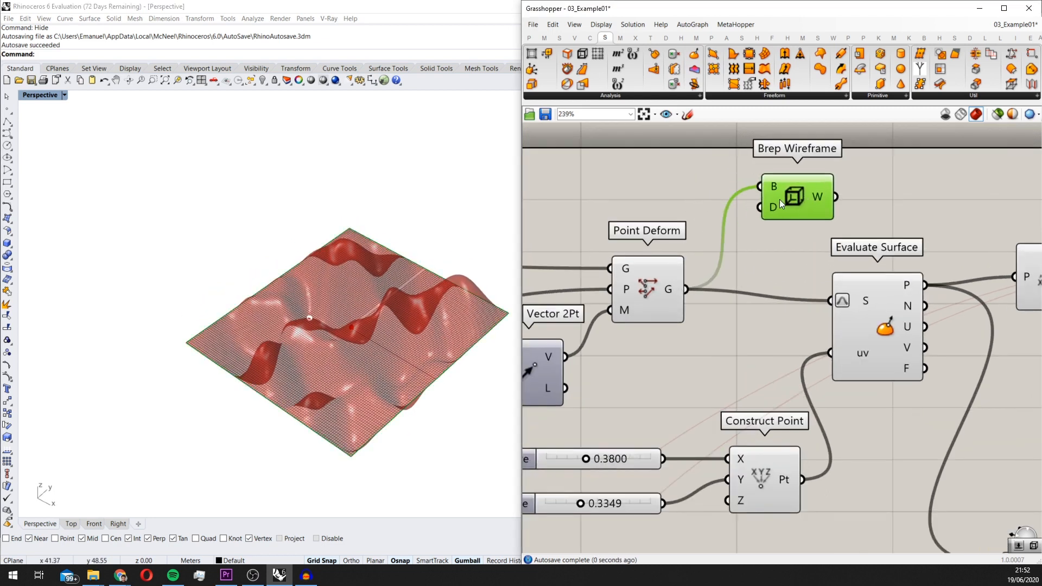
# Move the Brep Wireframe component down to the free area below the Data Recorder
pyautogui.scroll(-3, 465, 272)
pyautogui.scroll(3, 421, 262)
pyautogui.moveTo(465, 271); pyautogui.dragTo(374, 328, button='right')
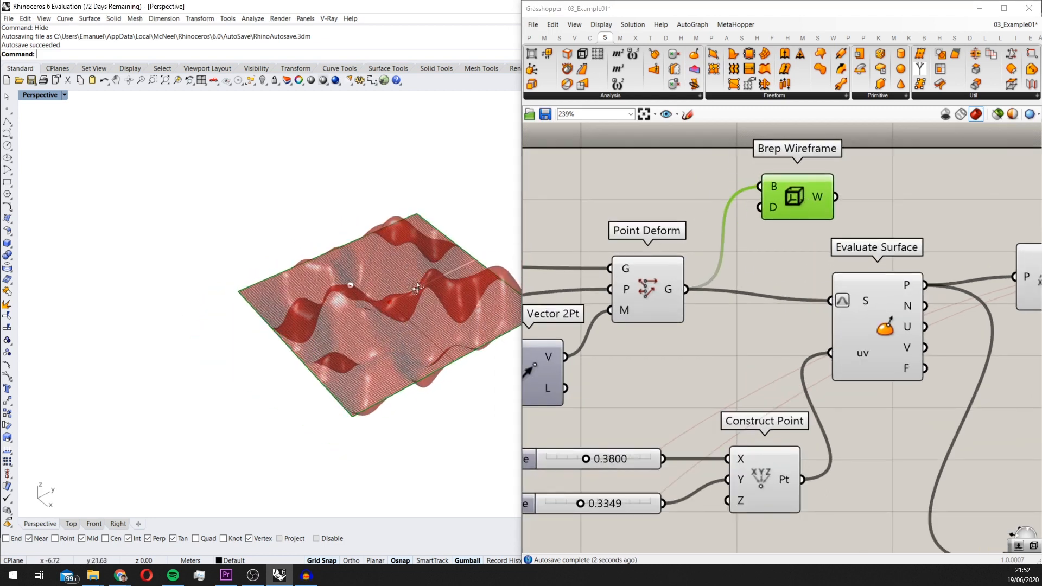
pyautogui.scroll(-3, 774, 279)
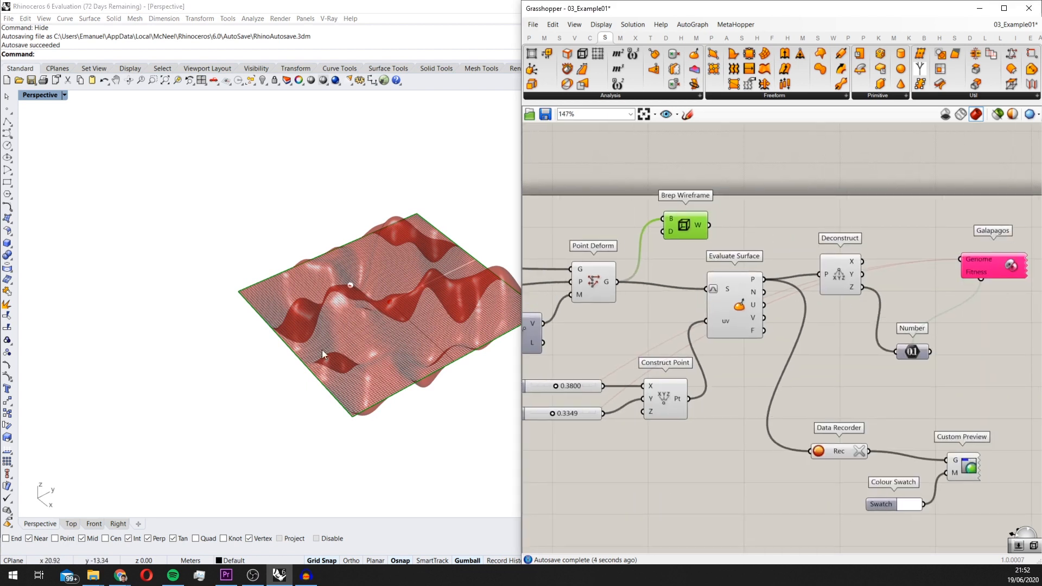
pyautogui.scroll(-2, 380, 330)
pyautogui.moveTo(411, 330); pyautogui.dragTo(402, 270, button='right')
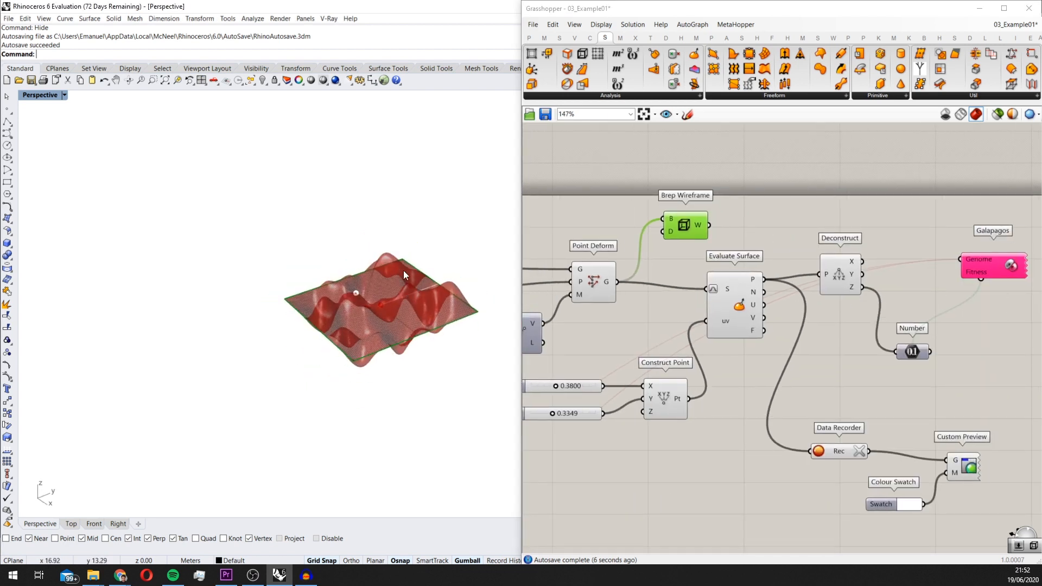
pyautogui.scroll(2, 659, 243)
pyautogui.scroll(1, 666, 252)
pyautogui.moveTo(582, 237); pyautogui.dragTo(733, 237, button='right')
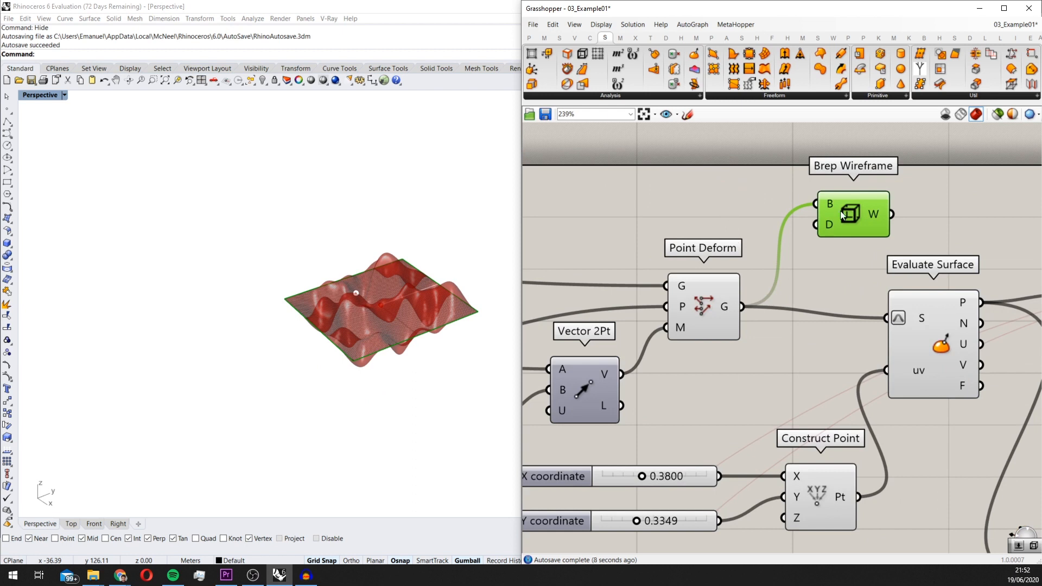
pyautogui.scroll(-3, 840, 211)
pyautogui.moveTo(803, 212); pyautogui.dragTo(699, 207, button='right')
pyautogui.moveTo(669, 205); pyautogui.dragTo(807, 512)
# Duplicate the Custom Preview with its Colour Swatch and replace the copy's geometry input with the Brep Wireframe output W
pyautogui.moveTo(935, 510); pyautogui.dragTo(898, 395, button='right')
pyautogui.moveTo(899, 398); pyautogui.dragTo(856, 303)
pyautogui.keyDown('alt'); pyautogui.moveTo(915, 327); pyautogui.dragTo(919, 416); pyautogui.keyUp('alt')
pyautogui.moveTo(816, 402); pyautogui.dragTo(890, 399)
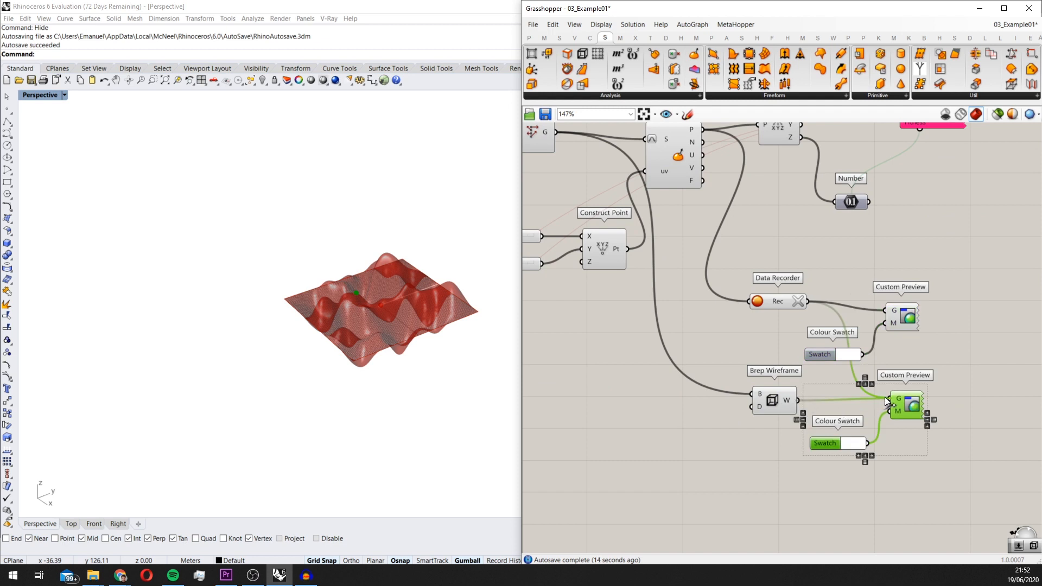
pyautogui.moveTo(776, 398); pyautogui.dragTo(774, 396)
# Change the wireframe preview's Colour Swatch to a dark greyish brown
pyautogui.moveTo(502, 308); pyautogui.dragTo(566, 337, button='right')
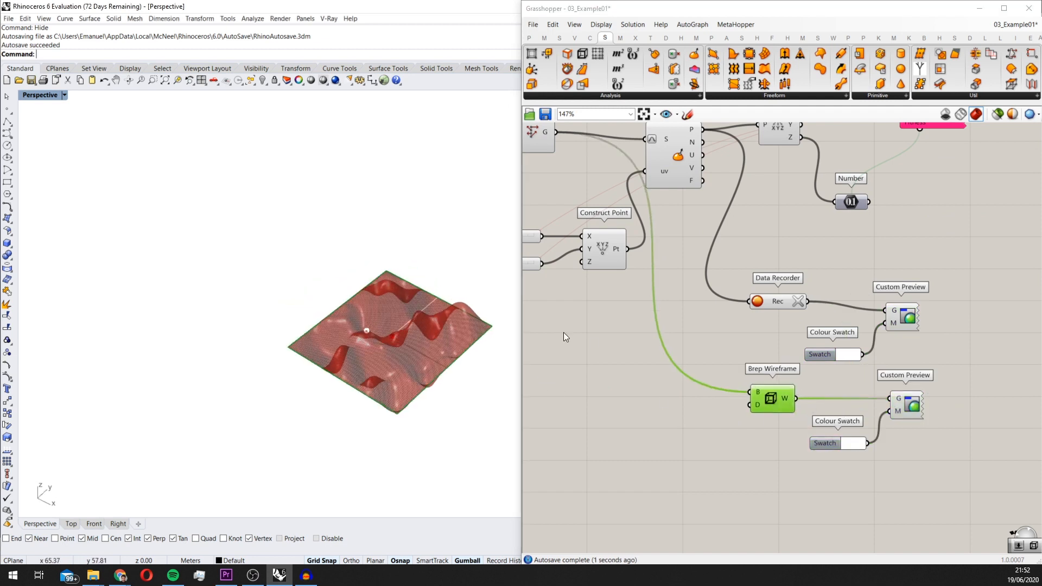
pyautogui.scroll(2, 824, 431)
pyautogui.click(860, 453)
pyautogui.click(936, 470)
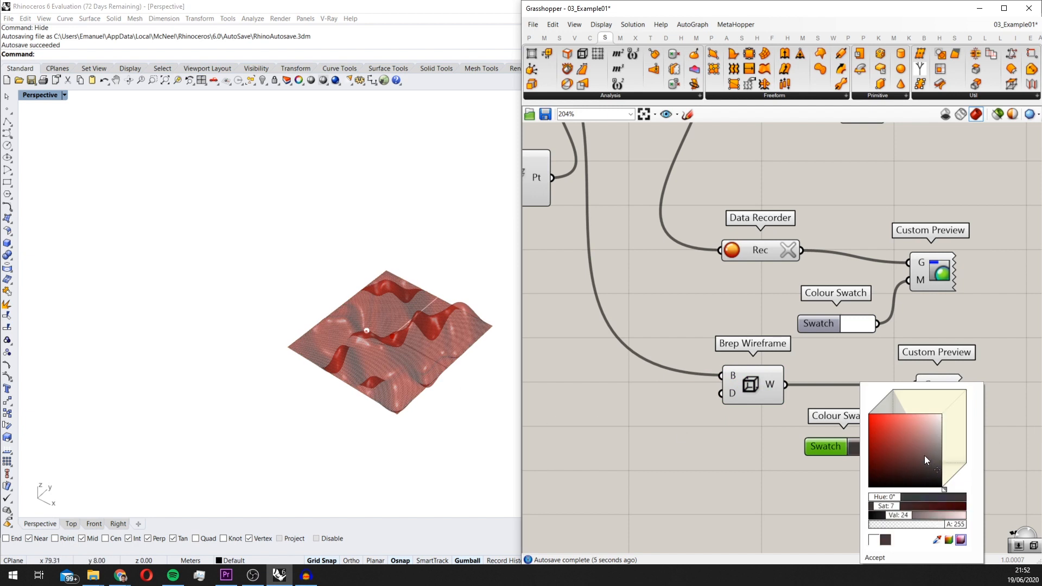
# Create a number slider with value 10 and connect it to the Brep Wireframe's density input D
pyautogui.scroll(2, 709, 413)
pyautogui.doubleClick(663, 431)
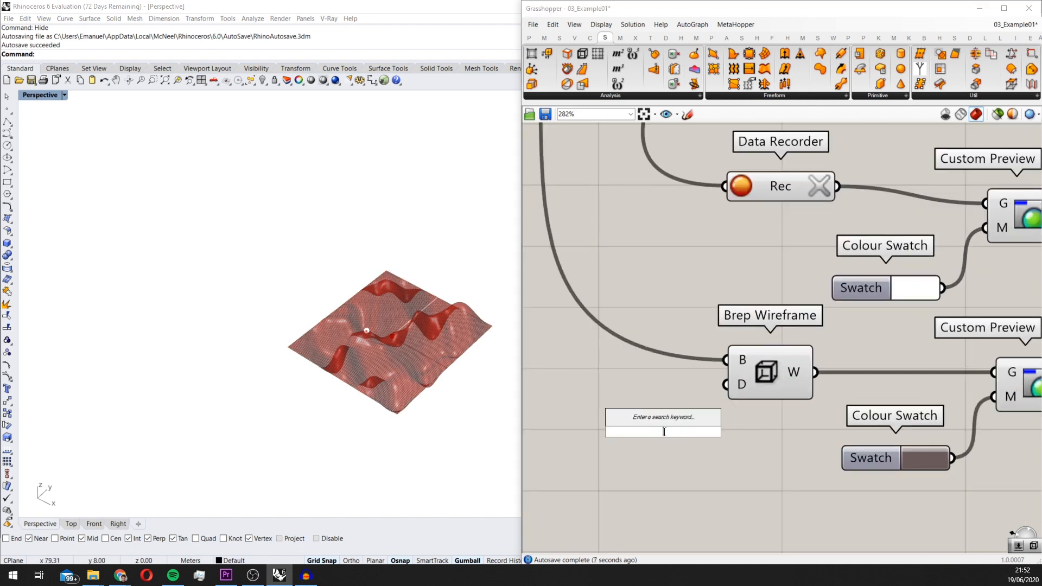
pyautogui.write('5')
pyautogui.press('BackSpace')
pyautogui.write('10')
pyautogui.press('Return')
pyautogui.moveTo(671, 424); pyautogui.dragTo(624, 427)
pyautogui.moveTo(726, 385); pyautogui.dragTo(717, 435)
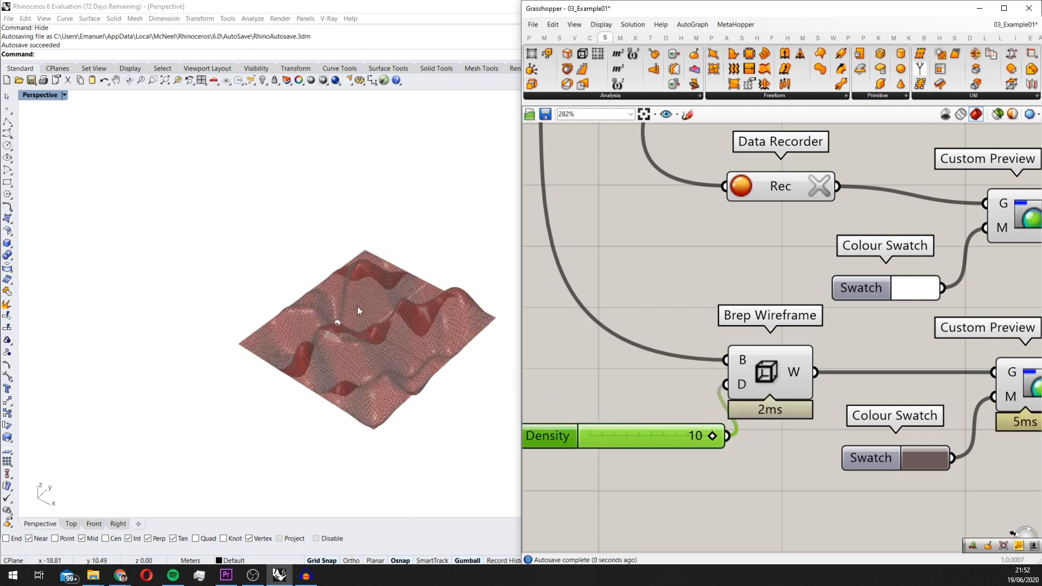
# Set the Density slider of the Brep Wireframe to 6
pyautogui.scroll(5, 357, 306)
pyautogui.moveTo(712, 435); pyautogui.dragTo(661, 436)
pyautogui.scroll(-2, 783, 441)
pyautogui.scroll(-4, 783, 440)
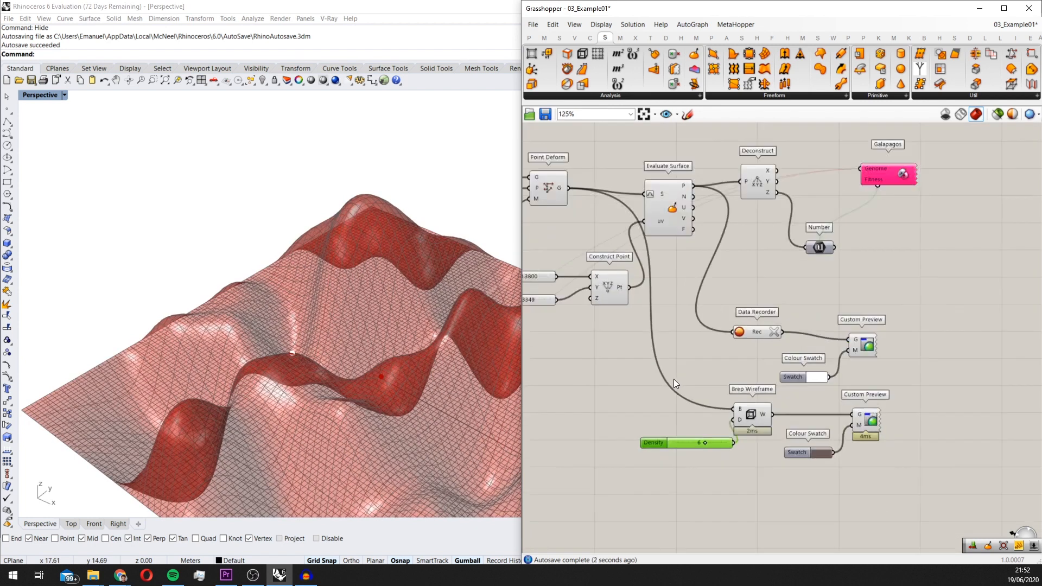
# Turn off the viewport preview of Point Deform, Construct Point and Evaluate Surface so only the custom previews are drawn
pyautogui.moveTo(780, 417); pyautogui.dragTo(709, 287)
pyautogui.press('space')
pyautogui.click(753, 242)
pyautogui.moveTo(374, 238); pyautogui.dragTo(384, 331, button='right')
pyautogui.scroll(1, 802, 336)
pyautogui.click(829, 310)
pyautogui.press('space')
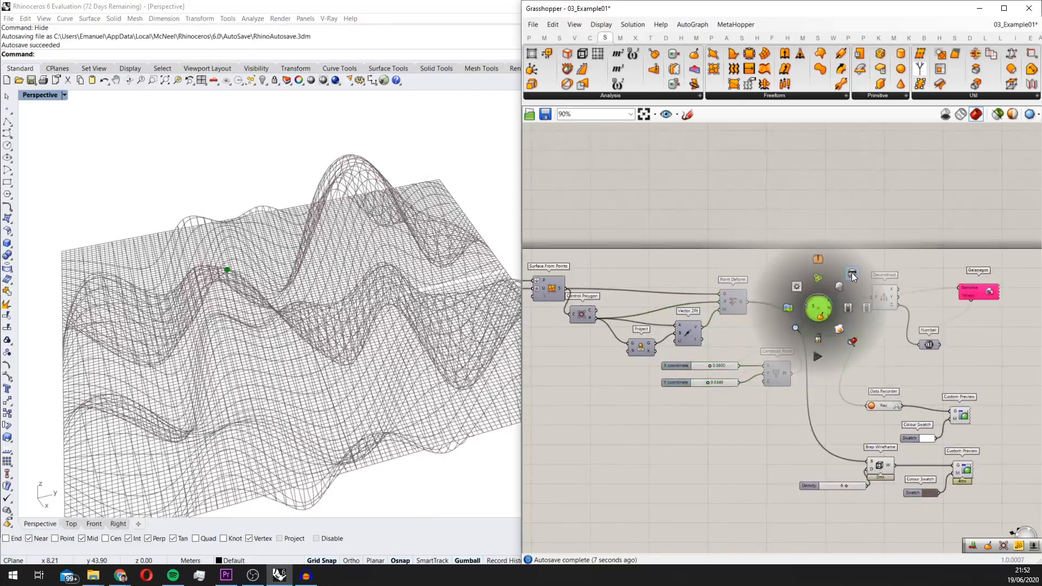
pyautogui.click(851, 273)
pyautogui.scroll(-1, 947, 346)
pyautogui.click(879, 337)
pyautogui.scroll(3, 888, 346)
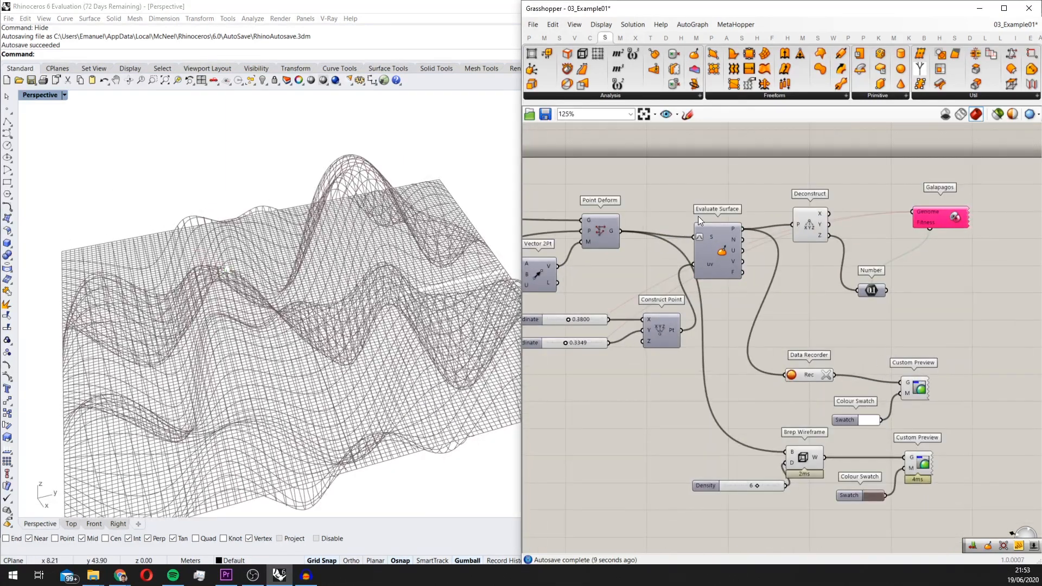
# Duplicate the Data Recorder's Custom Preview above it and connect the Evaluate Surface point output P to the copy's geometry input
pyautogui.click(726, 228)
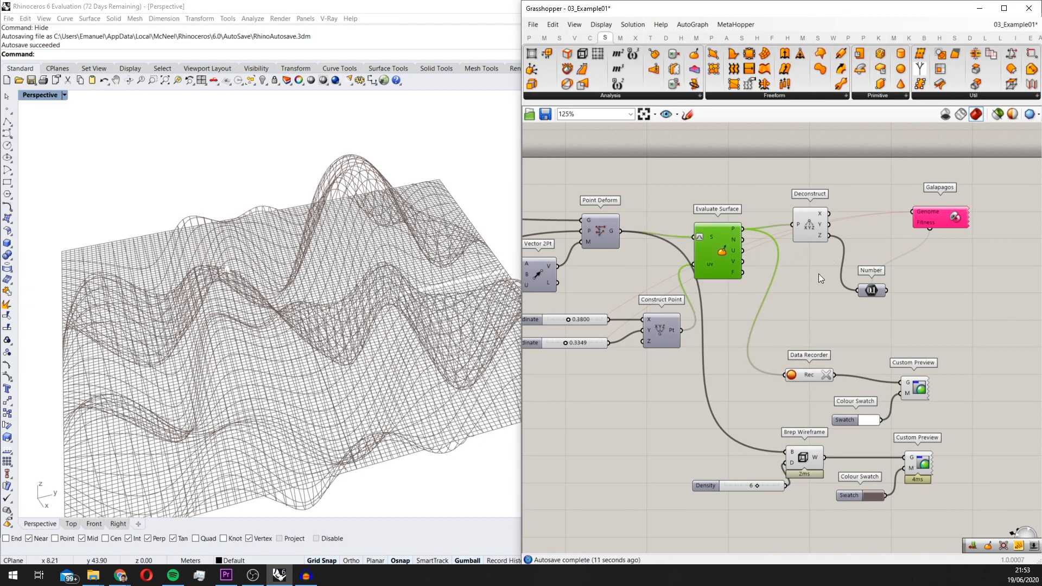
pyautogui.moveTo(867, 325); pyautogui.dragTo(842, 291, button='right')
pyautogui.moveTo(891, 356); pyautogui.dragTo(905, 296)
pyautogui.moveTo(718, 195); pyautogui.dragTo(891, 289)
# Duplicate the white Colour Swatch and place the copy beside the evaluated point's Custom Preview
pyautogui.moveTo(828, 392); pyautogui.dragTo(828, 310)
pyautogui.scroll(2, 871, 302)
pyautogui.scroll(-6, 430, 299)
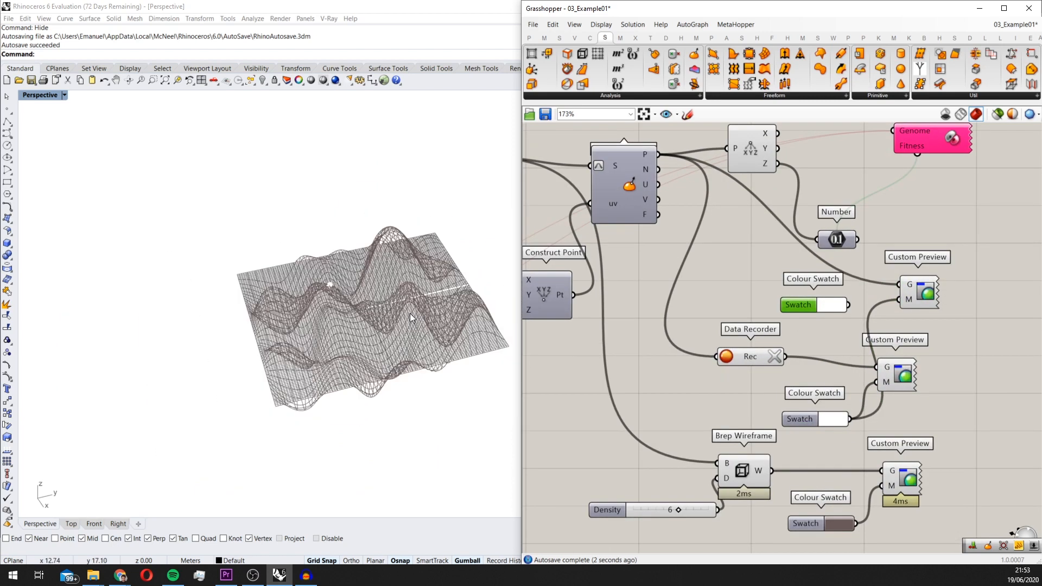
# Connect the copied Colour Swatch to the material input of the evaluated point's Custom Preview and set the swatch to red
pyautogui.scroll(2, 851, 302)
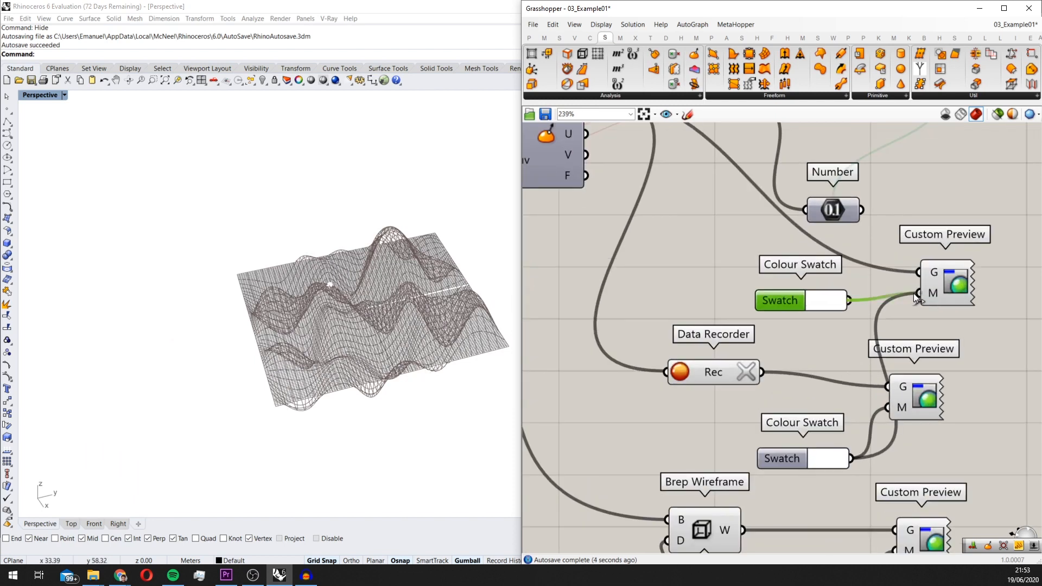
pyautogui.click(814, 301)
pyautogui.moveTo(823, 336); pyautogui.dragTo(806, 331)
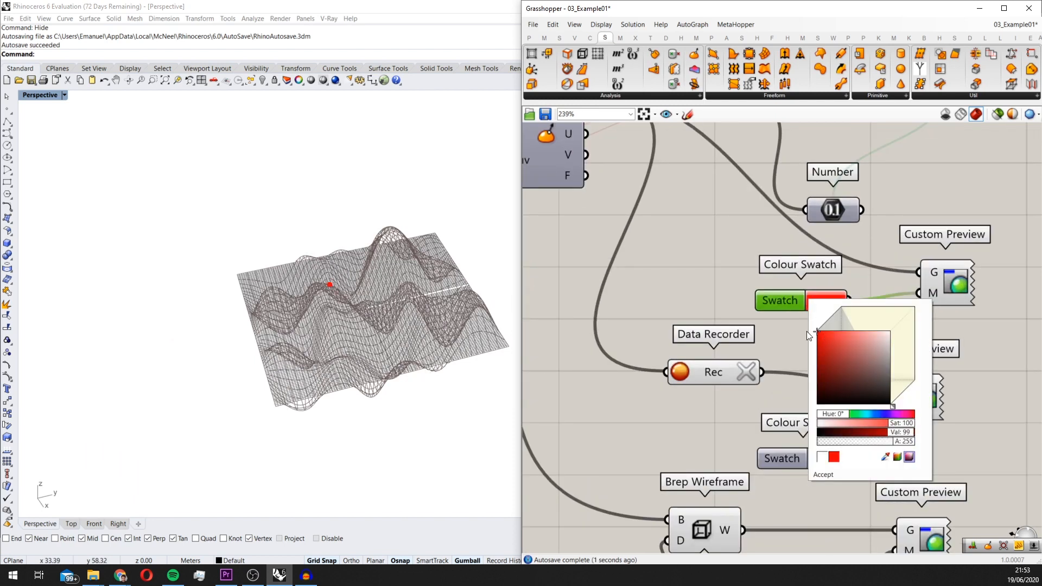
# Start the Galapagos solver with fitness set to Maximize and switch off the live display of genomes in the Rhino viewport
pyautogui.scroll(-1, 575, 280)
pyautogui.moveTo(391, 298)
pyautogui.mouseDown(button='right')
pyautogui.moveTo(417, 299)
pyautogui.moveTo(401, 301)
pyautogui.mouseUp(button='right')
pyautogui.scroll(-4, 438, 269)
pyautogui.scroll(6, 440, 271)
pyautogui.scroll(-3, 847, 304)
pyautogui.moveTo(833, 307); pyautogui.dragTo(908, 347, button='right')
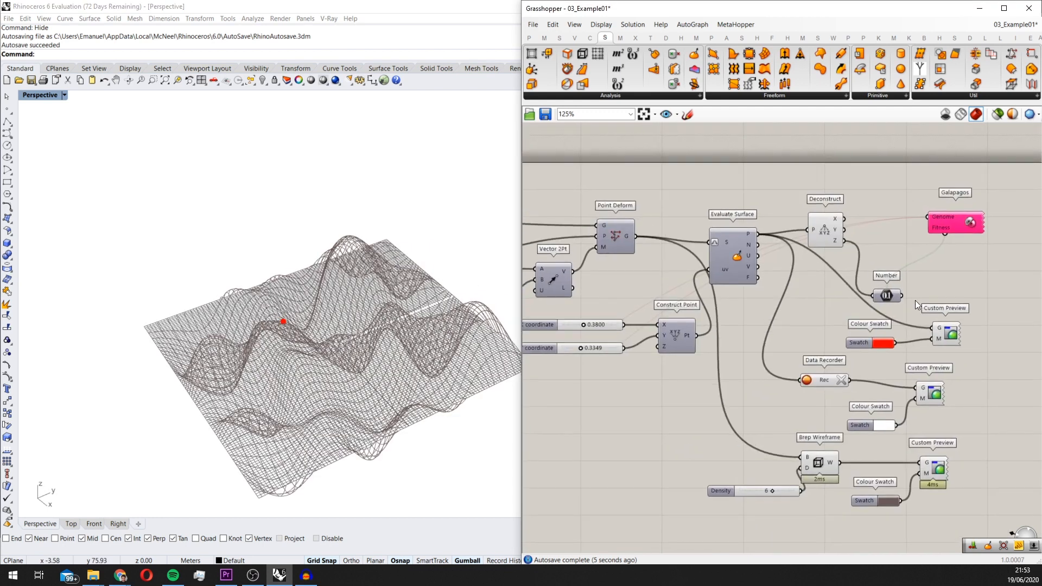
pyautogui.moveTo(915, 301); pyautogui.dragTo(828, 278, button='right')
pyautogui.doubleClick(865, 203)
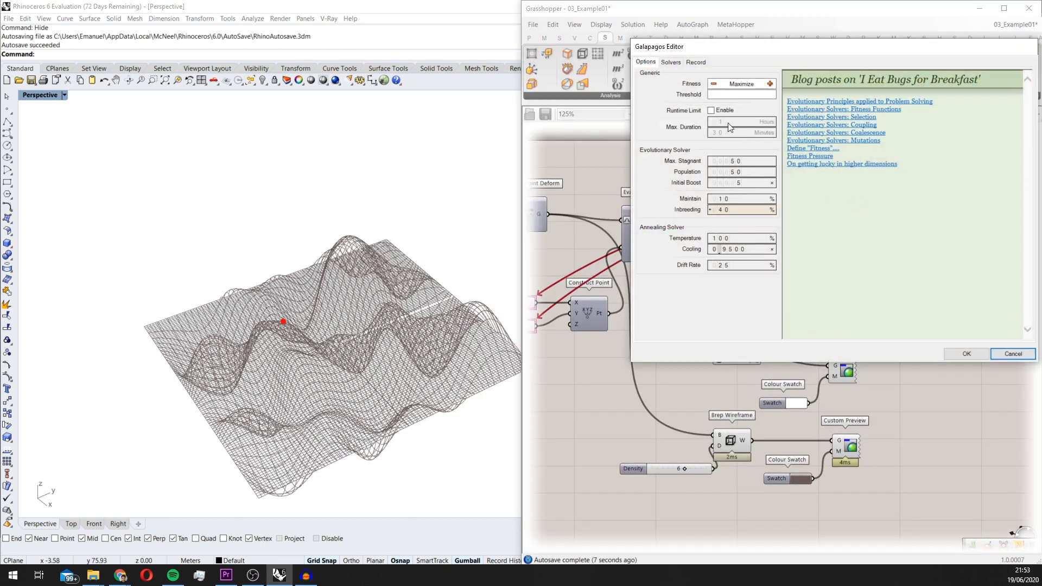
pyautogui.click(672, 63)
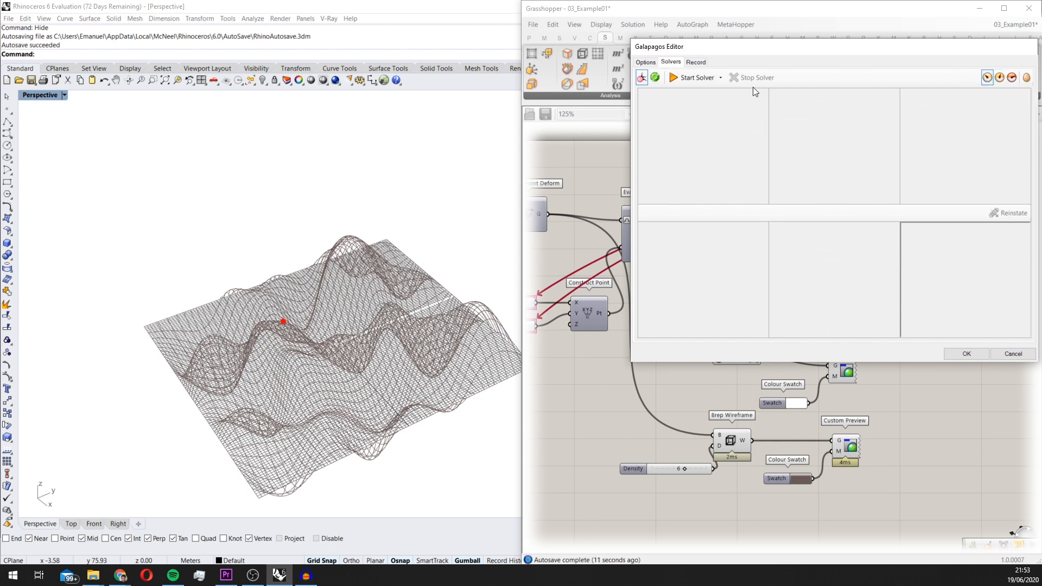
pyautogui.click(701, 78)
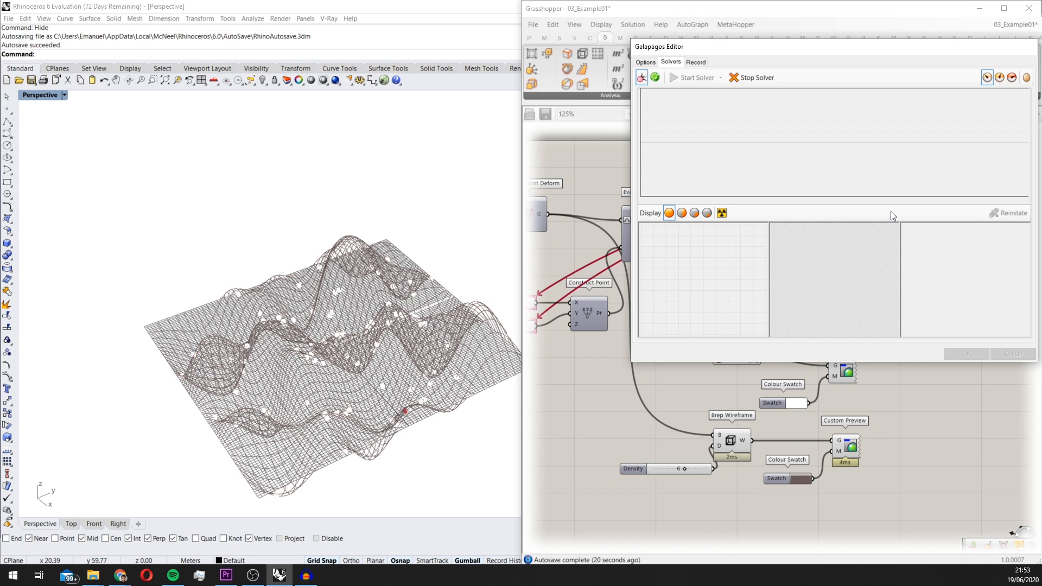
pyautogui.click(1011, 78)
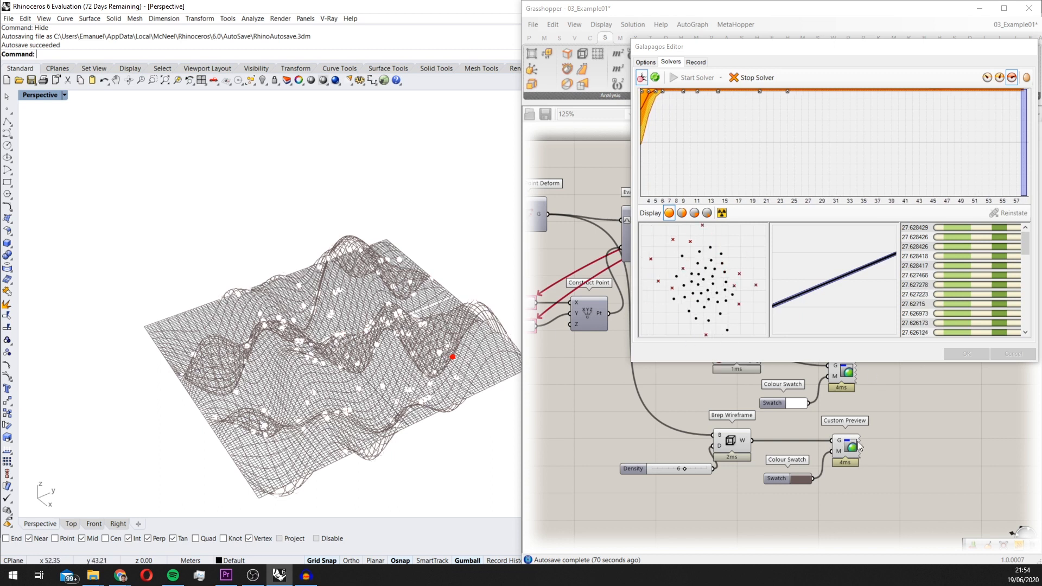
# Set the running Galapagos solver to display all genomes in the Rhino viewport
pyautogui.scroll(-2, 857, 442)
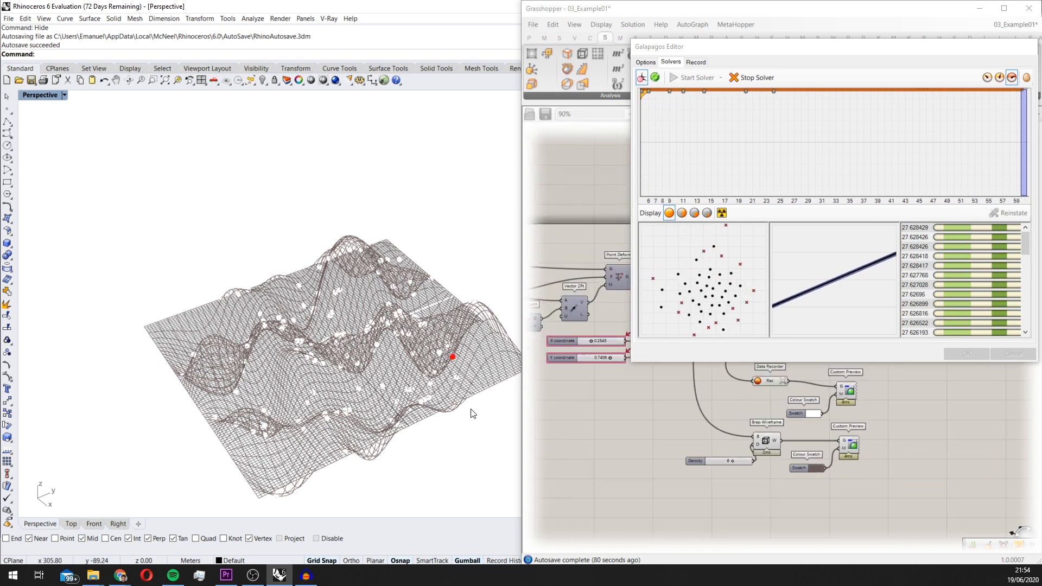
pyautogui.click(987, 78)
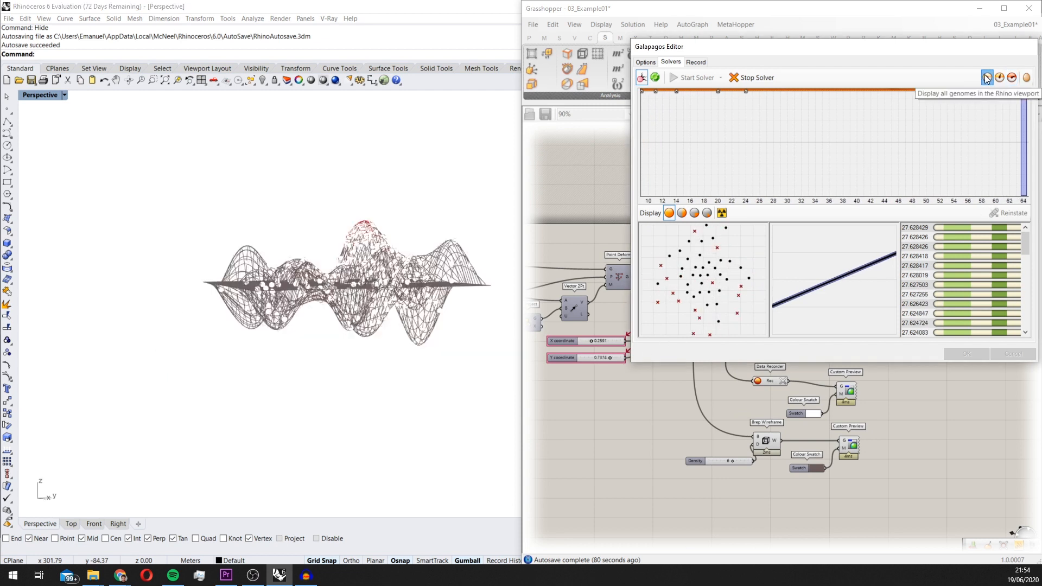
pyautogui.moveTo(468, 209); pyautogui.dragTo(453, 269, button='right')
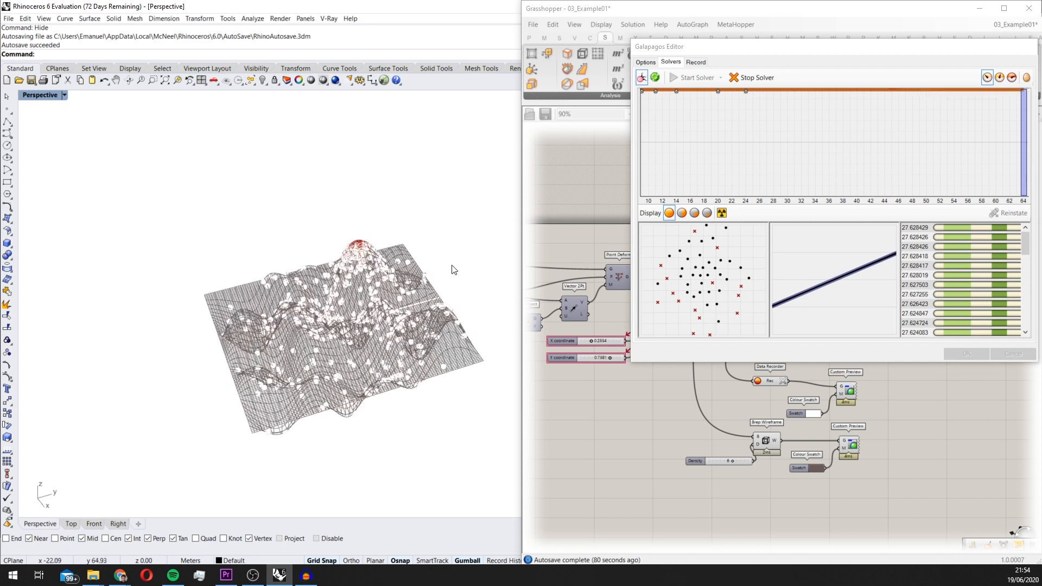
# Examine the recorded points around the surface's highest peak and the changing X and Y coordinate sliders while the solver runs
pyautogui.scroll(2, 378, 267)
pyautogui.moveTo(378, 267); pyautogui.dragTo(378, 213, button='right')
pyautogui.scroll(5, 375, 282)
pyautogui.scroll(-4, 375, 212)
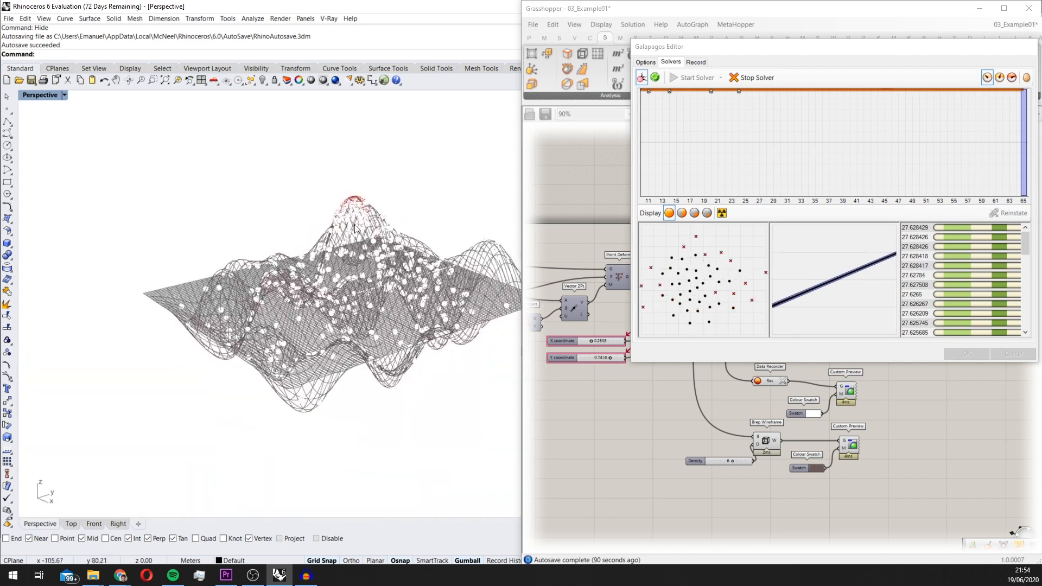
pyautogui.scroll(4, 361, 207)
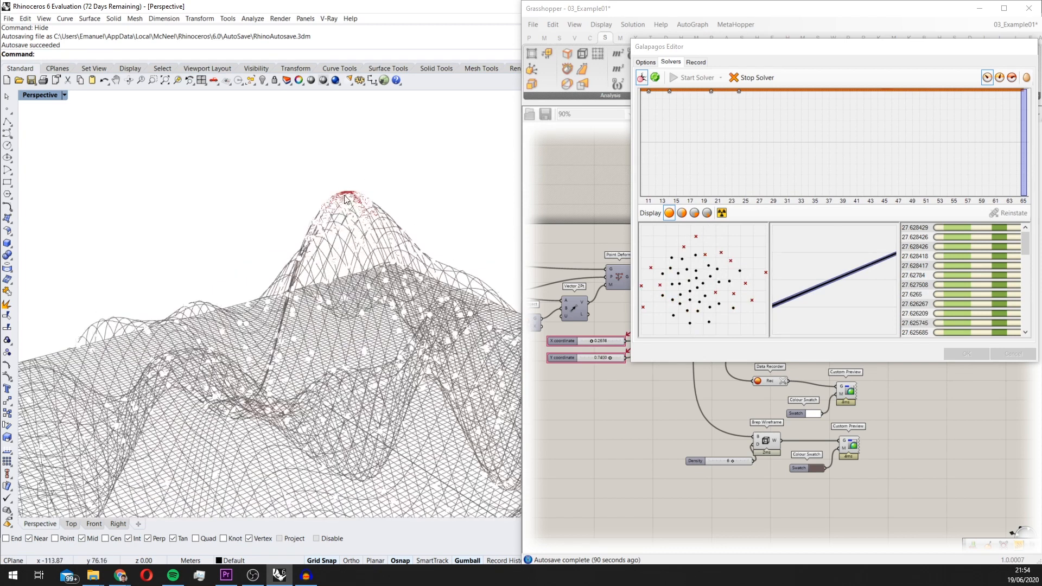
pyautogui.moveTo(474, 190); pyautogui.dragTo(327, 281, button='right')
pyautogui.scroll(-4, 465, 206)
pyautogui.scroll(5, 472, 163)
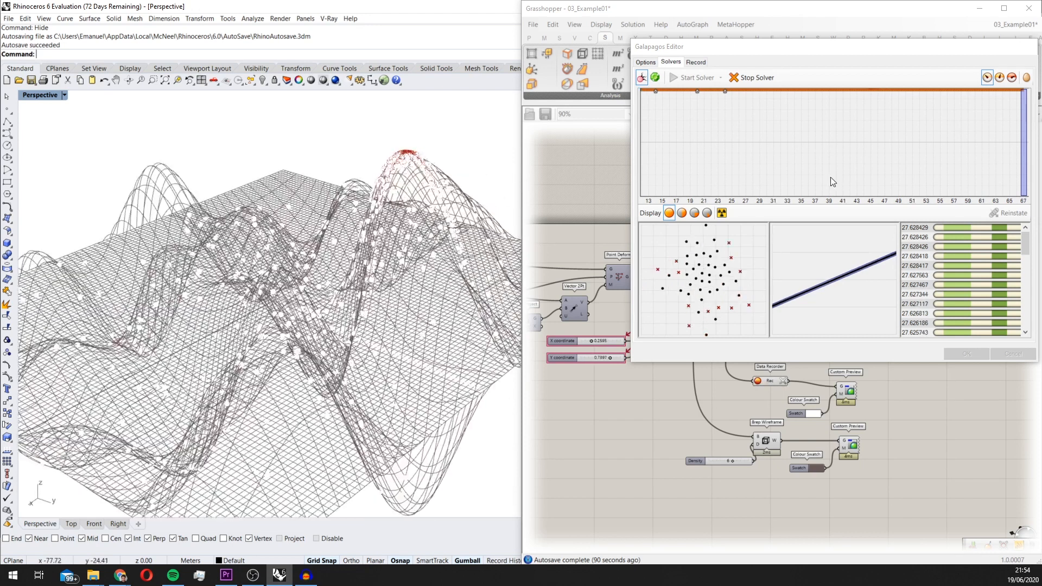
pyautogui.scroll(6, 598, 356)
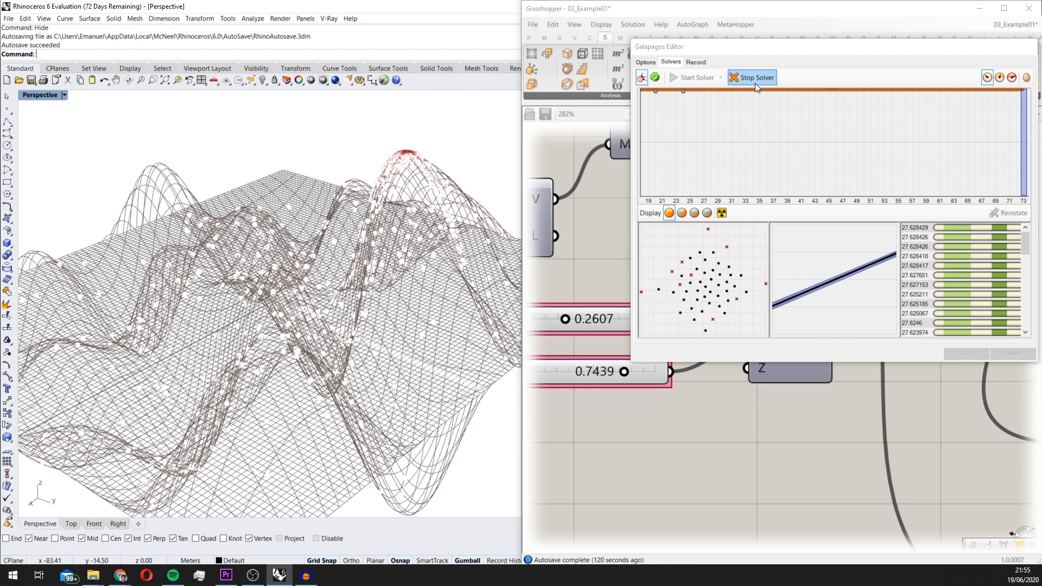
# Stop the solver, reinstate the top-ranked genome and accept the Galapagos Editor
pyautogui.click(755, 85)
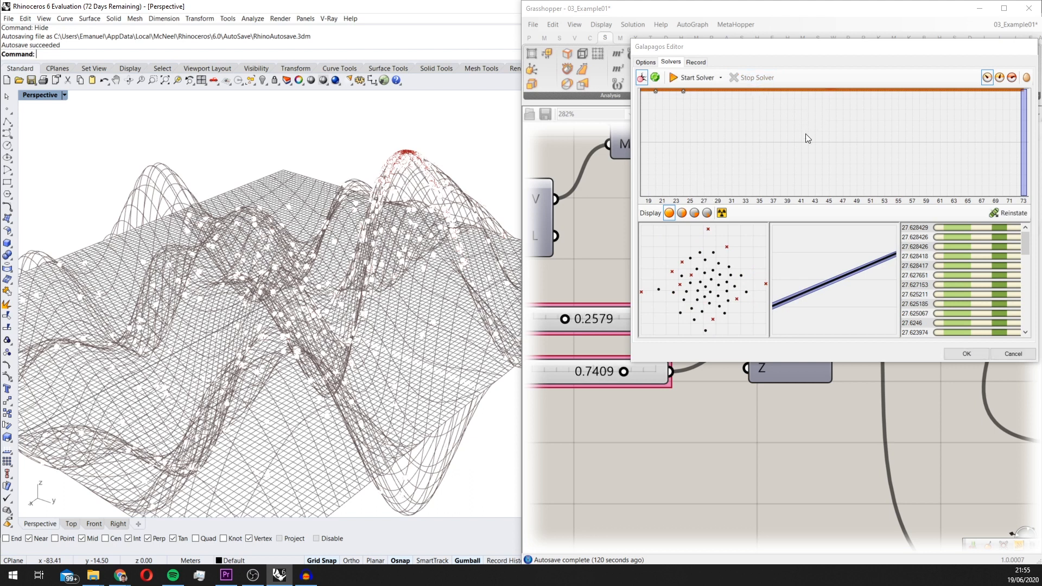
pyautogui.scroll(-5, 513, 191)
pyautogui.moveTo(449, 221)
pyautogui.mouseDown(button='right')
pyautogui.moveTo(476, 191)
pyautogui.moveTo(461, 228)
pyautogui.mouseUp(button='right')
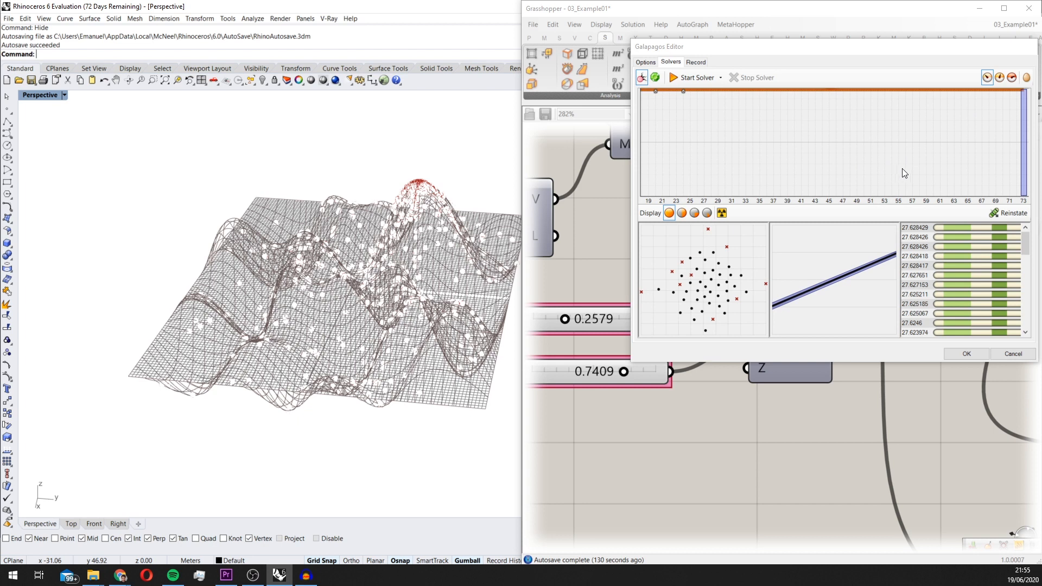
pyautogui.click(922, 229)
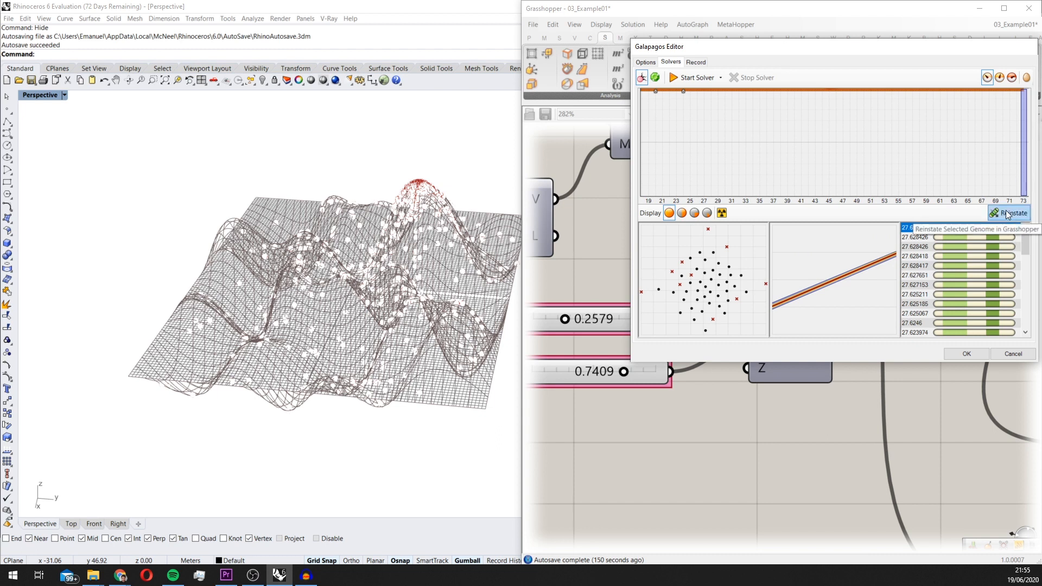
pyautogui.click(966, 354)
# Select the Data Recorder and examine how its recorded points are distributed over the surface from several angles
pyautogui.scroll(-5, 868, 339)
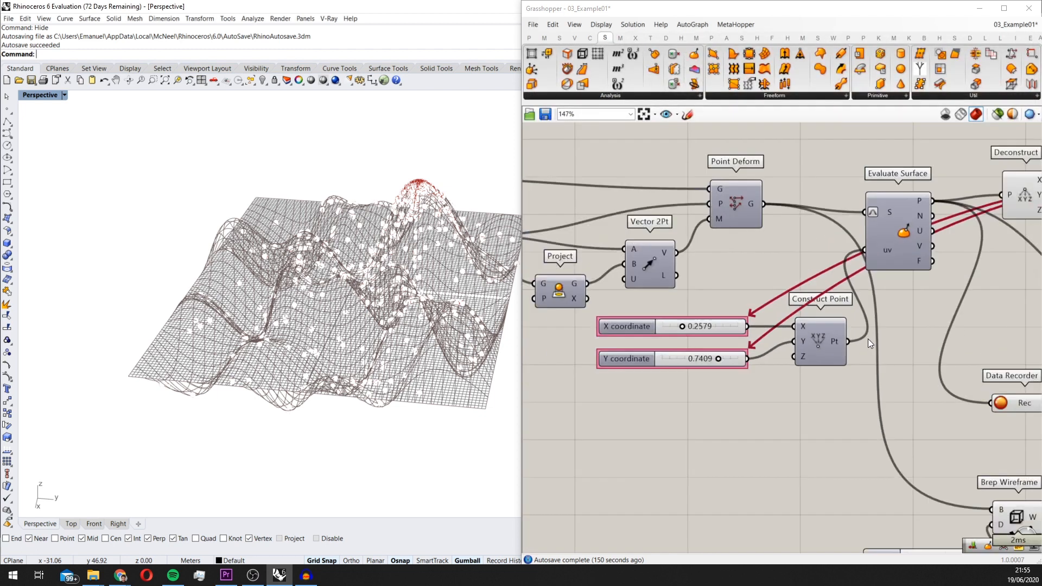
pyautogui.scroll(-2, 822, 259)
pyautogui.moveTo(829, 282); pyautogui.dragTo(821, 282)
pyautogui.moveTo(389, 277)
pyautogui.mouseDown(button='right')
pyautogui.moveTo(331, 358)
pyautogui.moveTo(403, 265)
pyautogui.mouseUp(button='right')
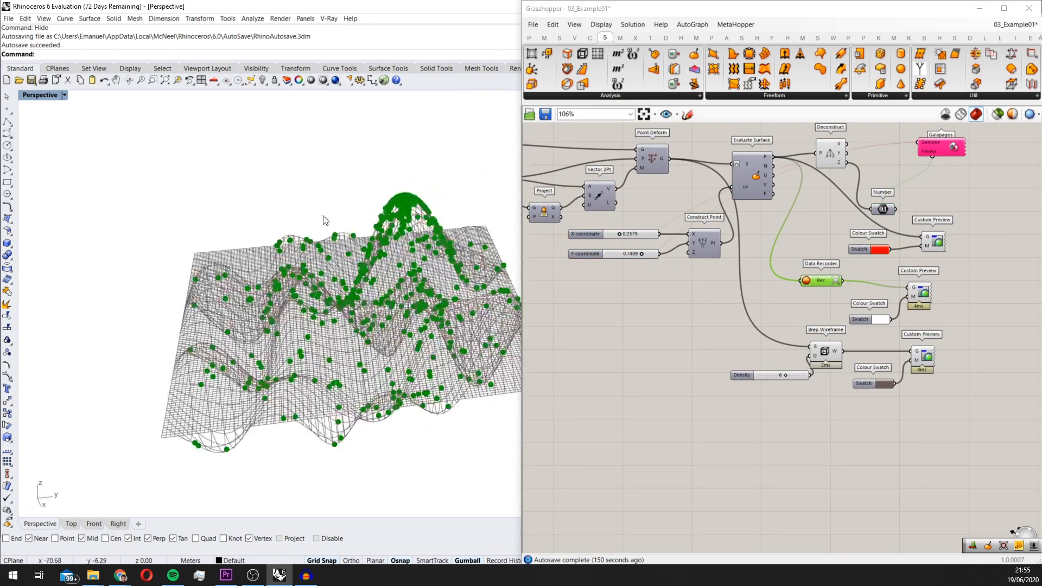
pyautogui.moveTo(323, 163); pyautogui.dragTo(383, 419, button='right')
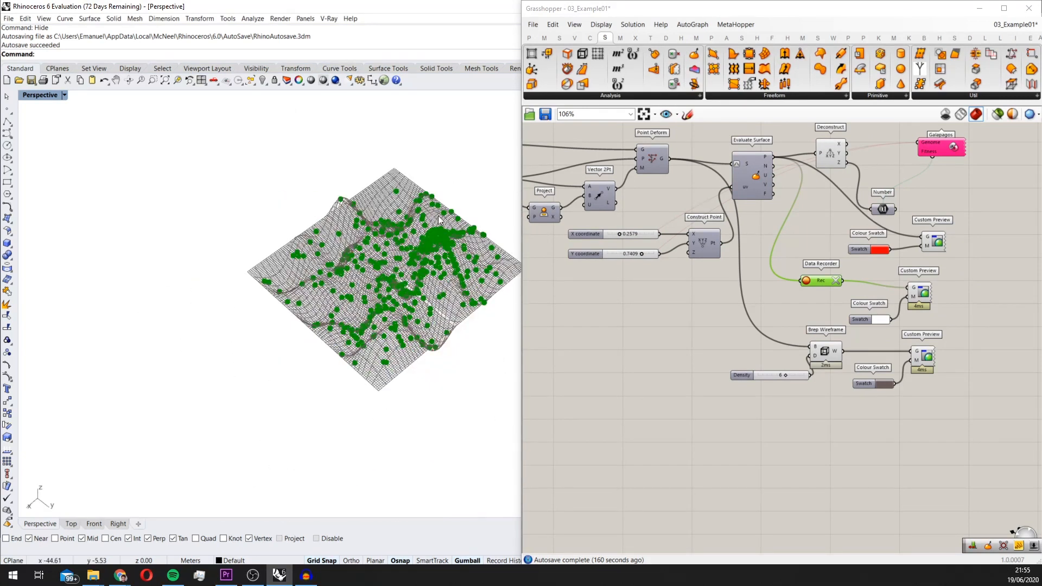
pyautogui.moveTo(455, 293); pyautogui.dragTo(465, 237, button='right')
pyautogui.scroll(1, 804, 291)
pyautogui.moveTo(462, 295)
pyautogui.mouseDown(button='right')
pyautogui.moveTo(411, 288)
pyautogui.moveTo(404, 304)
pyautogui.moveTo(412, 255)
pyautogui.moveTo(421, 284)
pyautogui.moveTo(444, 261)
pyautogui.moveTo(447, 282)
pyautogui.mouseUp(button='right')
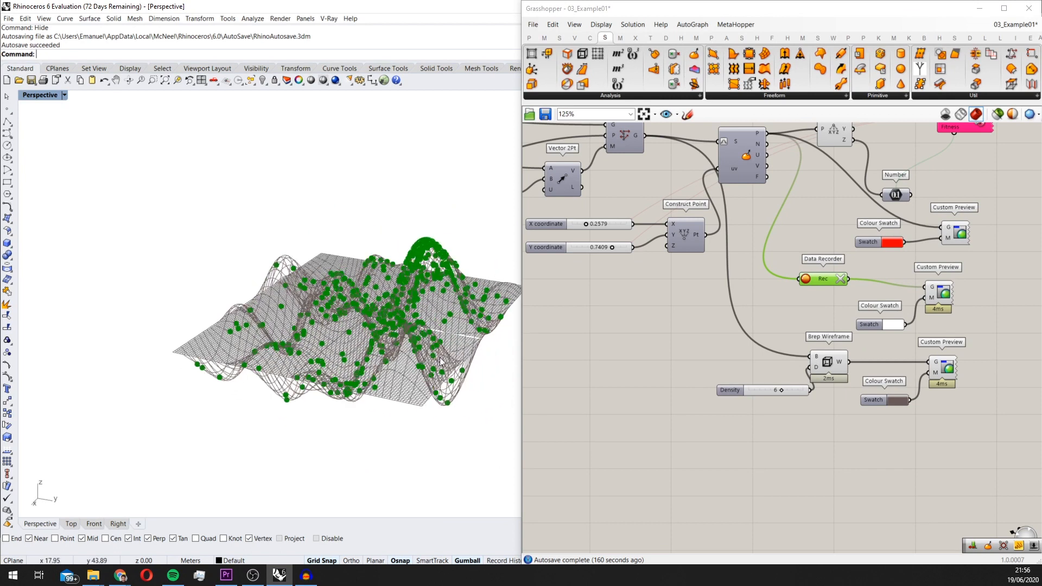
# Turn off the viewport preview of the Data Recorder so its points are drawn only by the Custom Preview
pyautogui.scroll(1, 851, 282)
pyautogui.middleClick(819, 281)
pyautogui.click(851, 252)
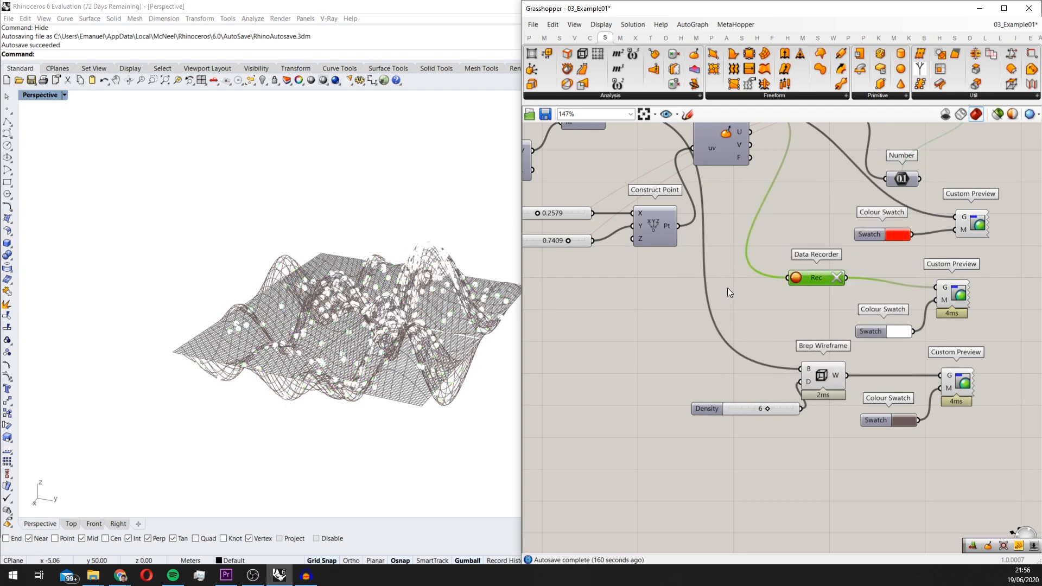
pyautogui.moveTo(812, 374); pyautogui.dragTo(778, 380, button='right')
pyautogui.click(777, 380)
pyautogui.moveTo(956, 270); pyautogui.dragTo(949, 285, button='right')
pyautogui.click(949, 285)
pyautogui.moveTo(861, 151); pyautogui.dragTo(849, 206, button='right')
pyautogui.click(782, 166)
pyautogui.moveTo(914, 302); pyautogui.dragTo(891, 289, button='right')
pyautogui.click(904, 316)
# Turn off the viewport preview of the Brep Wireframe and the recorded points' Custom Preview, and inspect the red point at the peak
pyautogui.scroll(-2, 868, 338)
pyautogui.moveTo(833, 453); pyautogui.dragTo(779, 368)
pyautogui.middleClick(808, 387)
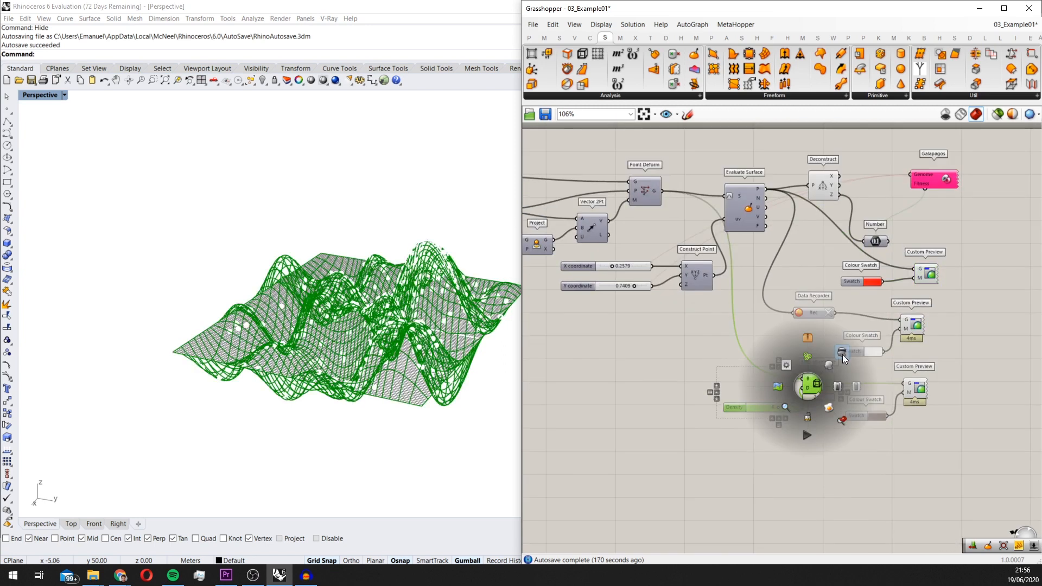
pyautogui.click(914, 324)
pyautogui.middleClick(913, 324)
pyautogui.click(946, 292)
pyautogui.moveTo(471, 271); pyautogui.dragTo(441, 217, button='right')
pyautogui.scroll(4, 445, 281)
pyautogui.scroll(4, 426, 227)
pyautogui.scroll(-6, 442, 220)
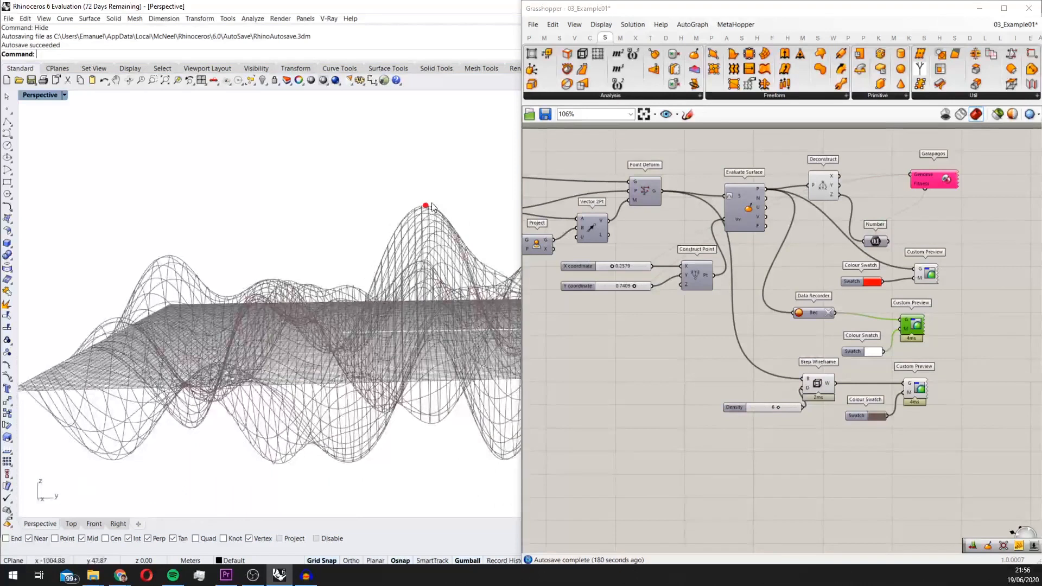
pyautogui.scroll(-2, 947, 293)
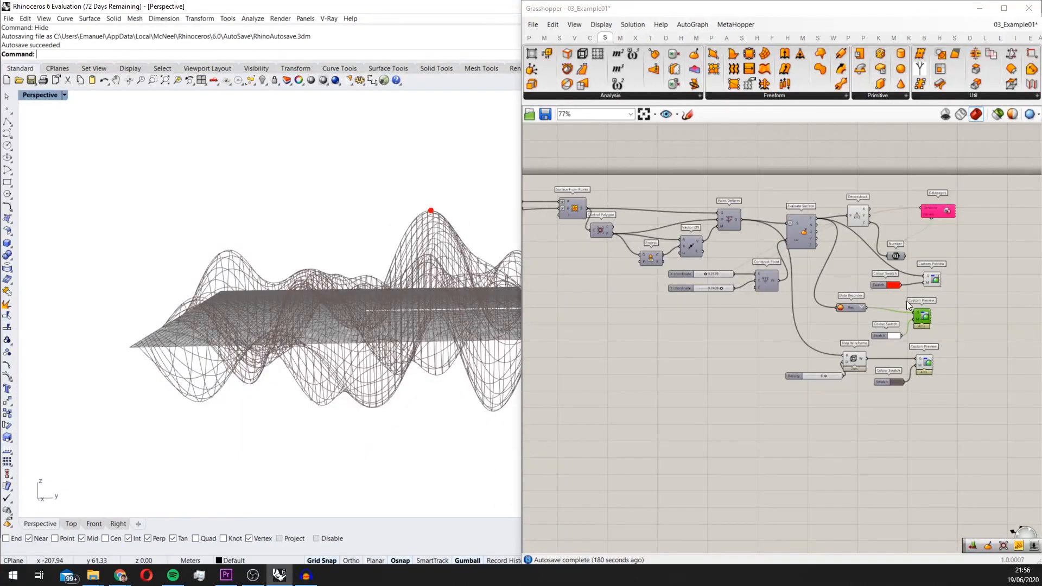
# Set the Seed slider to 5 to generate a different undulating surface
pyautogui.scroll(2, 897, 301)
pyautogui.click(848, 308)
pyautogui.scroll(-1, 877, 309)
pyautogui.moveTo(877, 309); pyautogui.dragTo(885, 330, button='right')
pyautogui.scroll(1, 836, 268)
pyautogui.moveTo(835, 268); pyautogui.dragTo(835, 303, button='right')
pyautogui.click(885, 223)
pyautogui.scroll(-2, 823, 265)
pyautogui.moveTo(336, 299); pyautogui.dragTo(331, 345, button='right')
pyautogui.scroll(-2, 594, 330)
pyautogui.moveTo(594, 330); pyautogui.dragTo(781, 313, button='right')
pyautogui.scroll(7, 687, 318)
pyautogui.moveTo(754, 348); pyautogui.dragTo(895, 378, button='right')
pyautogui.moveTo(870, 363); pyautogui.dragTo(809, 363)
pyautogui.moveTo(413, 347); pyautogui.dragTo(411, 325, button='right')
pyautogui.scroll(3, 949, 372)
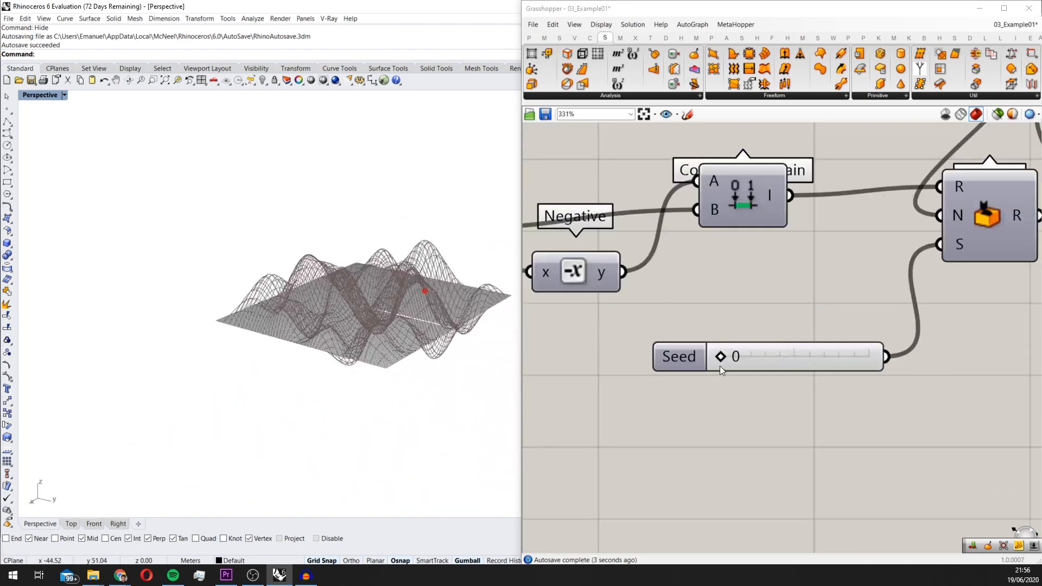
pyautogui.moveTo(721, 358); pyautogui.dragTo(799, 363)
pyautogui.moveTo(438, 332); pyautogui.dragTo(496, 327, button='right')
pyautogui.scroll(1, 747, 392)
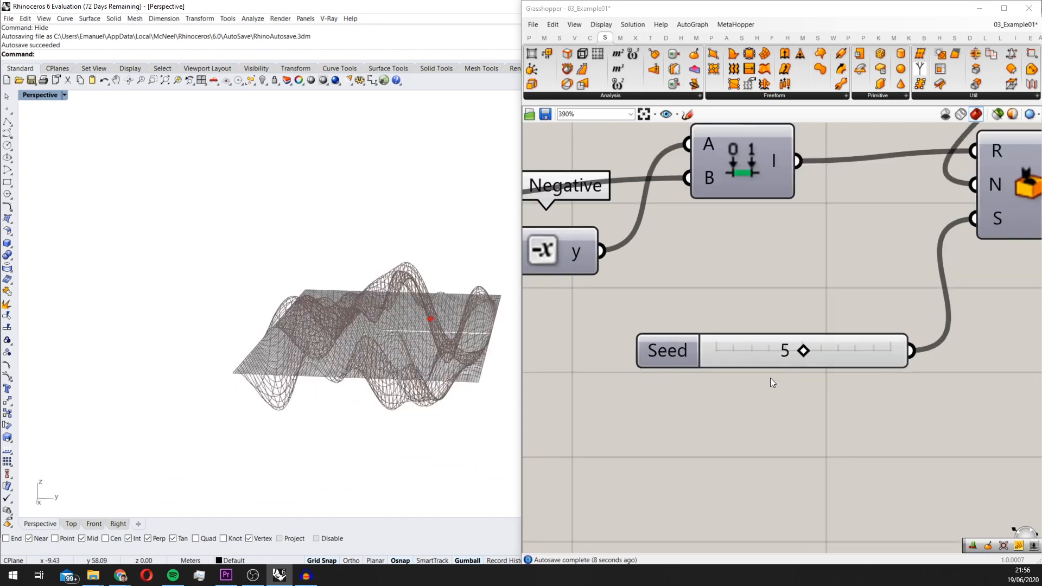
# Raise the Seed slider further to generate another surface variation and check where the red point sits on it
pyautogui.moveTo(804, 351); pyautogui.dragTo(854, 351)
pyautogui.moveTo(431, 350); pyautogui.dragTo(389, 302, button='right')
pyautogui.scroll(-8, 847, 310)
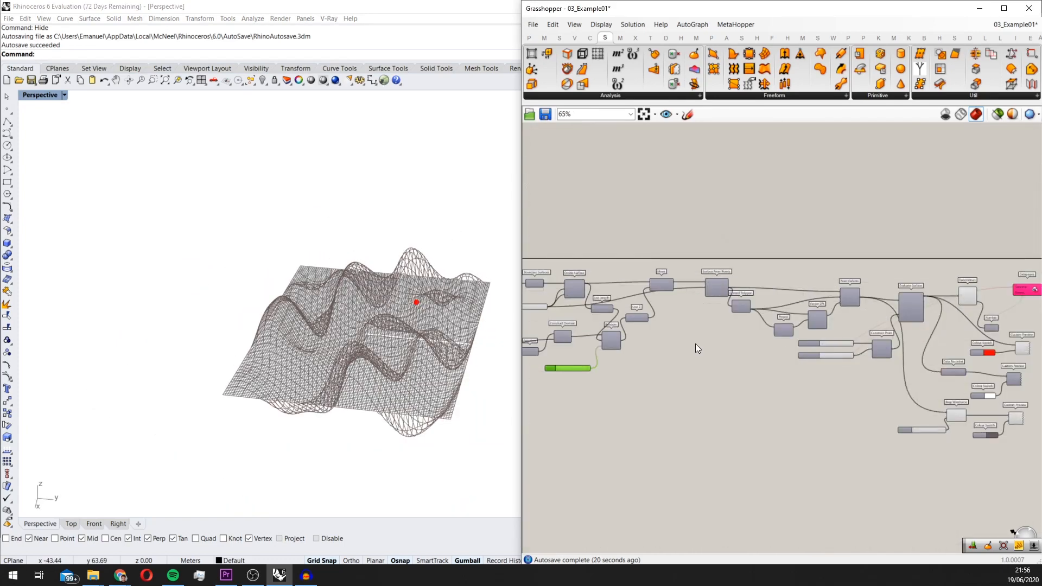
pyautogui.moveTo(288, 330); pyautogui.dragTo(292, 288, button='right')
pyautogui.moveTo(418, 346); pyautogui.dragTo(449, 280, button='right')
pyautogui.scroll(-5, 319, 341)
pyautogui.moveTo(321, 301); pyautogui.dragTo(332, 340, button='right')
# Clear the recorded points from the Data Recorder and inspect the red point on the new surface
pyautogui.scroll(3, 326, 305)
pyautogui.scroll(3, 858, 378)
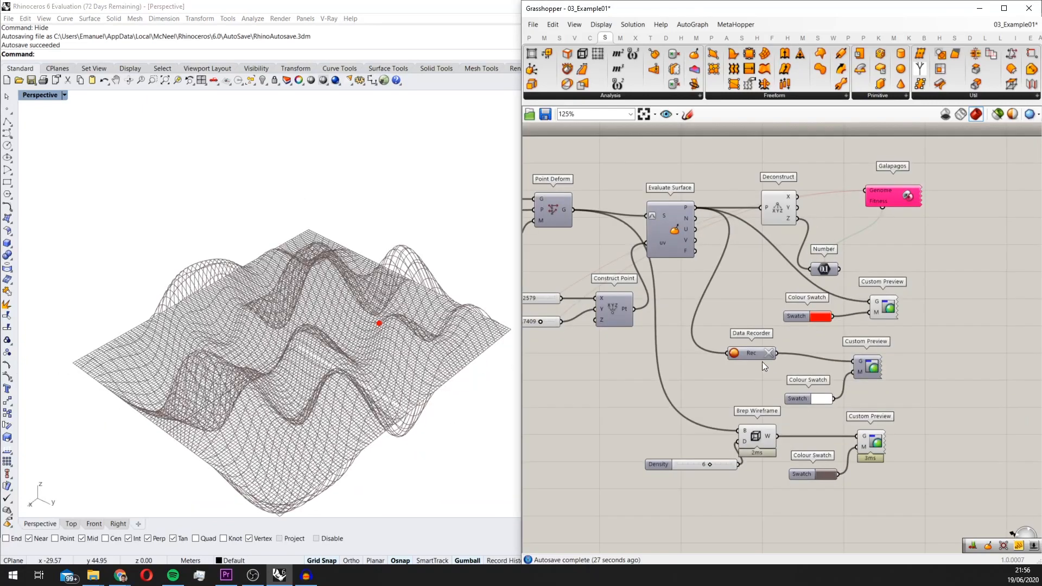
pyautogui.click(771, 353)
pyautogui.moveTo(320, 325); pyautogui.dragTo(259, 350, button='right')
pyautogui.scroll(-2, 329, 293)
pyautogui.moveTo(256, 315); pyautogui.dragTo(353, 256, button='right')
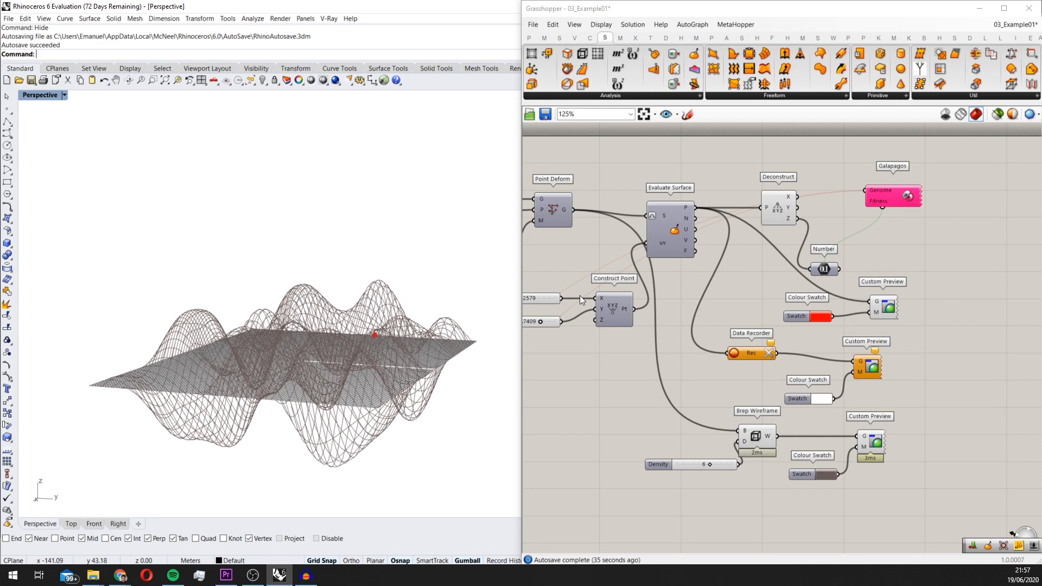
pyautogui.moveTo(427, 349); pyautogui.dragTo(378, 316, button='right')
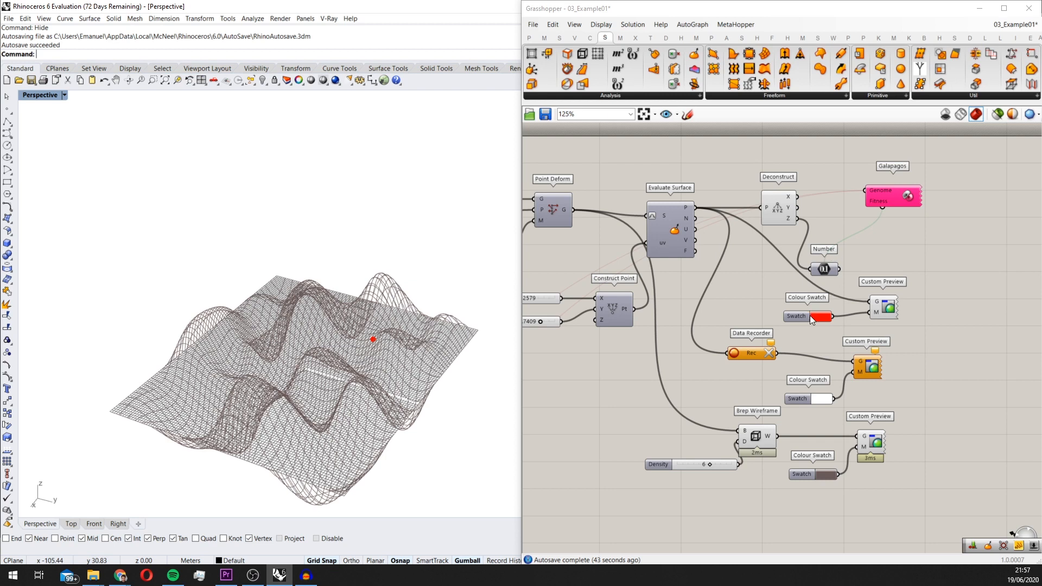
pyautogui.moveTo(430, 309); pyautogui.dragTo(459, 281, button='right')
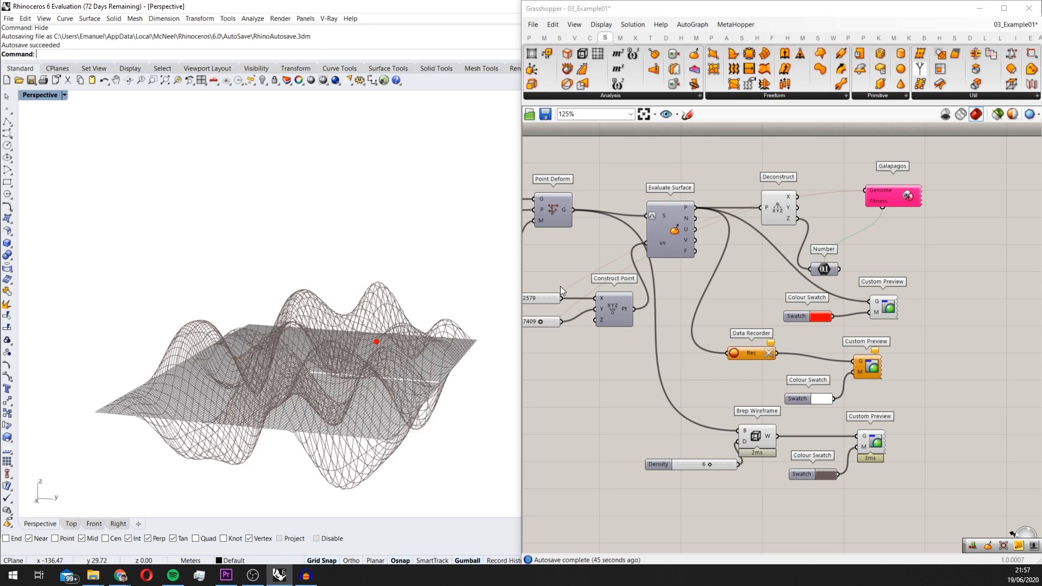
# In the Galapagos options, set Initial Boost to 2, Maintain to 2% and Inbreeding to 75%
pyautogui.moveTo(897, 214); pyautogui.dragTo(853, 200, button='right')
pyautogui.doubleClick(848, 176)
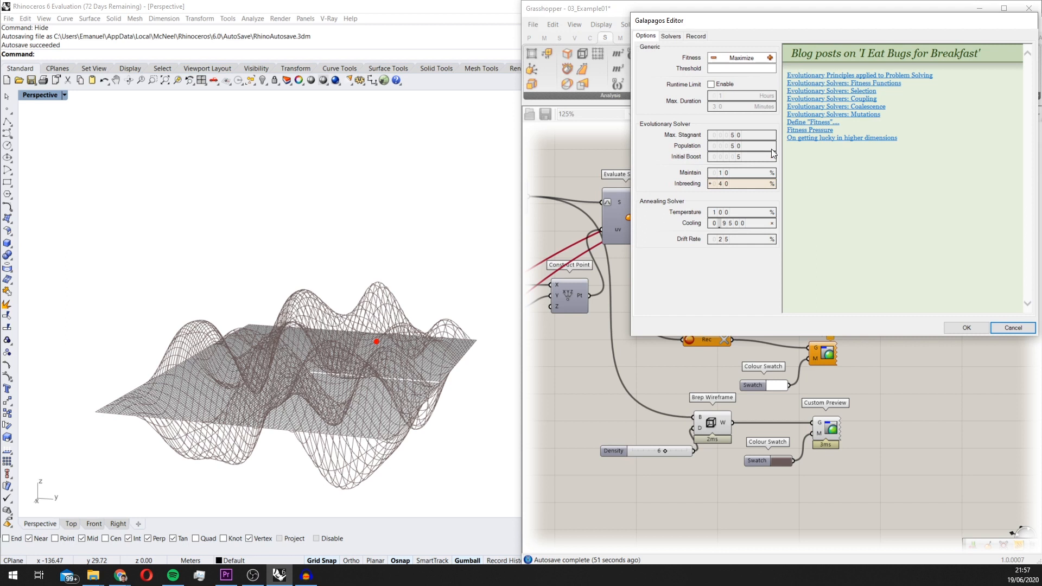
pyautogui.moveTo(738, 158); pyautogui.dragTo(743, 171)
pyautogui.moveTo(721, 187); pyautogui.dragTo(724, 134)
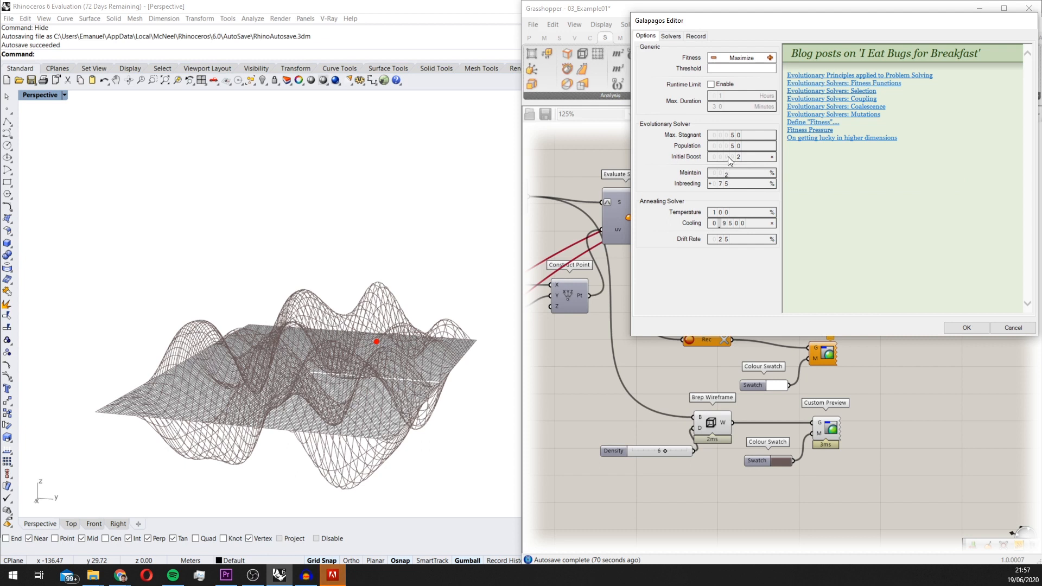
pyautogui.scroll(-2, 739, 152)
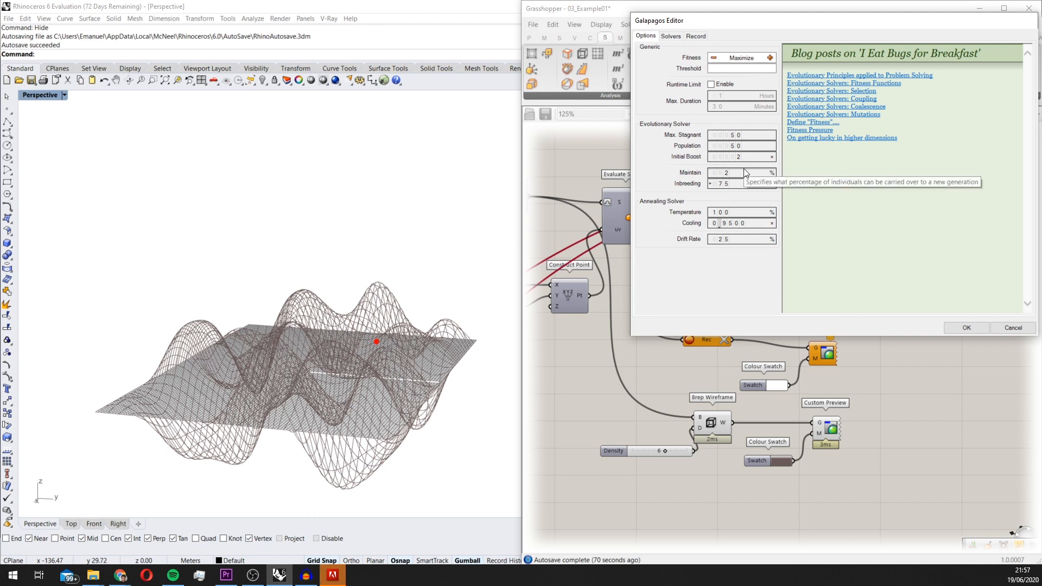
# Lower Initial Boost to 1 and run the evolutionary solver, switching the viewport from displaying all genomes to displaying none
pyautogui.scroll(-1, 741, 156)
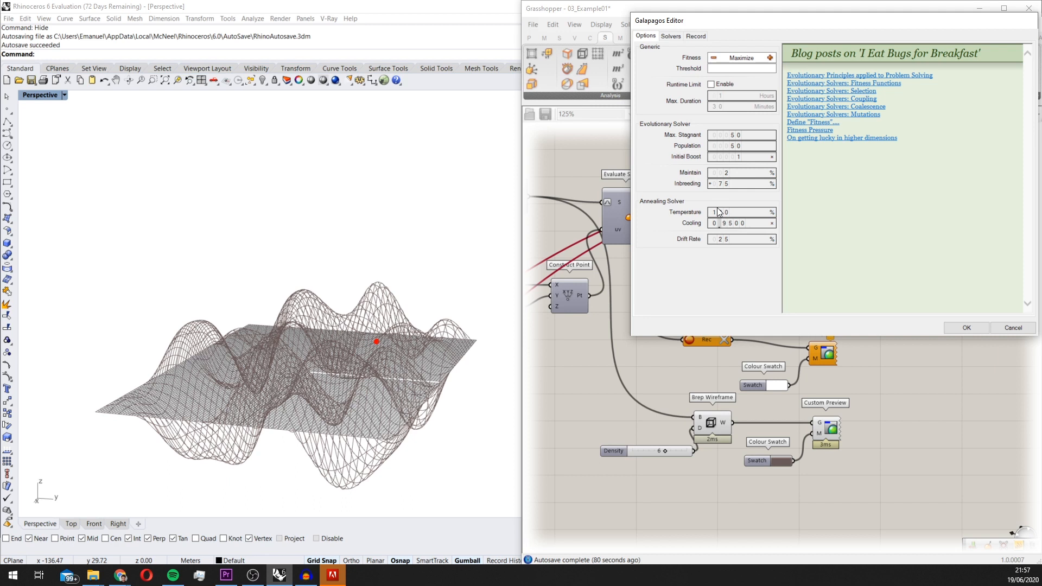
pyautogui.click(671, 36)
pyautogui.click(987, 51)
pyautogui.click(693, 52)
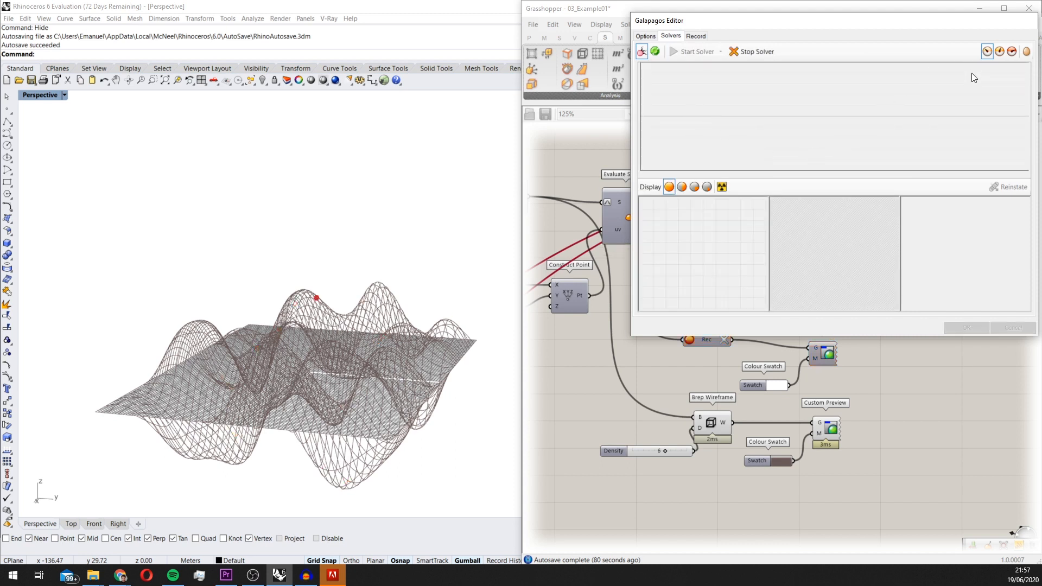
pyautogui.click(1011, 53)
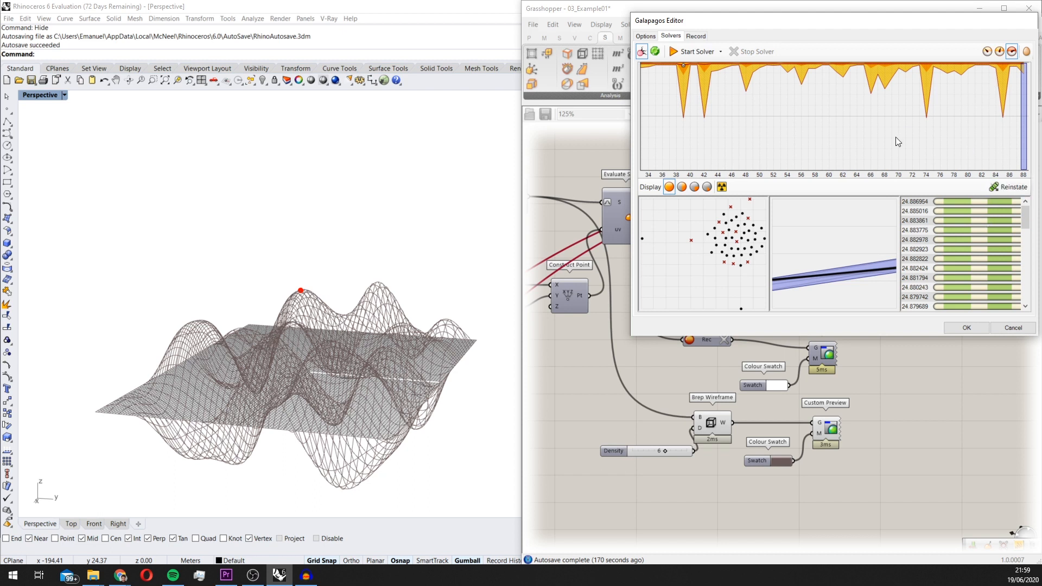
# Reinstate the fittest genome from the solver results and accept the Galapagos result
pyautogui.click(916, 203)
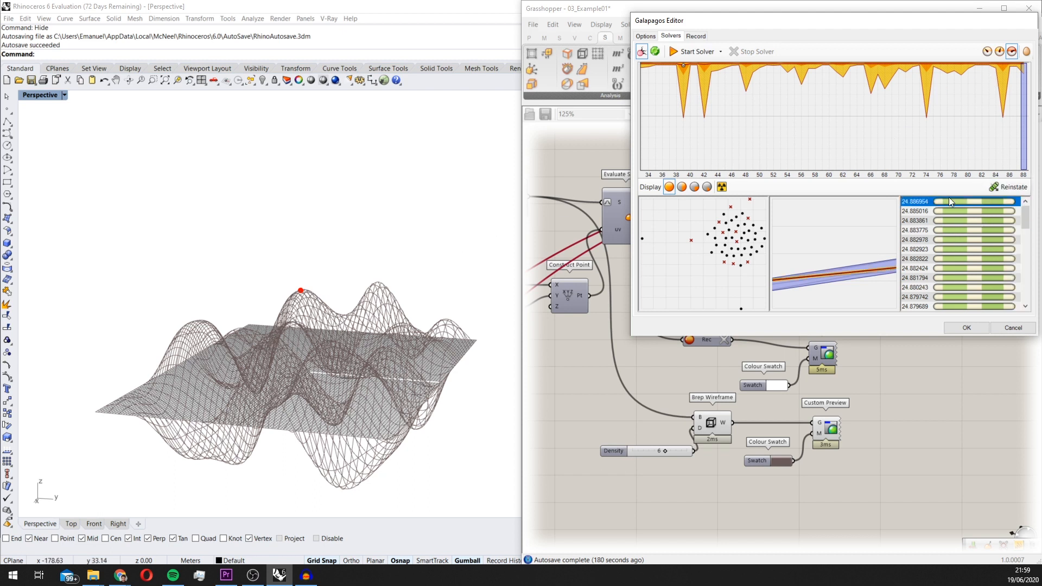
pyautogui.click(999, 187)
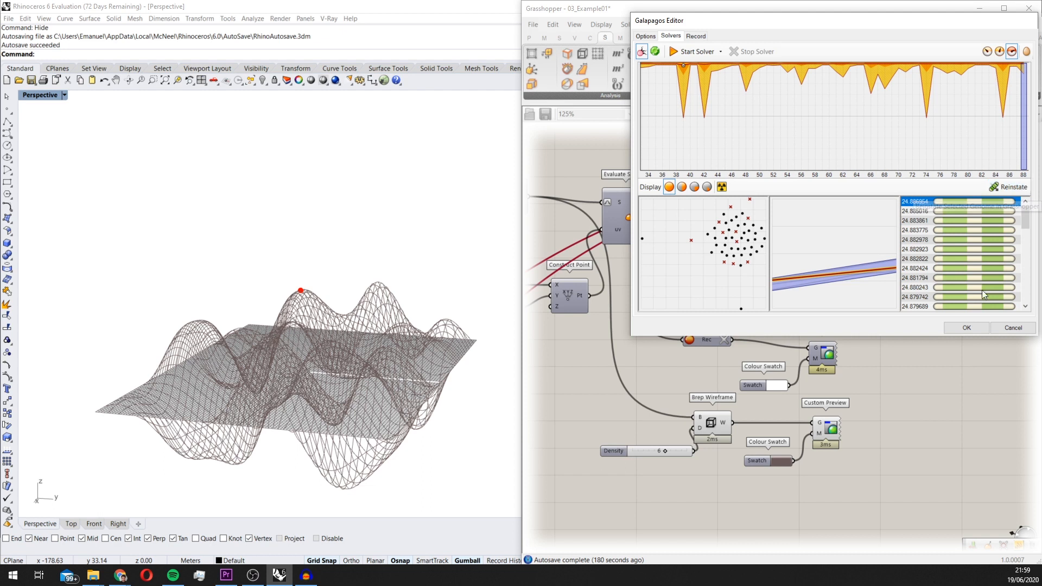
pyautogui.click(969, 323)
# Compare the height of the red point with the other surface peaks in the Front view
pyautogui.moveTo(419, 302); pyautogui.dragTo(468, 280, button='right')
pyautogui.doubleClick(38, 95)
pyautogui.scroll(3, 285, 393)
pyautogui.scroll(4, 295, 385)
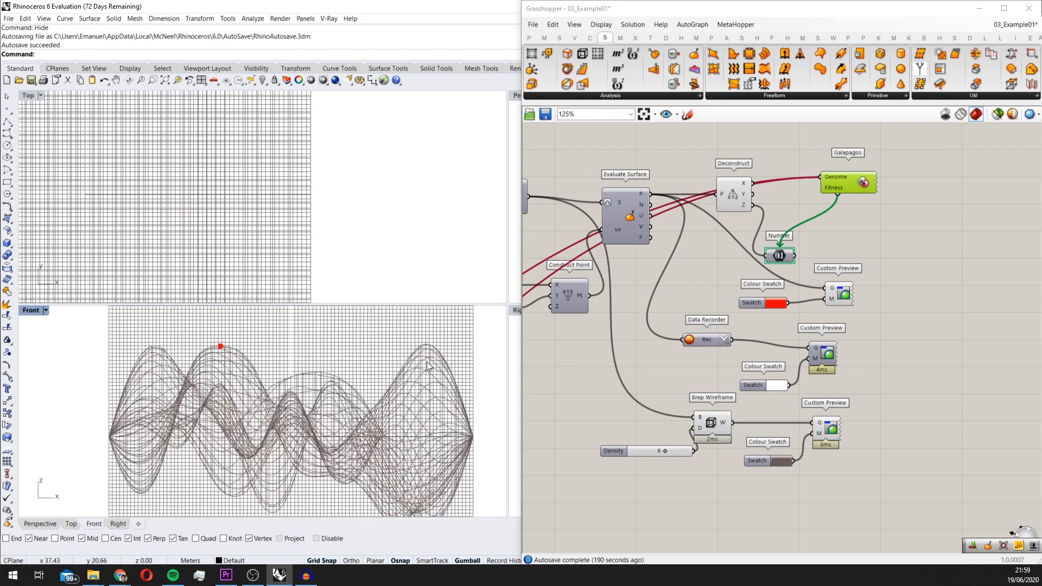
pyautogui.scroll(-4, 431, 347)
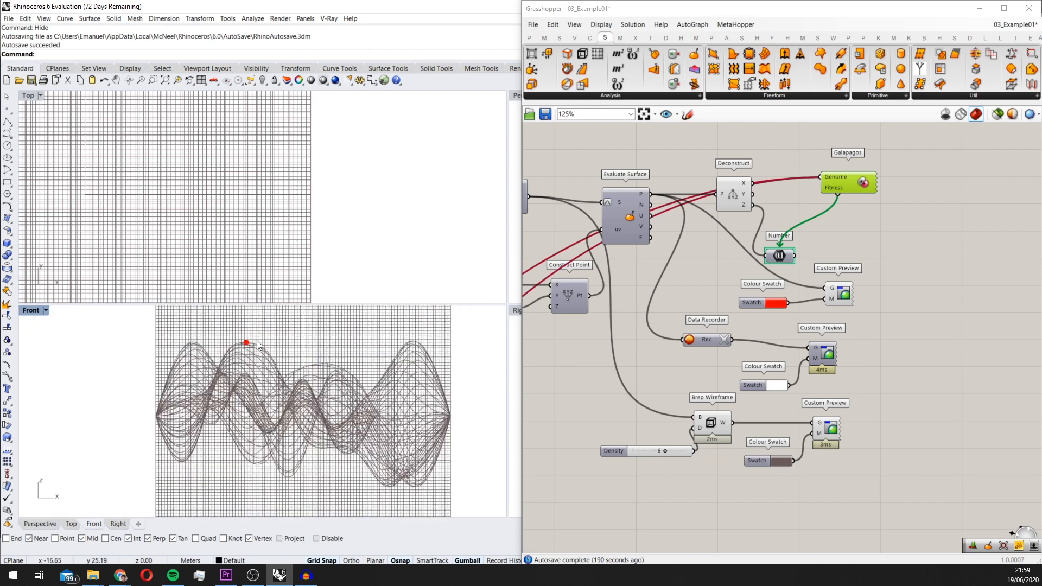
pyautogui.scroll(5, 352, 359)
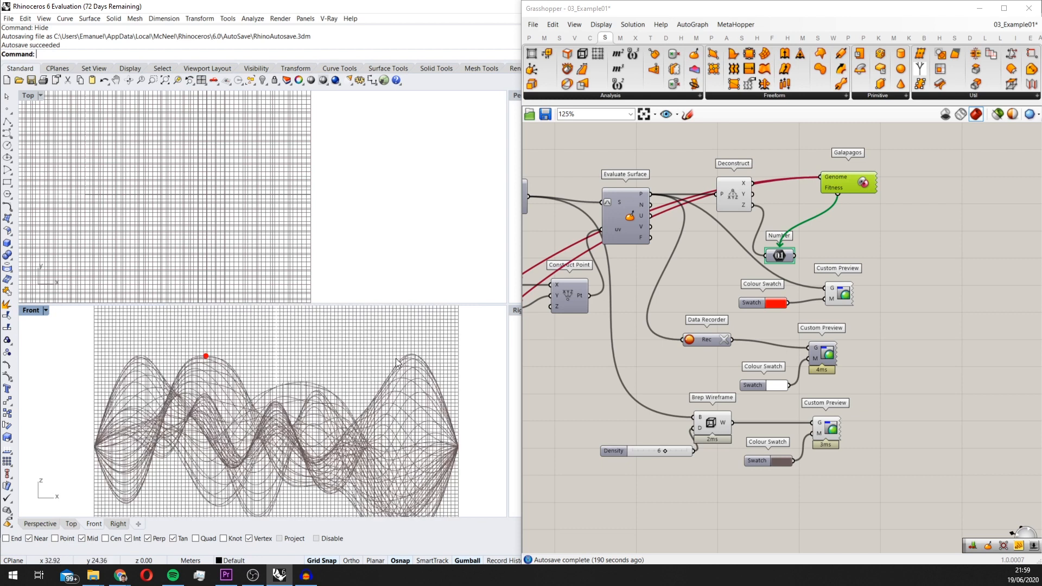
pyautogui.scroll(-1, 172, 369)
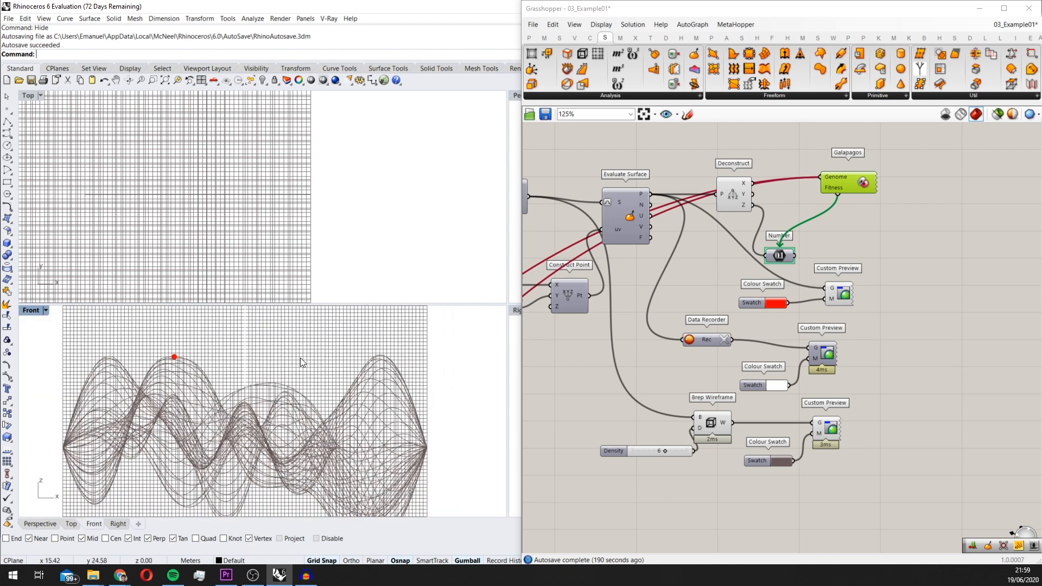
# Add a Panel next to the Galapagos component and wire the Number parameter's output into it
pyautogui.doubleClick(884, 280)
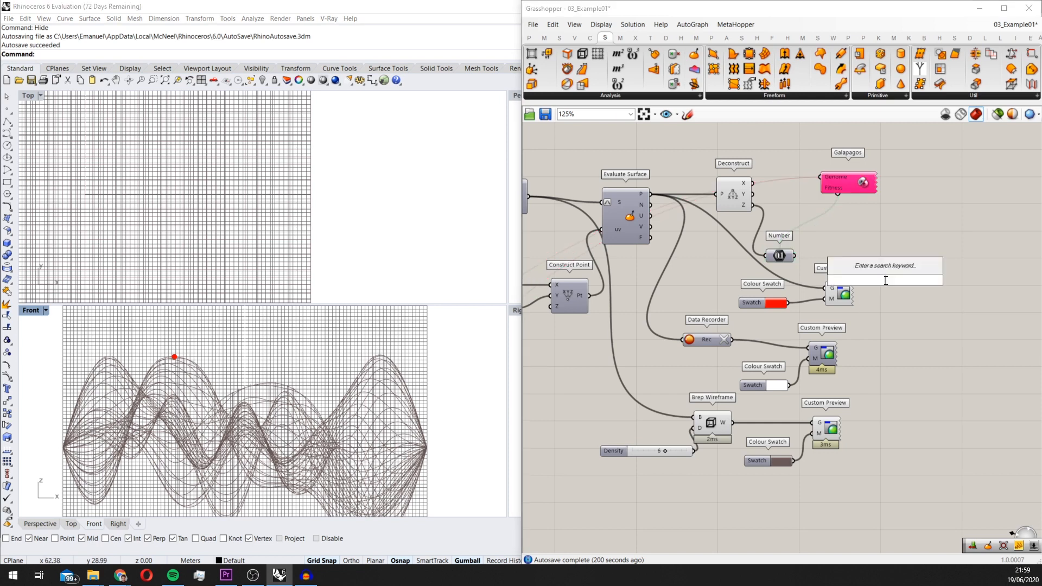
pyautogui.write('pane')
pyautogui.click(879, 229)
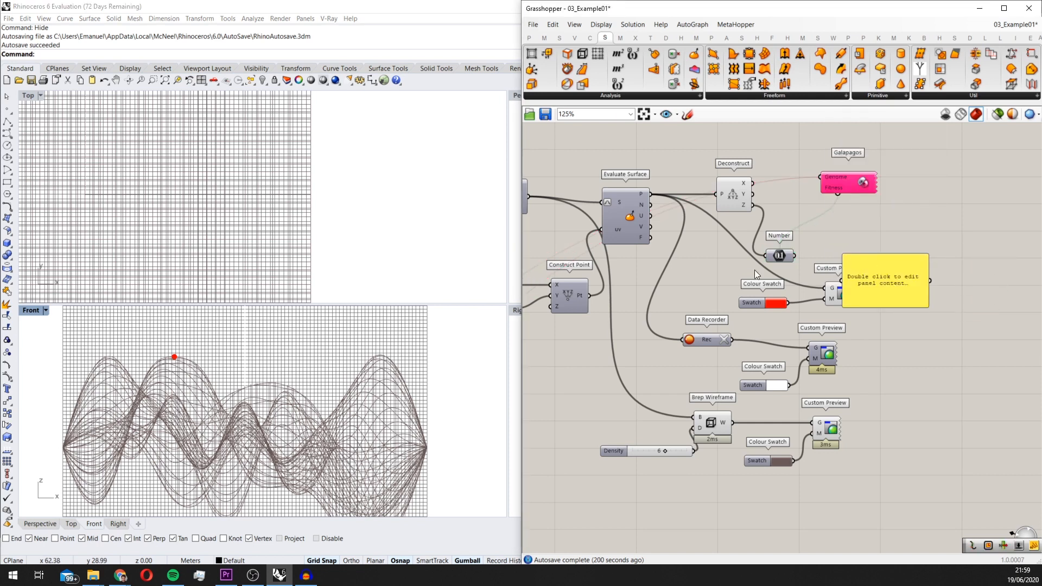
pyautogui.scroll(1, 755, 270)
pyautogui.moveTo(889, 284); pyautogui.dragTo(897, 255)
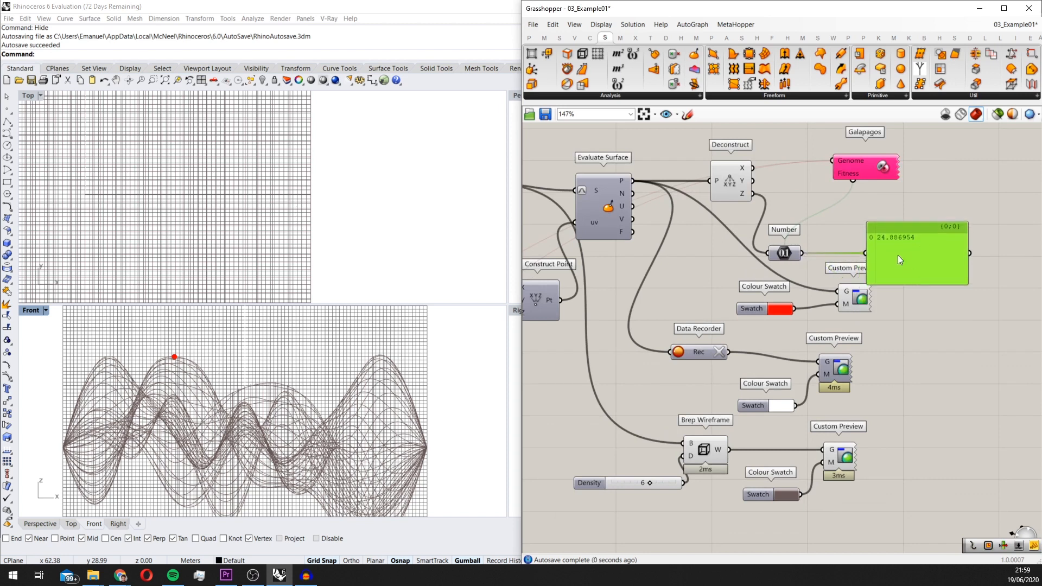
pyautogui.scroll(1, 763, 266)
# Create a separate Number parameter with the current height internalised as the panel's input
pyautogui.rightClick(782, 251)
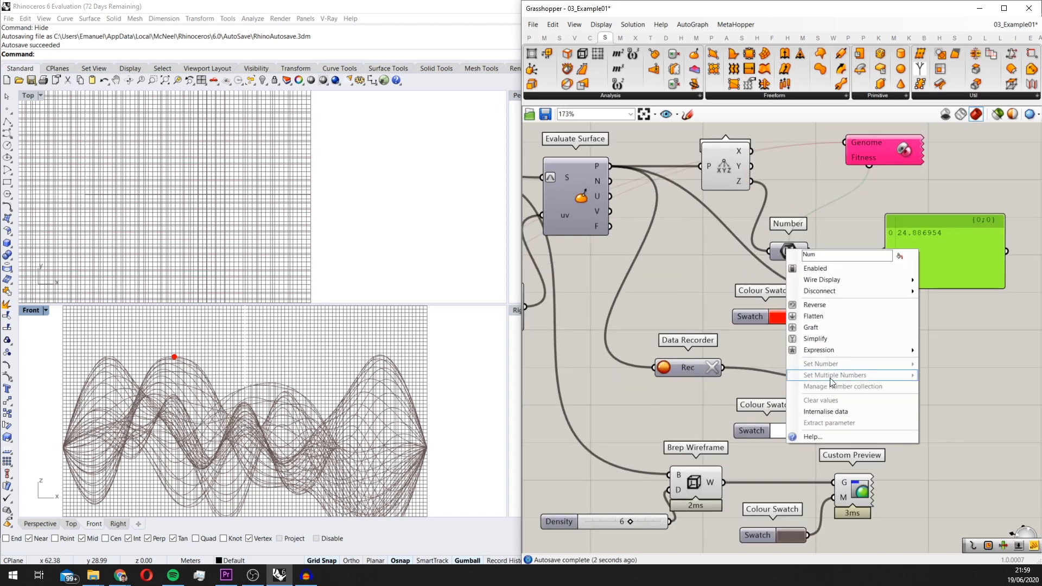
pyautogui.click(833, 412)
pyautogui.moveTo(1029, 330); pyautogui.dragTo(897, 236)
pyautogui.moveTo(893, 237)
pyautogui.mouseDown()
pyautogui.moveTo(904, 240)
pyautogui.moveTo(899, 232)
pyautogui.mouseUp()
pyautogui.moveTo(783, 246); pyautogui.dragTo(882, 221)
pyautogui.moveTo(997, 268); pyautogui.dragTo(1040, 263)
# Move the standalone Number parameter and its panel into the empty canvas area beside the Custom Preview components
pyautogui.scroll(-5, 989, 259)
pyautogui.moveTo(1020, 218); pyautogui.dragTo(961, 276, button='right')
pyautogui.moveTo(961, 275); pyautogui.dragTo(853, 301)
pyautogui.click(929, 371)
pyautogui.moveTo(764, 270); pyautogui.dragTo(809, 286)
pyautogui.moveTo(971, 324); pyautogui.dragTo(941, 314)
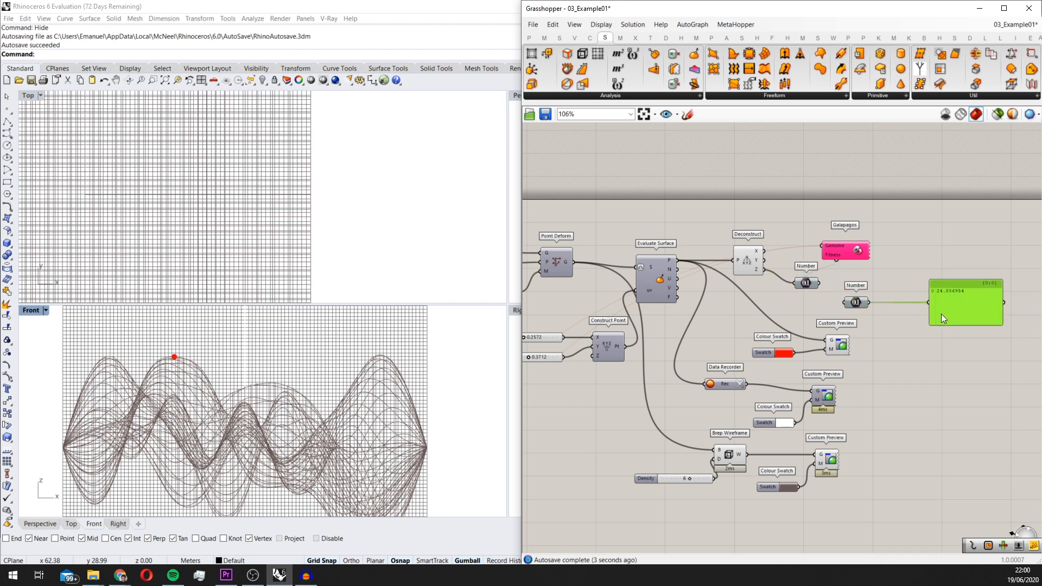
pyautogui.moveTo(861, 303); pyautogui.dragTo(891, 302)
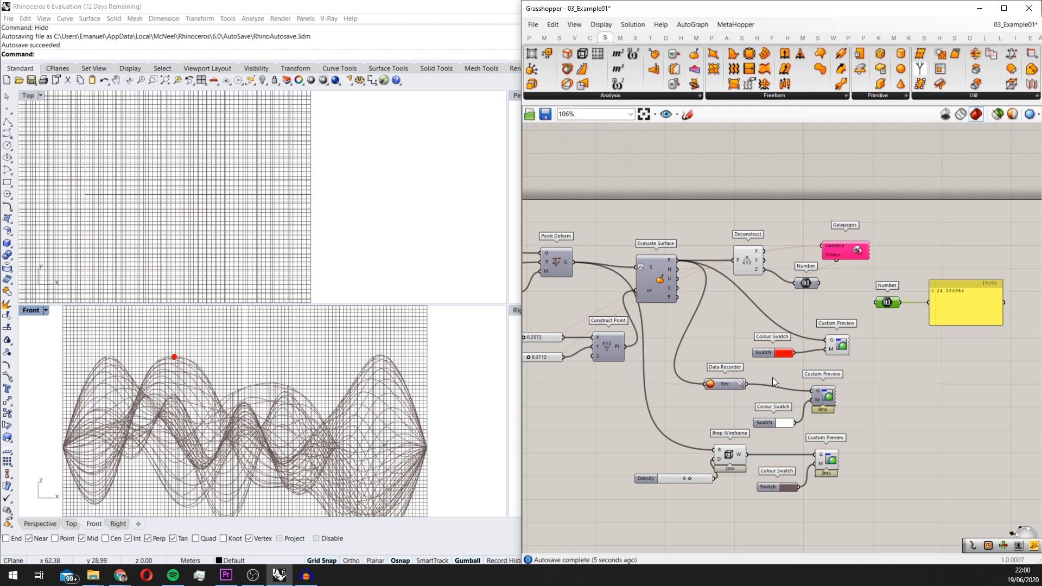
# Clear the recorded points from the Data Recorder and maximise the Perspective view of the surface
pyautogui.click(743, 383)
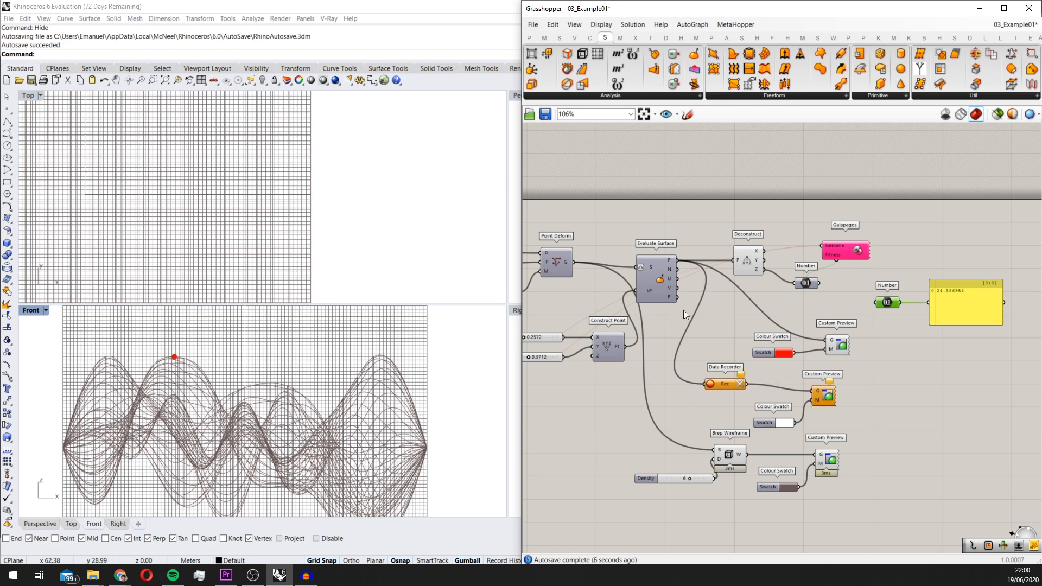
pyautogui.click(516, 95)
pyautogui.doubleClick(516, 96)
pyautogui.moveTo(263, 296); pyautogui.dragTo(393, 307, button='right')
pyautogui.scroll(1, 820, 286)
# In the Galapagos options, set Inbreeding to 40%, Maintain to 10% and Initial Boost to 5
pyautogui.click(851, 248)
pyautogui.doubleClick(851, 246)
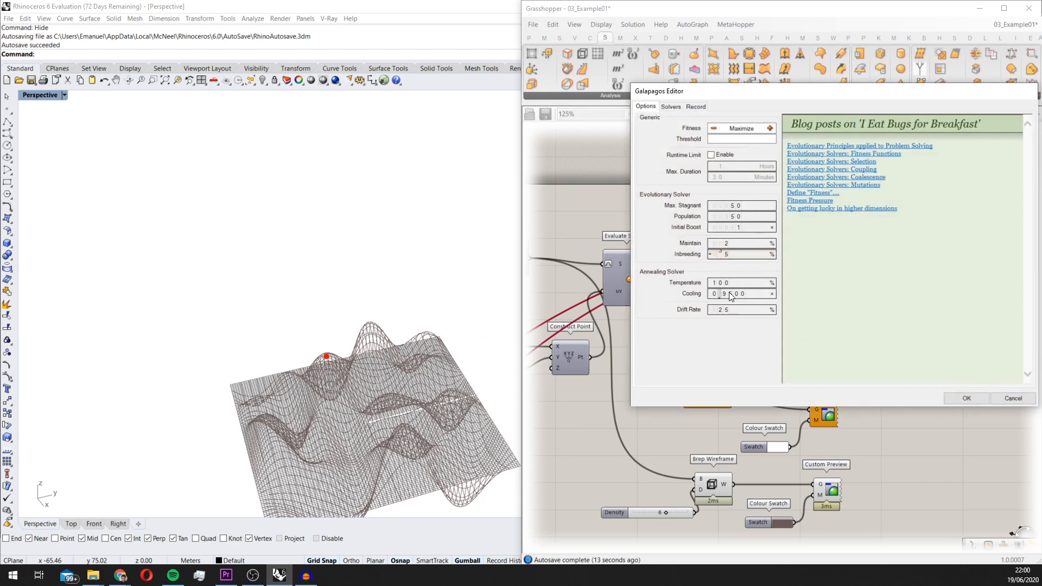
pyautogui.moveTo(729, 255); pyautogui.dragTo(737, 308)
pyautogui.moveTo(725, 246); pyautogui.dragTo(745, 171)
pyautogui.moveTo(731, 231); pyautogui.dragTo(748, 199)
# Run the evolutionary solver for several generations, stop it and accept the result
pyautogui.click(671, 107)
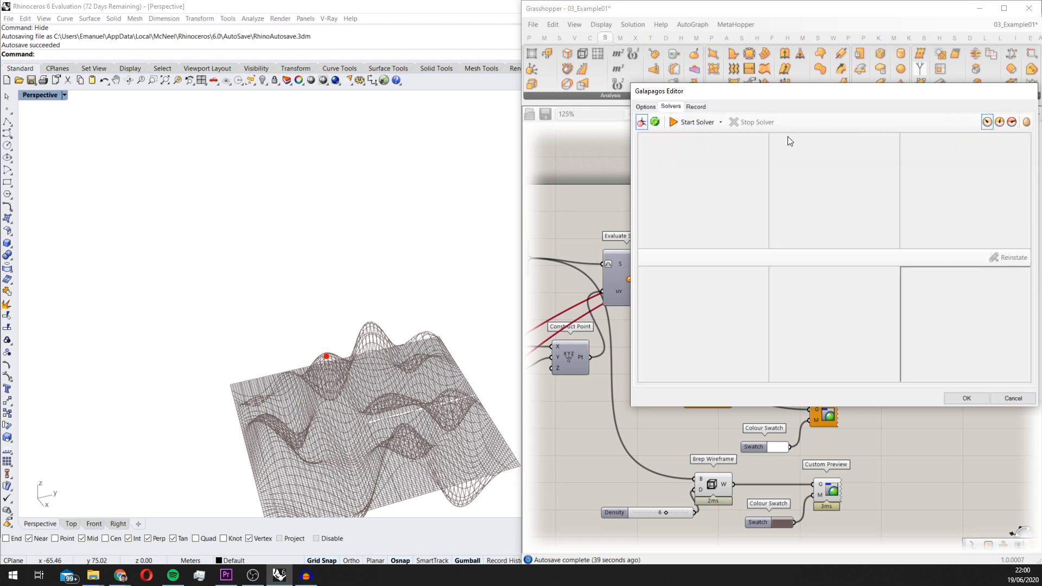
pyautogui.click(705, 122)
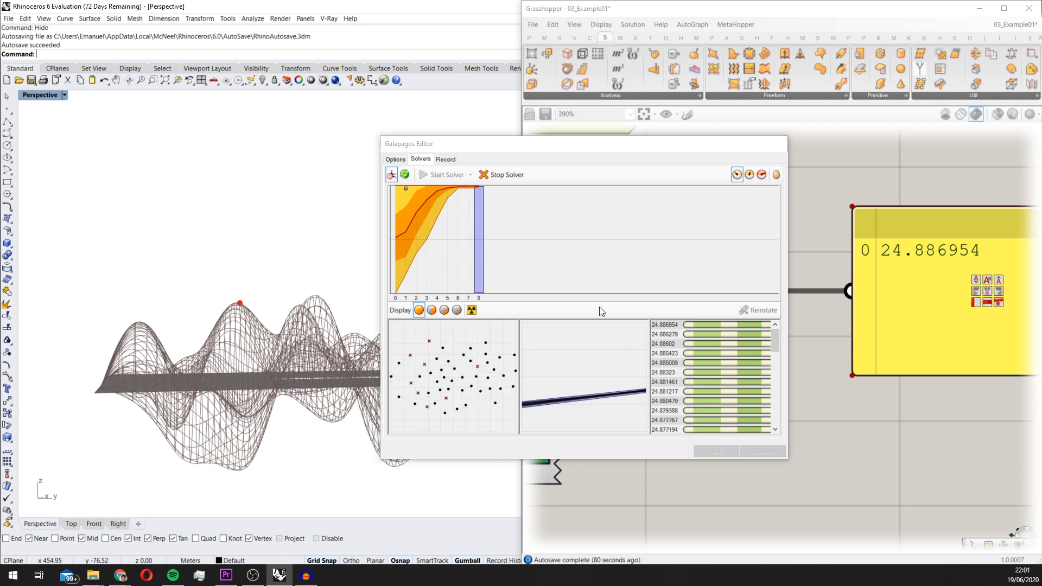
pyautogui.click(497, 176)
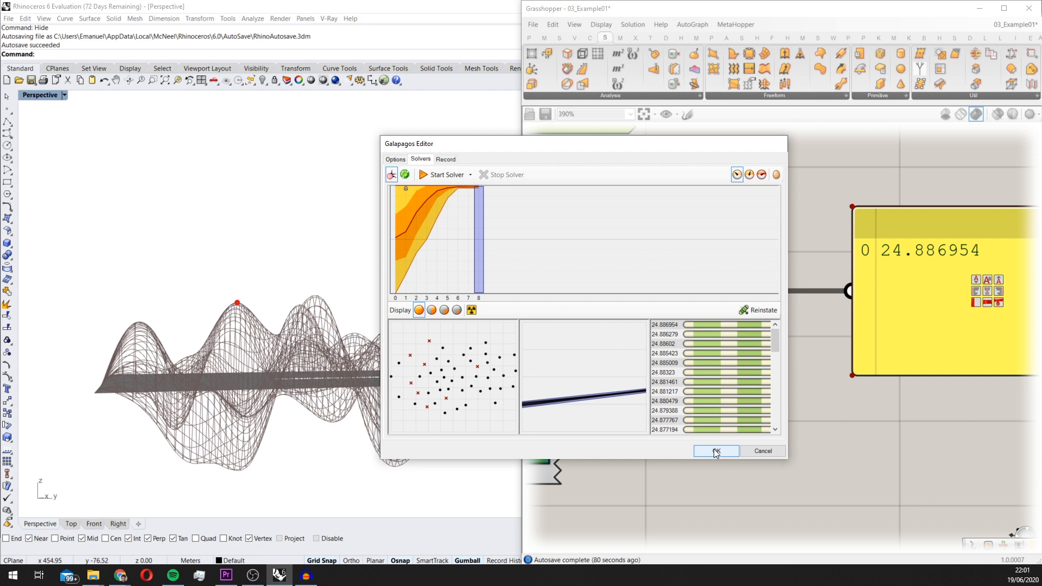
pyautogui.click(716, 453)
# Move the Y coordinate slider to 0.6313 to shift the red point off the peak, reverting a trial change to X
pyautogui.scroll(-3, 795, 321)
pyautogui.moveTo(780, 422); pyautogui.dragTo(897, 393, button='right')
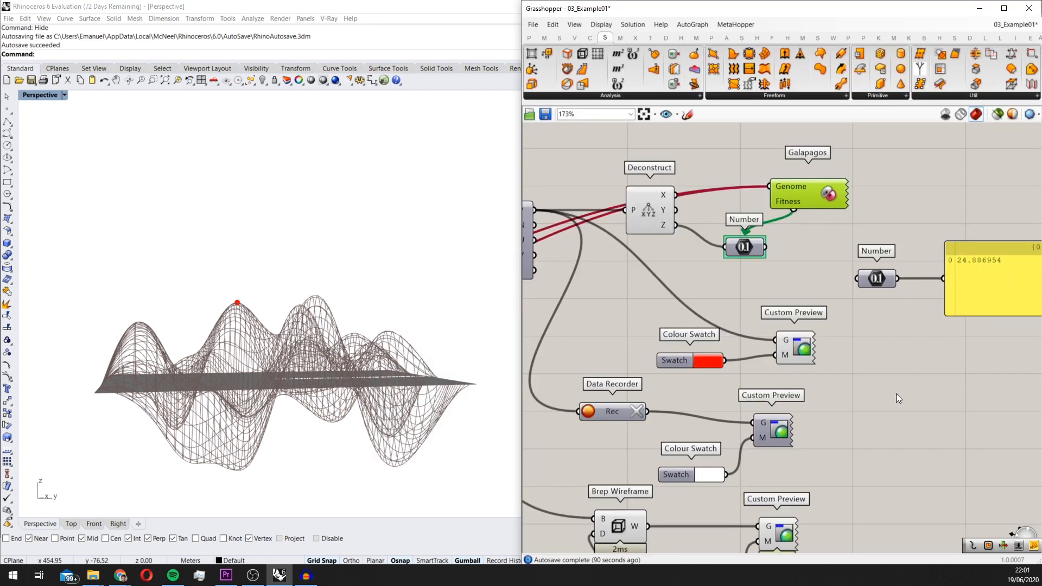
pyautogui.scroll(-2, 896, 393)
pyautogui.moveTo(569, 438); pyautogui.dragTo(676, 412, button='right')
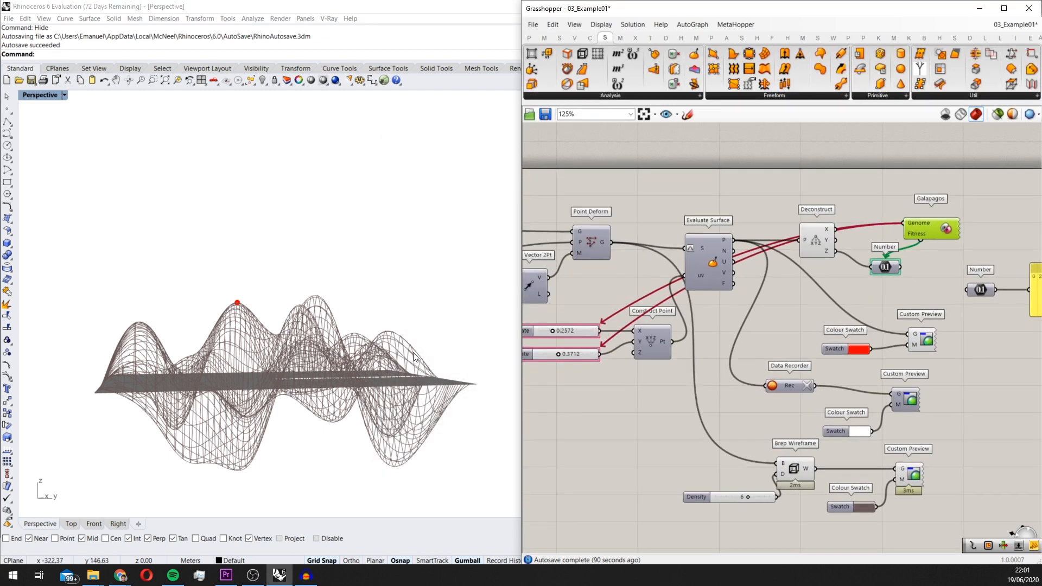
pyautogui.scroll(-1, 733, 327)
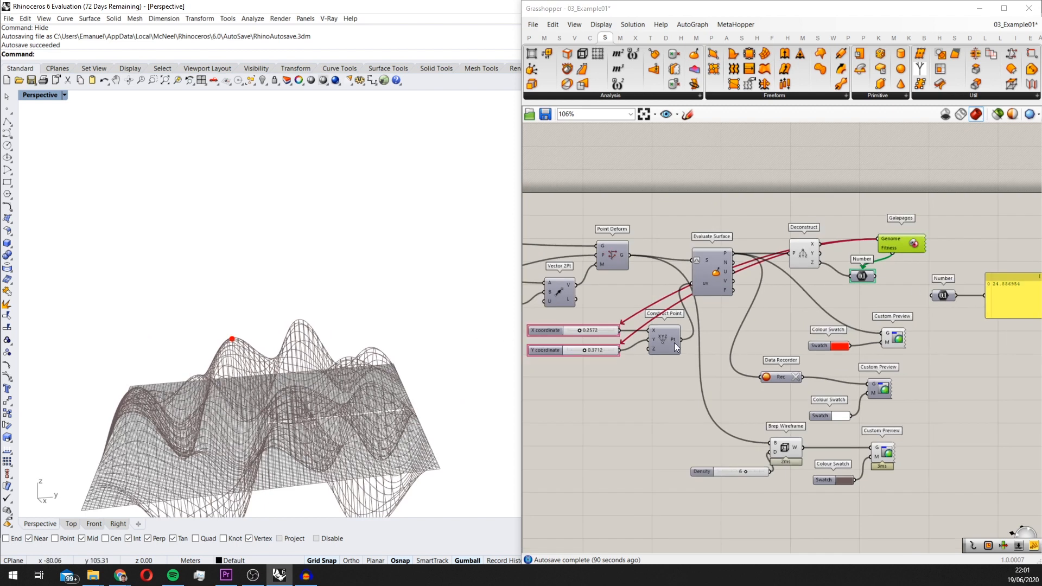
pyautogui.scroll(1, 846, 309)
pyautogui.scroll(-4, 235, 371)
pyautogui.moveTo(704, 327); pyautogui.dragTo(950, 319, button='right')
pyautogui.scroll(5, 733, 332)
pyautogui.moveTo(676, 350); pyautogui.dragTo(708, 350)
pyautogui.moveTo(663, 297); pyautogui.dragTo(737, 308)
pyautogui.hotkey('ctrl', 'z')
# Examine the red point's position on the surface from several angles and review the stored height in the panel
pyautogui.moveTo(397, 310); pyautogui.dragTo(413, 334, button='right')
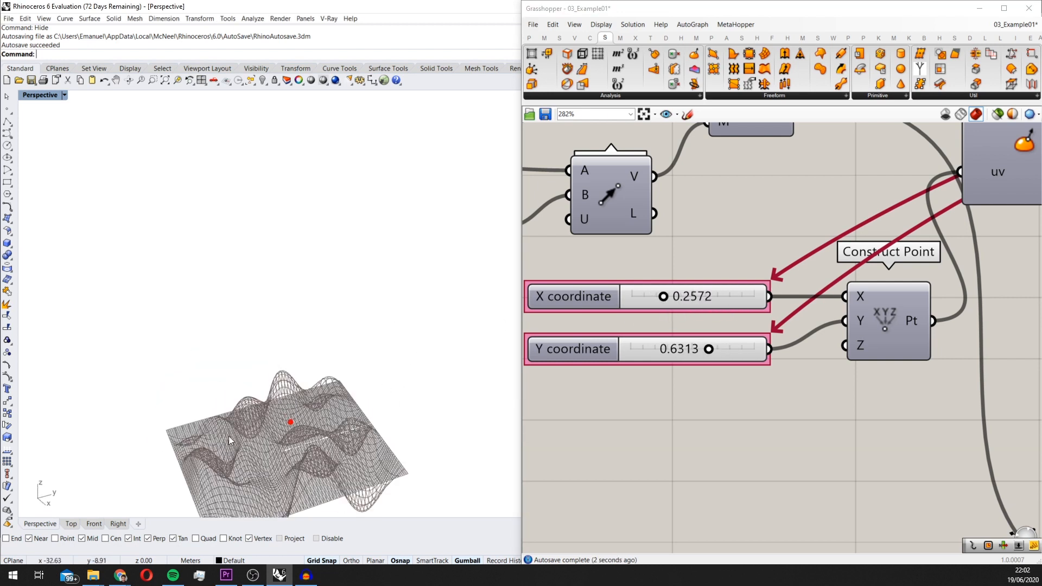
pyautogui.scroll(-3, 728, 342)
pyautogui.moveTo(864, 326); pyautogui.dragTo(662, 327, button='right')
pyautogui.scroll(-4, 663, 327)
pyautogui.moveTo(906, 282); pyautogui.dragTo(788, 300, button='right')
pyautogui.scroll(2, 788, 300)
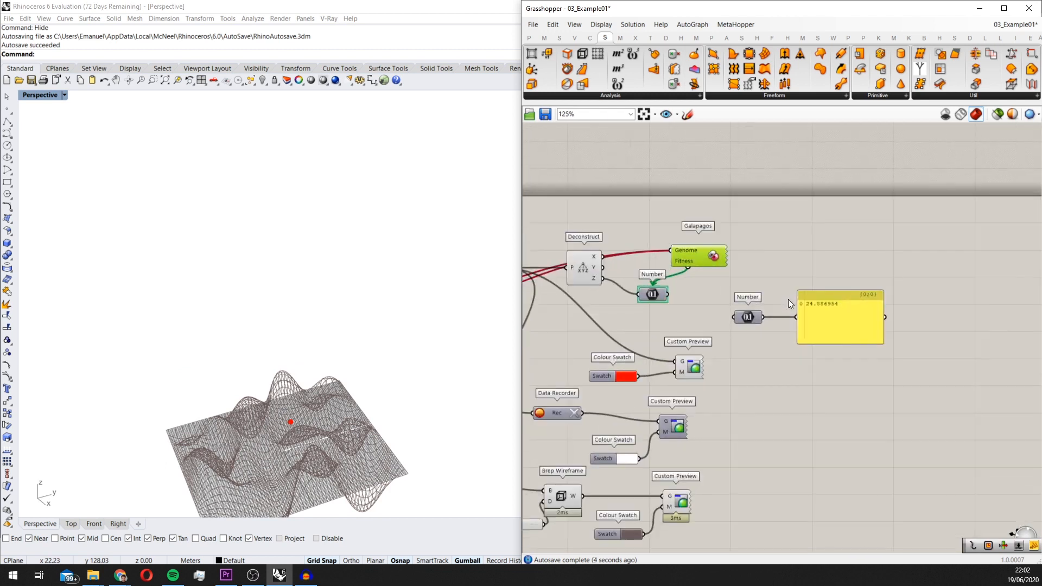
pyautogui.scroll(1, 718, 281)
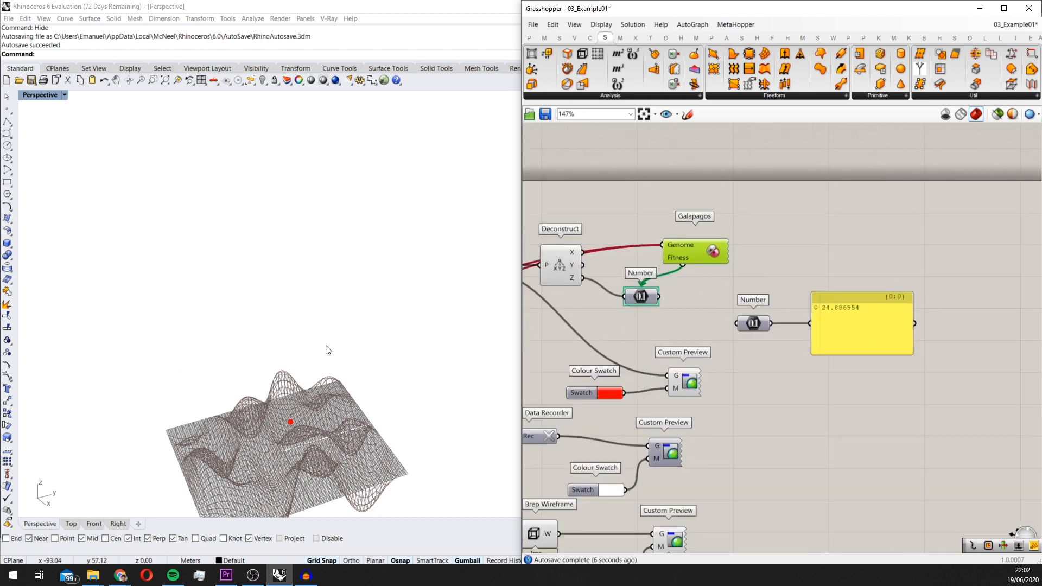
pyautogui.moveTo(326, 349); pyautogui.dragTo(358, 335, button='right')
pyautogui.scroll(-4, 399, 377)
pyautogui.moveTo(399, 377); pyautogui.dragTo(385, 397, button='right')
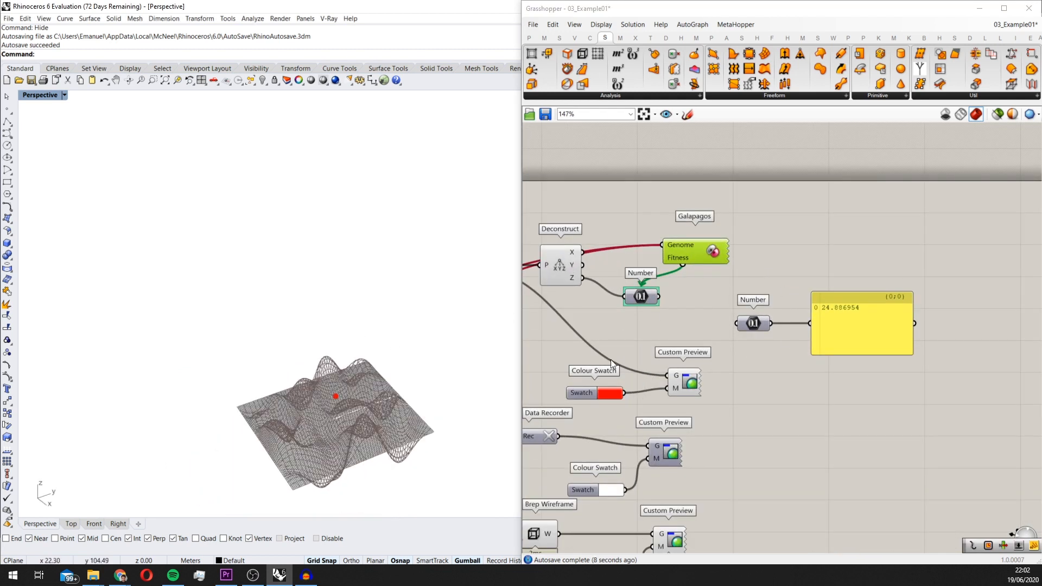
pyautogui.moveTo(614, 365); pyautogui.dragTo(828, 315, button='right')
pyautogui.scroll(-2, 828, 315)
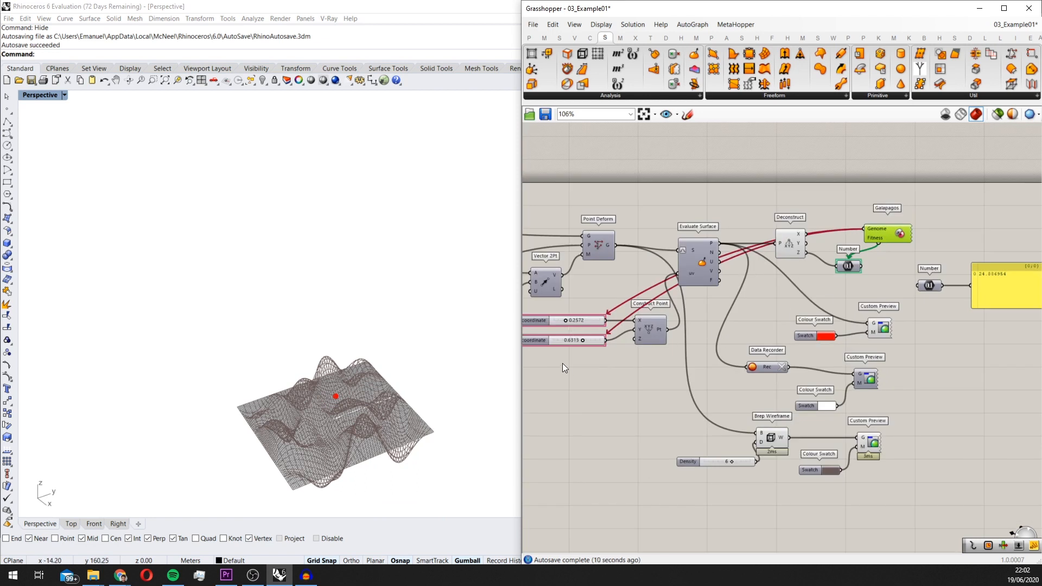
pyautogui.moveTo(405, 412); pyautogui.dragTo(396, 376, button='right')
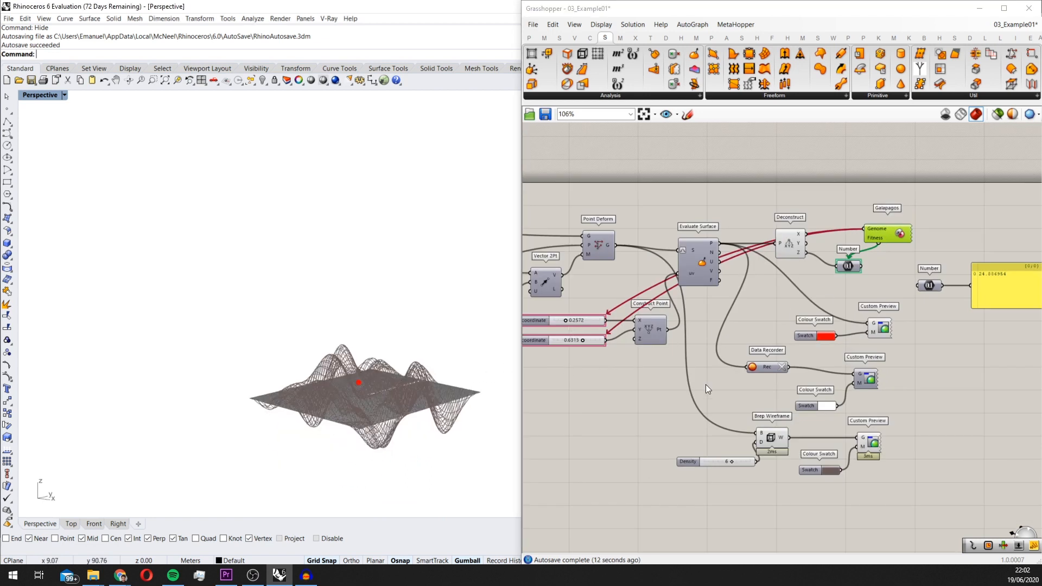
pyautogui.scroll(1, 1015, 279)
pyautogui.moveTo(988, 332); pyautogui.dragTo(843, 369, button='right')
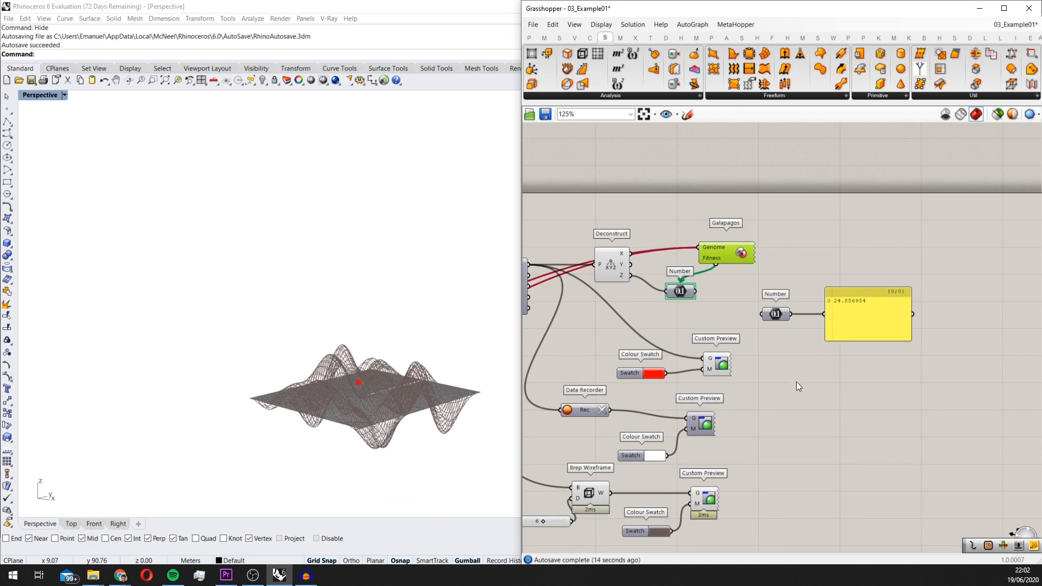
# Raise Inbreeding in the Galapagos options and rerun the solver with all genomes displayed in the viewport
pyautogui.scroll(2, 798, 247)
pyautogui.doubleClick(711, 244)
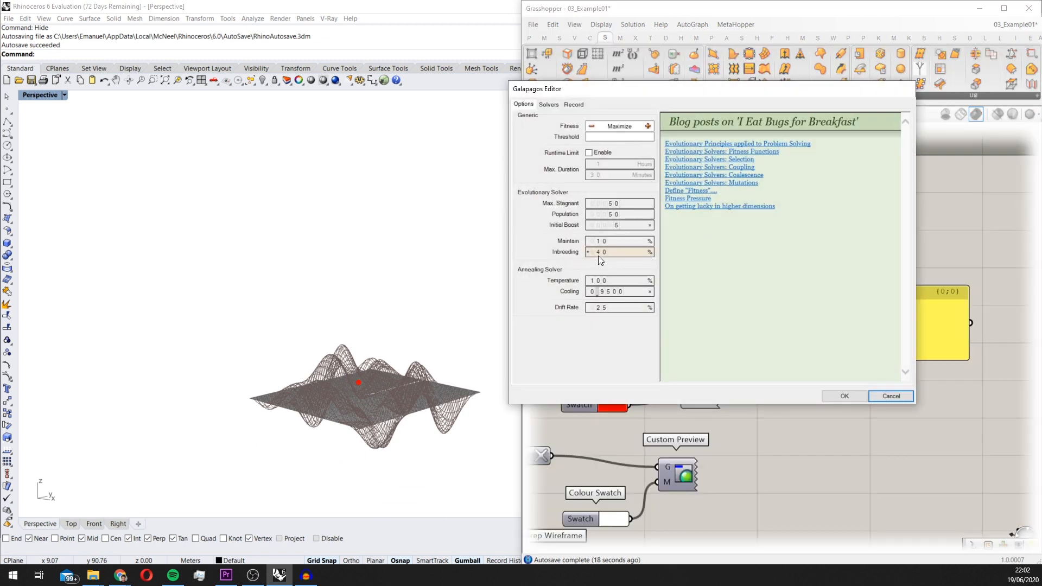
pyautogui.scroll(1, 599, 252)
pyautogui.click(549, 105)
pyautogui.moveTo(790, 89); pyautogui.dragTo(869, 84)
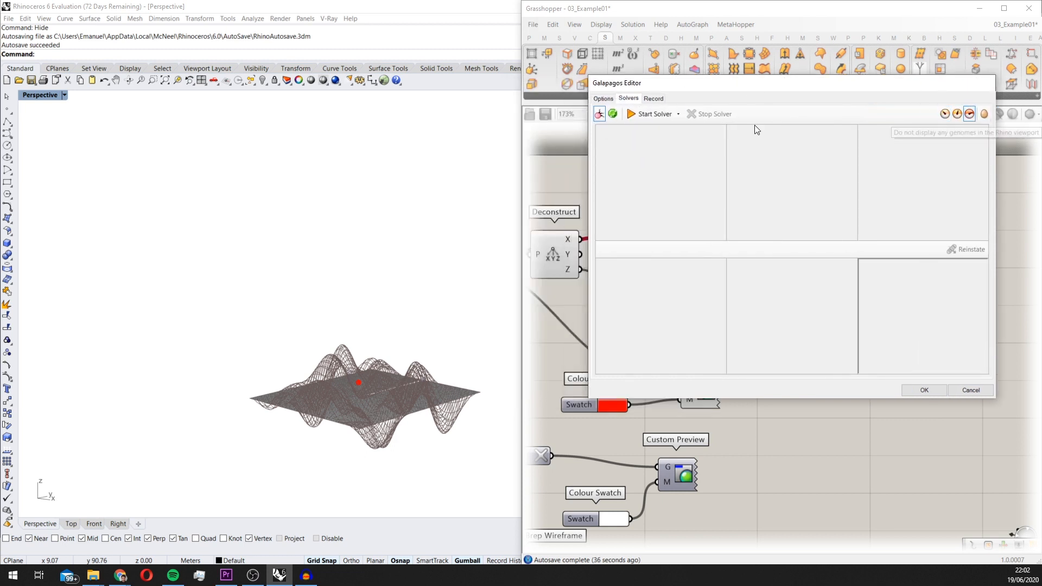
pyautogui.click(654, 114)
pyautogui.click(947, 115)
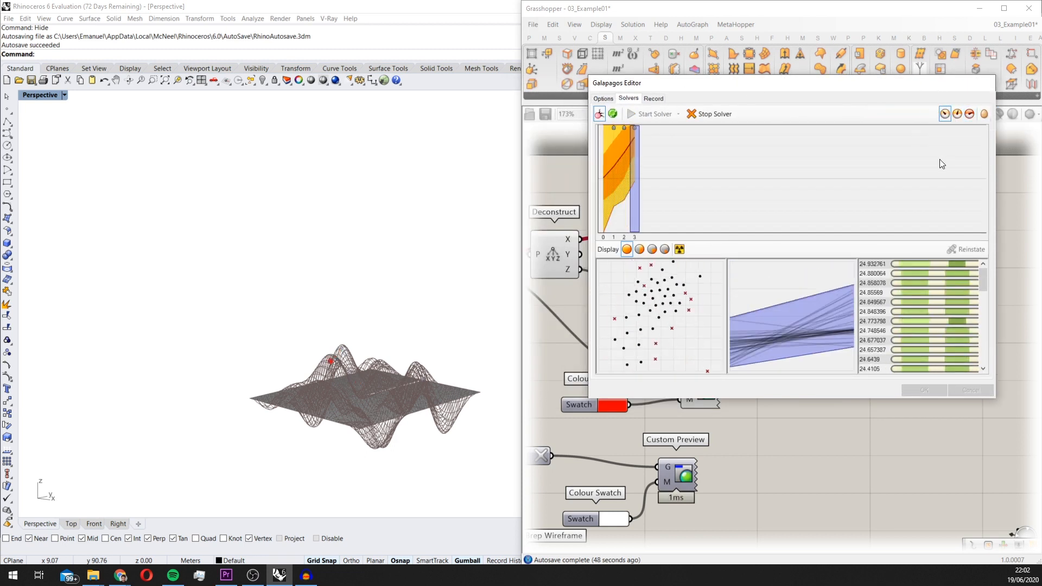
# Place the Galapagos editor beside the stored height panel and select the fittest genome to compare the two values
pyautogui.moveTo(875, 83); pyautogui.dragTo(669, 120)
pyautogui.scroll(2, 901, 317)
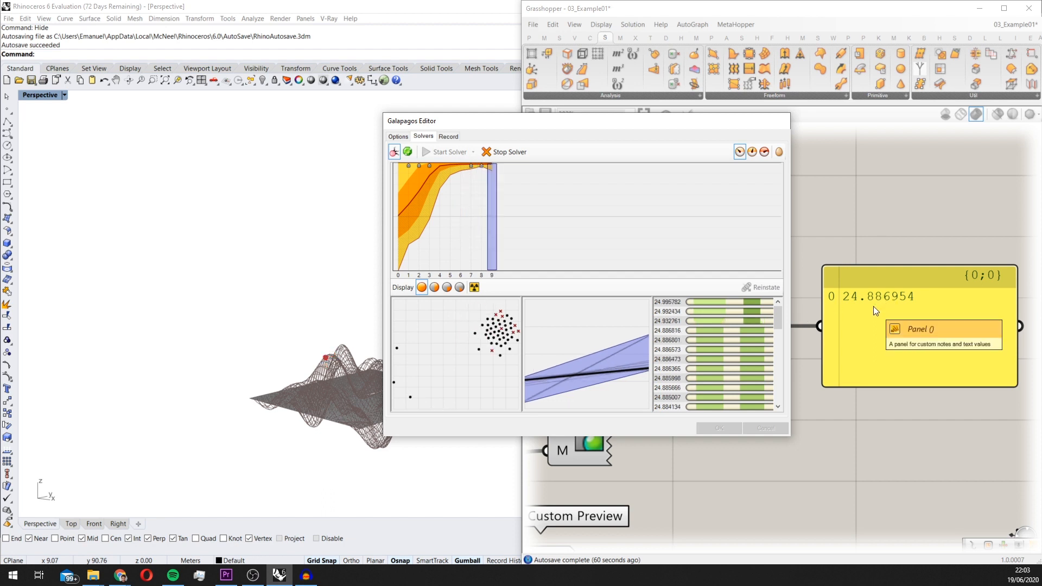
pyautogui.click(674, 303)
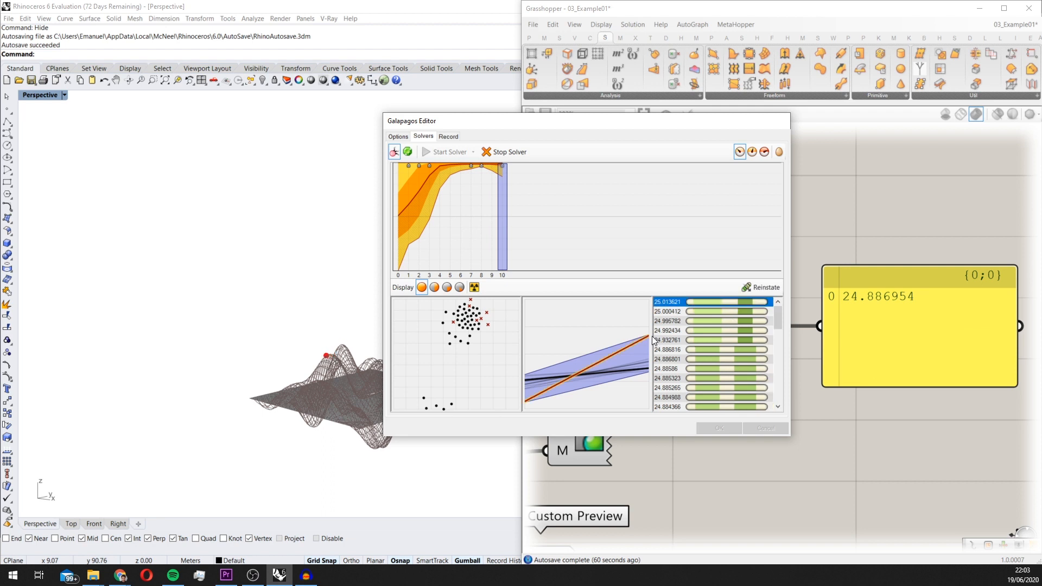
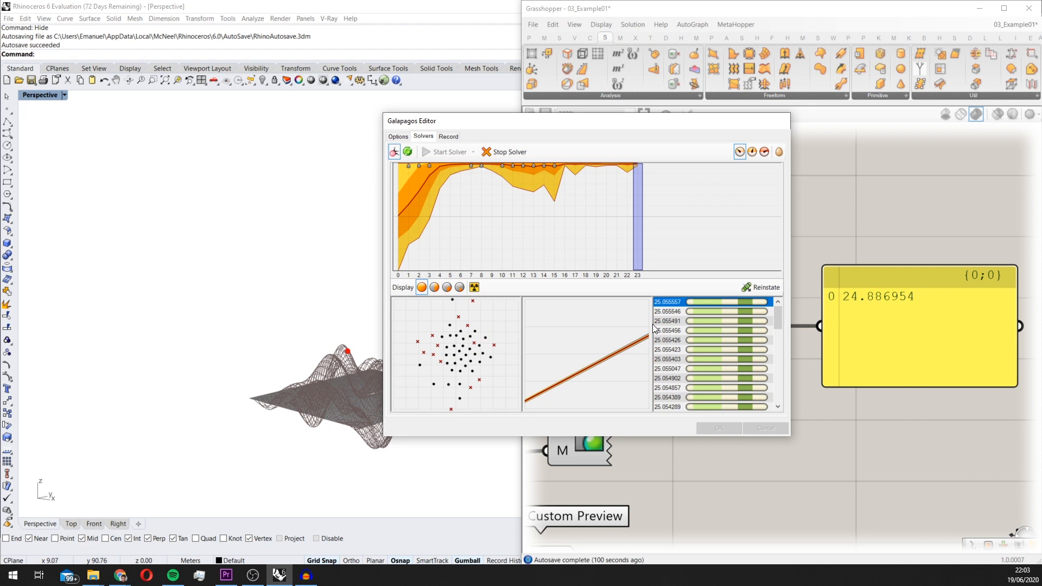
# View the surface from the side, restore the four-viewport layout and trigger the radiation option on the running Galapagos solver
pyautogui.moveTo(367, 312)
pyautogui.mouseDown(button='right')
pyautogui.moveTo(375, 299)
pyautogui.moveTo(288, 323)
pyautogui.moveTo(293, 312)
pyautogui.moveTo(260, 296)
pyautogui.moveTo(212, 222)
pyautogui.mouseUp(button='right')
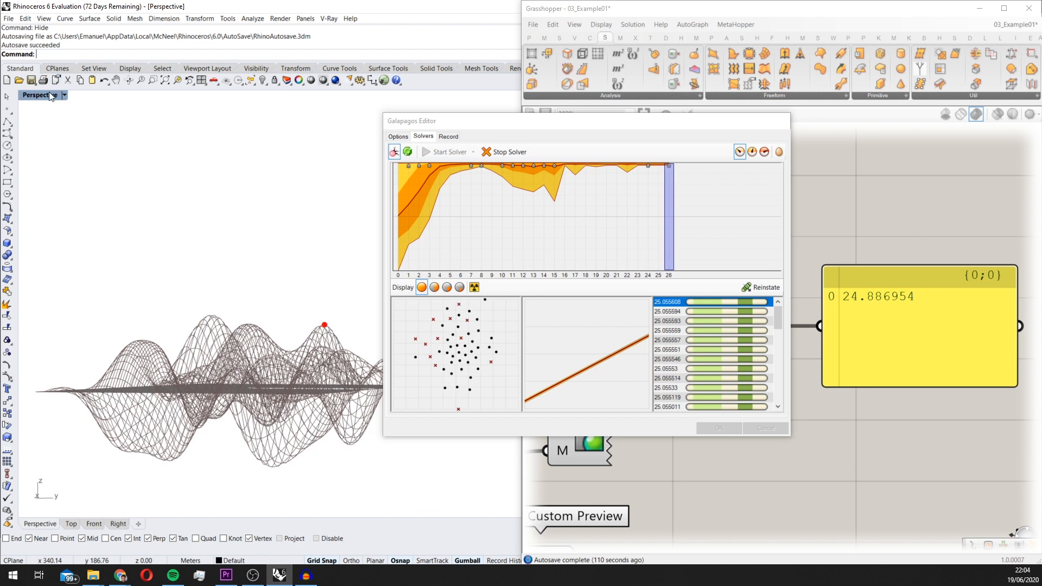
pyautogui.doubleClick(49, 94)
pyautogui.scroll(3, 203, 396)
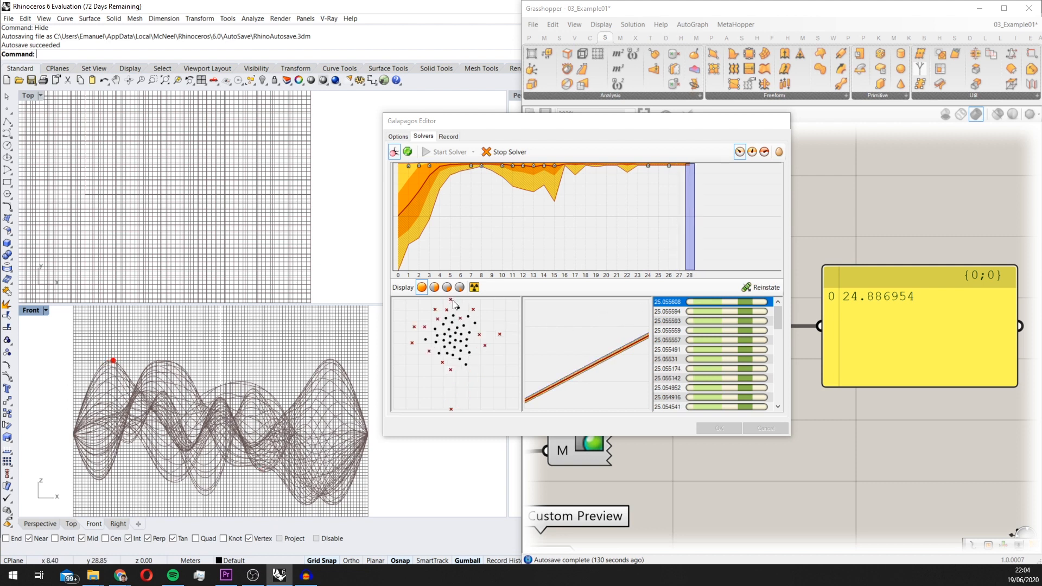
pyautogui.click(475, 287)
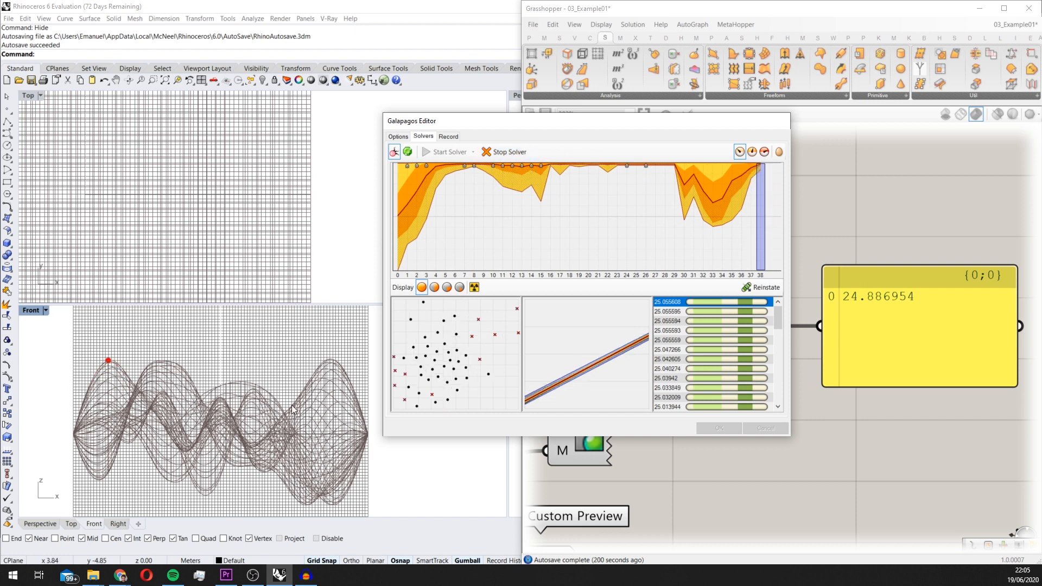
# Frame the surface in the Front and Top views, stop the solver and accept its result
pyautogui.scroll(-2, 346, 383)
pyautogui.scroll(-2, 335, 189)
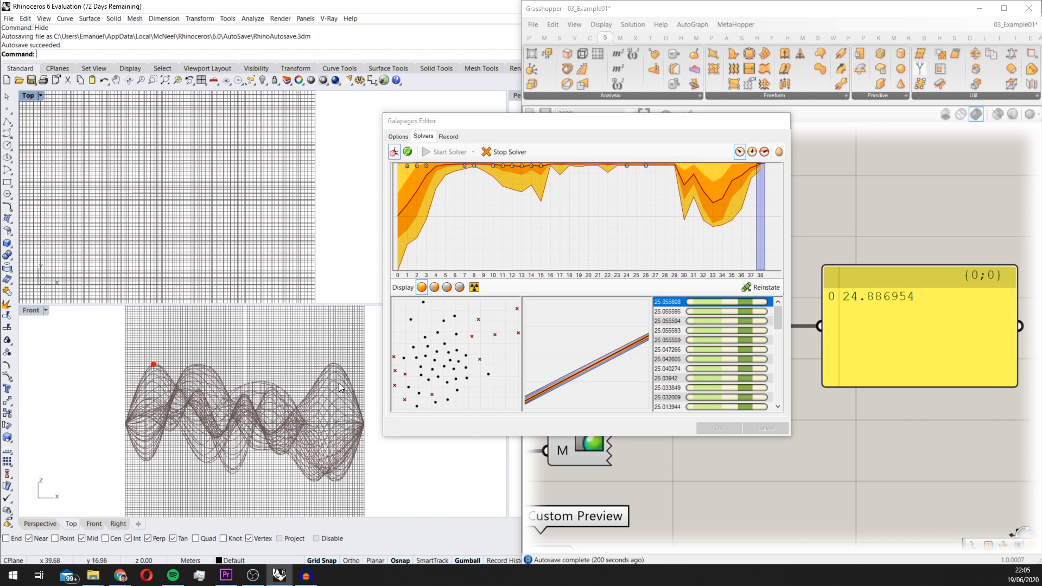
pyautogui.scroll(-2, 309, 231)
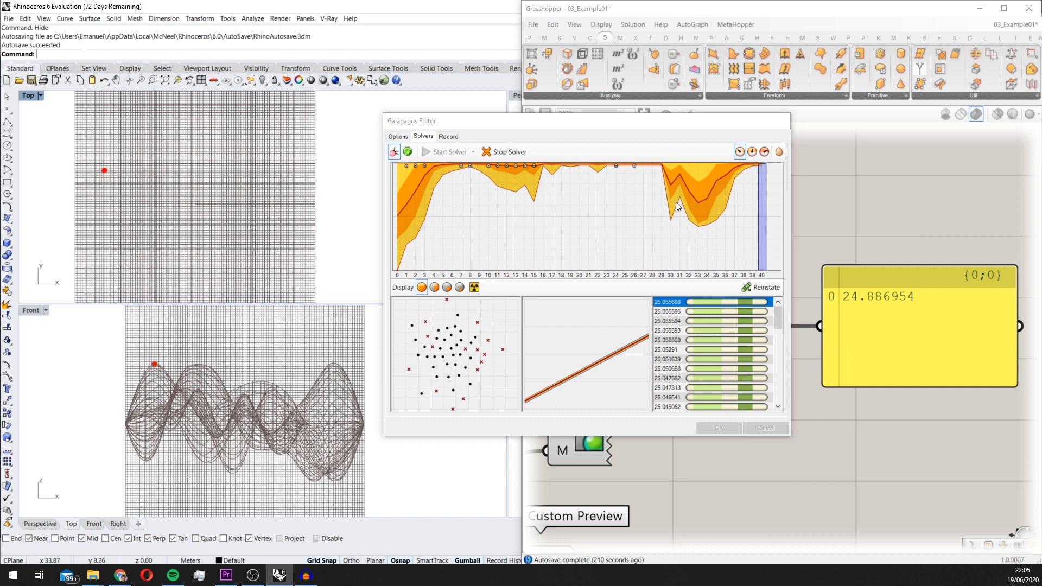
pyautogui.click(499, 154)
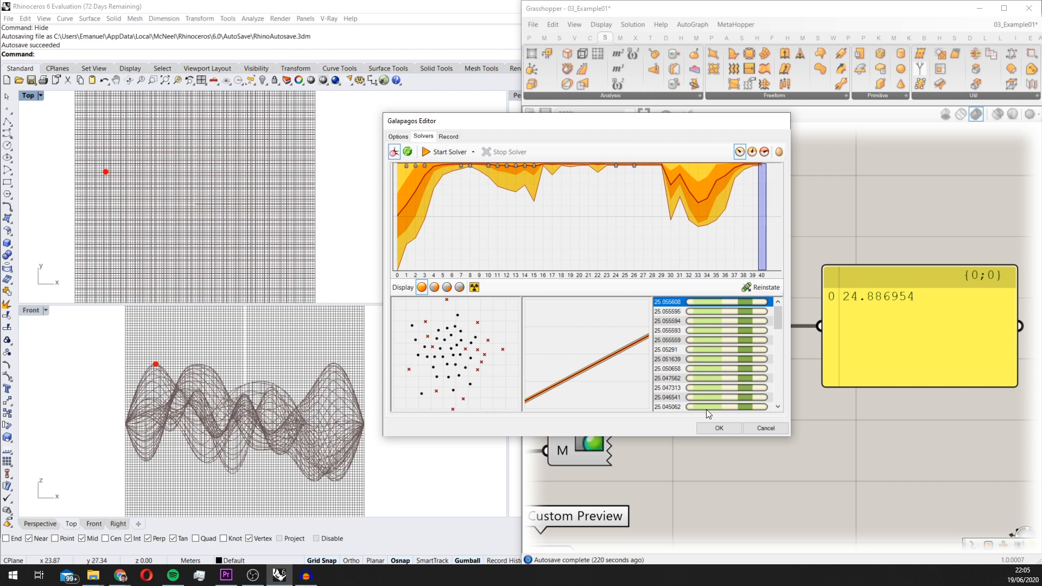
pyautogui.click(719, 428)
# Examine the fittest point and the recorded solver points on the surface from several angles in the Perspective view
pyautogui.scroll(-3, 582, 274)
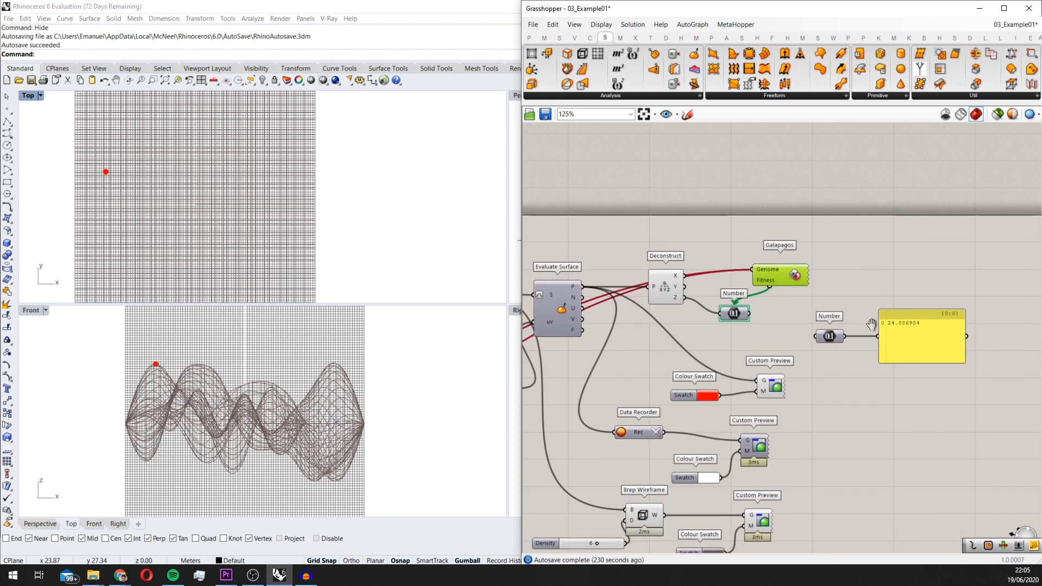
pyautogui.scroll(2, 848, 334)
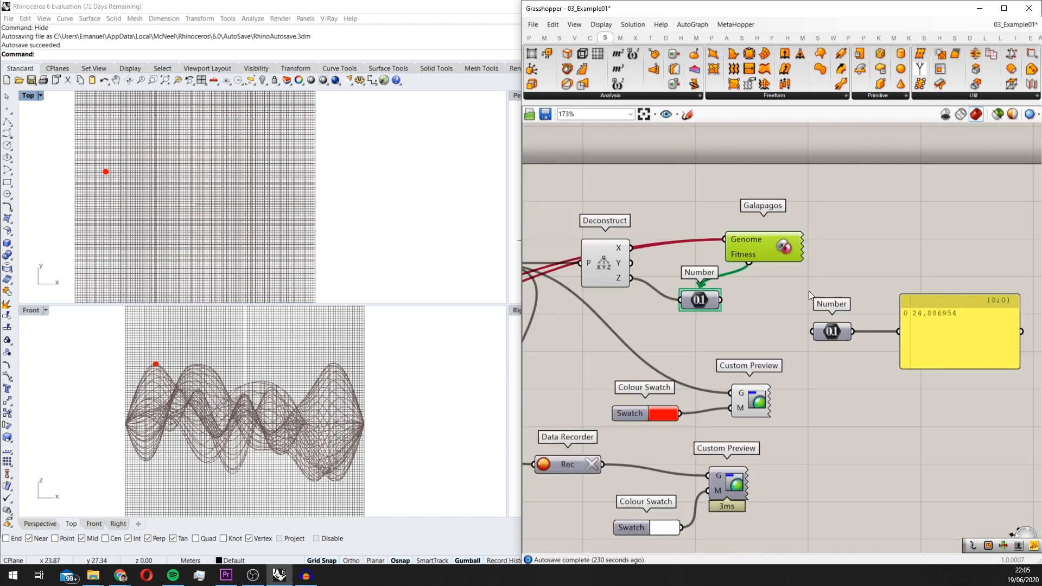
pyautogui.doubleClick(515, 95)
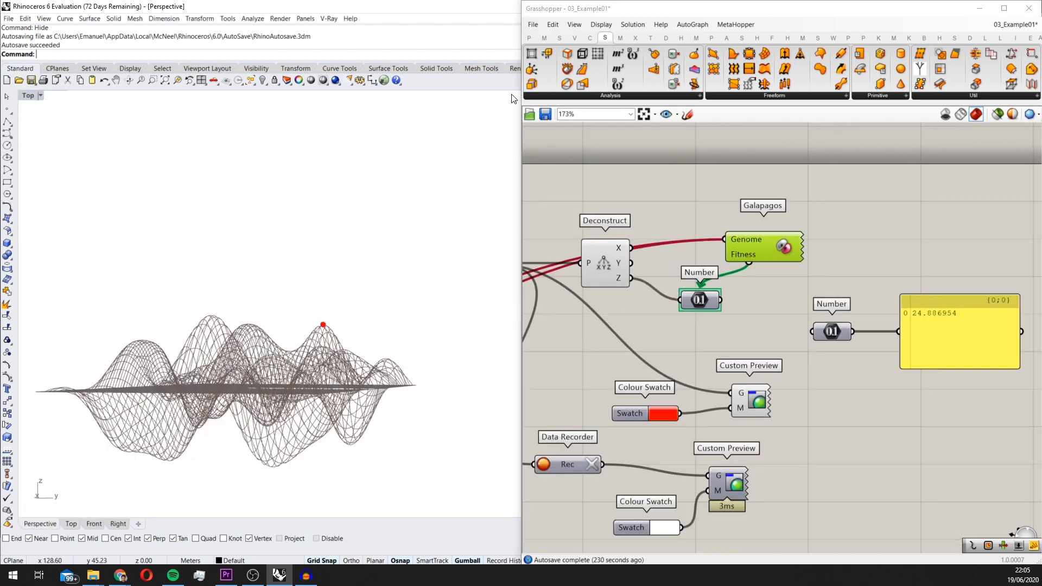
pyautogui.moveTo(295, 235)
pyautogui.mouseDown(button='right')
pyautogui.moveTo(309, 247)
pyautogui.moveTo(235, 323)
pyautogui.moveTo(243, 291)
pyautogui.mouseUp(button='right')
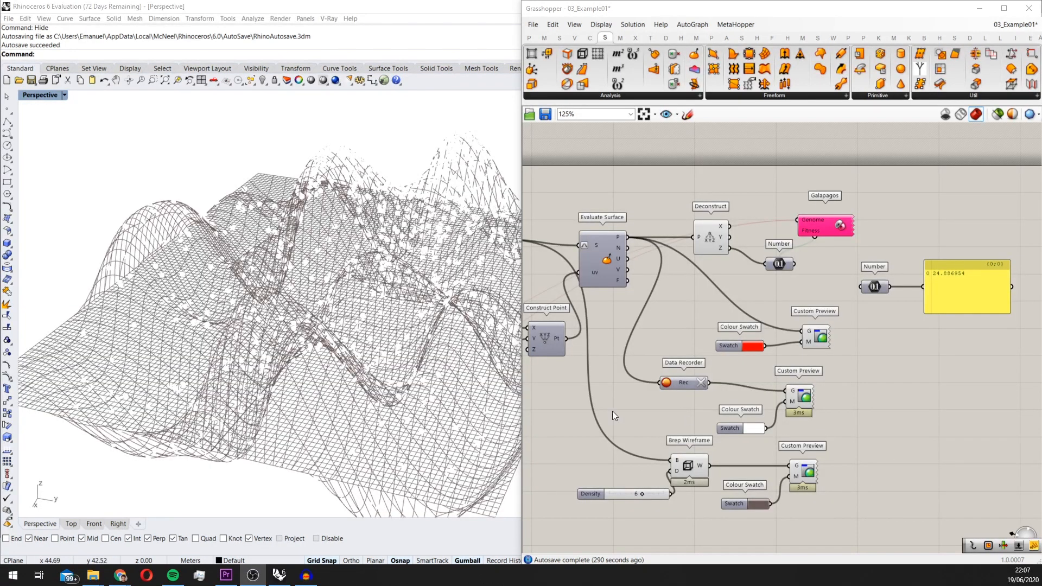
pyautogui.scroll(-6, 401, 363)
pyautogui.moveTo(409, 360); pyautogui.dragTo(474, 389, button='right')
pyautogui.scroll(4, 803, 451)
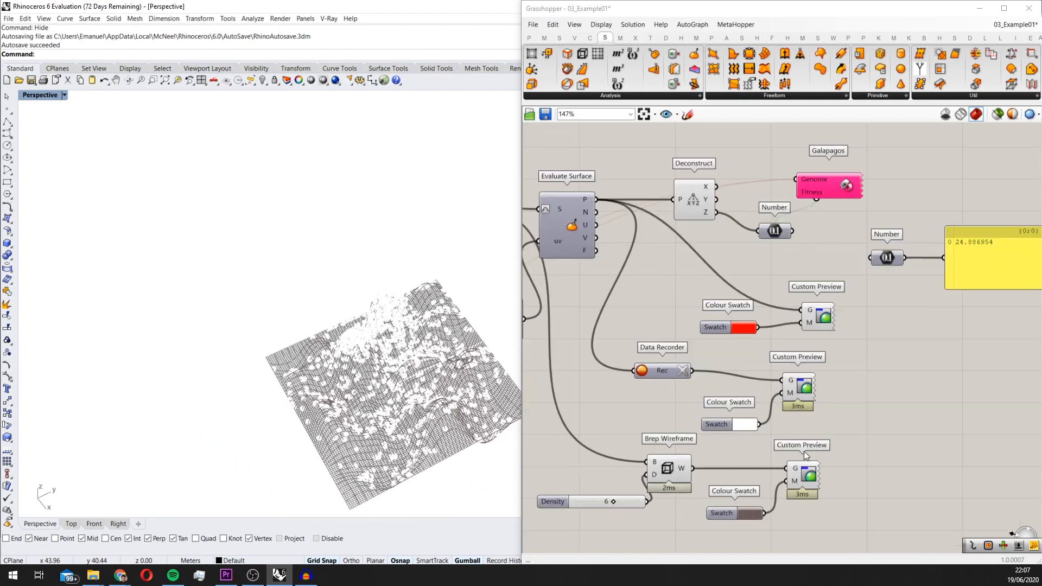
pyautogui.scroll(-1, 757, 391)
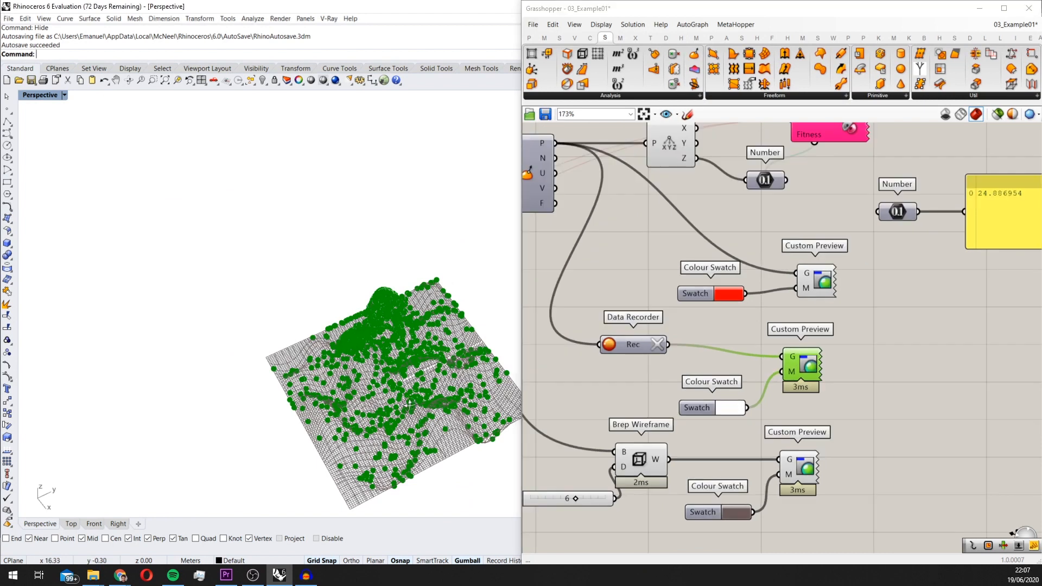
pyautogui.moveTo(408, 374); pyautogui.dragTo(416, 285, button='right')
pyautogui.moveTo(425, 349); pyautogui.dragTo(179, 278, button='right')
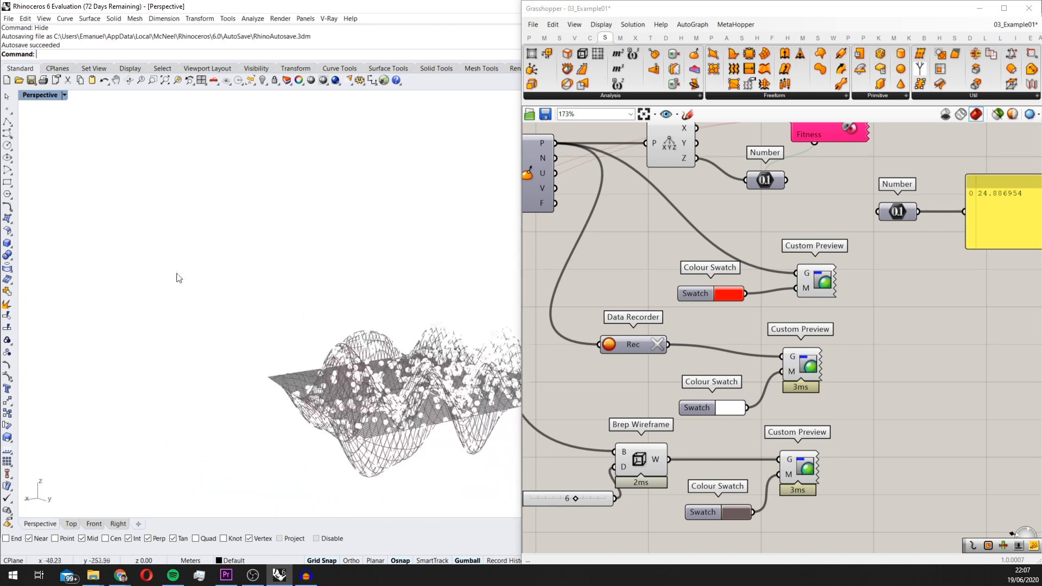
# Maximize the Front view and change the recorded points' colour swatch from white to dark grey
pyautogui.doubleClick(39, 96)
pyautogui.doubleClick(30, 315)
pyautogui.scroll(-10, 108, 327)
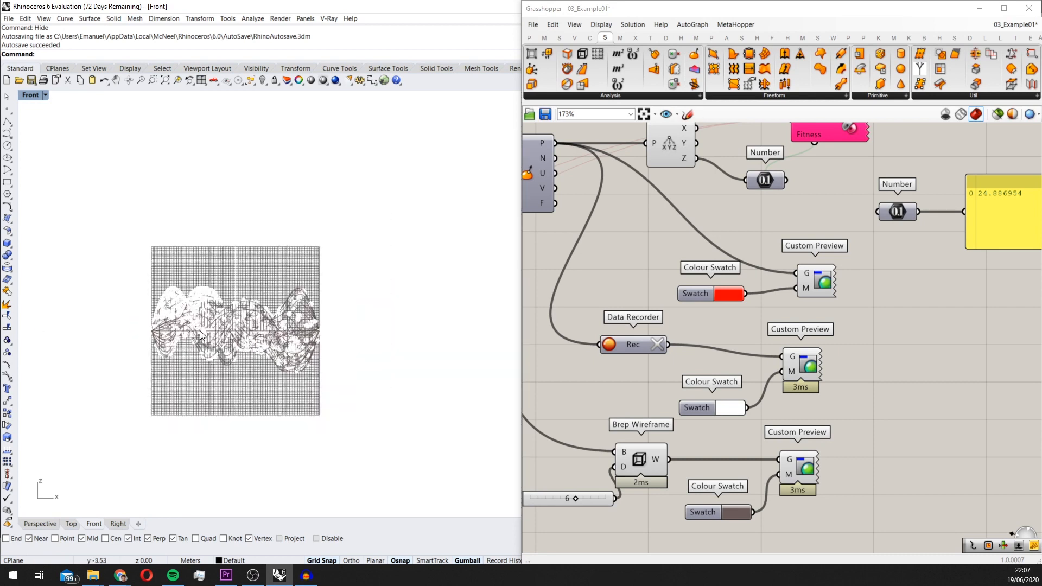
pyautogui.scroll(8, 228, 301)
pyautogui.moveTo(209, 287); pyautogui.dragTo(248, 292, button='right')
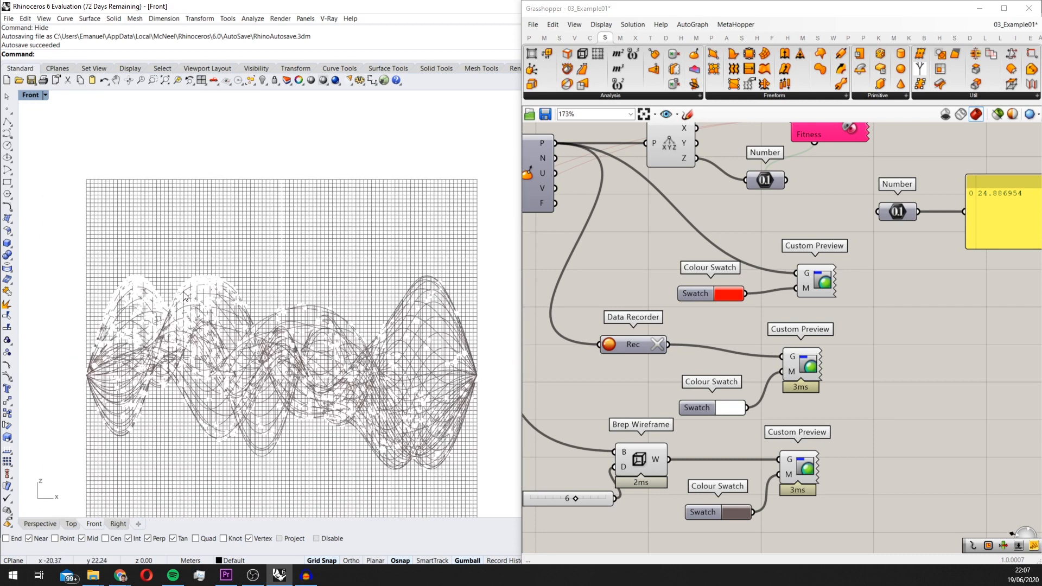
pyautogui.scroll(3, 456, 320)
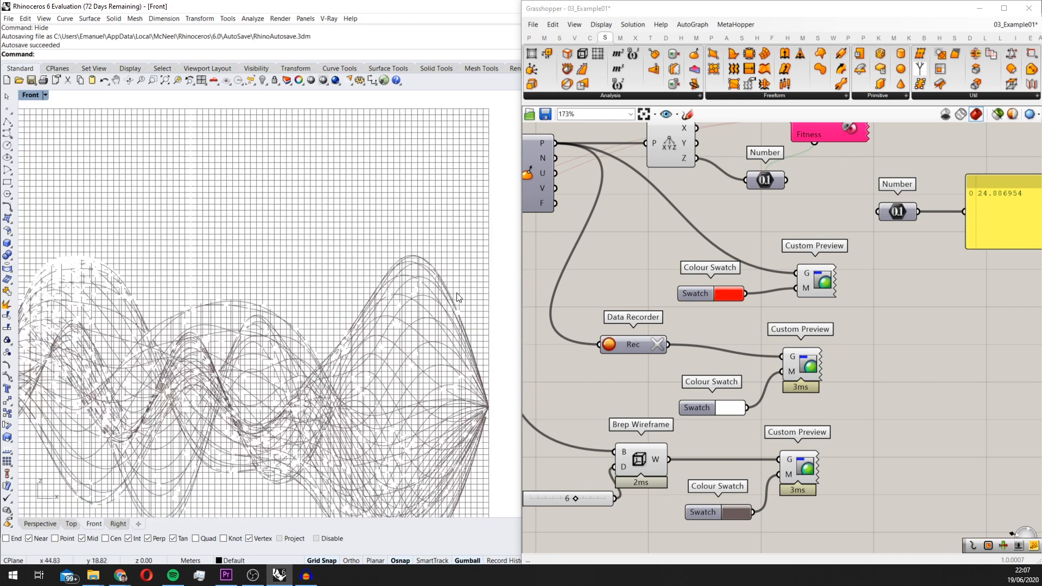
pyautogui.scroll(-3, 455, 297)
pyautogui.scroll(2, 434, 309)
pyautogui.click(719, 411)
pyautogui.moveTo(763, 441); pyautogui.dragTo(800, 458)
pyautogui.click(440, 279)
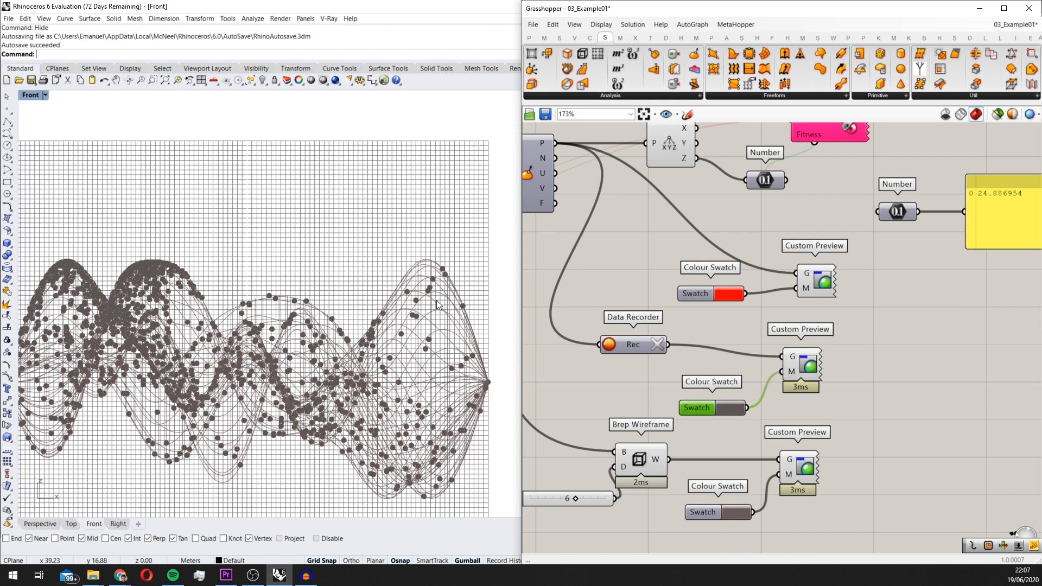
# Examine how the recorded points are distributed across the surface's peaks in the Front view, and review the definition
pyautogui.moveTo(424, 302); pyautogui.dragTo(438, 295, button='right')
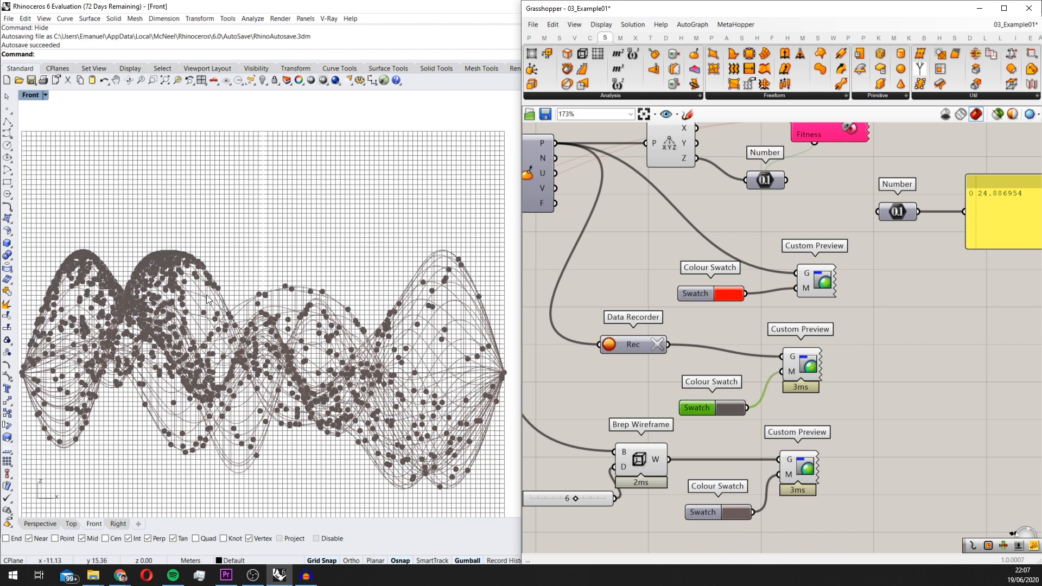
pyautogui.moveTo(122, 284); pyautogui.dragTo(144, 286, button='right')
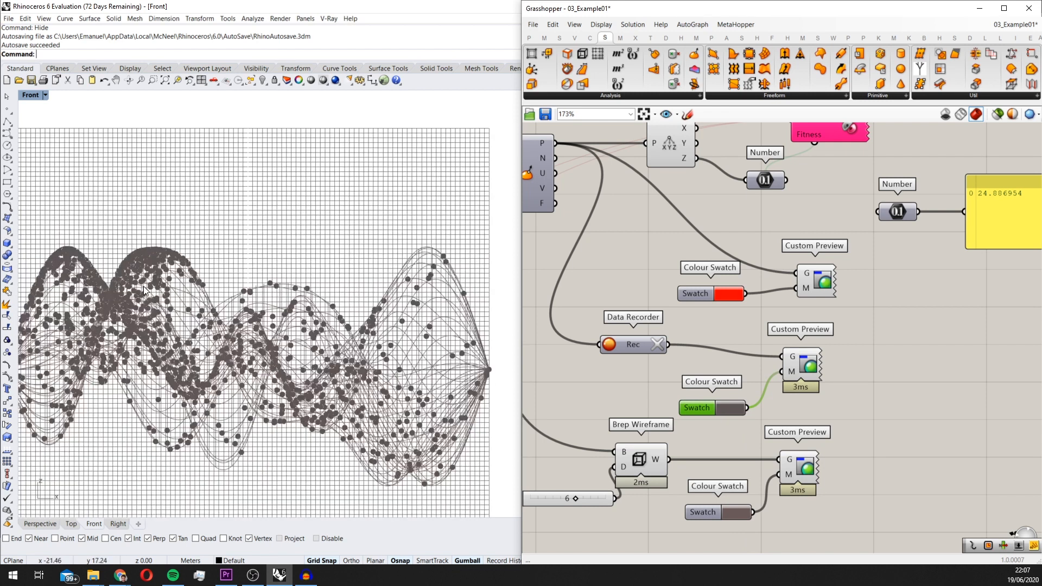
pyautogui.scroll(3, 34, 242)
pyautogui.scroll(-5, 44, 247)
pyautogui.scroll(6, 56, 252)
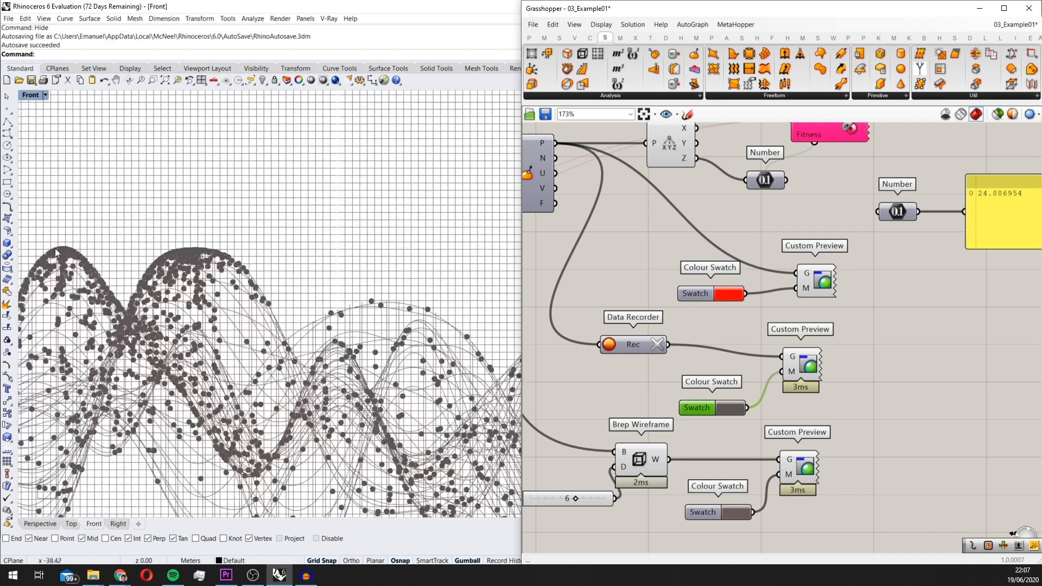
pyautogui.scroll(-4, 84, 251)
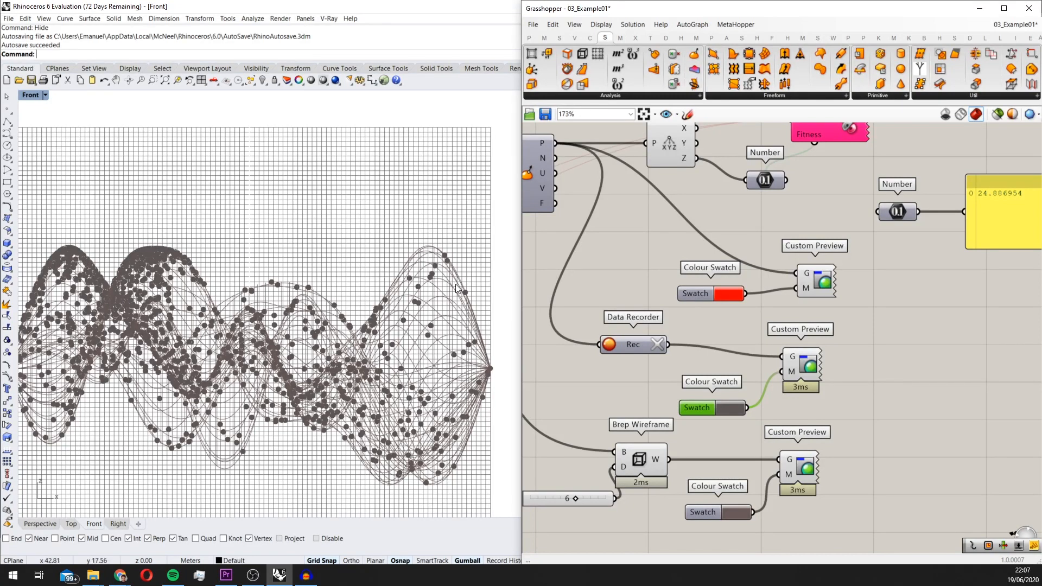
pyautogui.scroll(-3, 211, 336)
pyautogui.scroll(2, 212, 337)
pyautogui.scroll(2, 211, 337)
pyautogui.scroll(-3, 334, 321)
pyautogui.scroll(3, 237, 307)
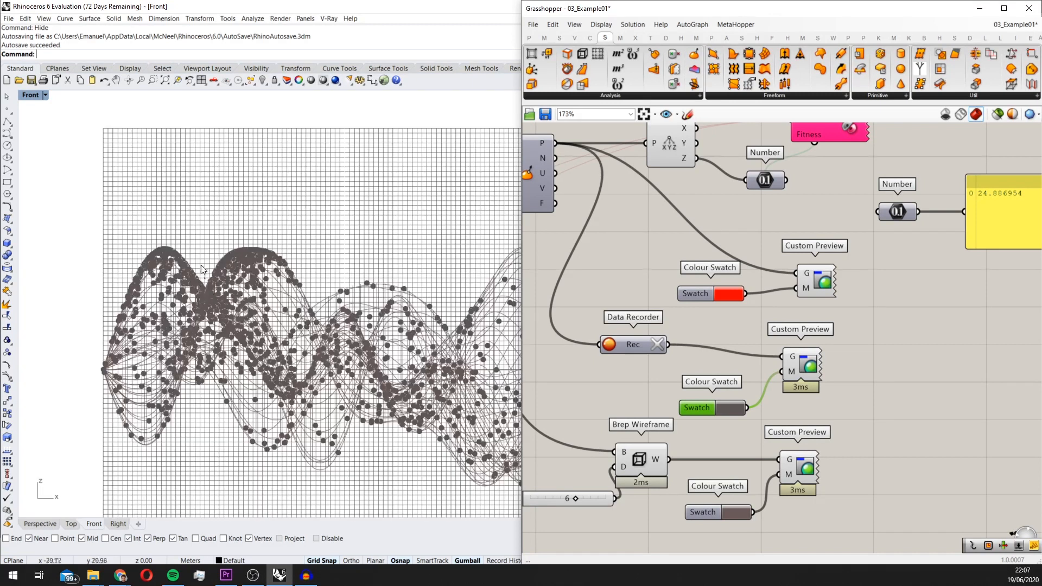
pyautogui.scroll(-6, 224, 268)
pyautogui.scroll(2, 300, 273)
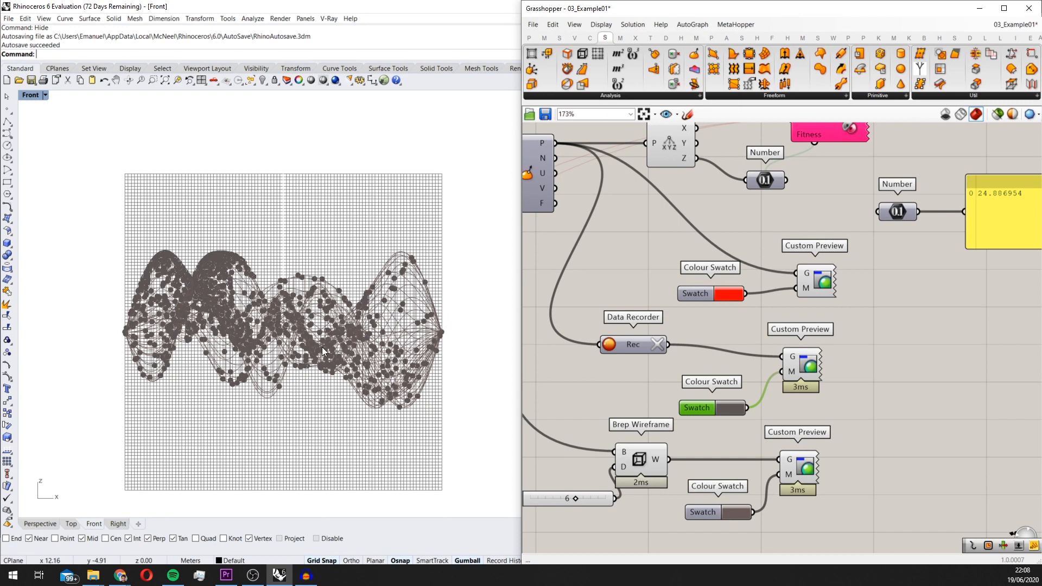
pyautogui.scroll(2, 394, 288)
pyautogui.scroll(-1, 411, 307)
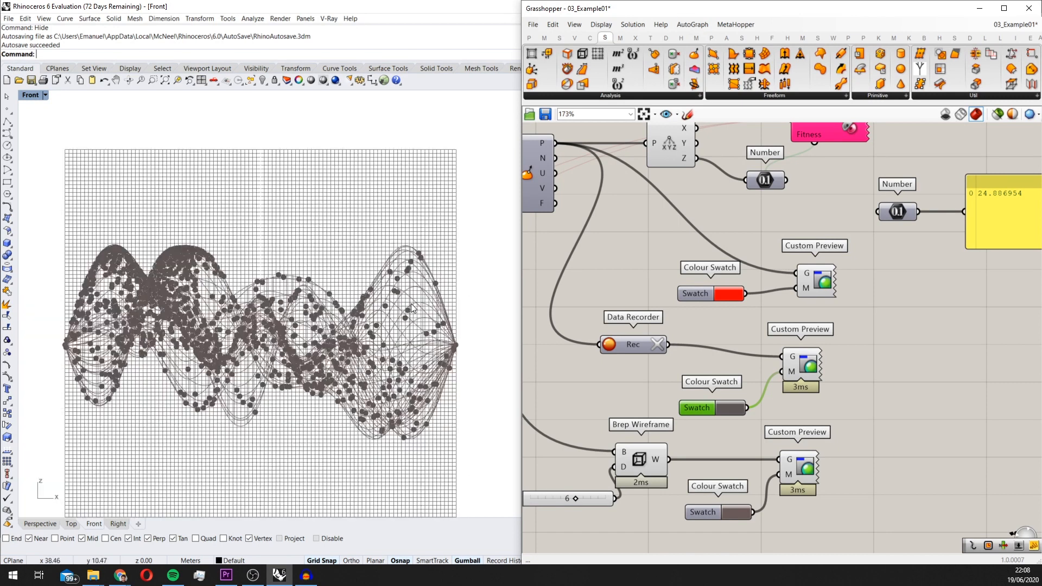
pyautogui.scroll(-1, 412, 304)
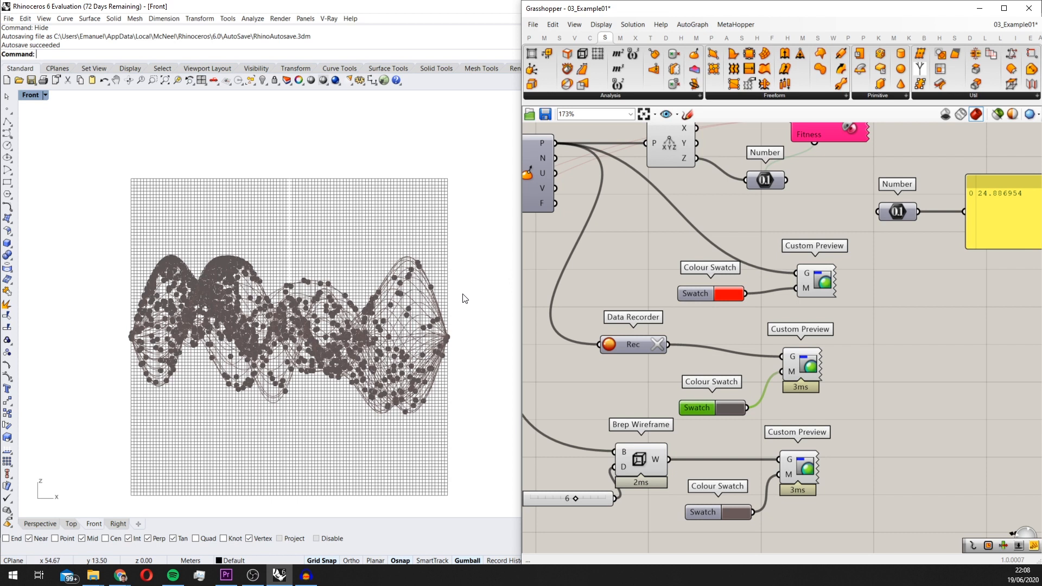
pyautogui.scroll(-1, 646, 231)
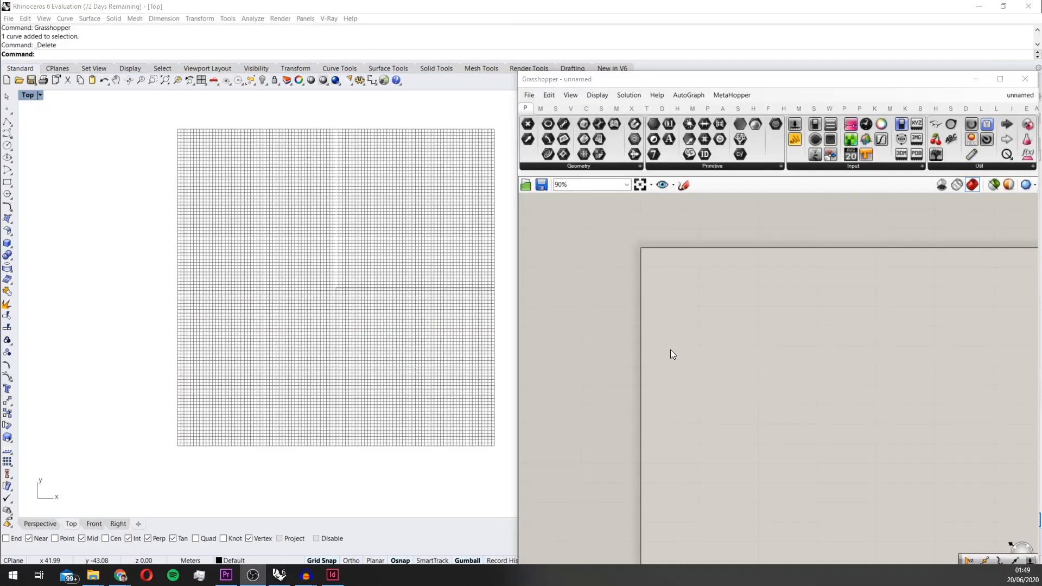
pyautogui.moveTo(672, 353); pyautogui.dragTo(556, 298, button='right')
pyautogui.scroll(-3, 574, 312)
pyautogui.scroll(3, 559, 302)
pyautogui.scroll(-3, 550, 307)
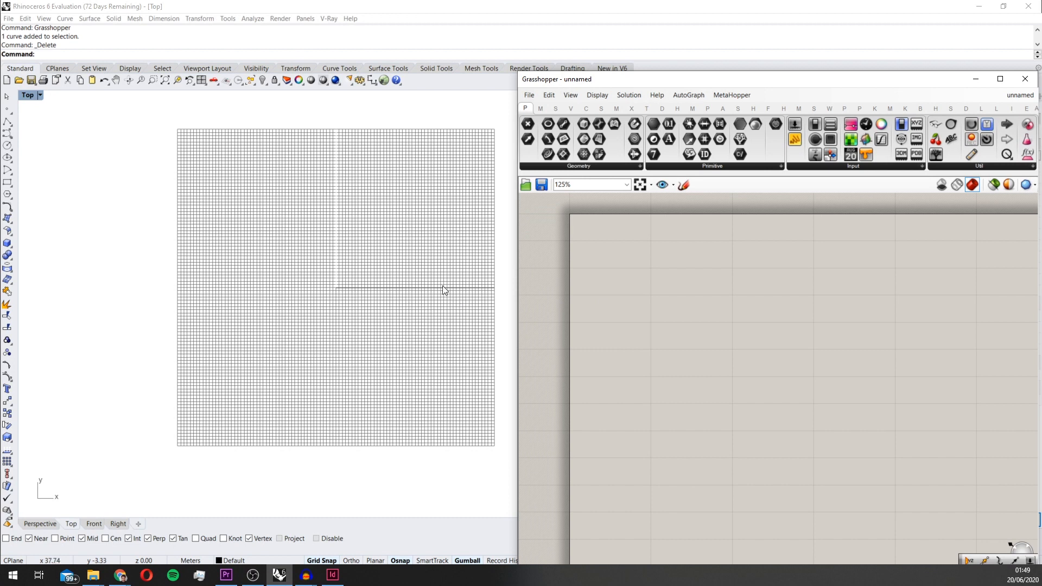
# Draw a closed five-sided polyline around the origin in the Top view, with its uppermost vertex at about 6, 25
pyautogui.scroll(5, 445, 315)
pyautogui.write('olyline')
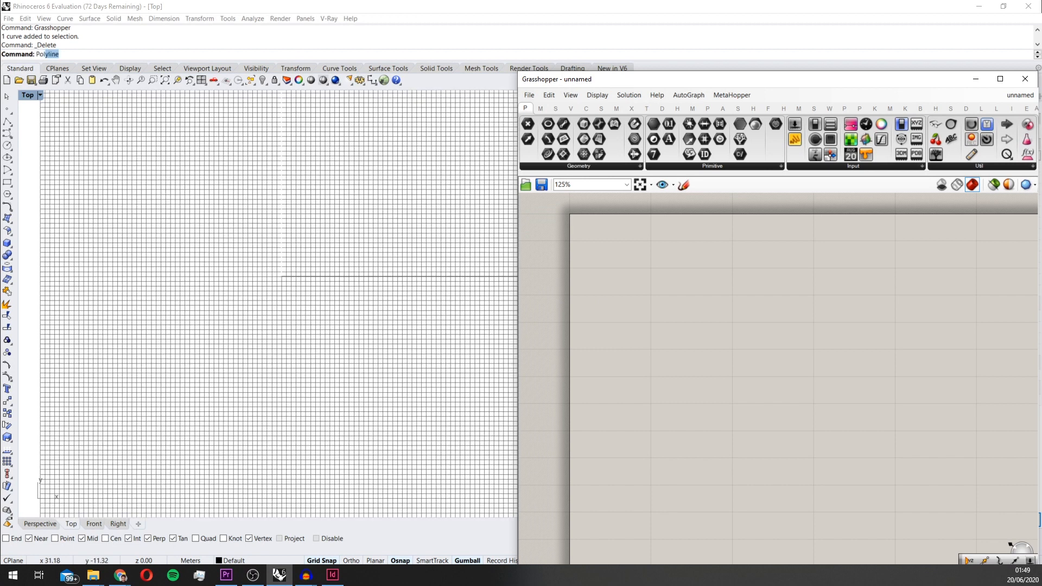
pyautogui.press('Return')
pyautogui.scroll(-3, 424, 318)
pyautogui.scroll(3, 326, 315)
pyautogui.scroll(1, 368, 272)
pyautogui.click(309, 265)
pyautogui.click(371, 217)
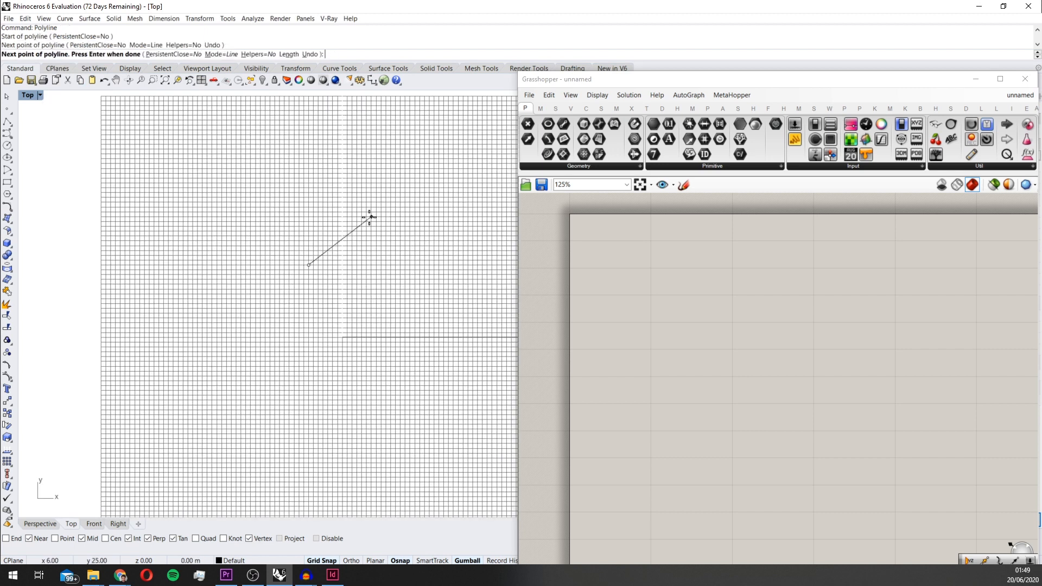
pyautogui.click(424, 240)
pyautogui.click(445, 312)
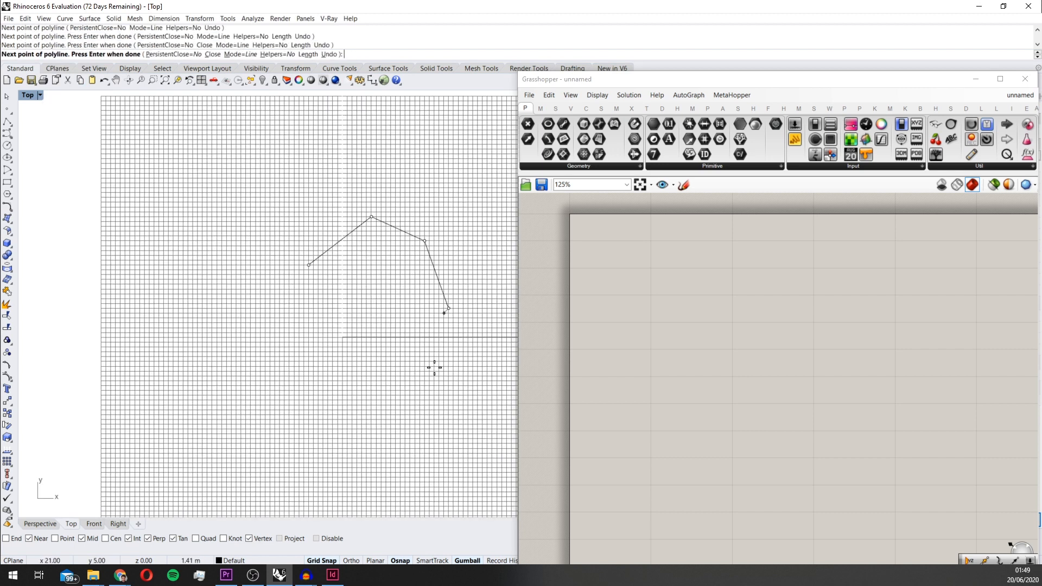
pyautogui.click(410, 380)
pyautogui.click(308, 274)
pyautogui.hotkey('ctrl', 'z')
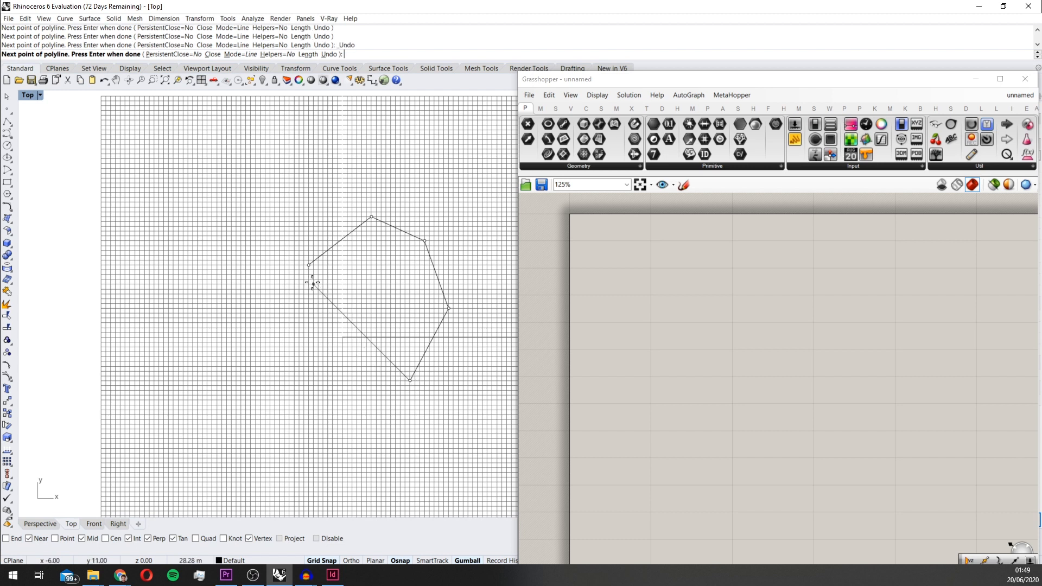
pyautogui.click(308, 268)
pyautogui.rightClick(308, 269)
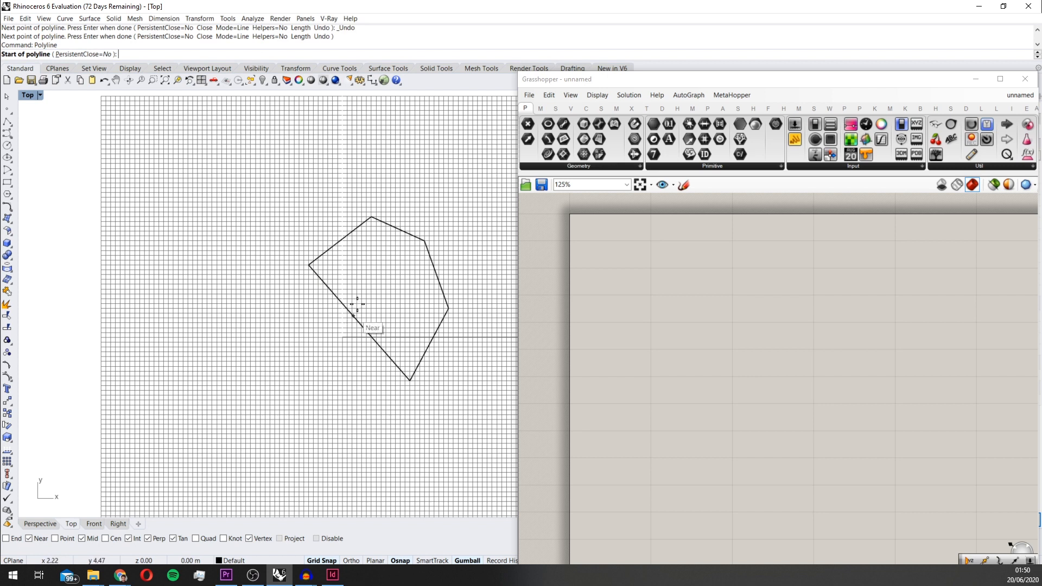
pyautogui.press('Escape')
# Move the polyline's lowest vertex in the negative X direction and reselect the whole curve
pyautogui.click(421, 359)
pyautogui.scroll(2, 419, 382)
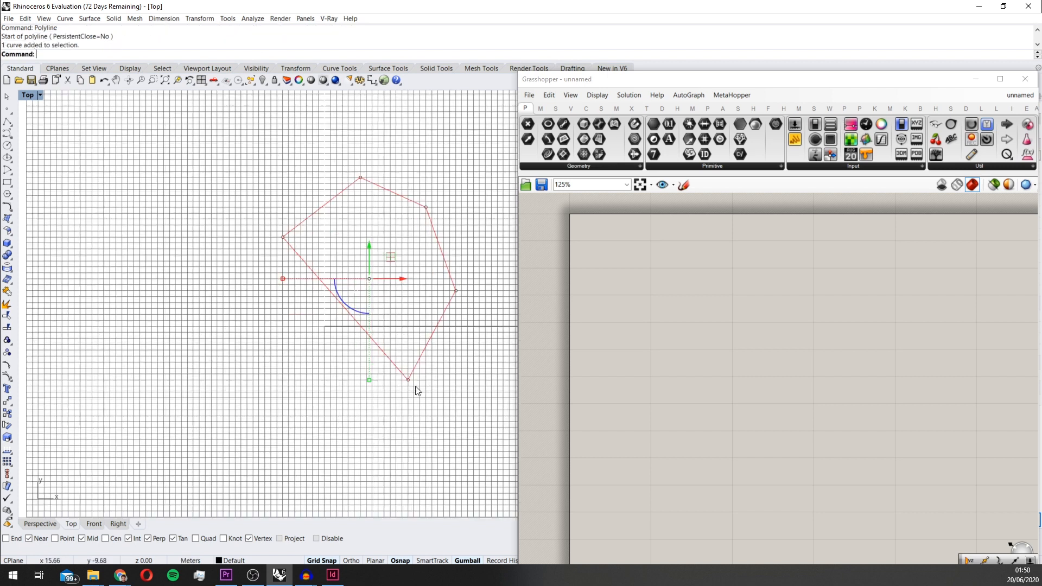
pyautogui.click(408, 380)
pyautogui.moveTo(438, 381); pyautogui.dragTo(384, 367)
pyautogui.click(662, 308)
pyautogui.click(483, 239)
pyautogui.click(432, 223)
# Add a Curve parameter to the empty Grasshopper definition and assign the selected polyline to it
pyautogui.doubleClick(588, 244)
pyautogui.write('curve')
pyautogui.press('Return')
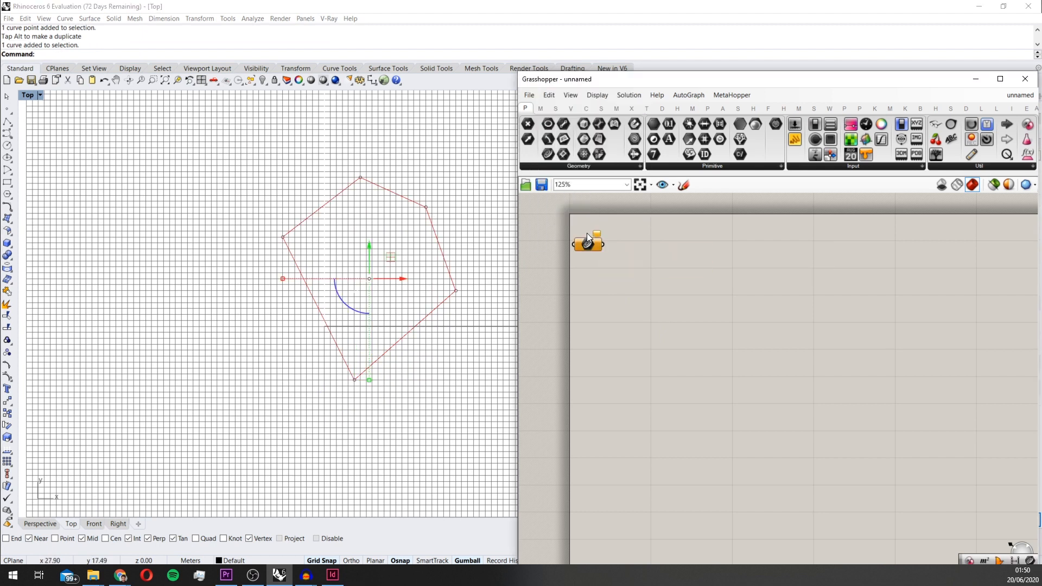
pyautogui.rightClick(588, 239)
pyautogui.click(632, 393)
pyautogui.scroll(3, 598, 261)
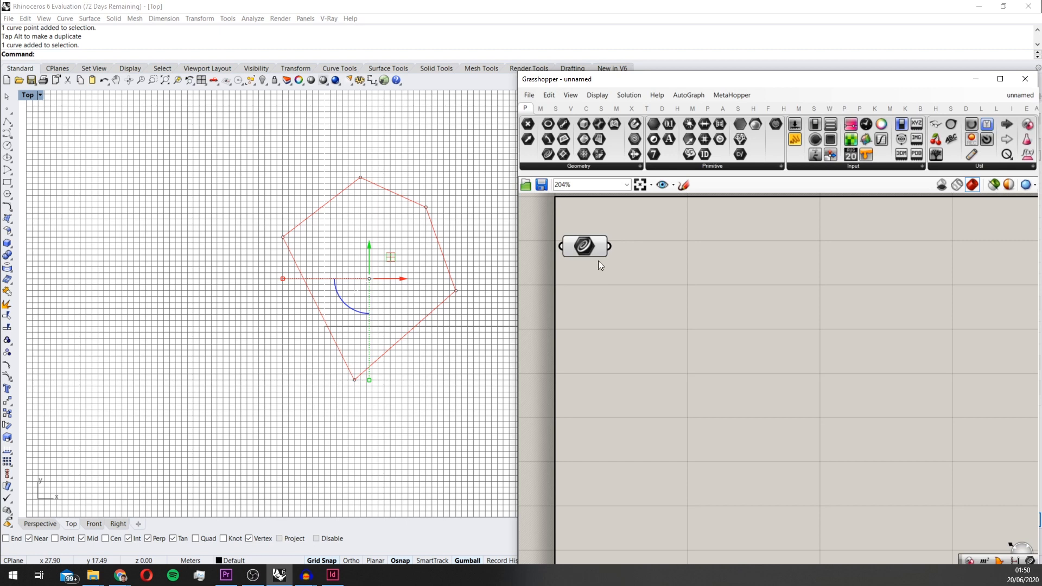
# Reparameterize the Curve parameter that holds the Rhino polyline
pyautogui.moveTo(579, 241); pyautogui.dragTo(600, 259)
pyautogui.rightClick(602, 259)
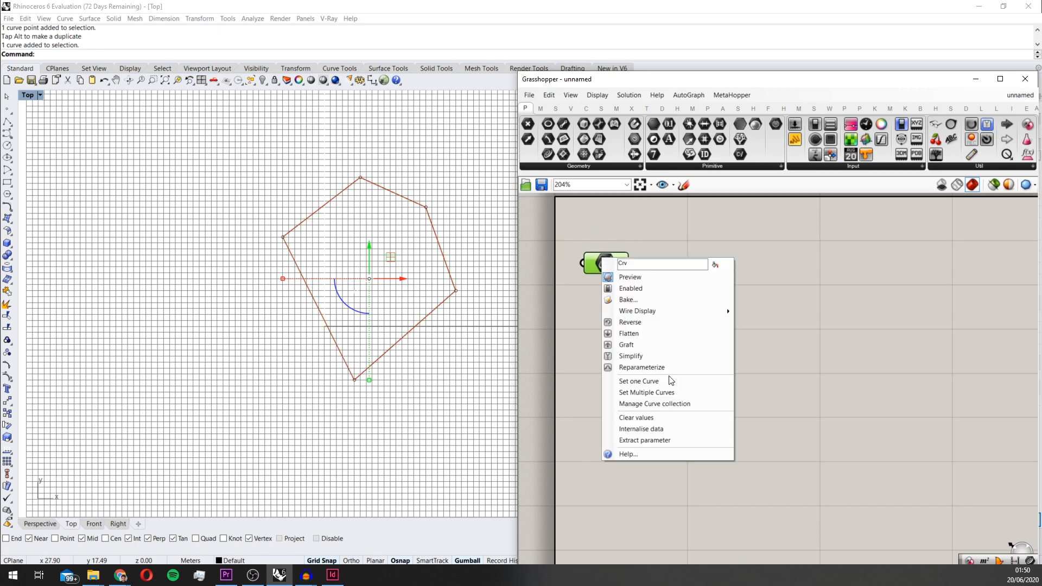
pyautogui.click(637, 369)
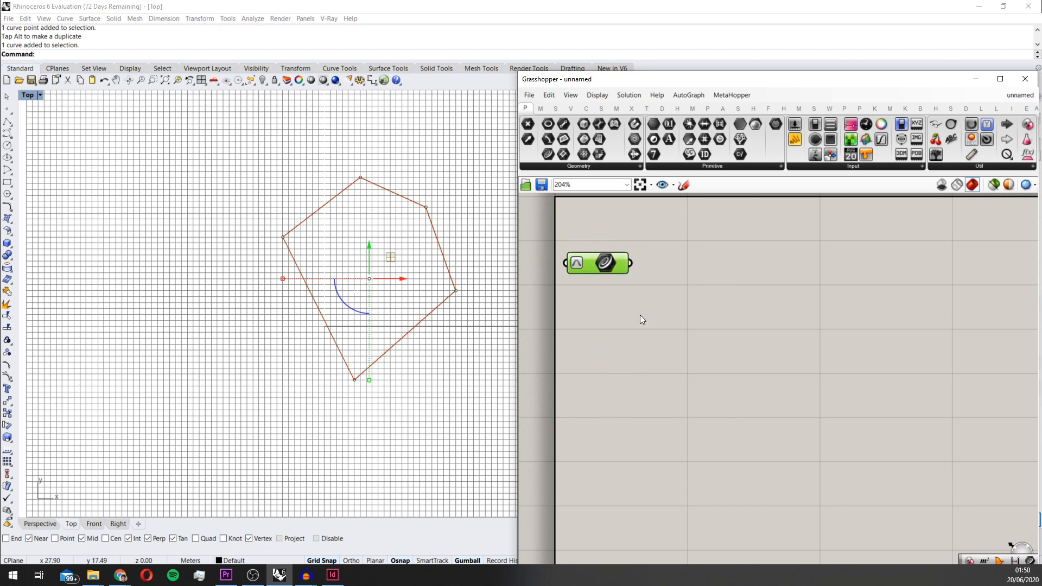
# Examine the referenced five-sided polyline in the Top view
pyautogui.click(491, 231)
pyautogui.scroll(2, 445, 209)
pyautogui.scroll(-2, 343, 239)
pyautogui.scroll(3, 400, 217)
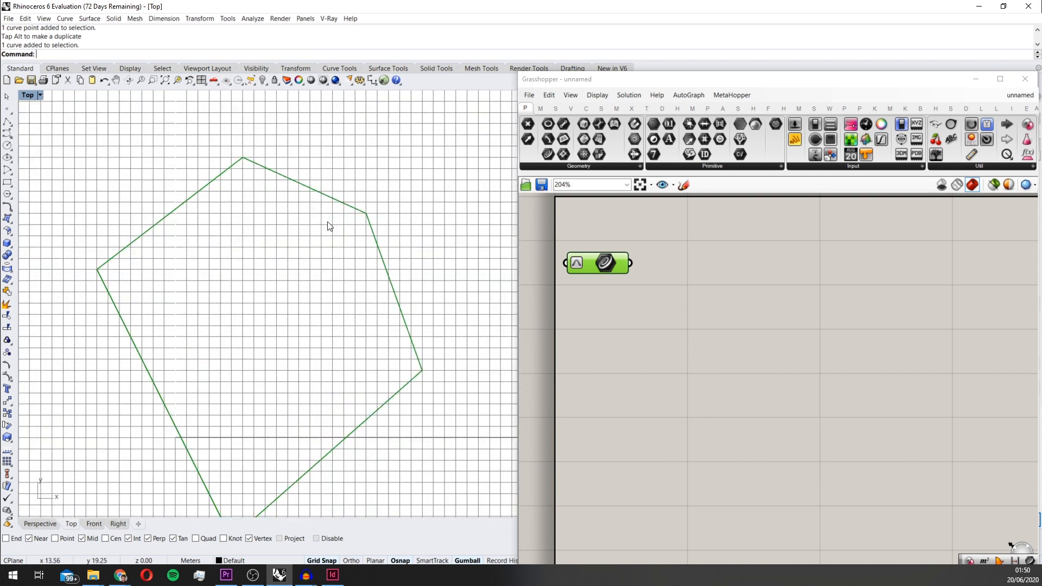
pyautogui.scroll(-1, 329, 226)
pyautogui.scroll(-2, 381, 255)
pyautogui.scroll(2, 320, 238)
pyautogui.scroll(-1, 298, 330)
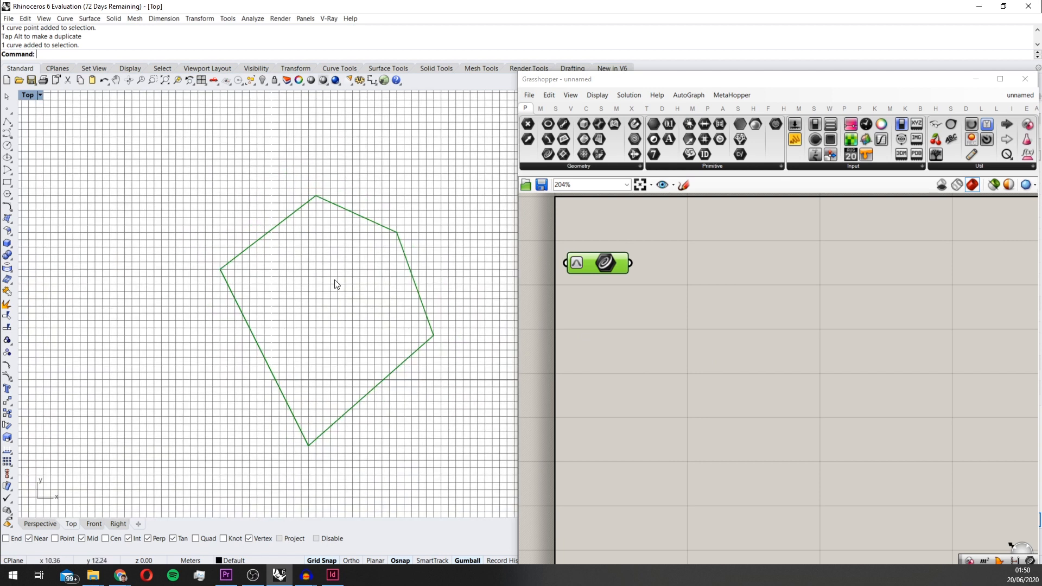
pyautogui.scroll(2, 302, 258)
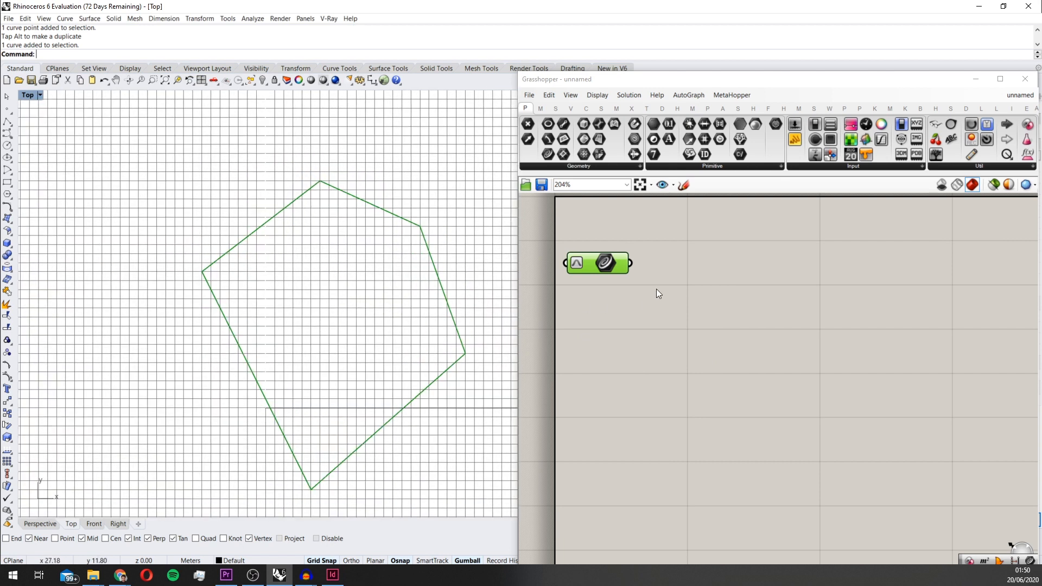
pyautogui.moveTo(606, 262); pyautogui.dragTo(688, 261)
pyautogui.scroll(-1, 685, 261)
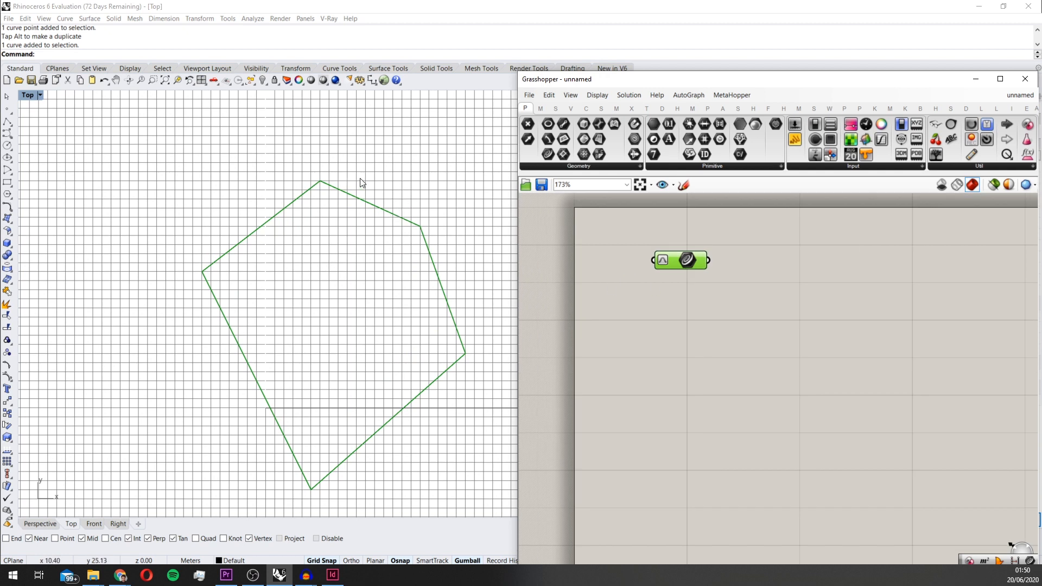
# Move the polyline's uppermost vertex in the positive Y direction and its upper-right vertex in the positive X direction
pyautogui.scroll(-2, 365, 199)
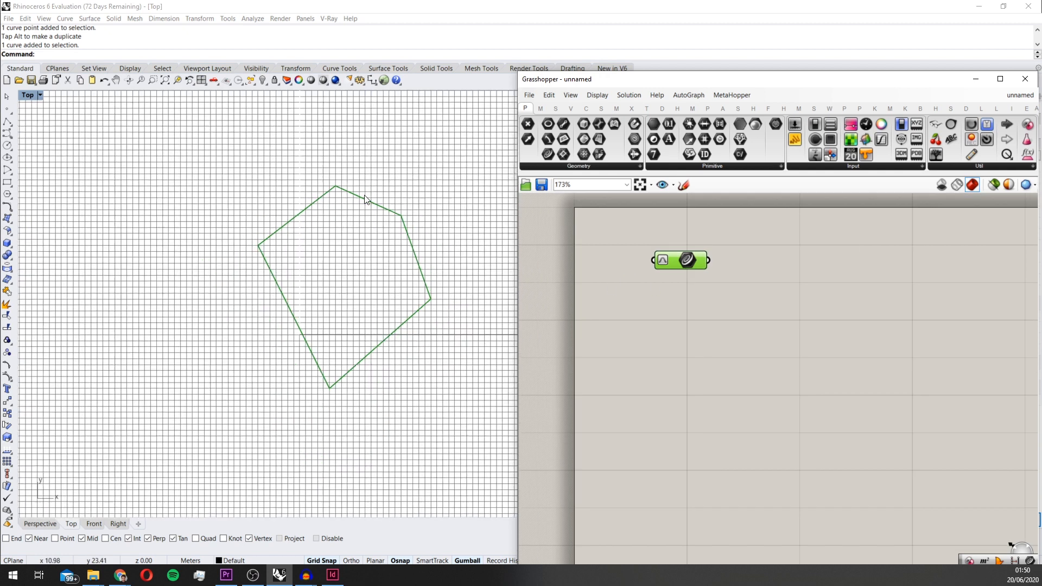
pyautogui.scroll(-4, 395, 268)
pyautogui.scroll(4, 399, 222)
pyautogui.click(345, 218)
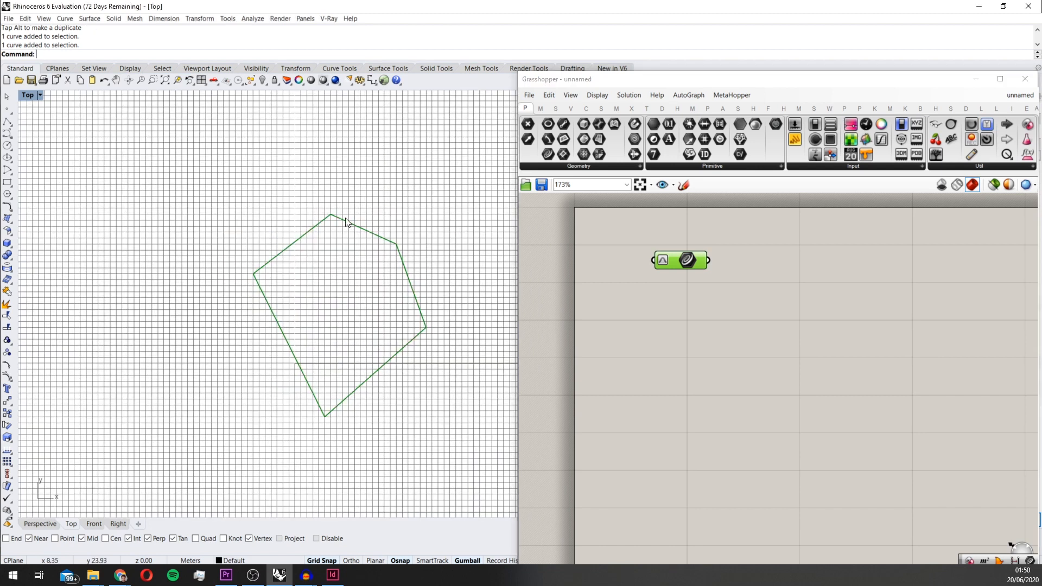
pyautogui.moveTo(330, 216); pyautogui.dragTo(330, 179)
pyautogui.click(402, 252)
pyautogui.click(398, 244)
pyautogui.moveTo(415, 239); pyautogui.dragTo(444, 247)
pyautogui.click(400, 249)
pyautogui.click(397, 244)
pyautogui.click(477, 290)
pyautogui.scroll(4, 477, 291)
pyautogui.scroll(-4, 464, 307)
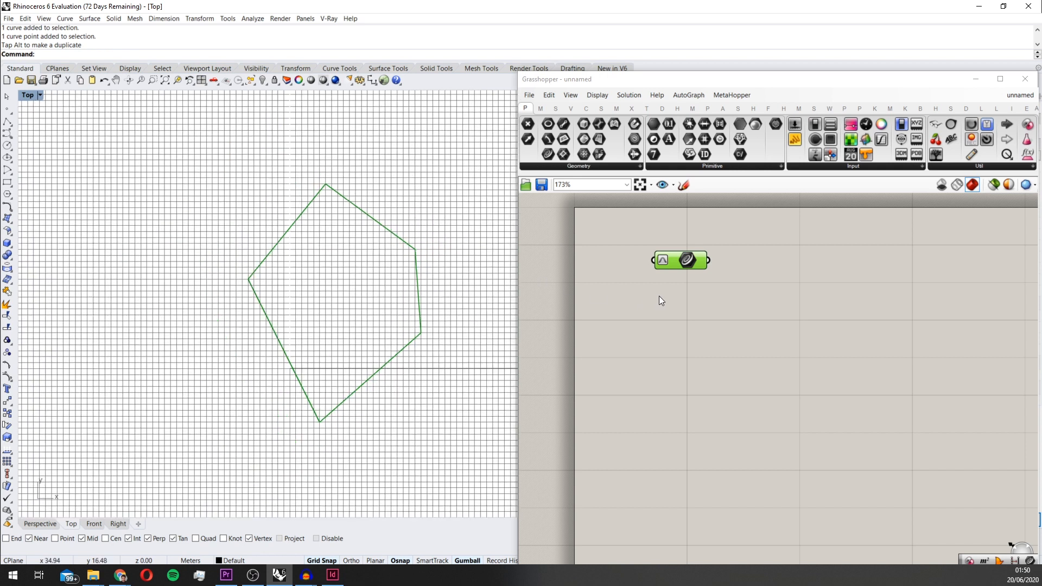
# Add a Simplify Curve component and connect the Curve parameter to its curve input
pyautogui.moveTo(678, 277); pyautogui.dragTo(616, 279, button='right')
pyautogui.scroll(-3, 674, 324)
pyautogui.moveTo(711, 328); pyautogui.dragTo(696, 303, button='right')
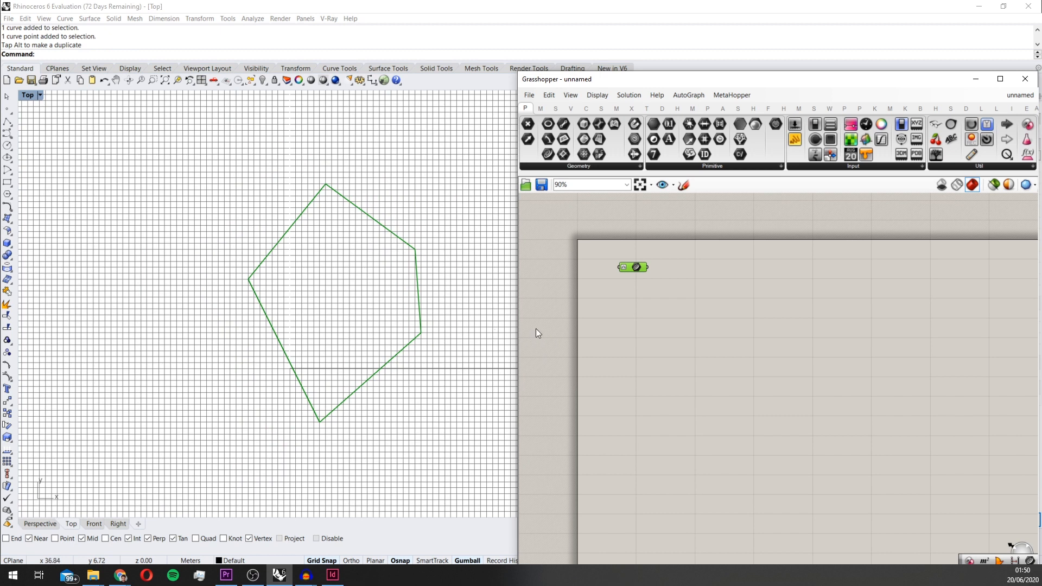
pyautogui.scroll(3, 539, 330)
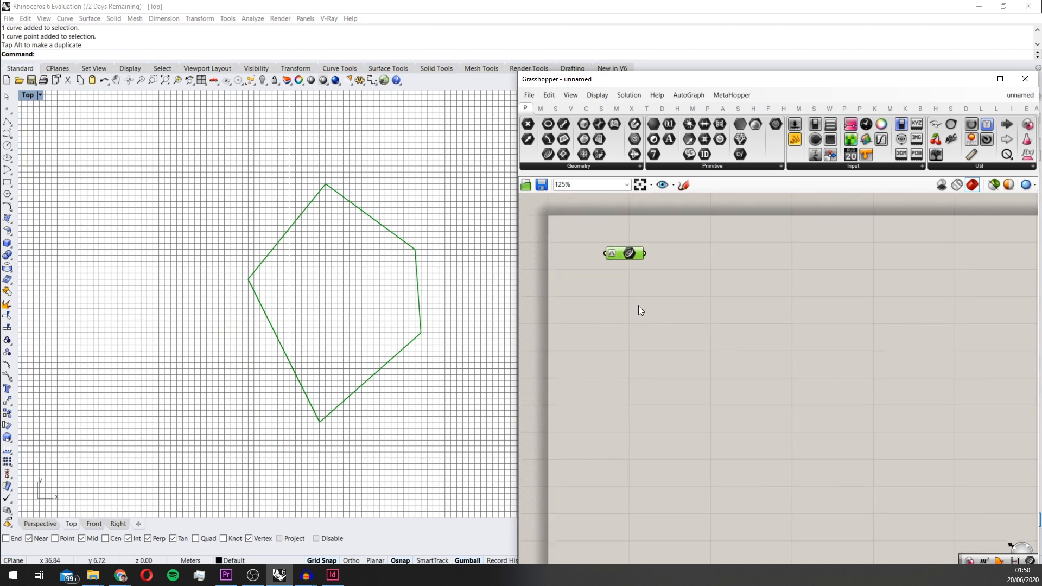
pyautogui.scroll(2, 644, 306)
pyautogui.doubleClick(715, 327)
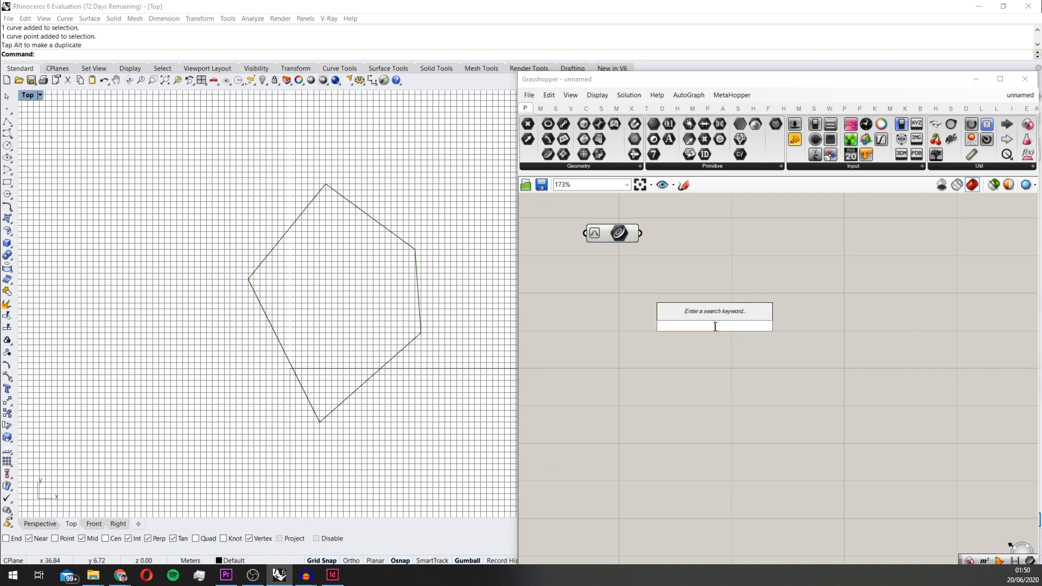
pyautogui.write('sim')
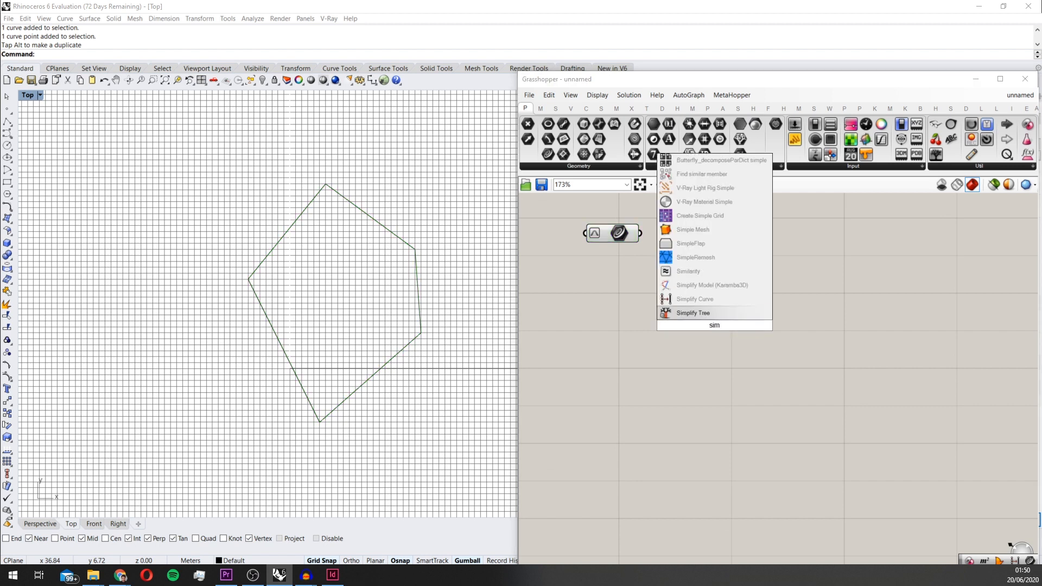
pyautogui.click(722, 299)
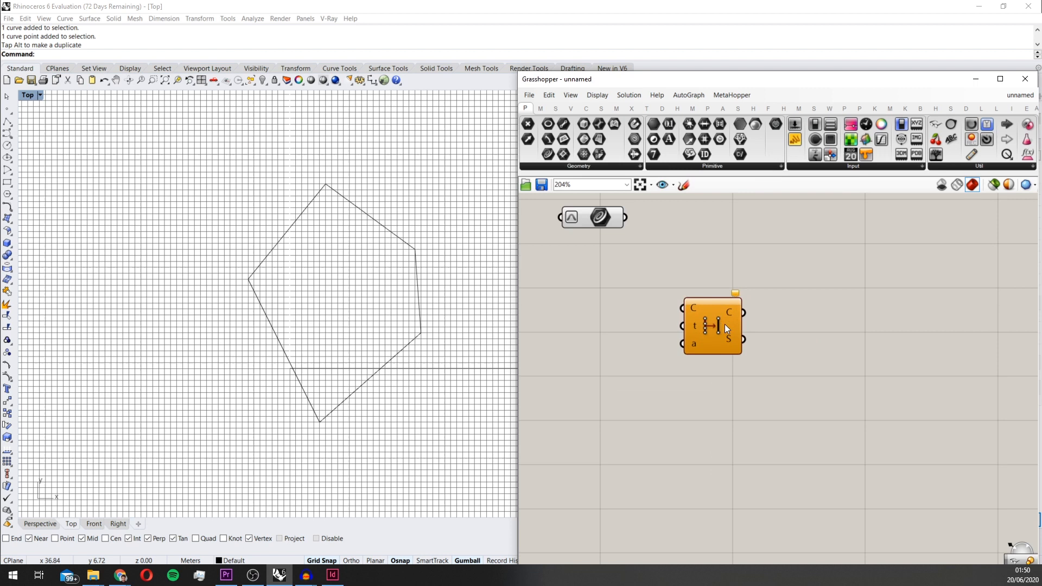
pyautogui.scroll(1, 730, 344)
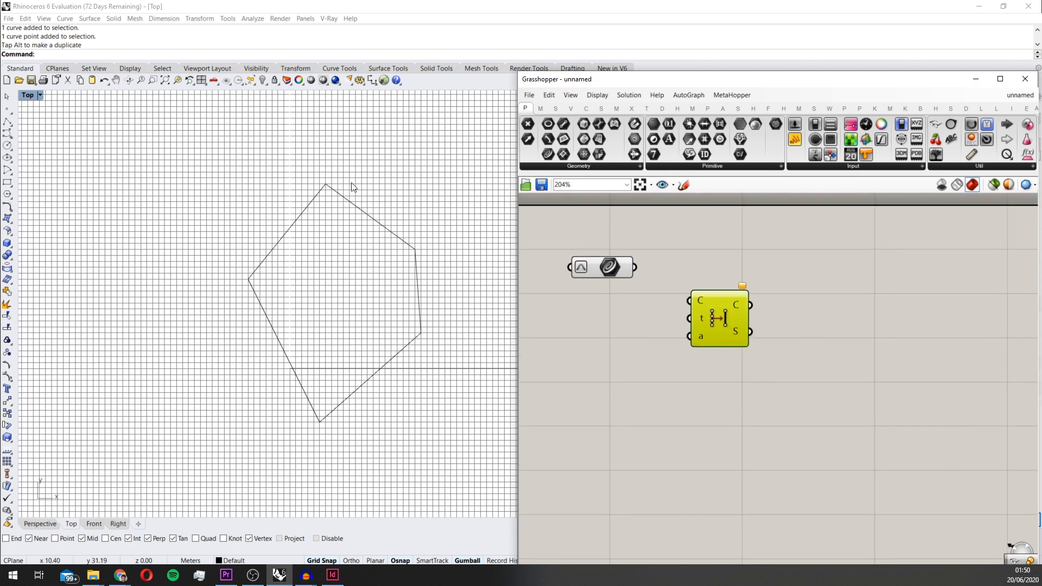
pyautogui.scroll(2, 744, 341)
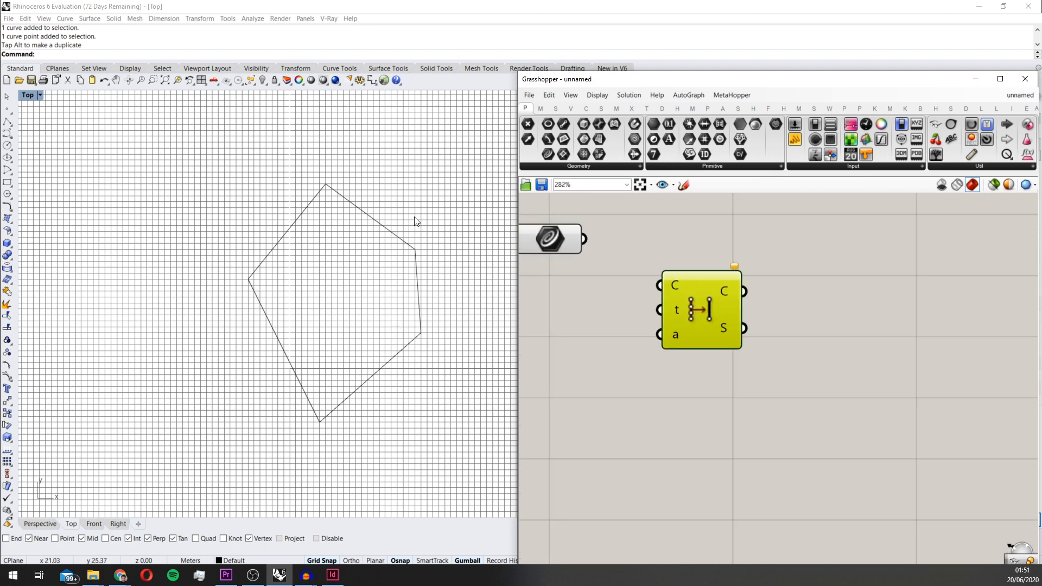
pyautogui.moveTo(676, 302)
pyautogui.moveTo(585, 250); pyautogui.dragTo(689, 281)
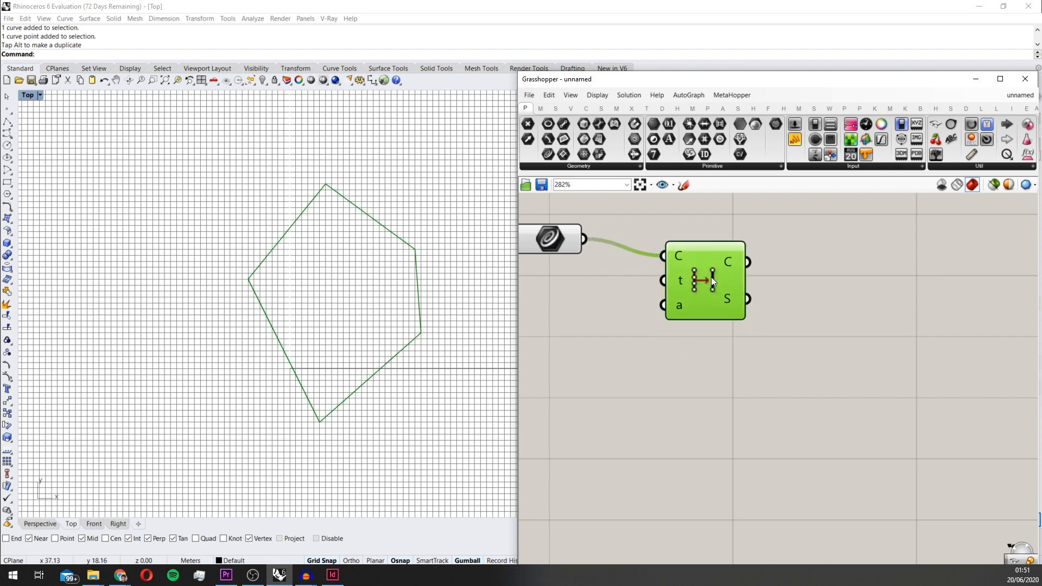
# Add a Scale component and connect the simplified curve to its geometry input
pyautogui.scroll(5, 711, 277)
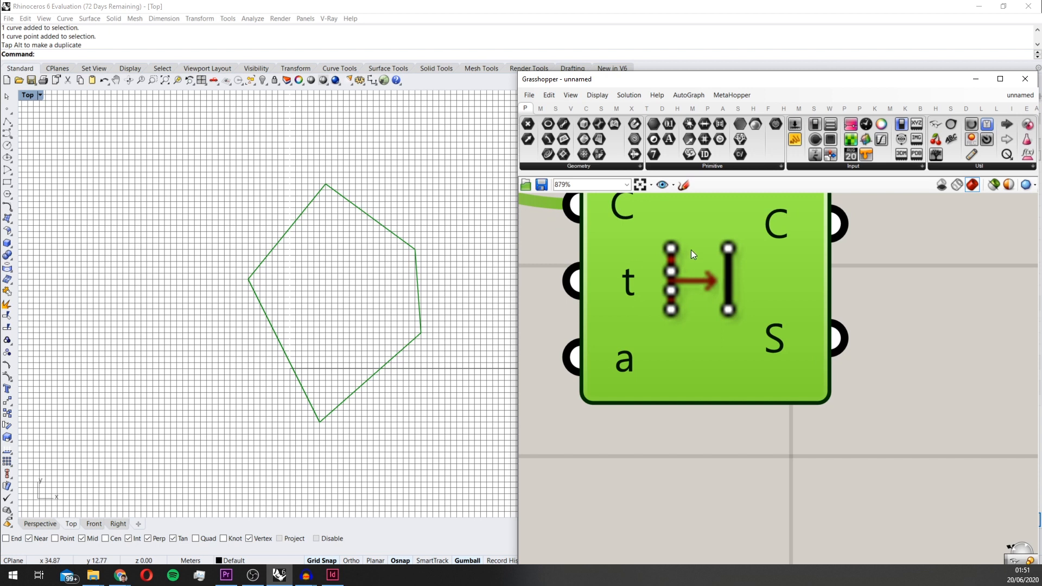
pyautogui.scroll(-2, 679, 281)
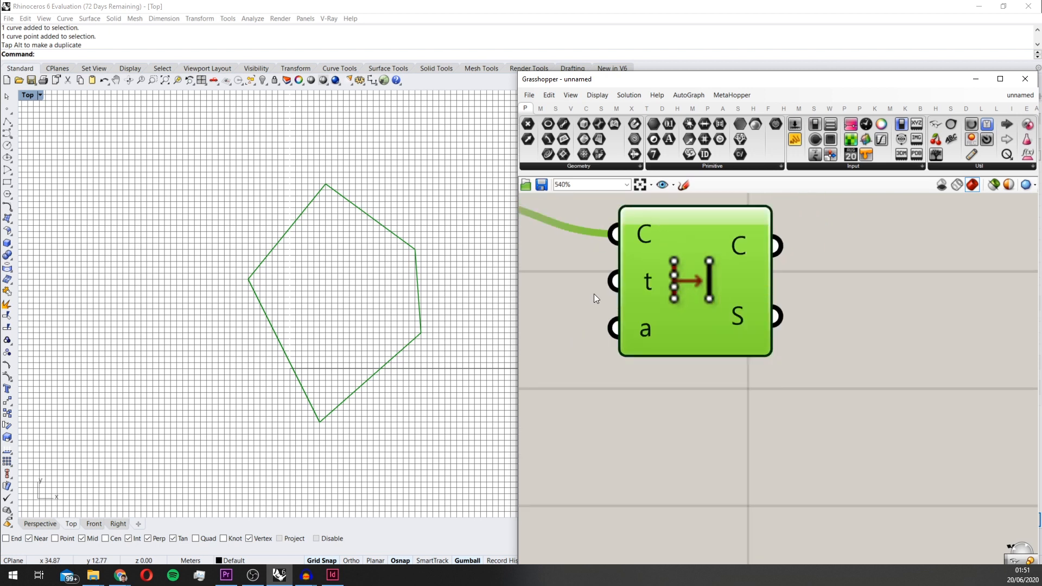
pyautogui.scroll(-2, 969, 365)
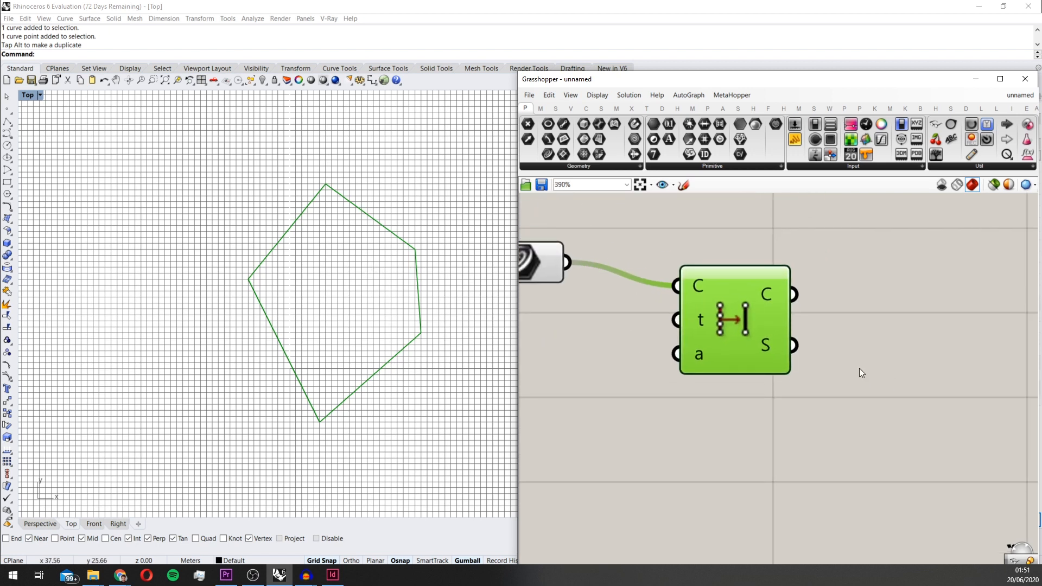
pyautogui.scroll(-2, 845, 303)
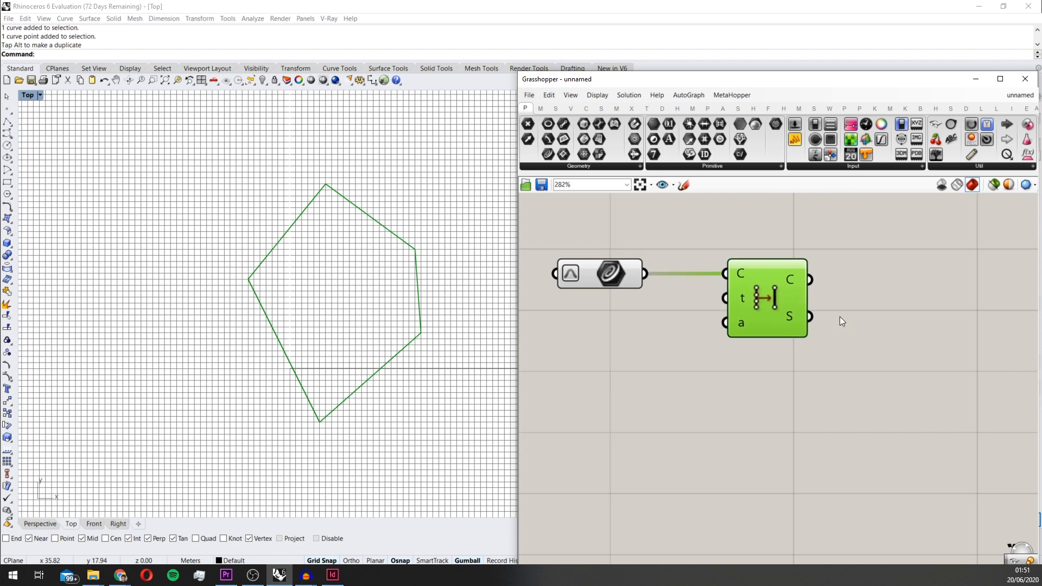
pyautogui.scroll(-2, 839, 317)
pyautogui.moveTo(887, 336)
pyautogui.mouseDown(button='right')
pyautogui.moveTo(802, 340)
pyautogui.moveTo(774, 327)
pyautogui.mouseUp(button='right')
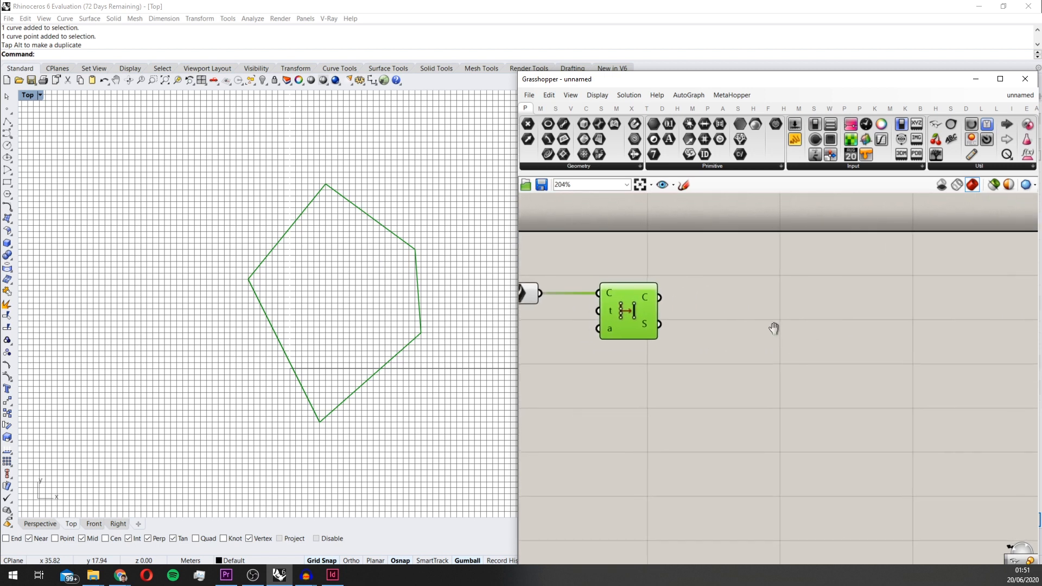
pyautogui.scroll(-2, 814, 310)
pyautogui.moveTo(883, 293); pyautogui.dragTo(831, 296, button='right')
pyautogui.scroll(2, 771, 312)
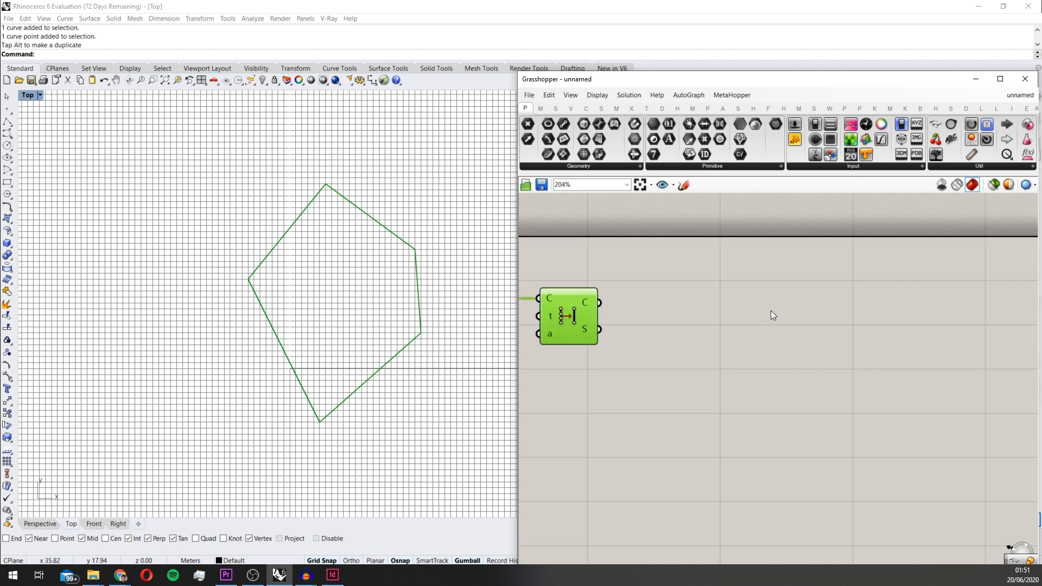
pyautogui.doubleClick(679, 358)
pyautogui.write('scale')
pyautogui.press('Return')
pyautogui.moveTo(601, 315); pyautogui.dragTo(779, 365)
# Add an Area component between Simplify Curve and Scale, and feed it the simplified curve
pyautogui.doubleClick(669, 395)
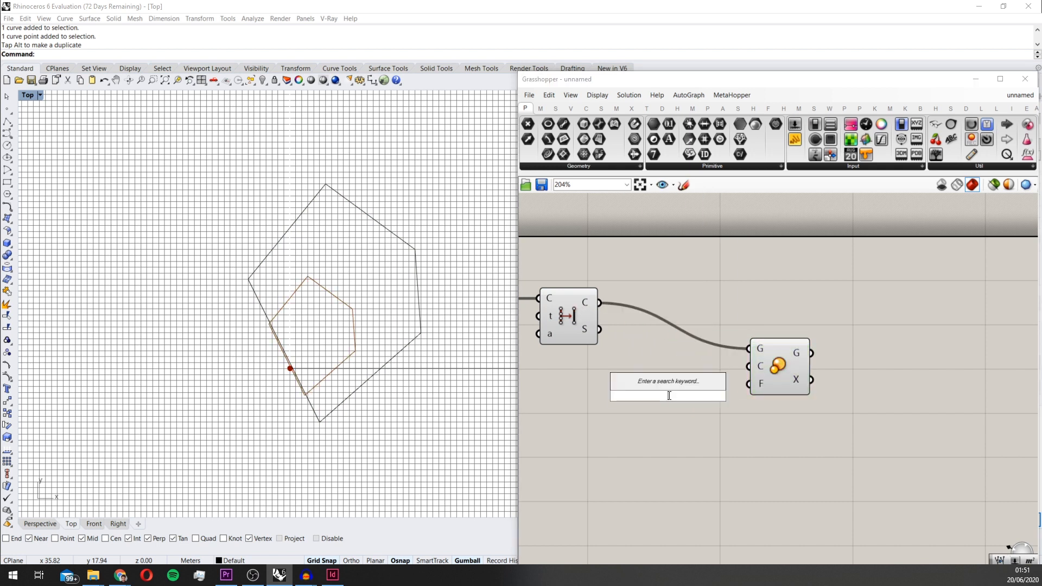
pyautogui.write('area')
pyautogui.click(663, 382)
pyautogui.moveTo(601, 313); pyautogui.dragTo(671, 358)
# Connect the Area component's centroid output to the Scale component's centre input
pyautogui.scroll(2, 343, 255)
pyautogui.scroll(2, 748, 370)
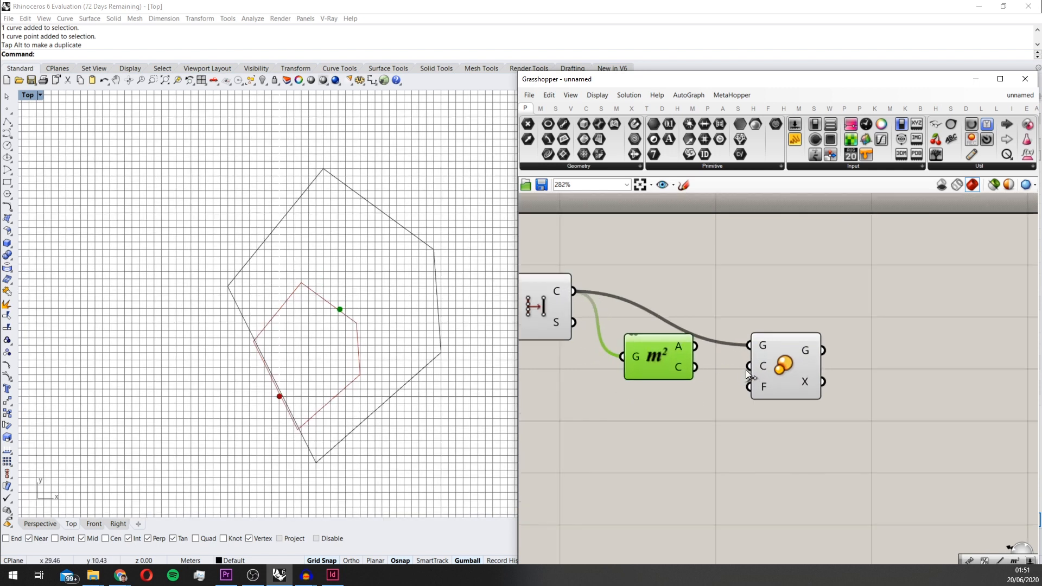
pyautogui.click(815, 324)
pyautogui.scroll(1, 708, 351)
pyautogui.moveTo(685, 374); pyautogui.dragTo(766, 328)
pyautogui.scroll(-2, 491, 347)
pyautogui.scroll(1, 714, 336)
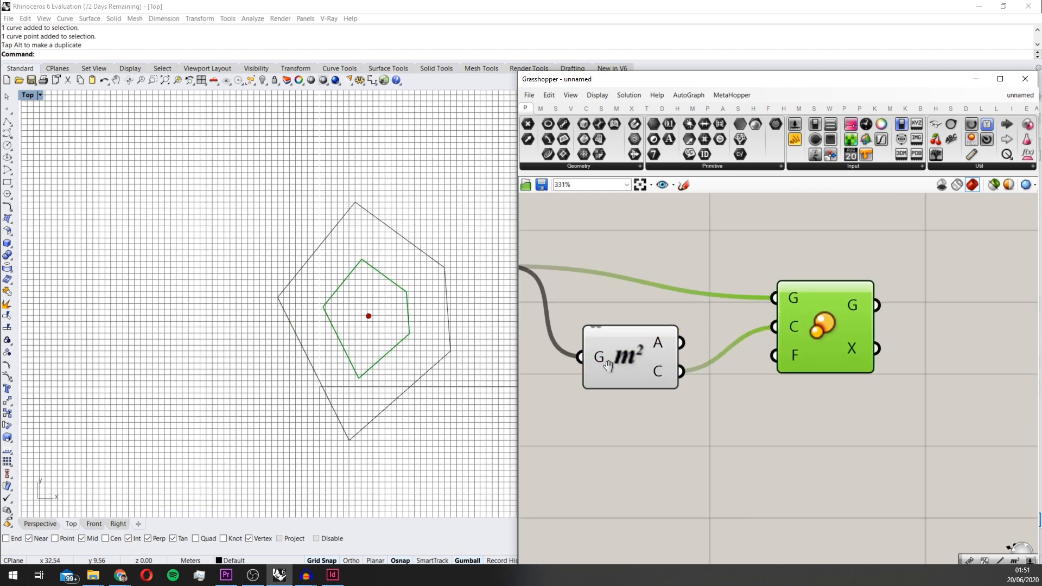
# Examine the scaled inner polygon against the outer boundary and review the definition
pyautogui.moveTo(608, 366); pyautogui.dragTo(736, 347, button='right')
pyautogui.scroll(4, 375, 286)
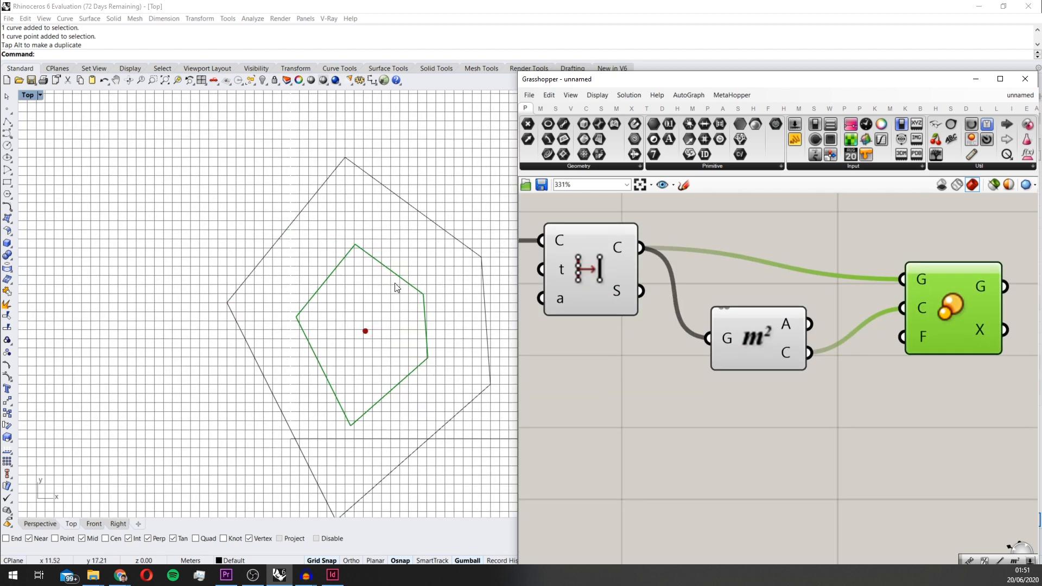
pyautogui.scroll(-2, 374, 346)
pyautogui.scroll(2, 374, 346)
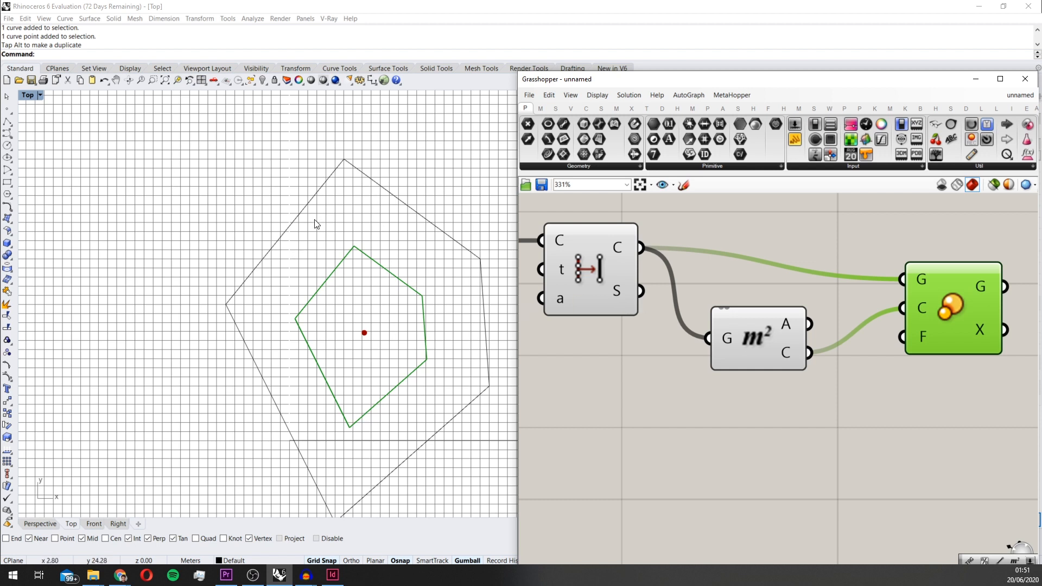
pyautogui.scroll(1, 355, 275)
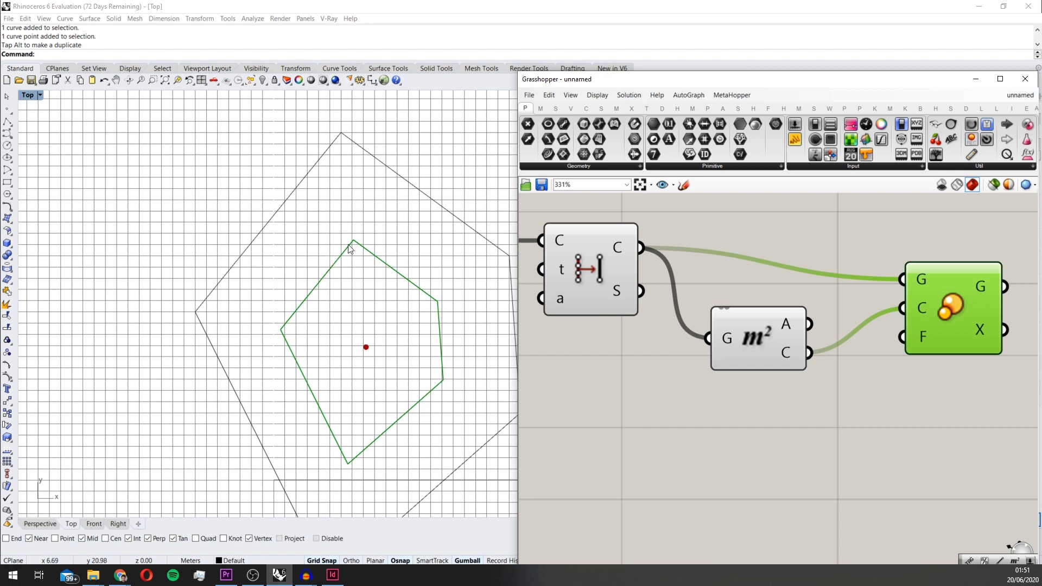
pyautogui.scroll(-2, 415, 279)
pyautogui.scroll(2, 377, 289)
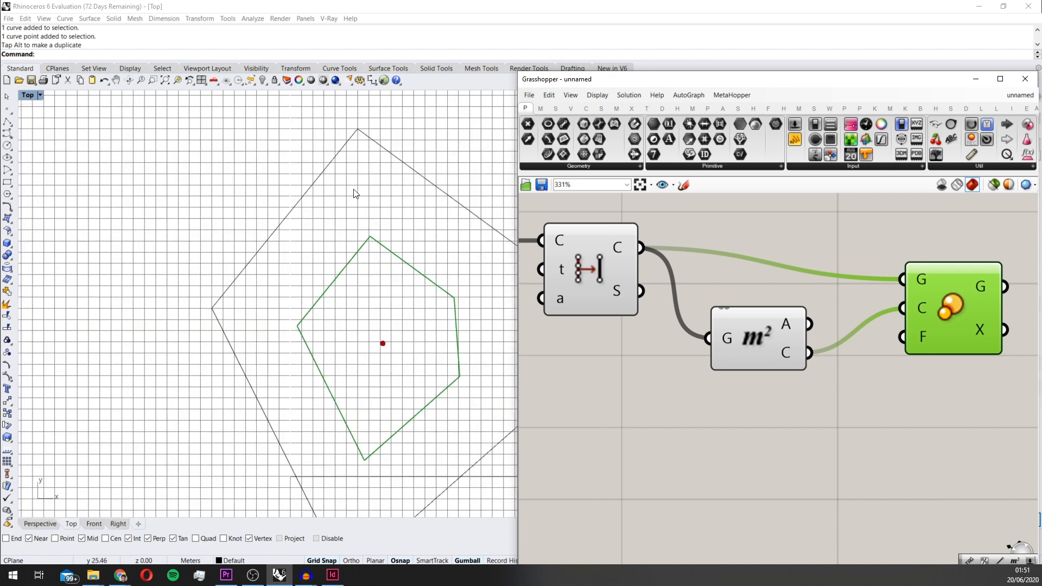
pyautogui.scroll(-2, 403, 311)
pyautogui.scroll(2, 461, 313)
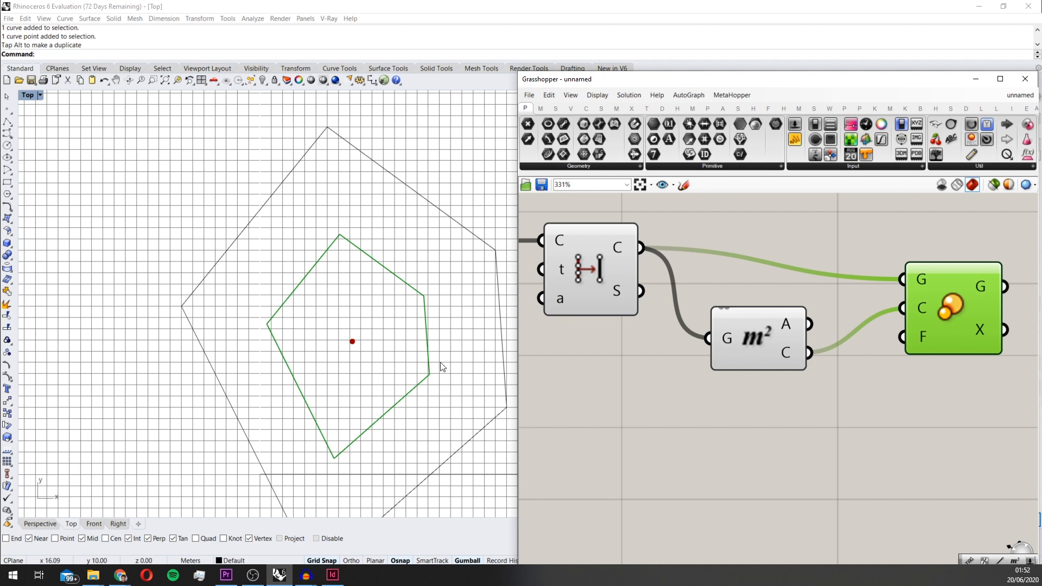
pyautogui.scroll(-4, 442, 365)
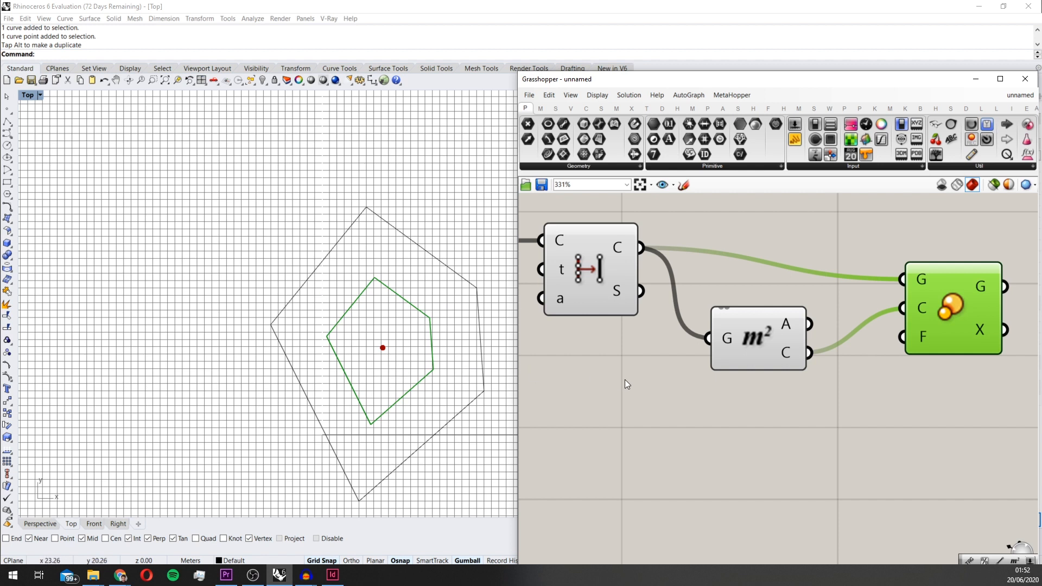
pyautogui.scroll(-5, 624, 380)
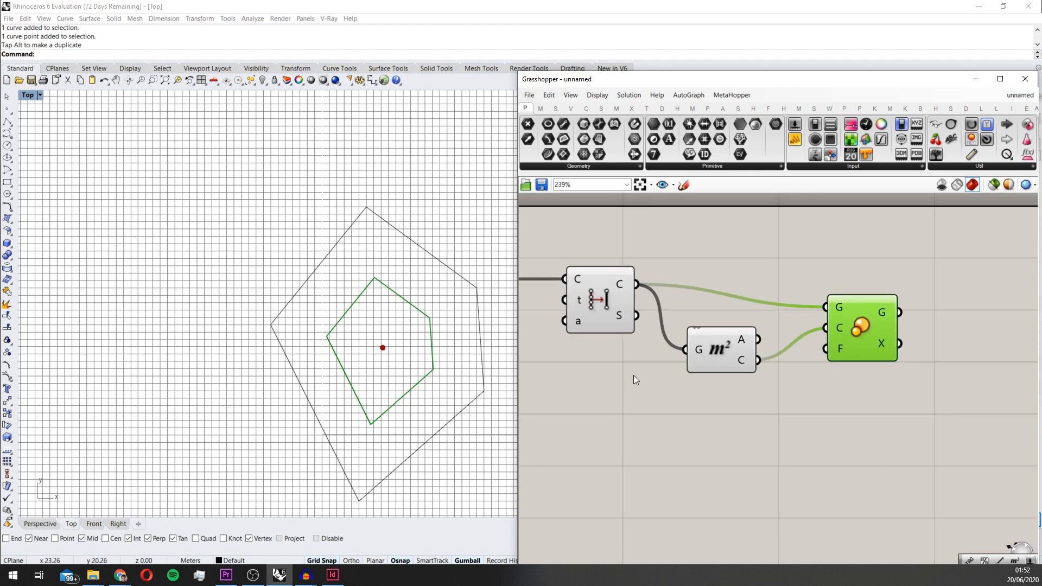
pyautogui.doubleClick(651, 419)
pyautogui.write('bi')
pyautogui.press('Return')
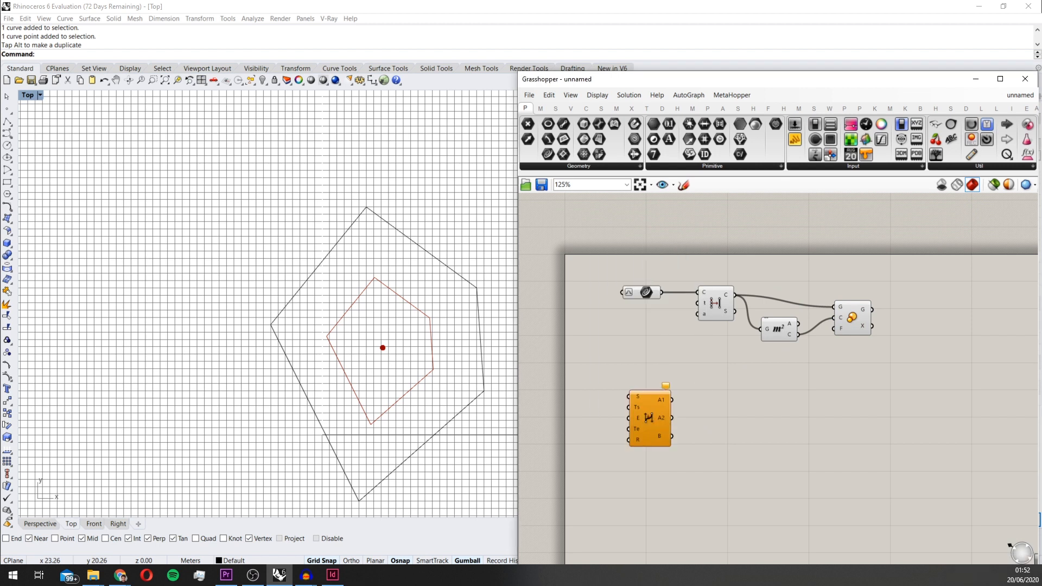
pyautogui.click(650, 418)
pyautogui.press('Delete')
# Add a Bifocals component to label the components and place it below the definition
pyautogui.doubleClick(650, 418)
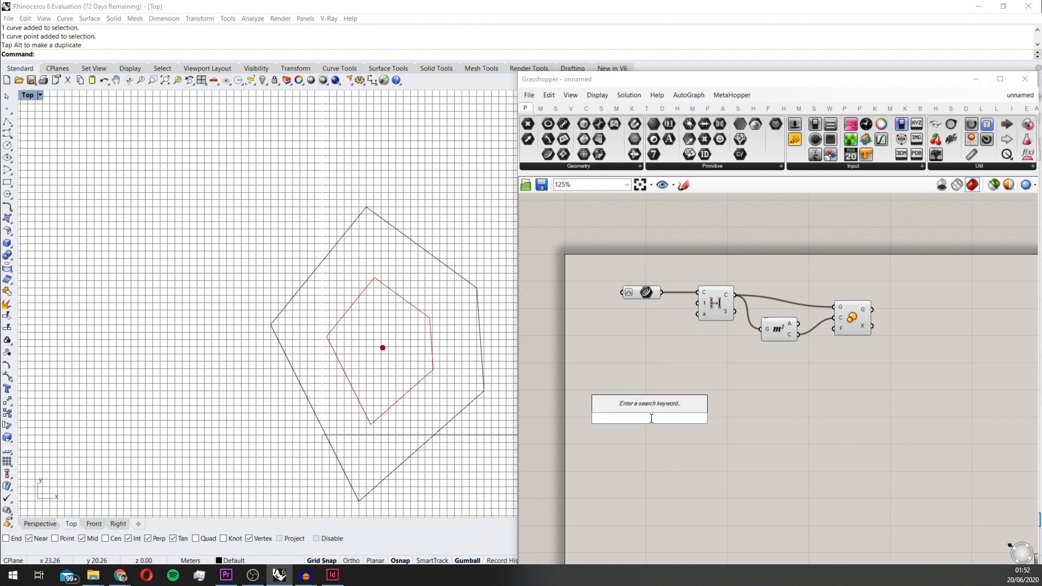
pyautogui.write('bif')
pyautogui.press('Return')
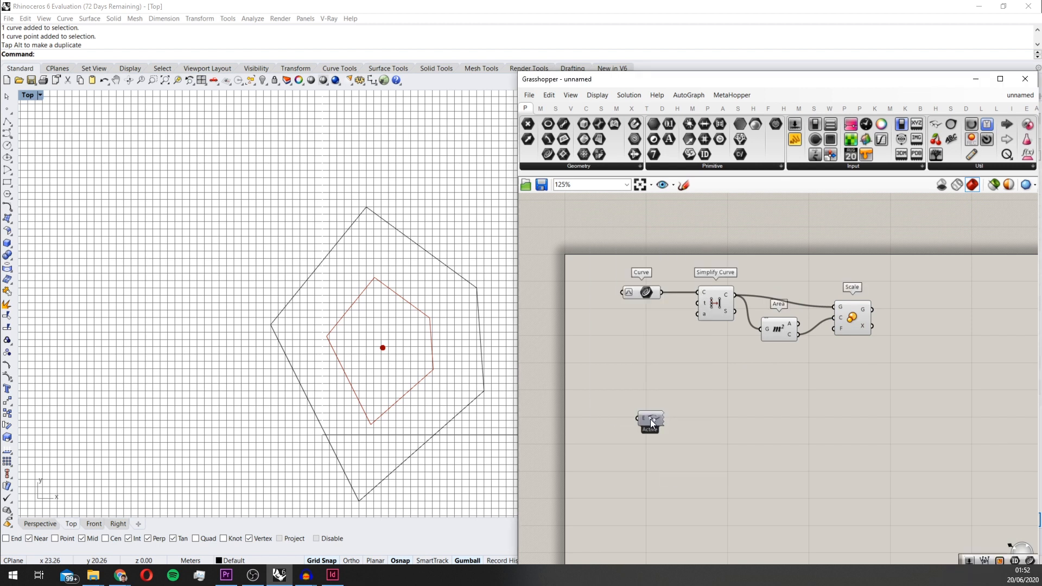
pyautogui.moveTo(649, 420); pyautogui.dragTo(622, 504)
pyautogui.click(851, 324)
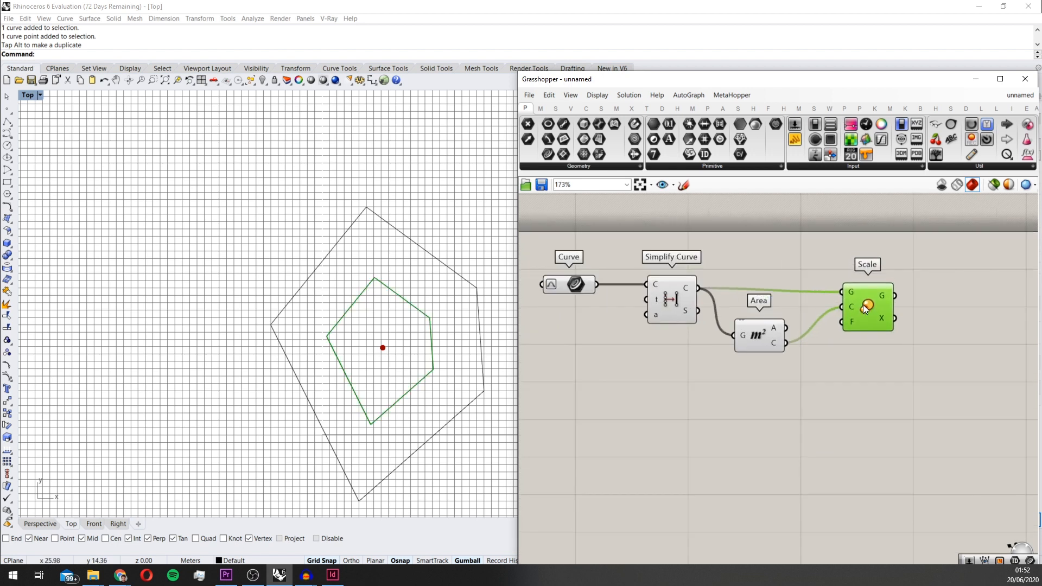
pyautogui.scroll(3, 815, 347)
pyautogui.scroll(-3, 816, 346)
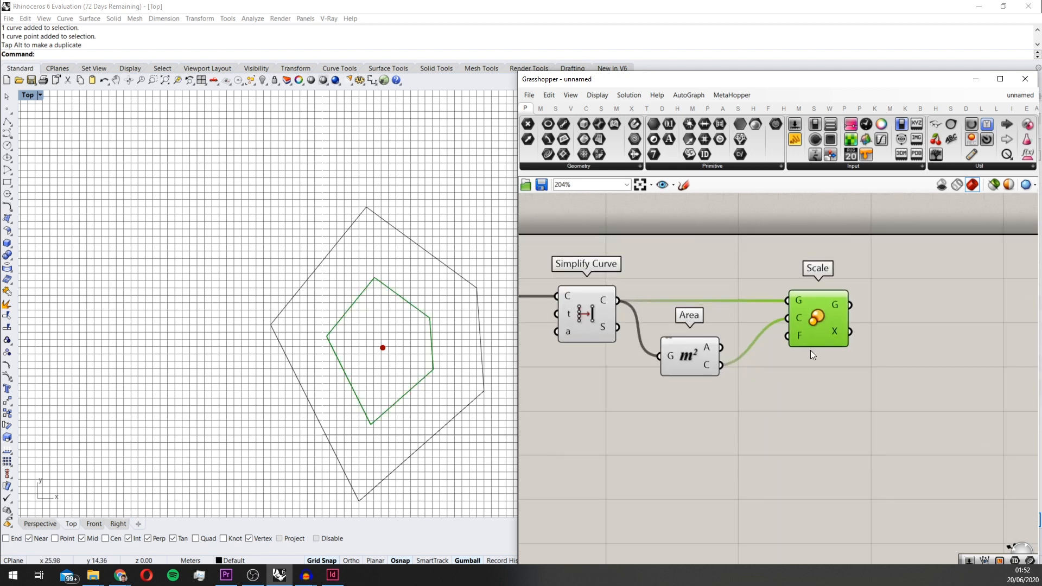
pyautogui.doubleClick(740, 409)
pyautogui.write('top')
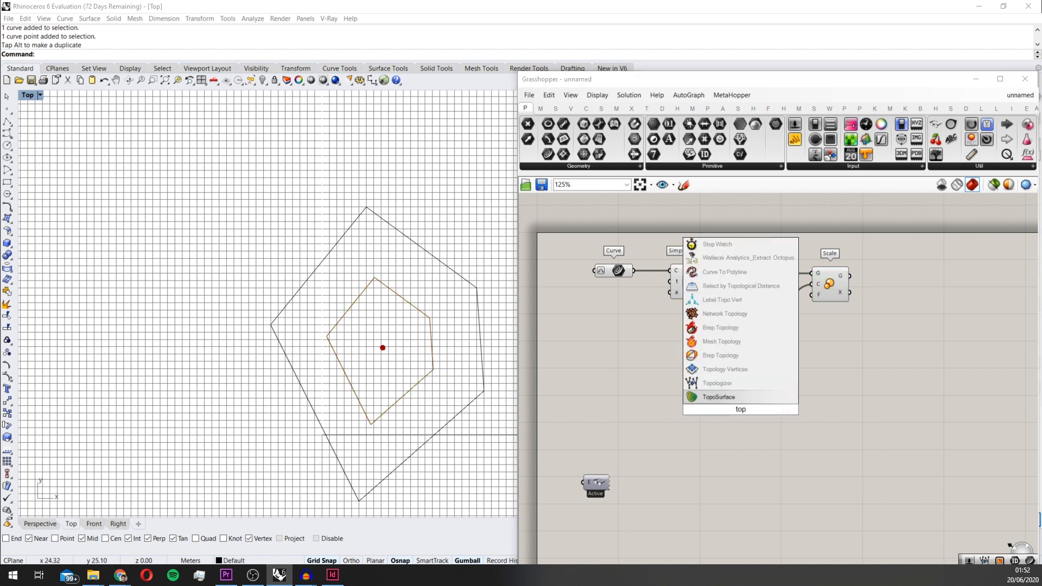
pyautogui.press('Up')
pyautogui.press('Return')
pyautogui.scroll(2, 711, 367)
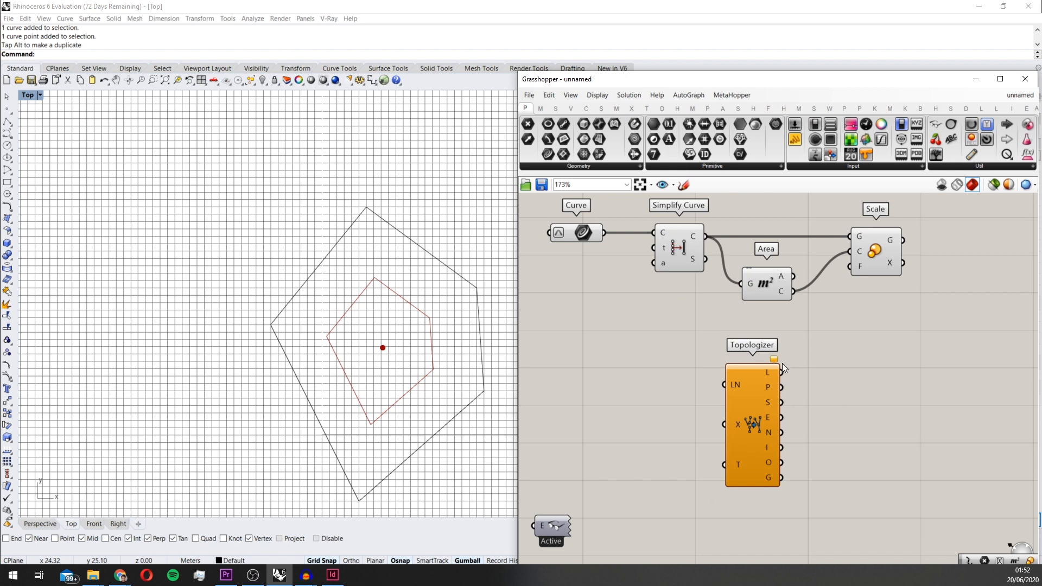
pyautogui.moveTo(753, 392); pyautogui.dragTo(752, 430)
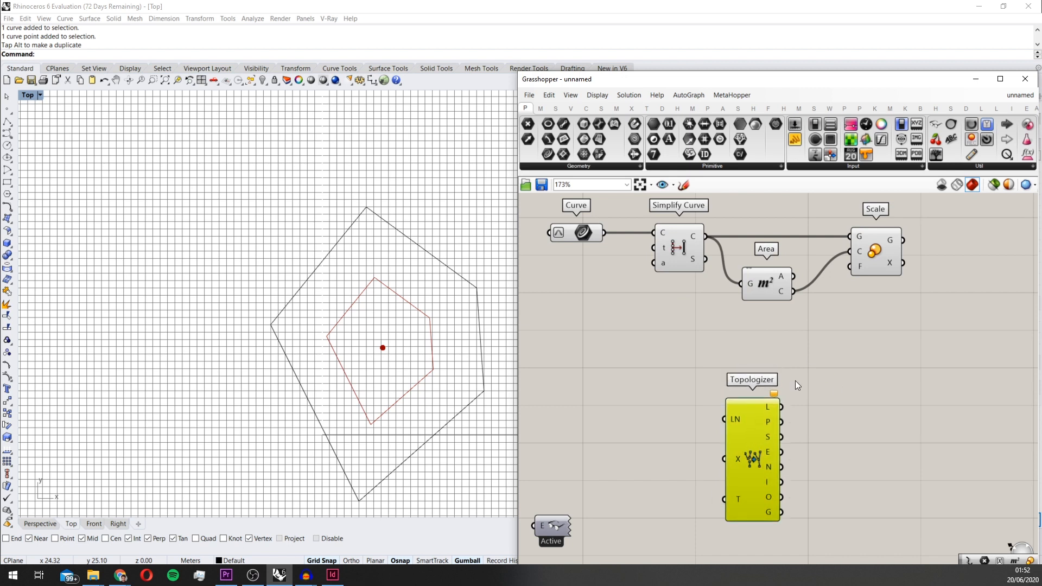
pyautogui.scroll(-2, 751, 432)
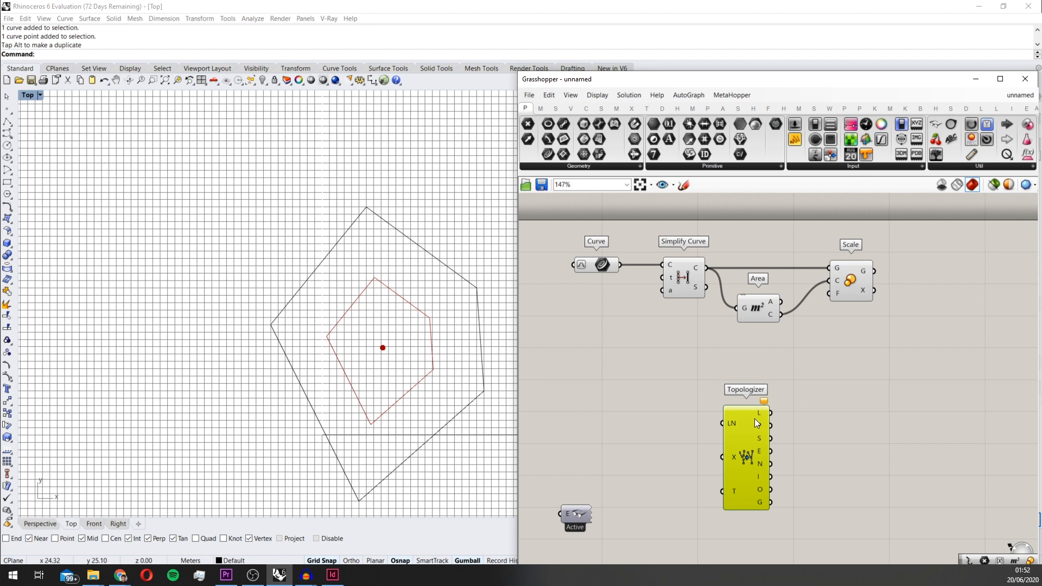
pyautogui.scroll(2, 751, 429)
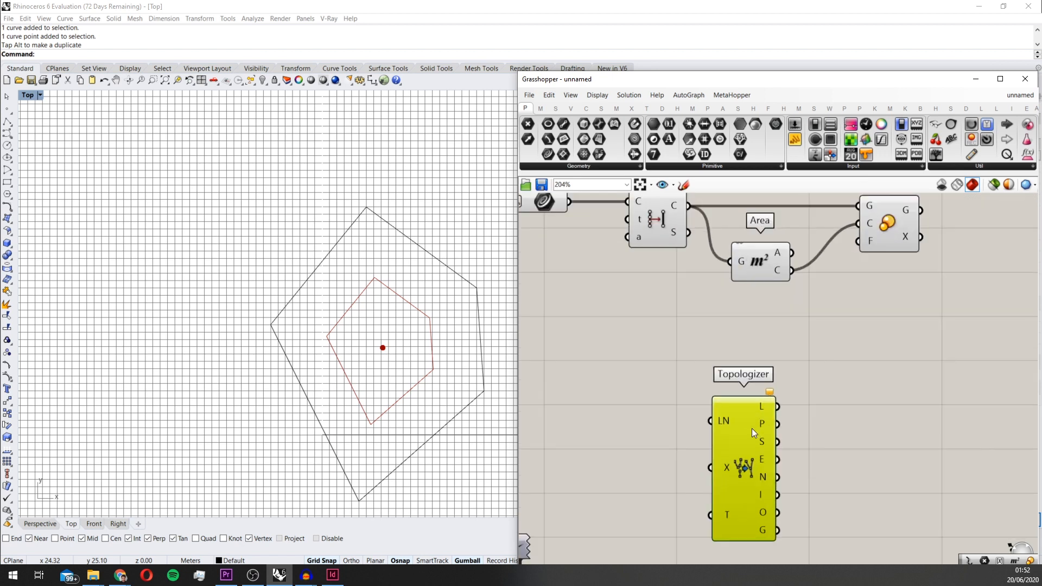
pyautogui.scroll(-4, 769, 402)
pyautogui.press('Delete')
# Add a number slider set to 0.2 and connect it to the Scale component's factor input
pyautogui.moveTo(802, 378); pyautogui.dragTo(683, 398, button='right')
pyautogui.scroll(5, 719, 349)
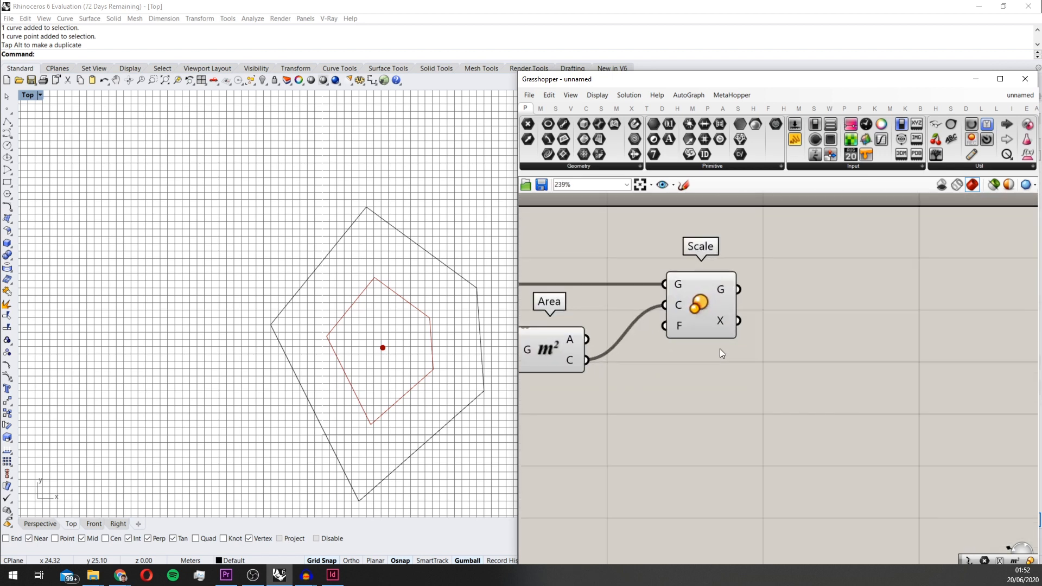
pyautogui.doubleClick(748, 380)
pyautogui.write('0')
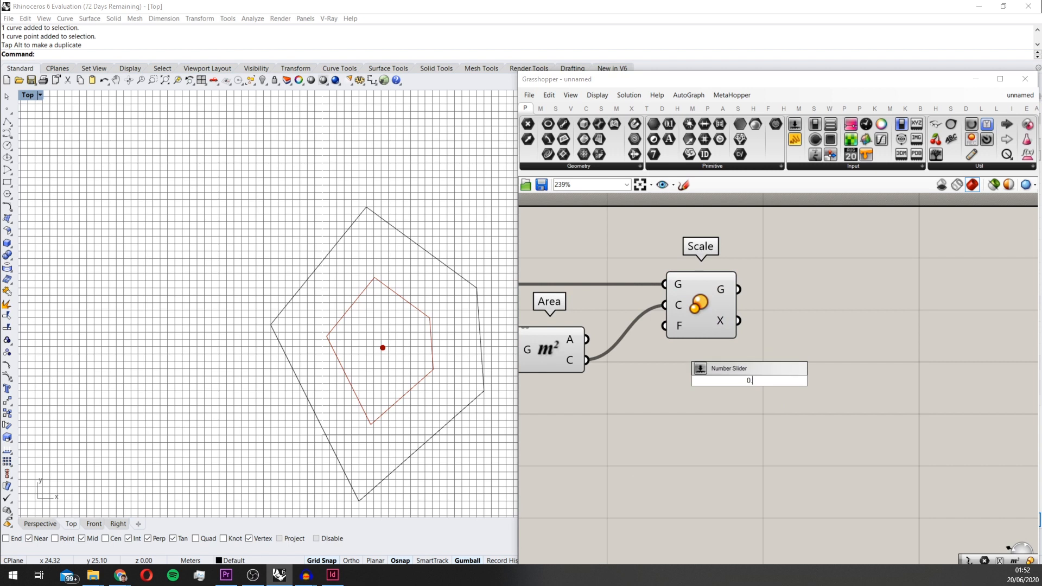
pyautogui.press('Return')
pyautogui.moveTo(787, 383); pyautogui.dragTo(664, 326)
pyautogui.scroll(6, 406, 358)
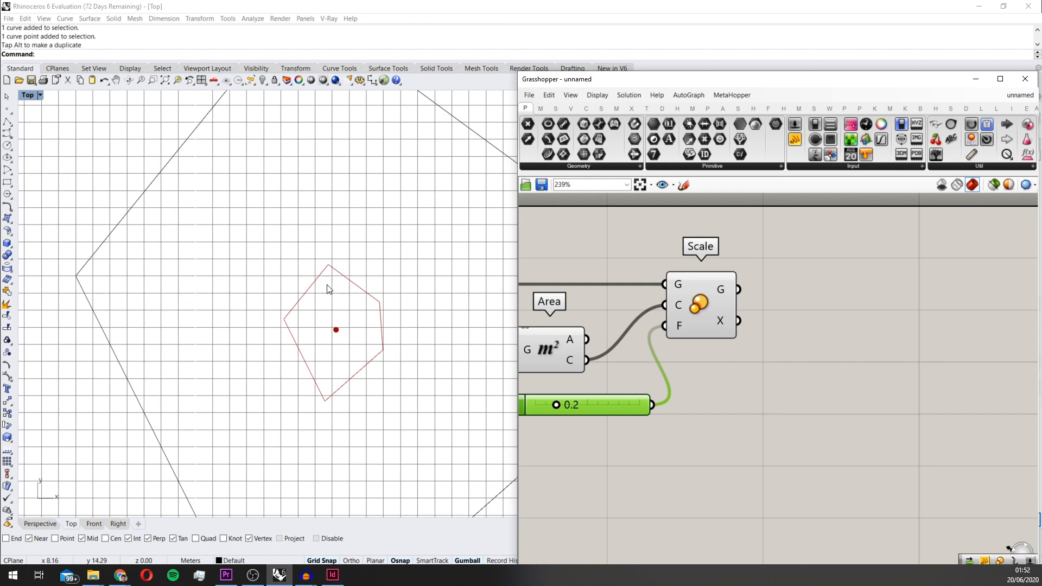
pyautogui.scroll(-3, 318, 320)
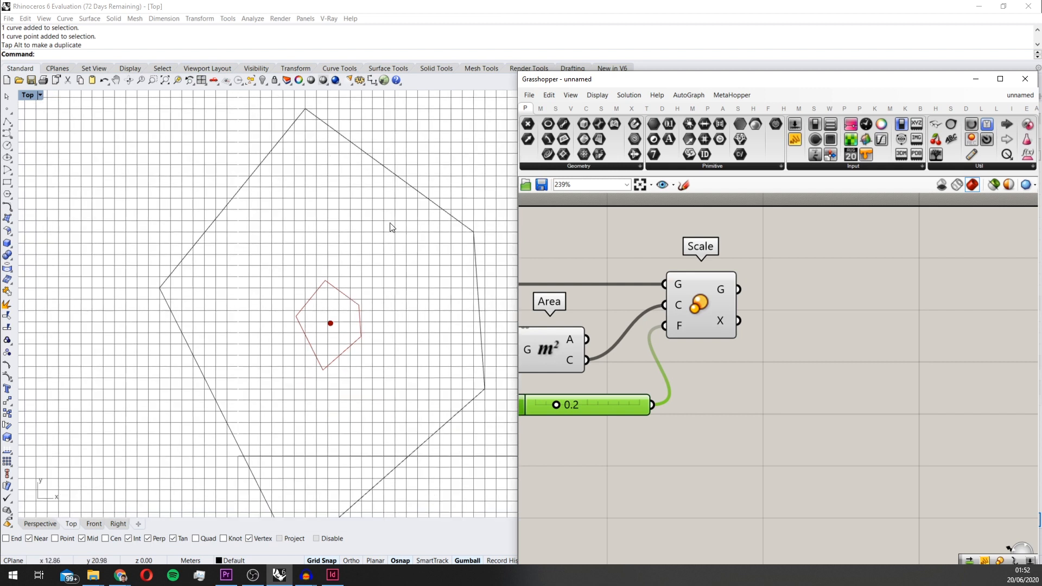
pyautogui.moveTo(714, 340); pyautogui.dragTo(724, 359, button='right')
pyautogui.moveTo(719, 337); pyautogui.dragTo(729, 338)
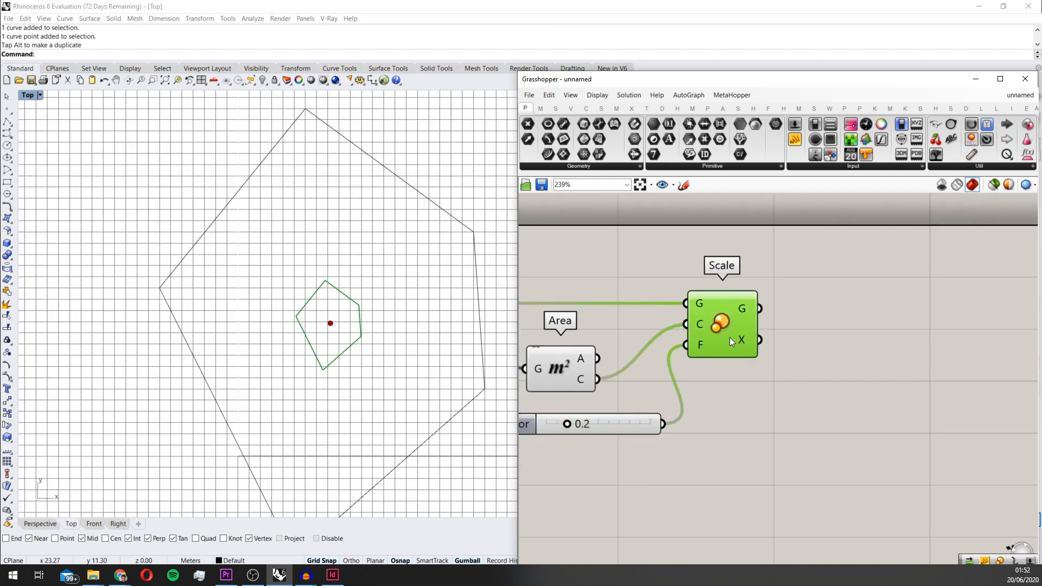
# Add an Explode component after the Scale component
pyautogui.scroll(-2, 874, 374)
pyautogui.moveTo(874, 373); pyautogui.dragTo(769, 385, button='right')
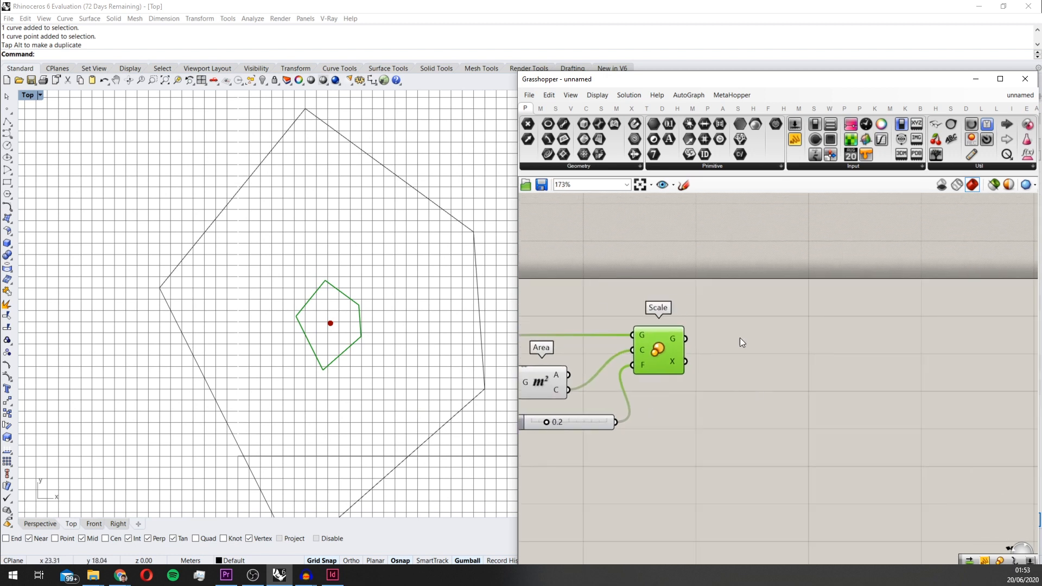
pyautogui.scroll(-3, 741, 348)
pyautogui.doubleClick(727, 399)
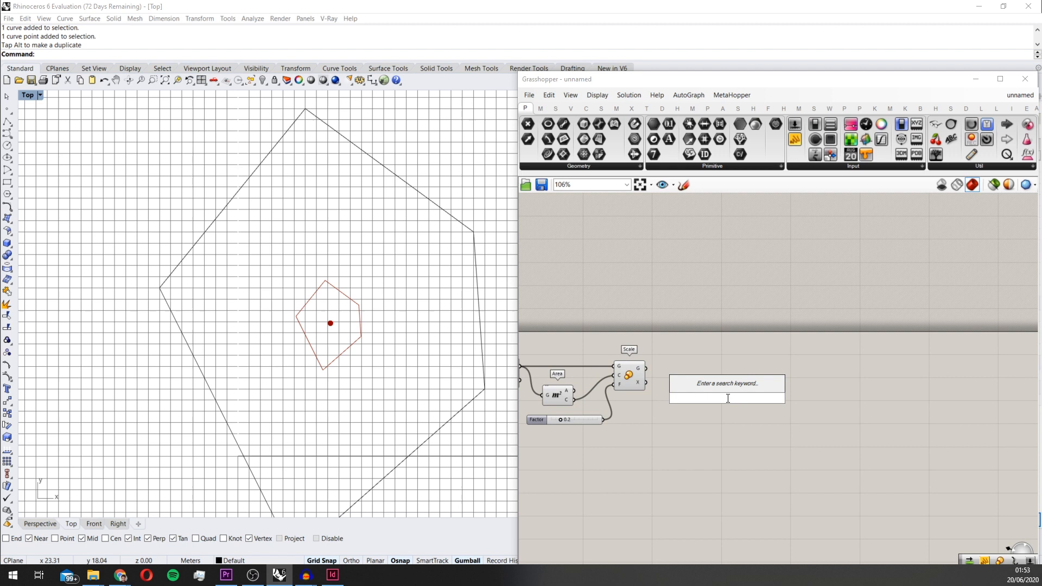
pyautogui.write('explode')
pyautogui.press('Return')
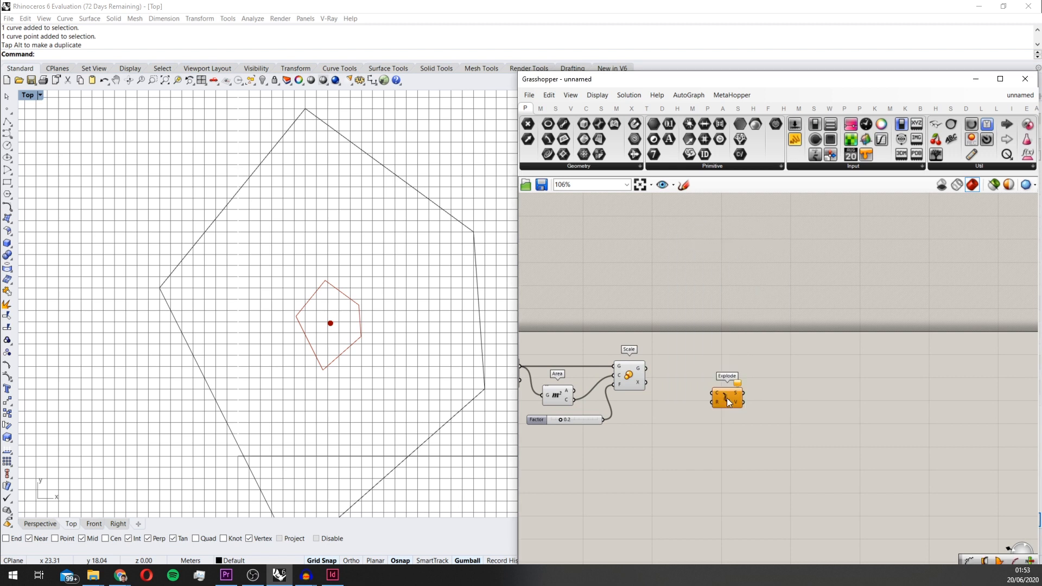
pyautogui.scroll(2, 782, 389)
# Duplicate the Explode component below itself, feeding the upper one the scaled curve and the lower one the unscaled outer curve
pyautogui.moveTo(707, 364); pyautogui.dragTo(807, 464)
pyautogui.click(810, 402)
pyautogui.keyDown('shift'); pyautogui.moveTo(534, 361); pyautogui.dragTo(796, 461); pyautogui.keyUp('shift')
pyautogui.moveTo(828, 471); pyautogui.dragTo(713, 484, button='right')
pyautogui.keyDown('shift'); pyautogui.click(715, 423); pyautogui.keyUp('shift')
pyautogui.moveTo(716, 424); pyautogui.dragTo(728, 399)
pyautogui.click(725, 372)
# Add a Shatter component and connect the upper Explode's segments output to its curve input
pyautogui.doubleClick(820, 406)
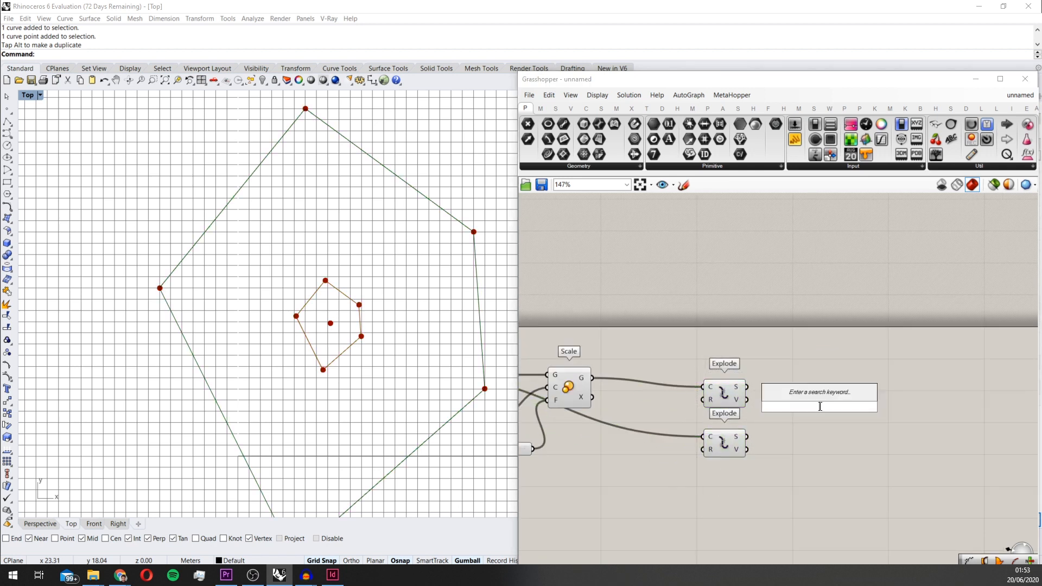
pyautogui.write('s')
pyautogui.press('BackSpace')
pyautogui.write('shatter')
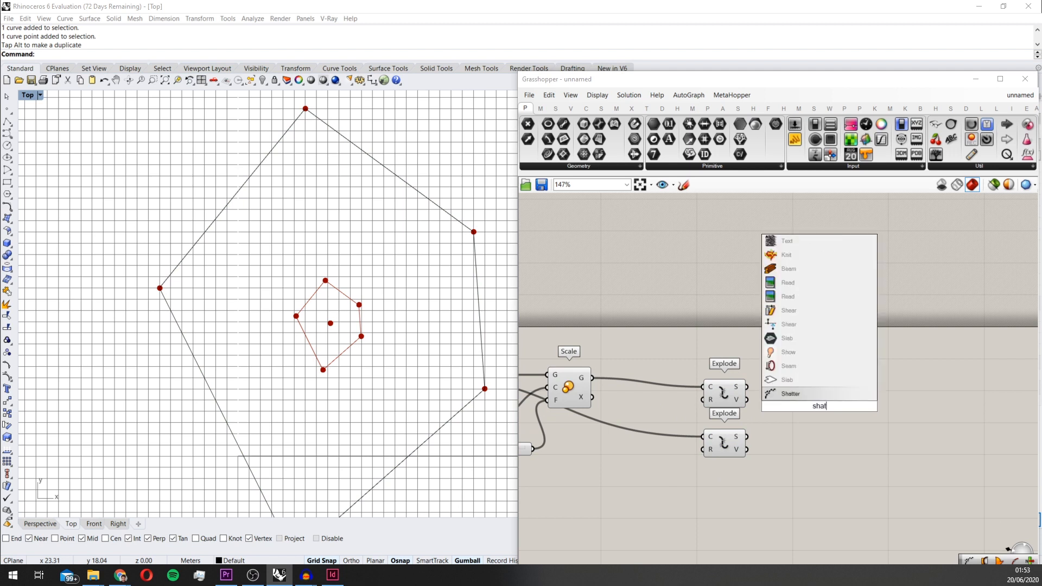
pyautogui.press('Return')
pyautogui.scroll(1, 842, 404)
pyautogui.scroll(5, 822, 399)
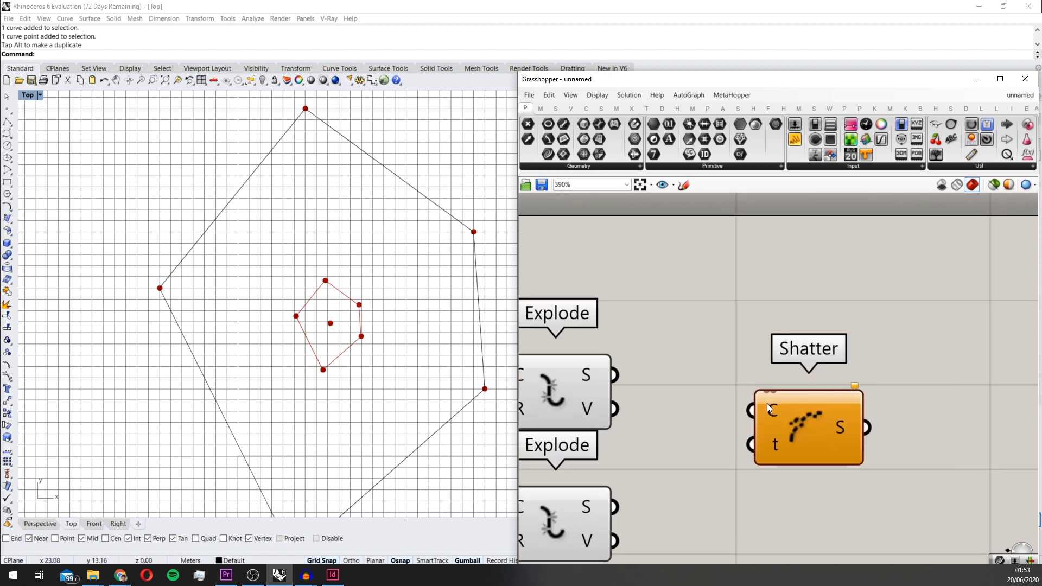
pyautogui.moveTo(766, 403); pyautogui.dragTo(741, 361)
pyautogui.moveTo(616, 374); pyautogui.dragTo(750, 356)
# Duplicate the Shatter component below itself and connect the lower Explode's segments output to the copy's curve input
pyautogui.moveTo(776, 392); pyautogui.dragTo(779, 324, button='right')
pyautogui.keyDown('alt'); pyautogui.moveTo(782, 320); pyautogui.dragTo(835, 462); pyautogui.keyUp('alt')
pyautogui.moveTo(617, 440); pyautogui.dragTo(782, 443)
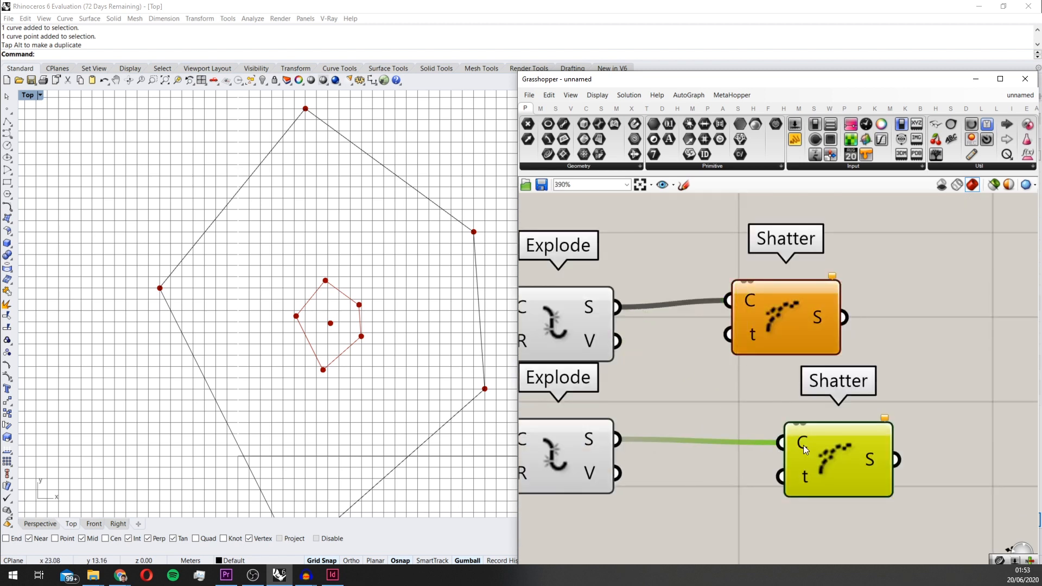
# Reparameterize the curve inputs of both Shatter components and line the two components up
pyautogui.rightClick(803, 445)
pyautogui.click(846, 471)
pyautogui.rightClick(749, 300)
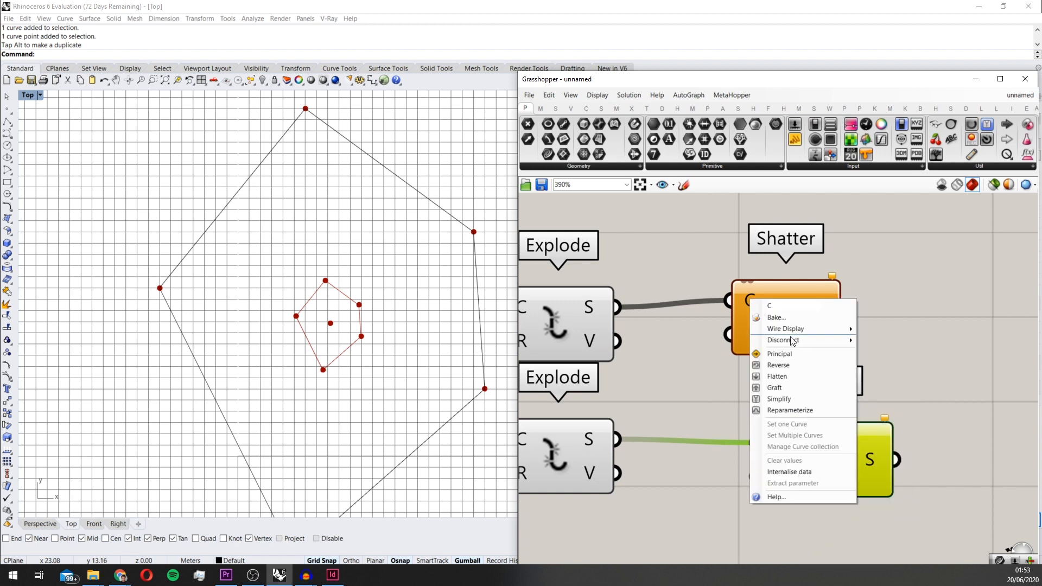
pyautogui.click(784, 410)
pyautogui.moveTo(772, 333); pyautogui.dragTo(815, 339)
pyautogui.scroll(-3, 824, 402)
pyautogui.moveTo(824, 403); pyautogui.dragTo(749, 391, button='right')
pyautogui.moveTo(814, 469); pyautogui.dragTo(818, 341)
# Add a number slider set to 0.5 and connect it to the parameter inputs of both Shatter components
pyautogui.doubleClick(678, 256)
pyautogui.write('9')
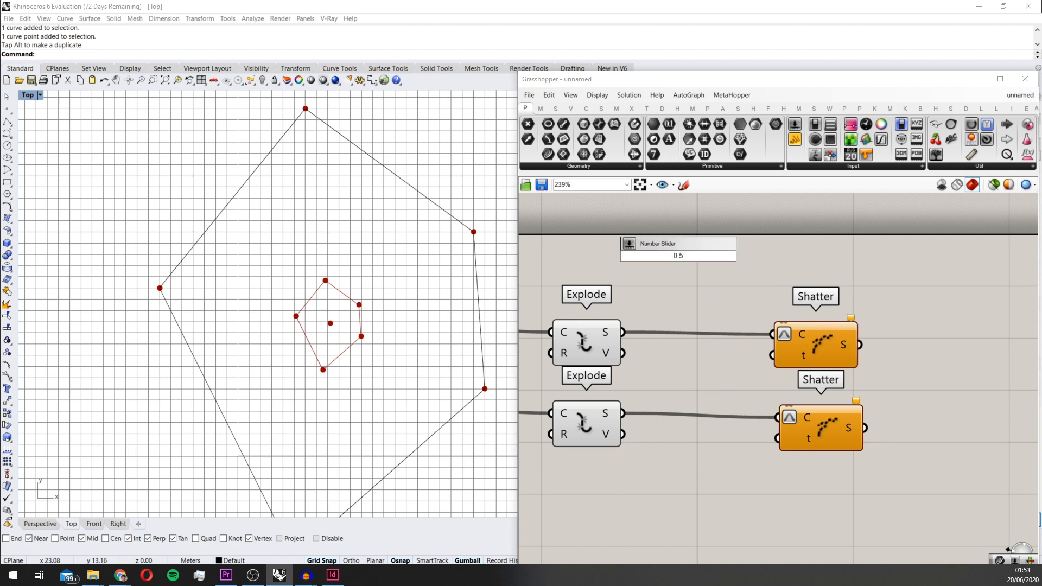
pyautogui.press('Return')
pyautogui.moveTo(740, 262); pyautogui.dragTo(788, 452)
pyautogui.scroll(1, 694, 376)
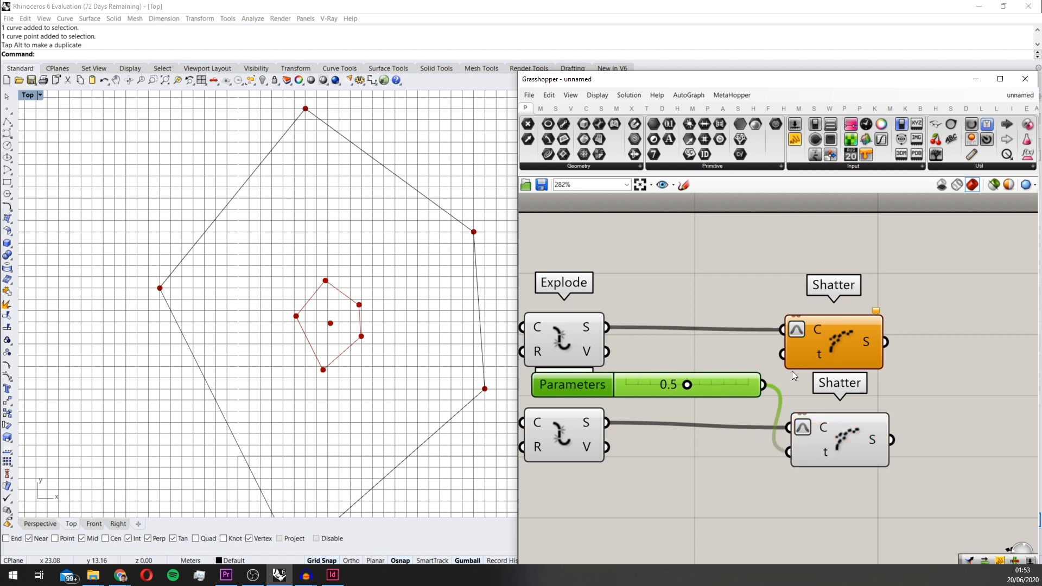
pyautogui.moveTo(747, 389); pyautogui.dragTo(749, 389)
pyautogui.moveTo(850, 348); pyautogui.dragTo(790, 356, button='right')
pyautogui.moveTo(791, 356); pyautogui.dragTo(799, 354)
# Add two Shift List components and connect the segments output of each Shatter component to its own Shift List
pyautogui.scroll(-6, 913, 403)
pyautogui.moveTo(919, 426); pyautogui.dragTo(819, 405, button='right')
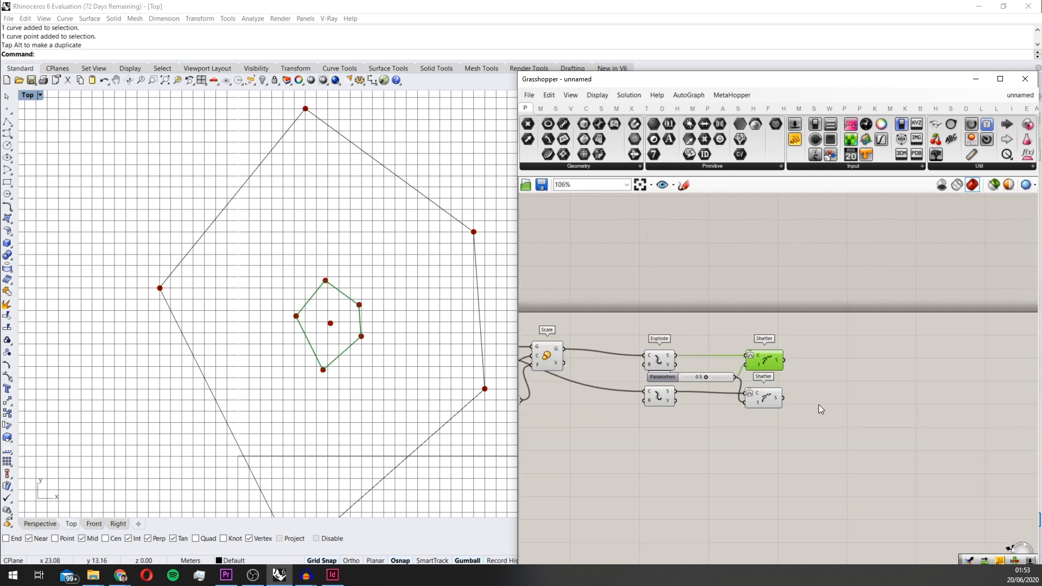
pyautogui.scroll(3, 818, 405)
pyautogui.doubleClick(822, 422)
pyautogui.write('shif')
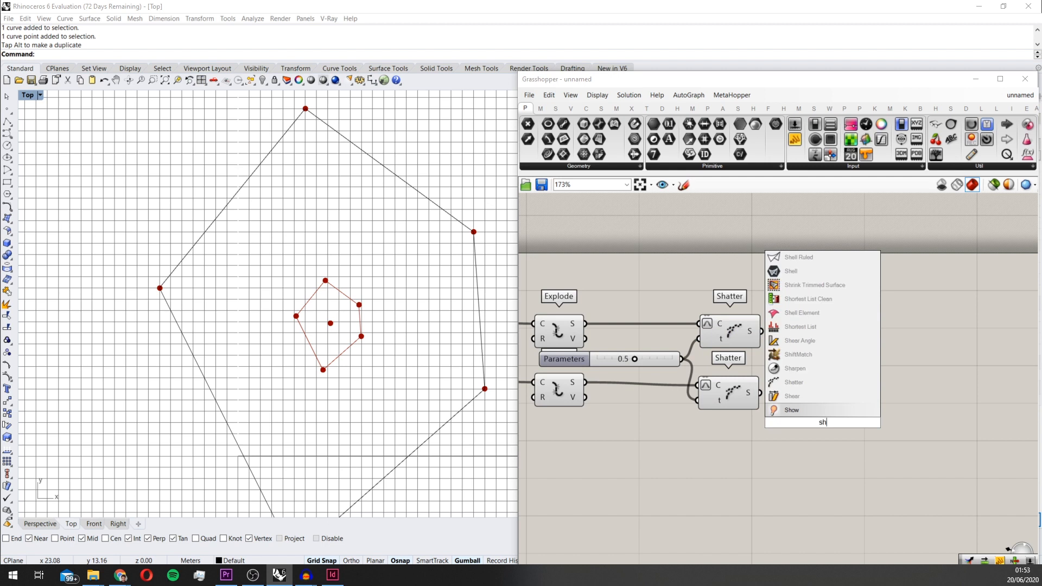
pyautogui.press('Up')
pyautogui.press('Return')
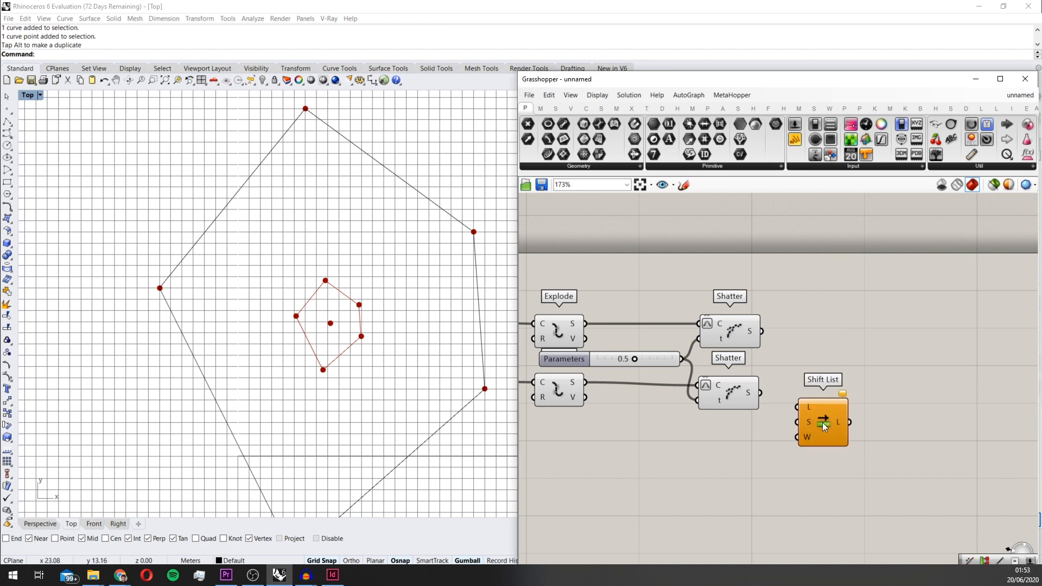
pyautogui.scroll(3, 823, 422)
pyautogui.moveTo(820, 406); pyautogui.dragTo(817, 381)
pyautogui.moveTo(702, 366); pyautogui.dragTo(829, 258)
pyautogui.moveTo(712, 250); pyautogui.dragTo(829, 248)
# Flatten the list inputs of both Shift List components and align the two components vertically
pyautogui.rightClick(830, 248)
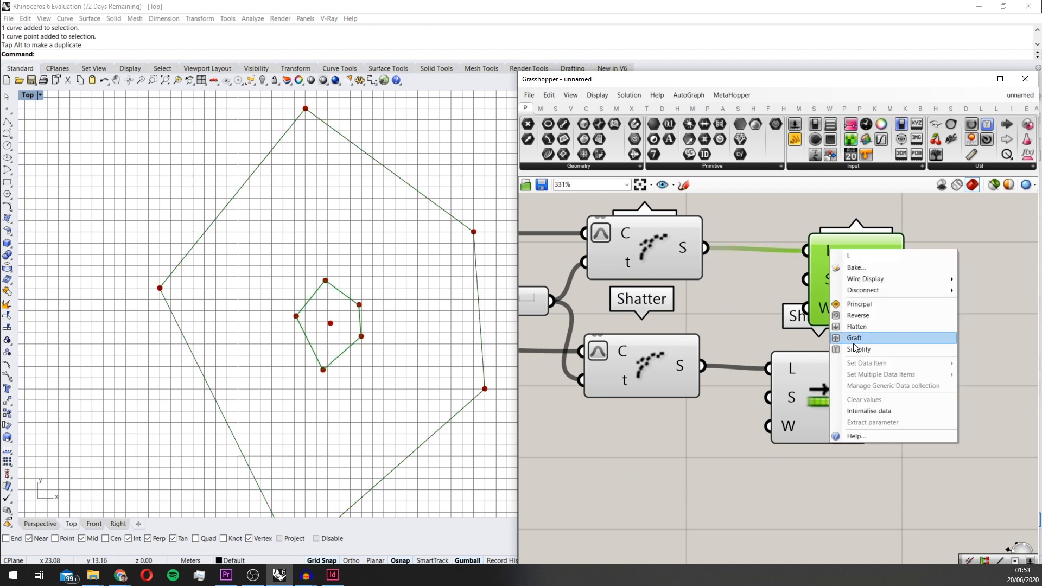
pyautogui.click(860, 339)
pyautogui.rightClick(778, 369)
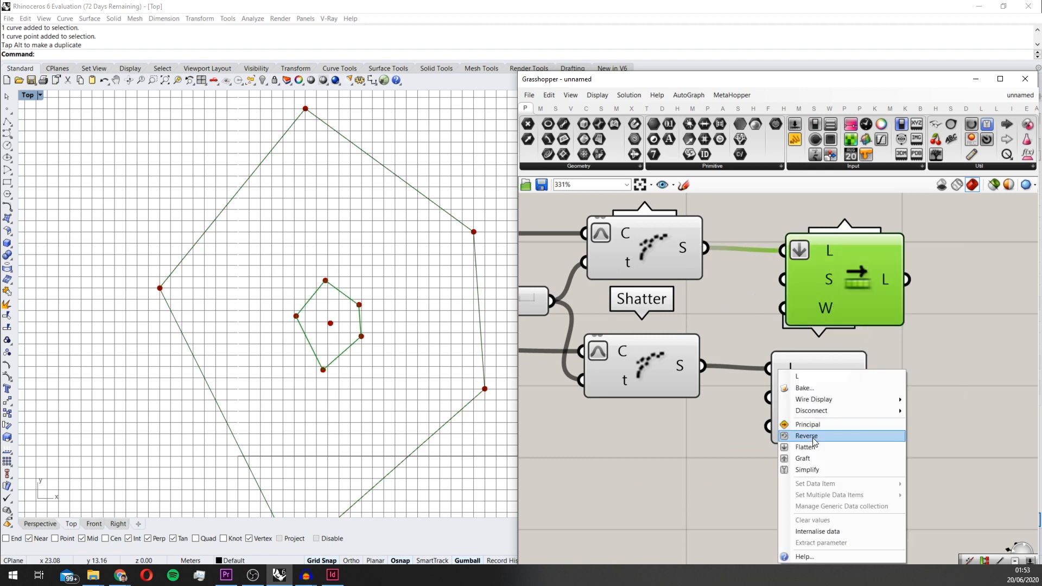
pyautogui.click(810, 448)
pyautogui.moveTo(958, 484); pyautogui.dragTo(869, 287)
pyautogui.moveTo(994, 396); pyautogui.dragTo(908, 471, button='right')
pyautogui.moveTo(899, 503); pyautogui.dragTo(705, 320)
pyautogui.moveTo(751, 345); pyautogui.dragTo(776, 330, button='right')
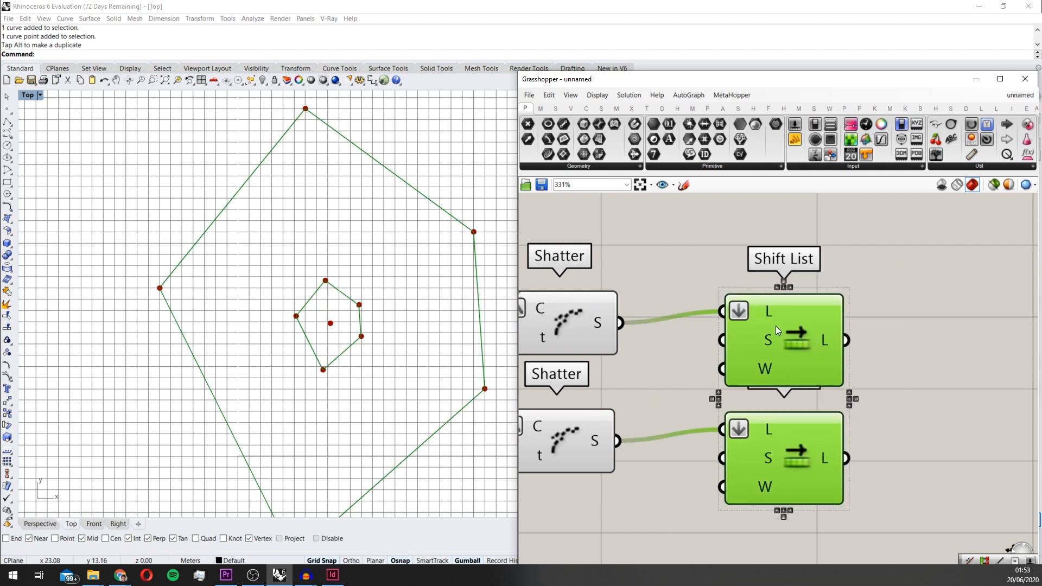
# Add a Partition List component and connect the upper Shift List's output to its list input
pyautogui.doubleClick(917, 376)
pyautogui.write('parti')
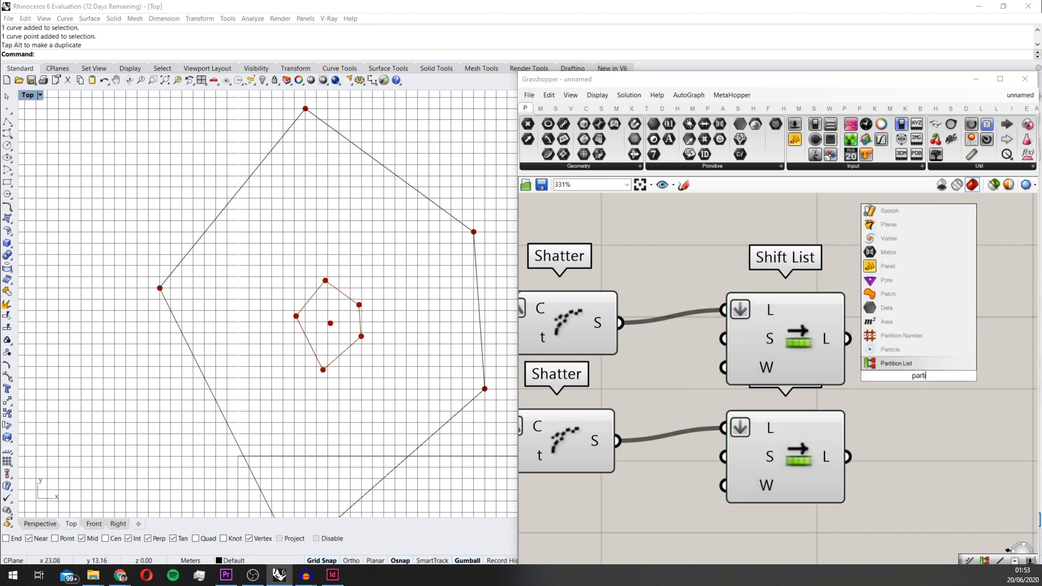
pyautogui.press('Return')
pyautogui.scroll(-3, 909, 358)
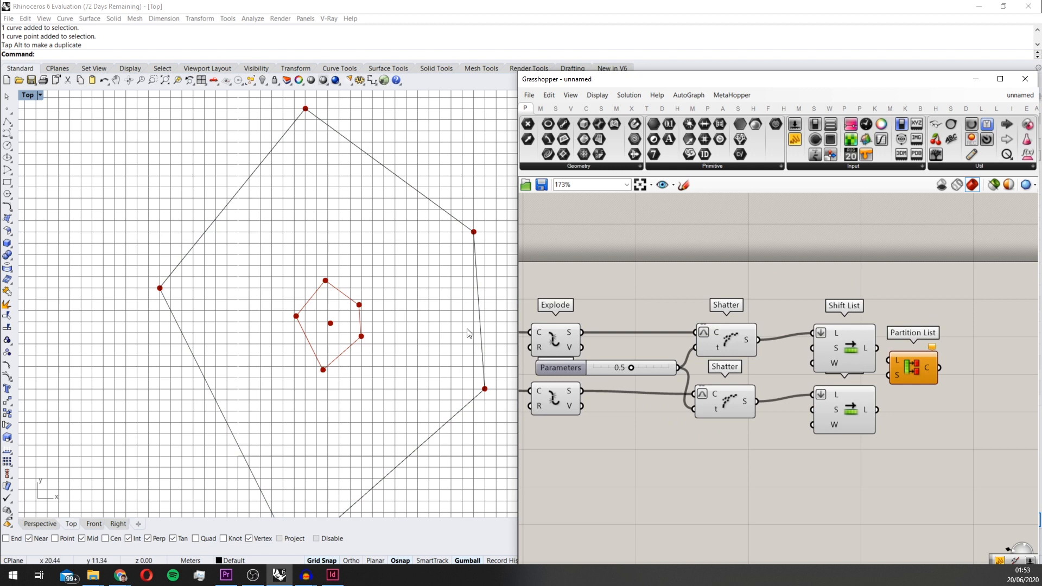
pyautogui.moveTo(949, 356); pyautogui.dragTo(857, 362, button='right')
pyautogui.moveTo(833, 373); pyautogui.dragTo(882, 346)
pyautogui.scroll(2, 809, 358)
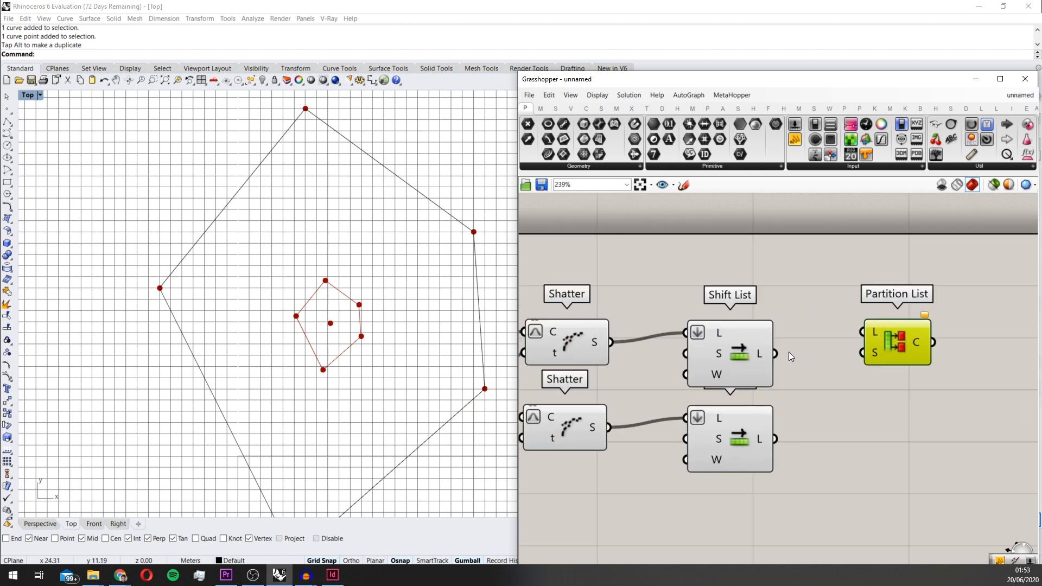
pyautogui.moveTo(776, 353); pyautogui.dragTo(860, 340)
# Add a panel containing 2 and place it beside the Shift List outputs
pyautogui.doubleClick(799, 304)
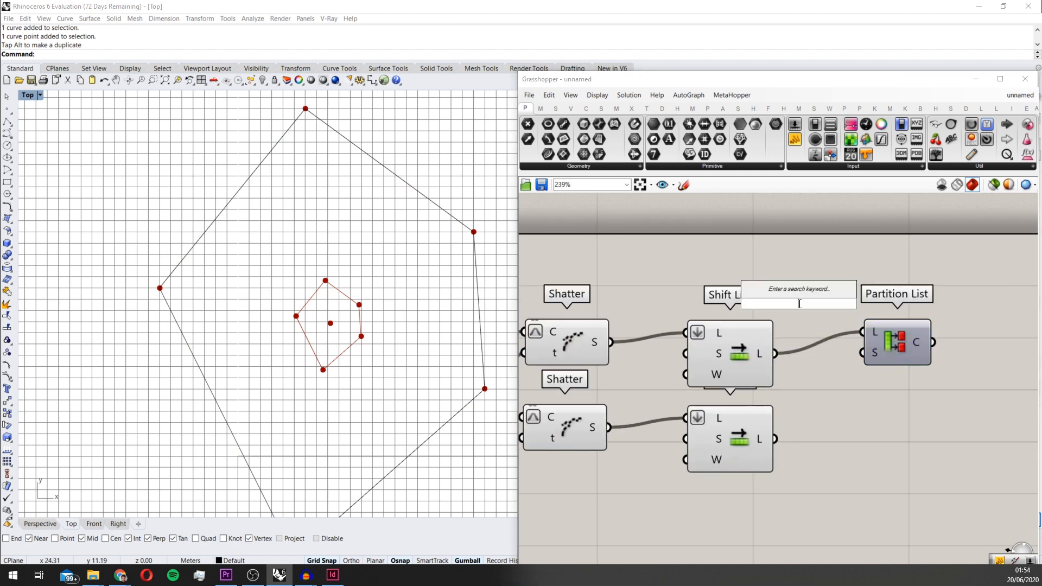
pyautogui.write('//')
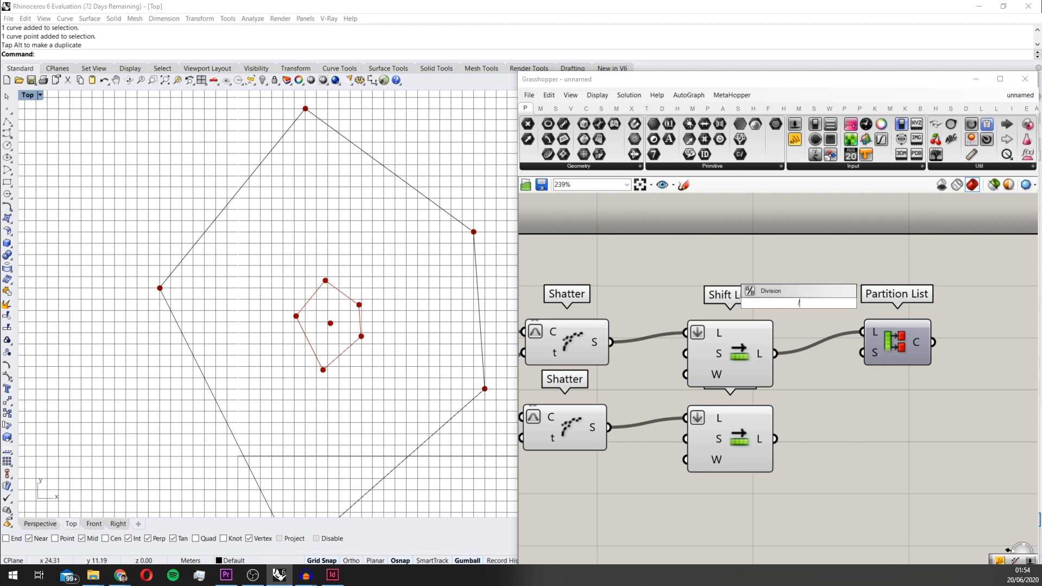
pyautogui.write('2')
pyautogui.press('Return')
pyautogui.moveTo(805, 321); pyautogui.dragTo(814, 379)
# Add a second Partition List fed by the lower Shift List and connect the 2 panel to both size inputs
pyautogui.moveTo(797, 323); pyautogui.dragTo(794, 476)
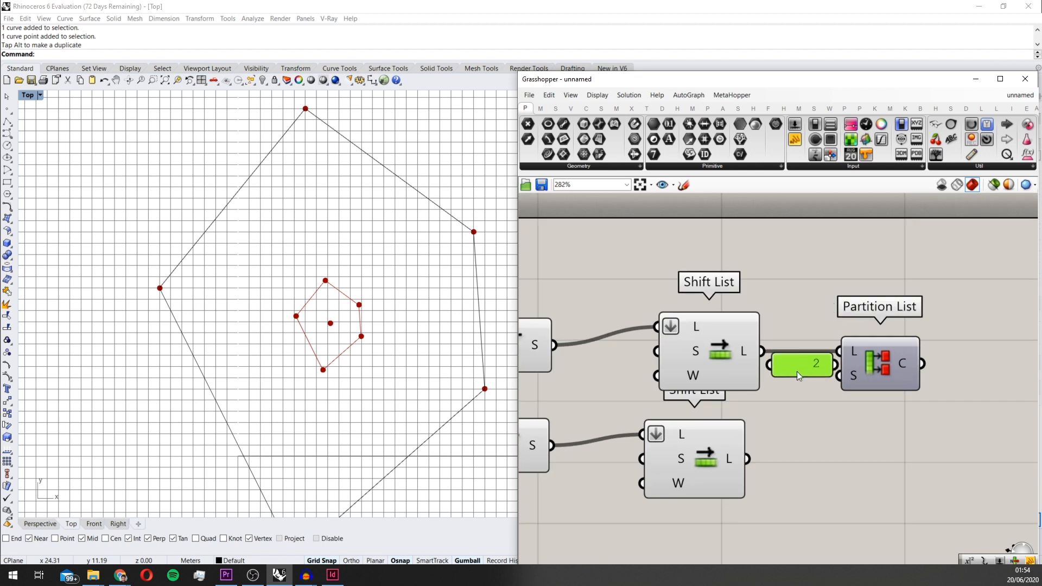
pyautogui.moveTo(866, 370); pyautogui.dragTo(923, 471)
pyautogui.moveTo(749, 459); pyautogui.dragTo(839, 389)
pyautogui.moveTo(849, 399); pyautogui.dragTo(820, 421, button='right')
pyautogui.moveTo(774, 496); pyautogui.dragTo(679, 424)
pyautogui.scroll(-2, 683, 426)
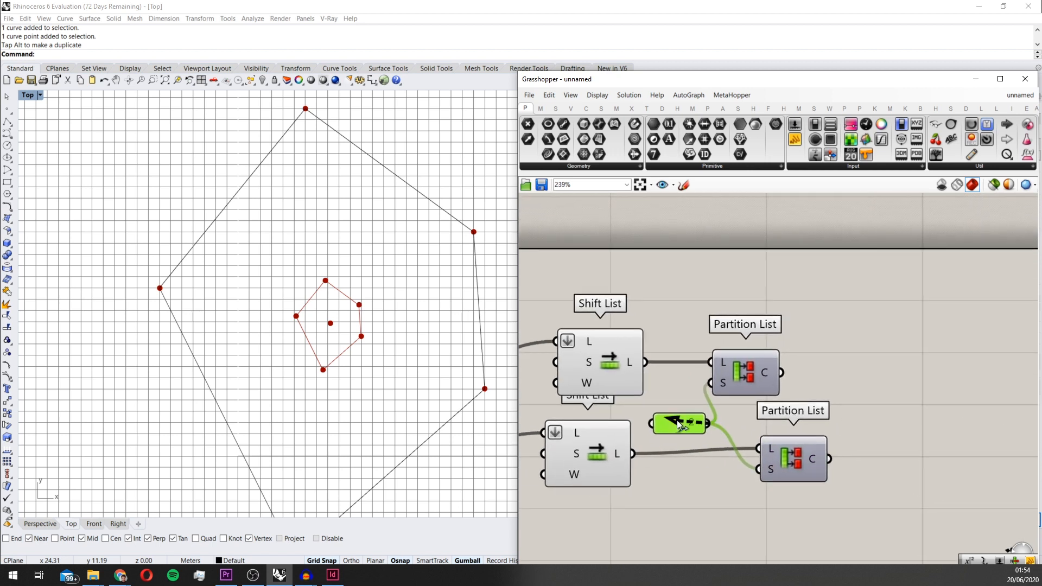
pyautogui.moveTo(762, 376); pyautogui.dragTo(790, 376)
pyautogui.doubleClick(850, 370)
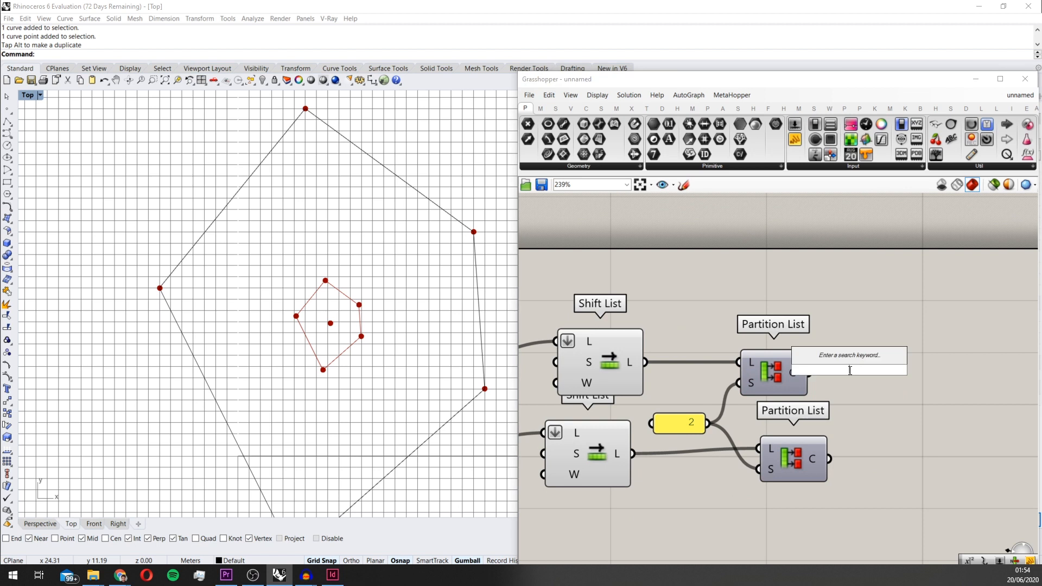
pyautogui.write('panel')
pyautogui.press('Return')
pyautogui.moveTo(849, 375); pyautogui.dragTo(899, 361)
pyautogui.scroll(-2, 874, 372)
pyautogui.scroll(1, 838, 376)
pyautogui.press('Delete')
# Add a Join Curves component and connect the upper Partition List's chunks output to its curves input
pyautogui.moveTo(899, 362); pyautogui.dragTo(864, 369, button='right')
pyautogui.doubleClick(864, 369)
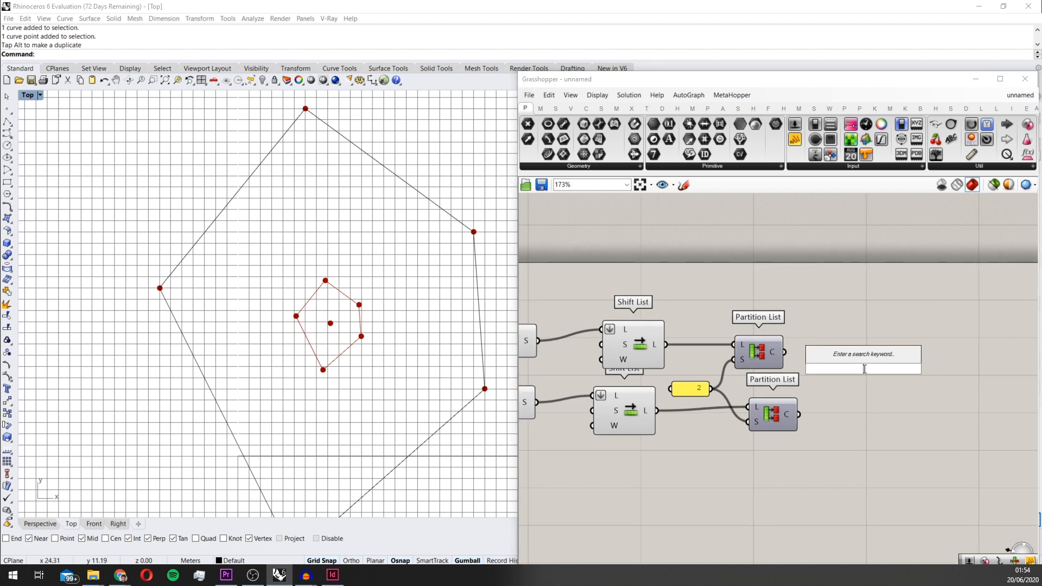
pyautogui.write('join')
pyautogui.press('Return')
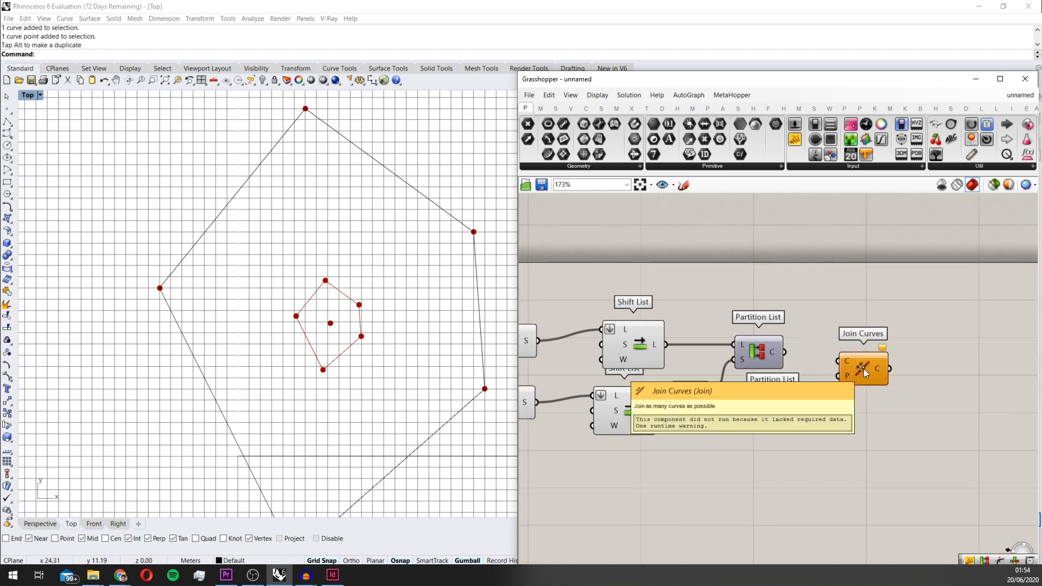
pyautogui.scroll(2, 864, 369)
pyautogui.moveTo(754, 346); pyautogui.dragTo(827, 358)
# Duplicate Join Curves below the first one and connect the lower Partition List's output to the copy
pyautogui.moveTo(863, 369); pyautogui.dragTo(884, 434)
pyautogui.moveTo(773, 432); pyautogui.dragTo(850, 421)
pyautogui.moveTo(881, 398); pyautogui.dragTo(778, 396, button='right')
pyautogui.click(766, 340)
# Add a panel displaying the upper Join Curves output and align the two Join Curves components
pyautogui.doubleClick(890, 330)
pyautogui.write('panel')
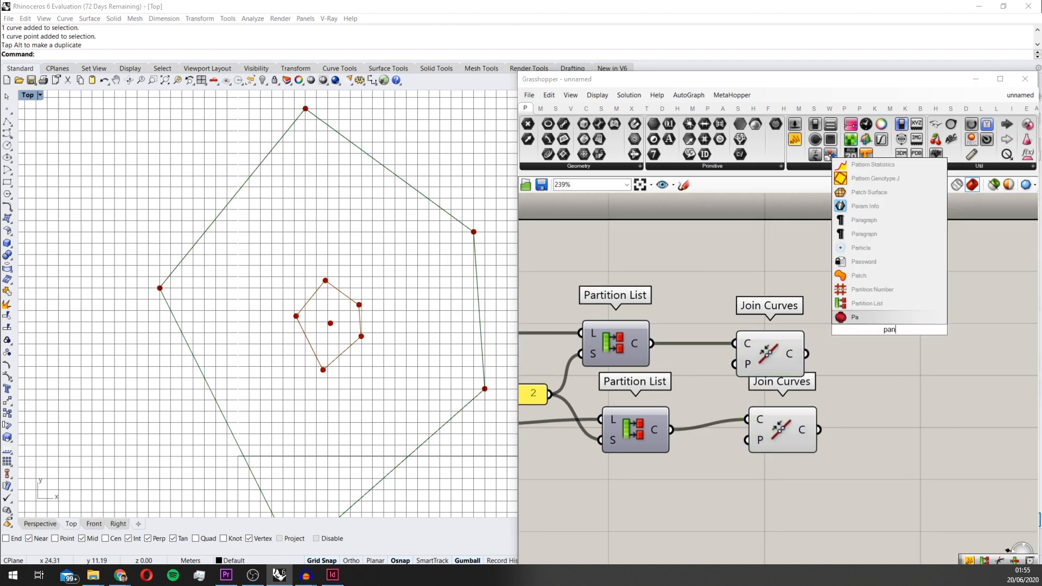
pyautogui.press('Return')
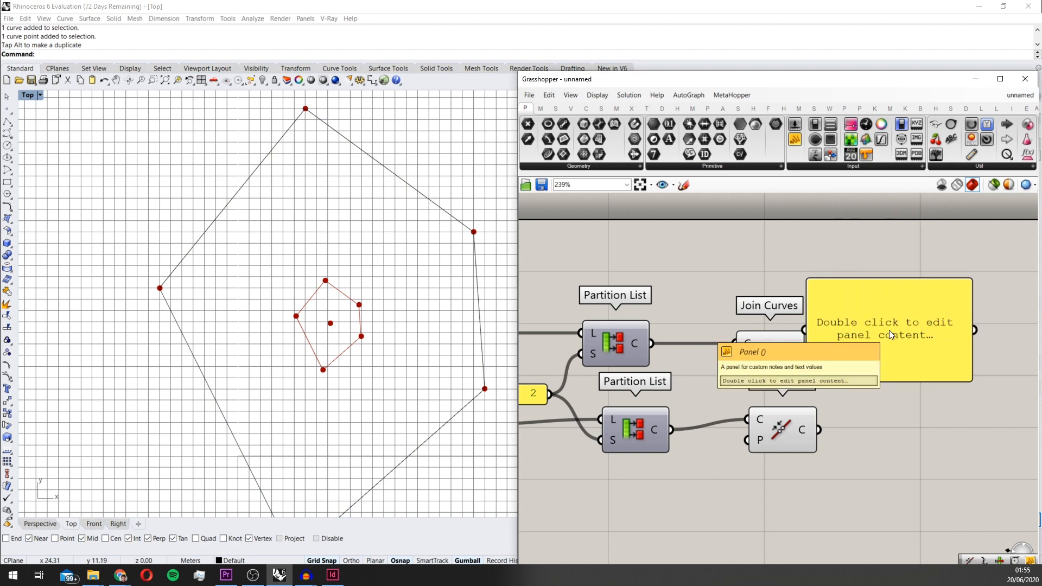
pyautogui.click(755, 356)
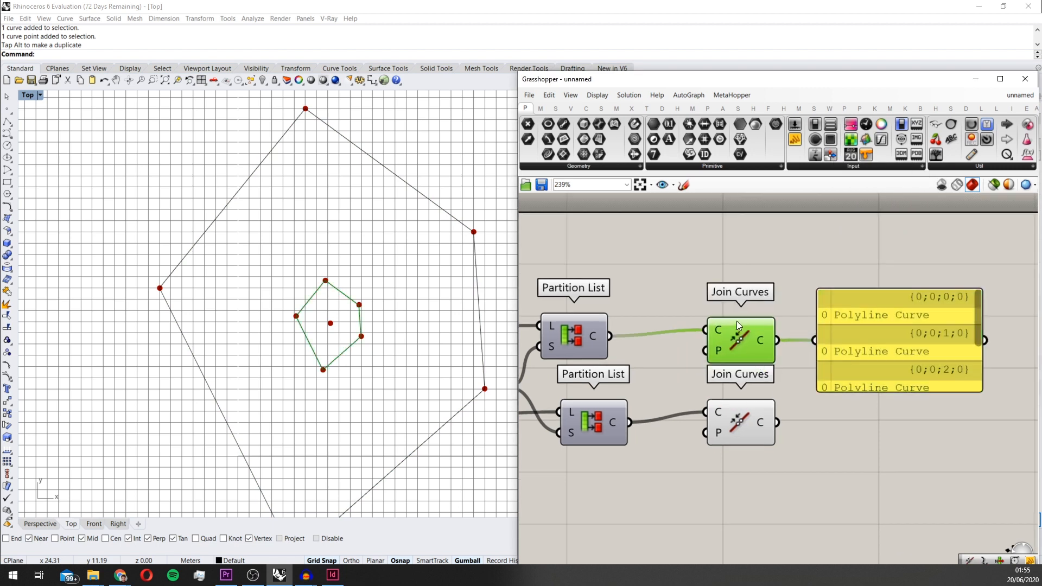
pyautogui.scroll(2, 792, 360)
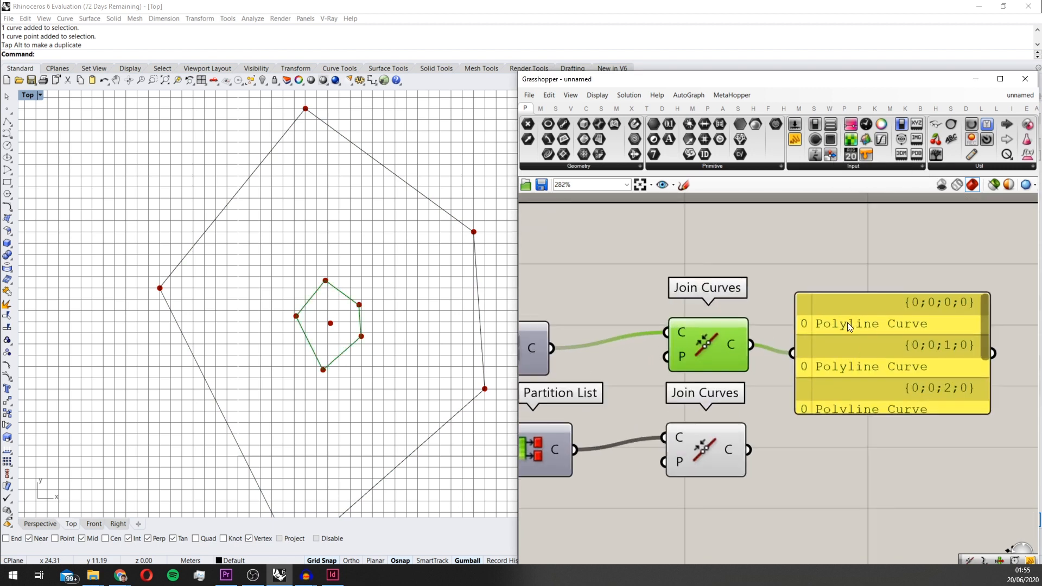
pyautogui.moveTo(845, 371); pyautogui.dragTo(815, 343, button='right')
pyautogui.moveTo(806, 349); pyautogui.dragTo(861, 345)
# Add two Fillet components and connect each Join Curves output to the curve input of its own Fillet
pyautogui.click(795, 268)
pyautogui.doubleClick(796, 269)
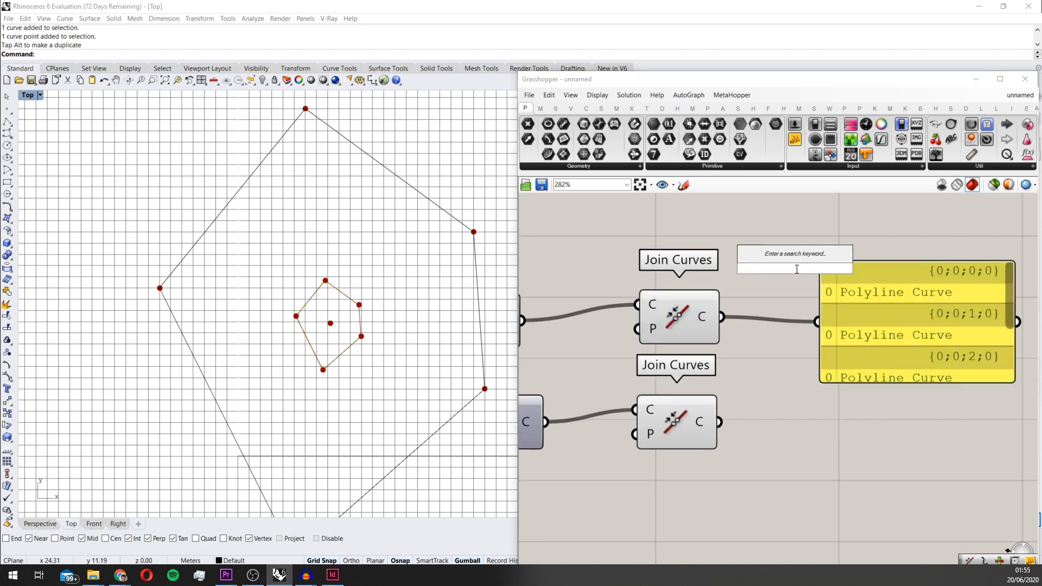
pyautogui.write('fill')
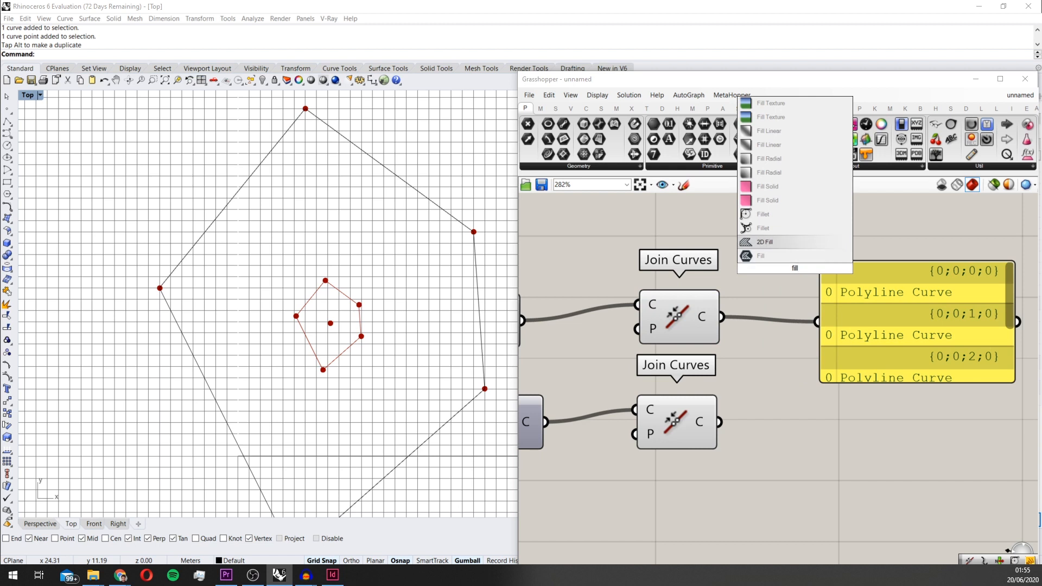
pyautogui.press('Up')
pyautogui.press('Up')
pyautogui.press('Return')
pyautogui.moveTo(721, 318); pyautogui.dragTo(838, 446)
pyautogui.moveTo(720, 423); pyautogui.dragTo(807, 436)
# Add a number slider set to 0.05 and connect it to the radius inputs of both Fillet components
pyautogui.doubleClick(689, 491)
pyautogui.write('0.05')
pyautogui.press('Return')
pyautogui.scroll(3, 690, 491)
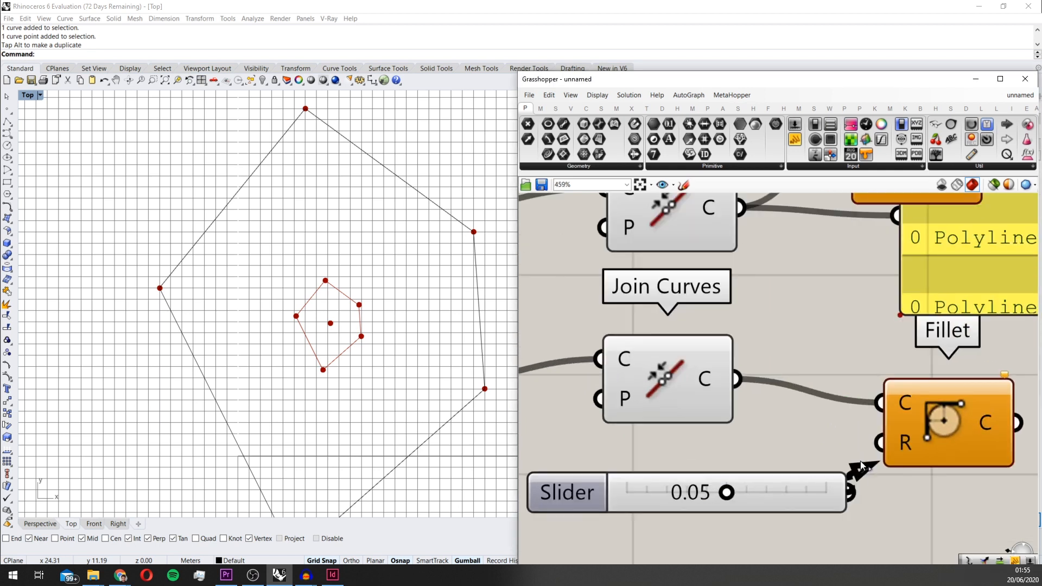
pyautogui.moveTo(861, 461); pyautogui.dragTo(881, 442)
pyautogui.scroll(-3, 858, 478)
pyautogui.moveTo(856, 486); pyautogui.dragTo(849, 294)
pyautogui.click(867, 303)
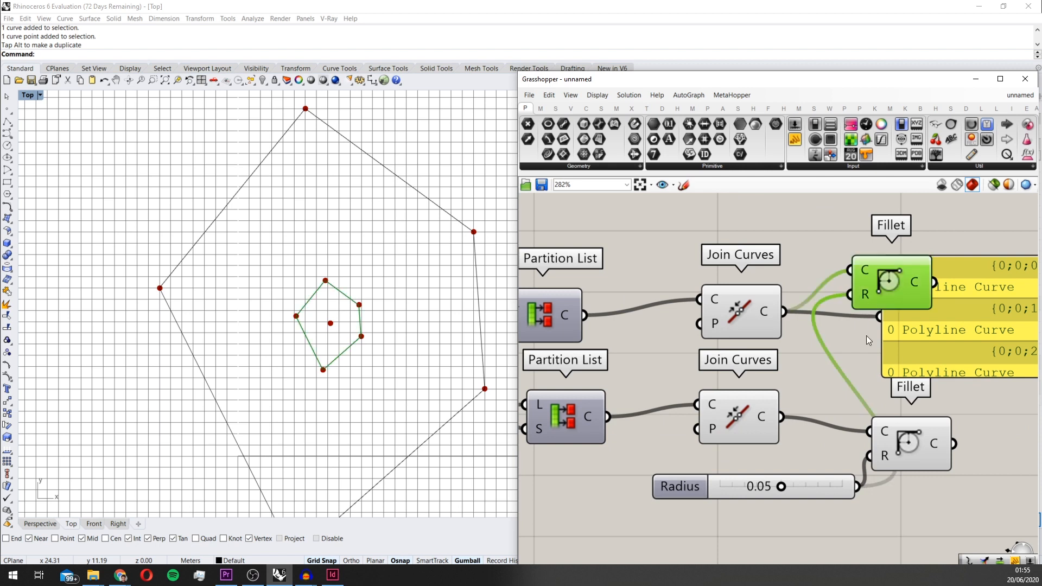
# Move the output panel clear of the upper Fillet and connect that Fillet's curve output to it
pyautogui.moveTo(867, 335); pyautogui.dragTo(854, 368)
pyautogui.moveTo(965, 350); pyautogui.dragTo(1015, 346)
pyautogui.moveTo(1006, 347); pyautogui.dragTo(832, 369, button='right')
pyautogui.moveTo(748, 369); pyautogui.dragTo(831, 357)
pyautogui.scroll(-4, 830, 304)
pyautogui.scroll(2, 809, 438)
# Align the two Fillet components vertically and move the panel farther from them to free up space
pyautogui.moveTo(792, 404); pyautogui.dragTo(752, 247)
pyautogui.moveTo(753, 243); pyautogui.dragTo(741, 328, button='right')
pyautogui.click(733, 329)
pyautogui.moveTo(736, 352); pyautogui.dragTo(743, 326)
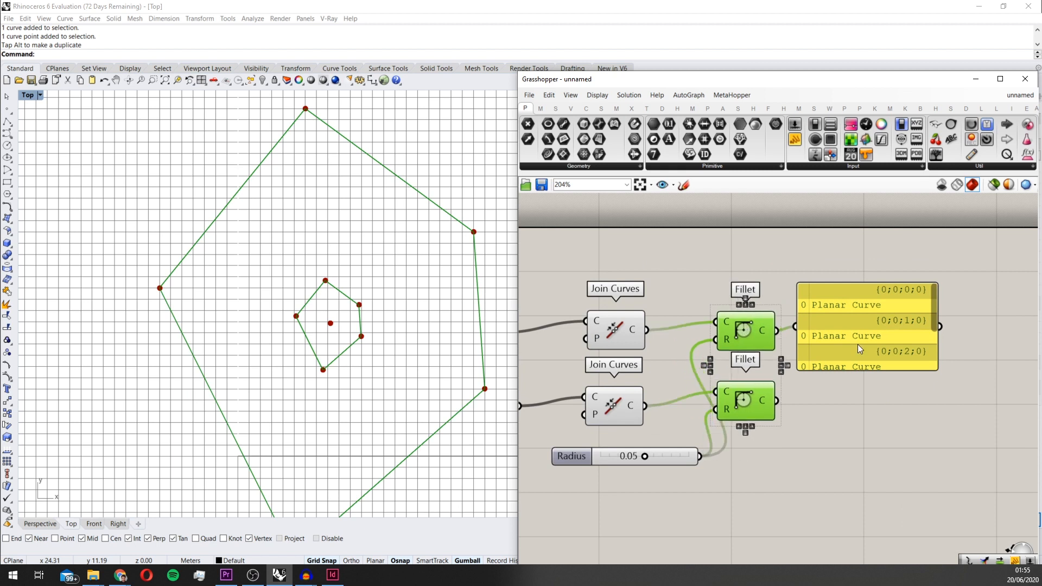
pyautogui.moveTo(858, 344); pyautogui.dragTo(892, 352)
pyautogui.moveTo(841, 322); pyautogui.dragTo(860, 323)
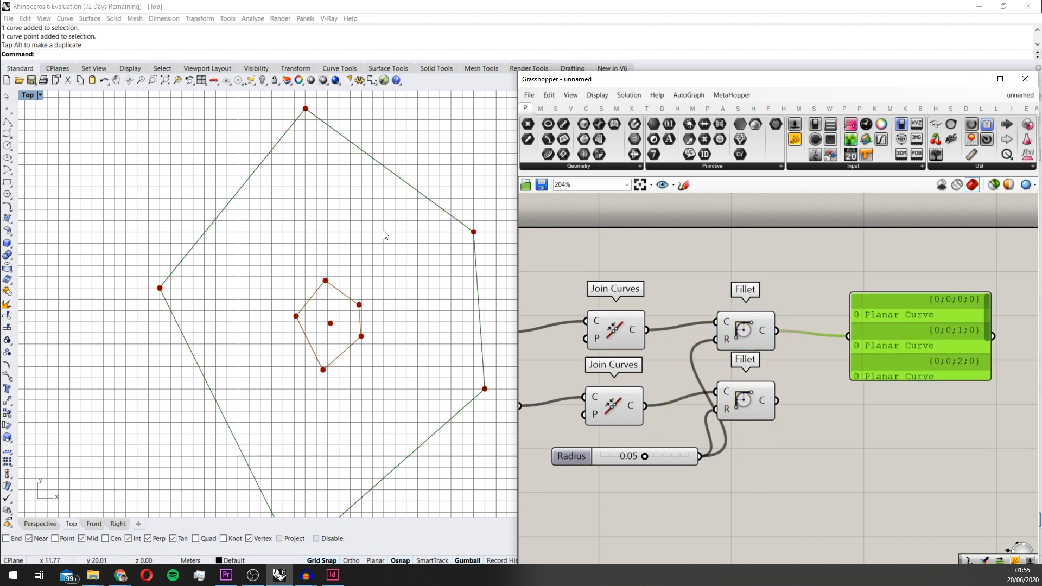
# Add a Merge component, connect the upper Fillet to D1 and the lower to D2, and show its result in the enlarged panel
pyautogui.moveTo(790, 296); pyautogui.dragTo(740, 288, button='right')
pyautogui.scroll(1, 744, 288)
pyautogui.doubleClick(763, 298)
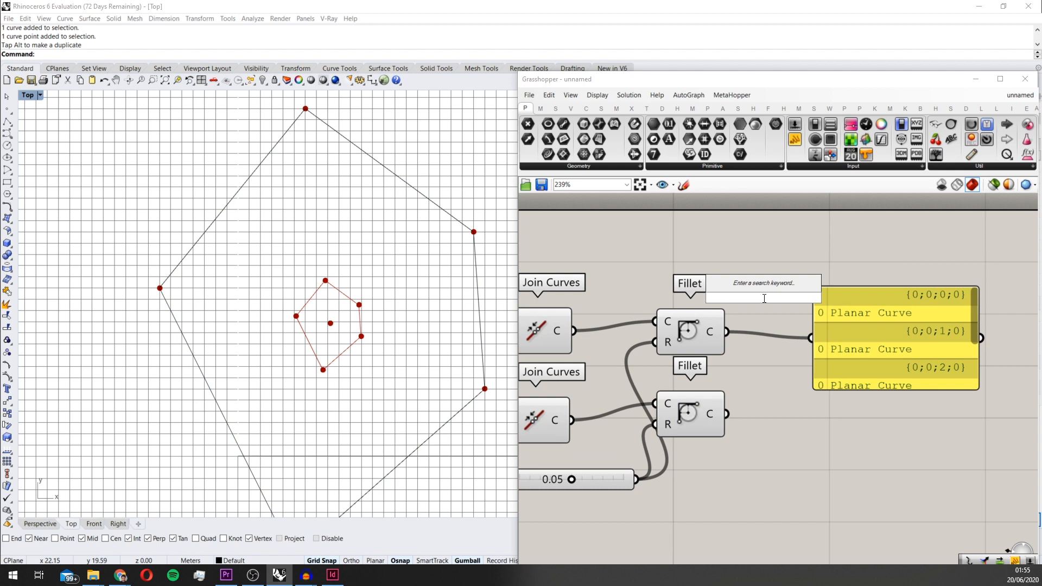
pyautogui.write('merg')
pyautogui.press('Return')
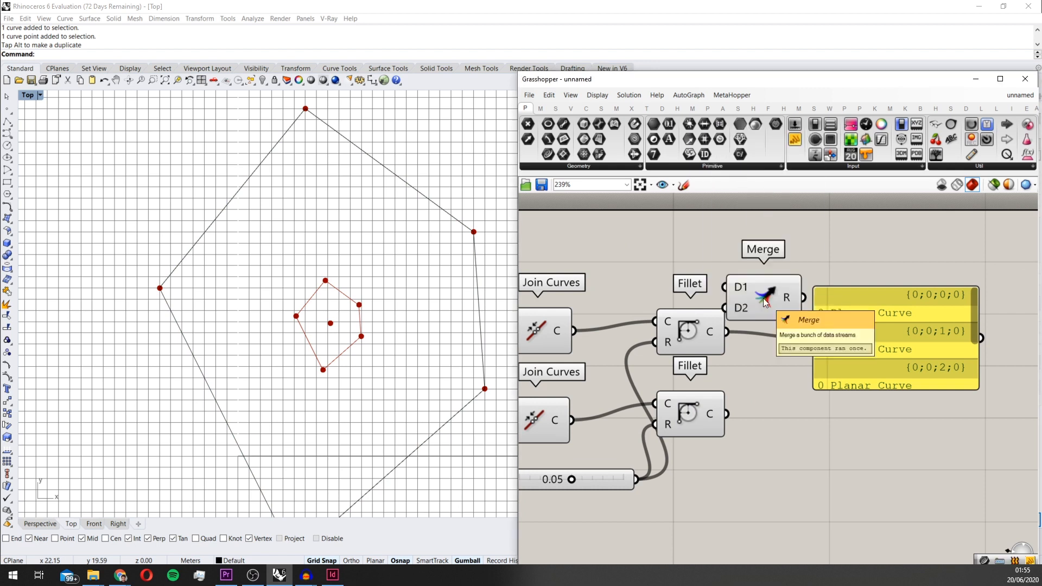
pyautogui.moveTo(763, 298); pyautogui.dragTo(800, 373)
pyautogui.moveTo(727, 332); pyautogui.dragTo(787, 379)
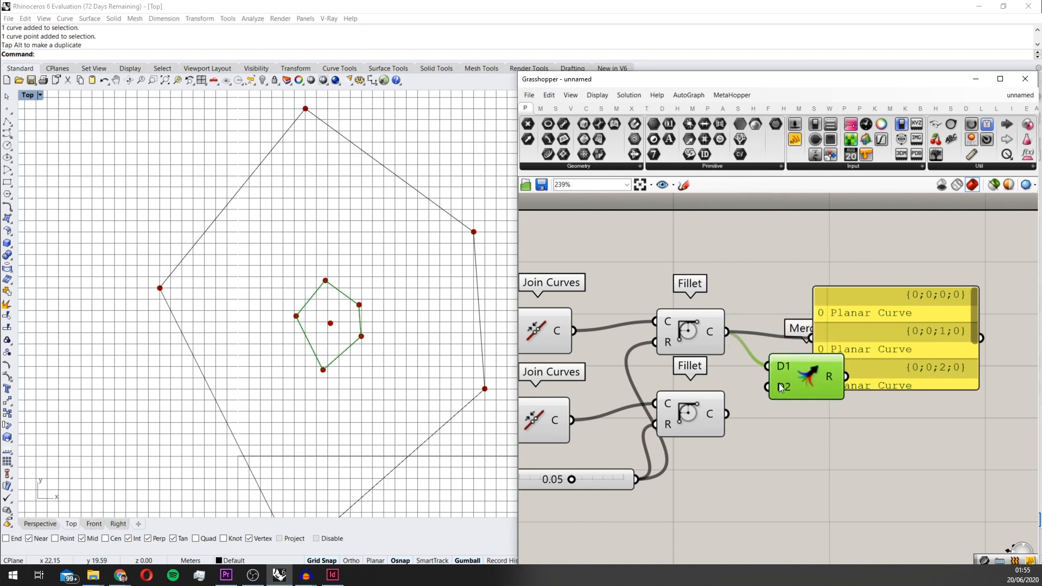
pyautogui.moveTo(727, 414); pyautogui.dragTo(787, 389)
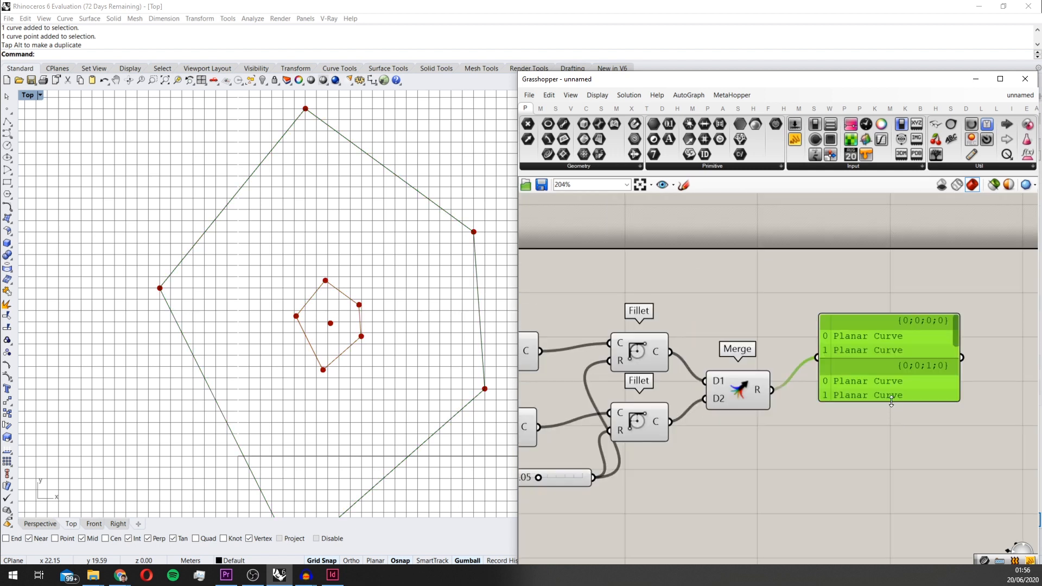
pyautogui.moveTo(891, 401); pyautogui.dragTo(883, 455)
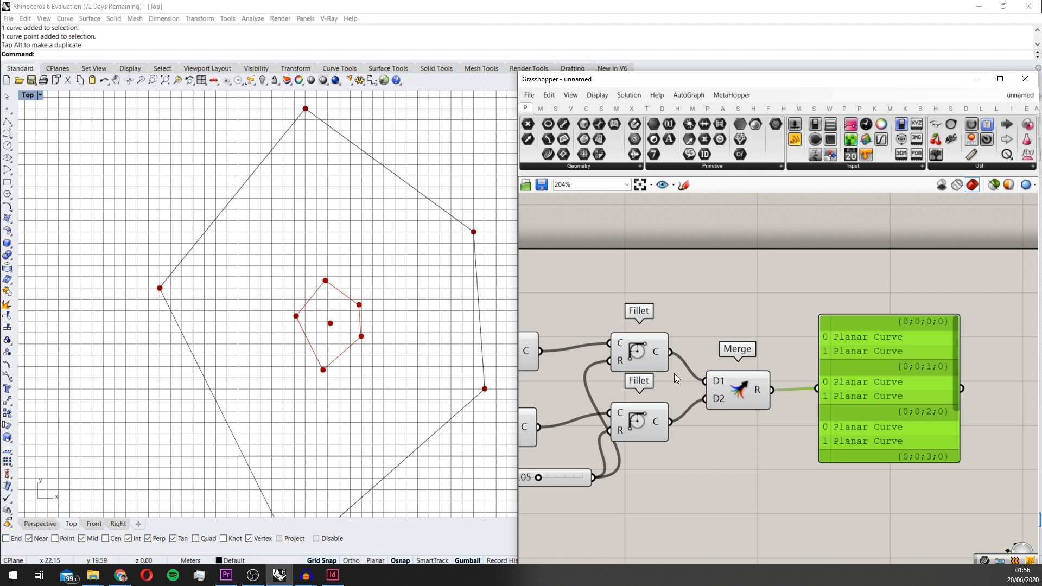
# Add a Loft component after Merge and connect the merged result to its curves input
pyautogui.moveTo(910, 373); pyautogui.dragTo(1003, 384)
pyautogui.doubleClick(822, 324)
pyautogui.write('loft')
pyautogui.press('Return')
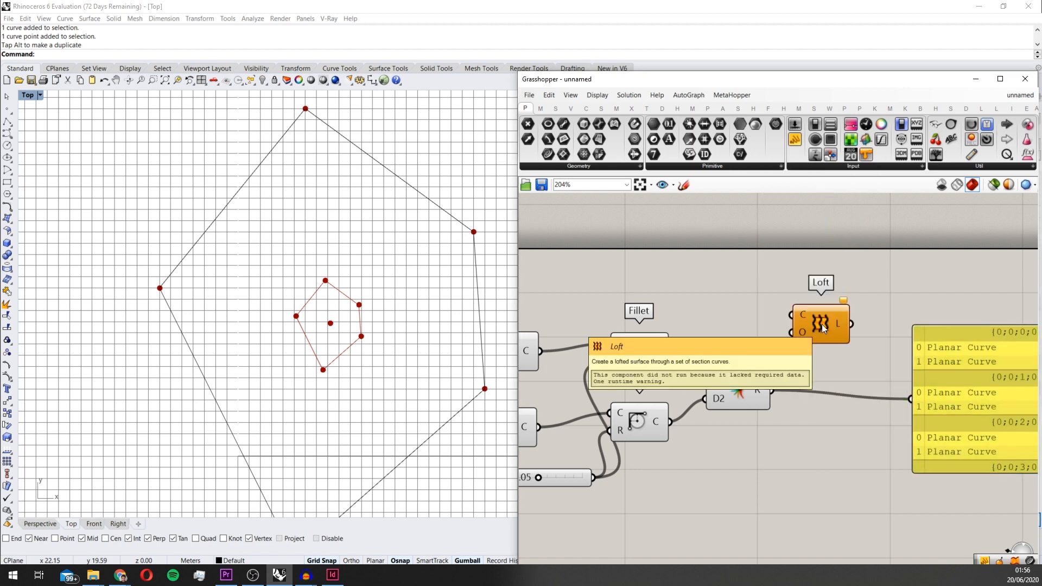
pyautogui.moveTo(820, 335); pyautogui.dragTo(850, 367)
pyautogui.moveTo(769, 390); pyautogui.dragTo(852, 377)
pyautogui.scroll(-2, 213, 334)
pyautogui.scroll(-2, 378, 278)
pyautogui.scroll(3, 378, 279)
pyautogui.scroll(-1, 771, 319)
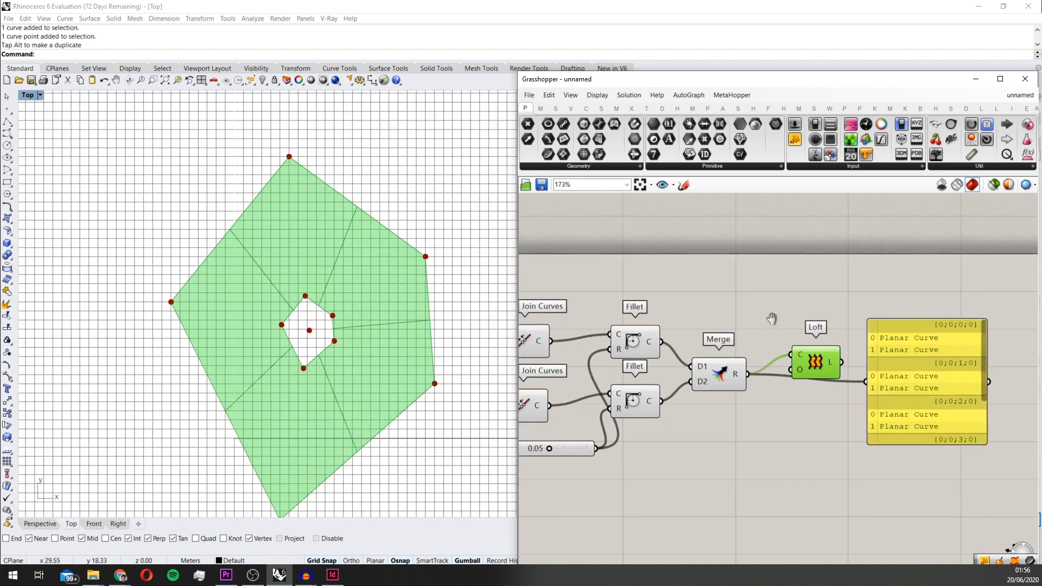
# Add an Evaluate Surface component and connect the Loft output to its surface input
pyautogui.moveTo(772, 318); pyautogui.dragTo(739, 305, button='right')
pyautogui.scroll(1, 739, 306)
pyautogui.moveTo(890, 369); pyautogui.dragTo(947, 372)
pyautogui.scroll(-2, 912, 362)
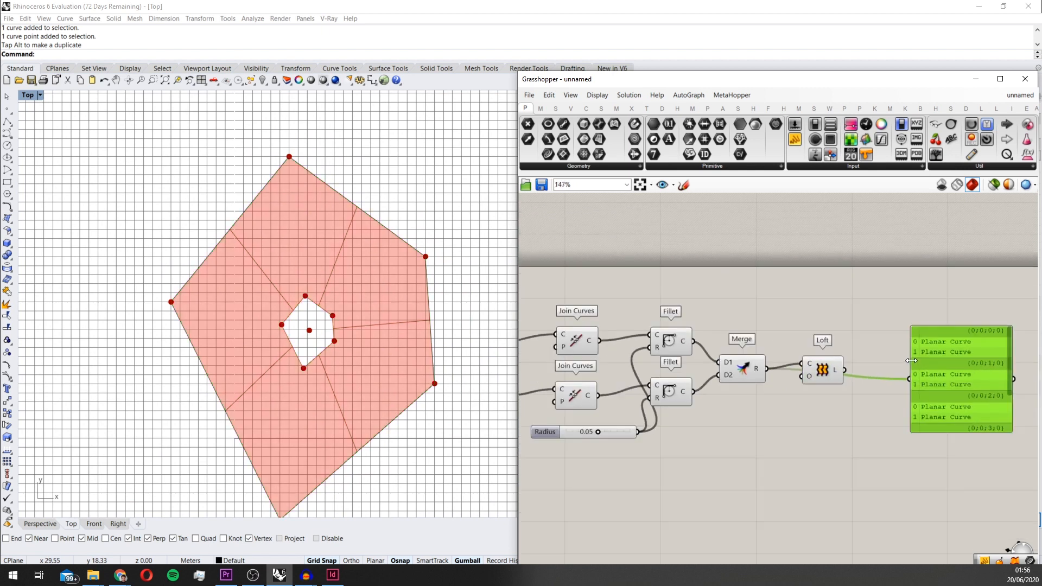
pyautogui.scroll(3, 845, 377)
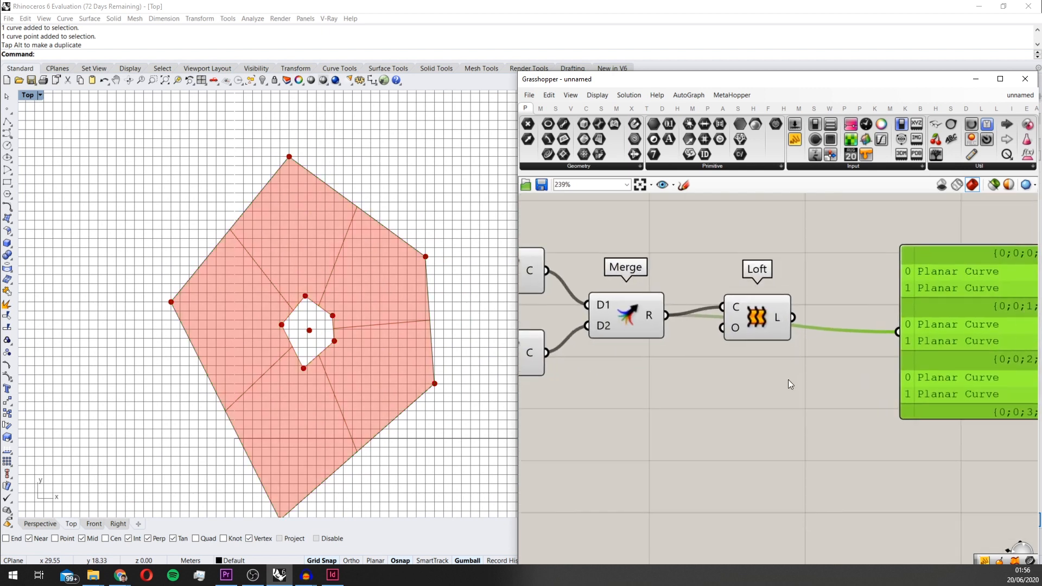
pyautogui.doubleClick(788, 379)
pyautogui.write('eva')
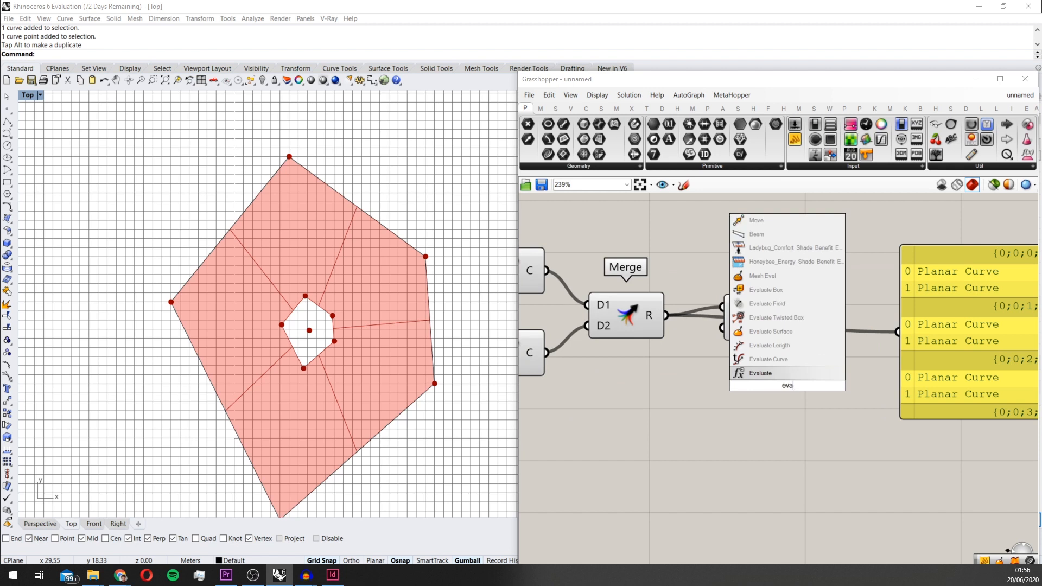
pyautogui.press('Up')
pyautogui.press('Return')
pyautogui.scroll(-2, 787, 385)
pyautogui.moveTo(787, 385); pyautogui.dragTo(870, 337)
pyautogui.scroll(1, 805, 343)
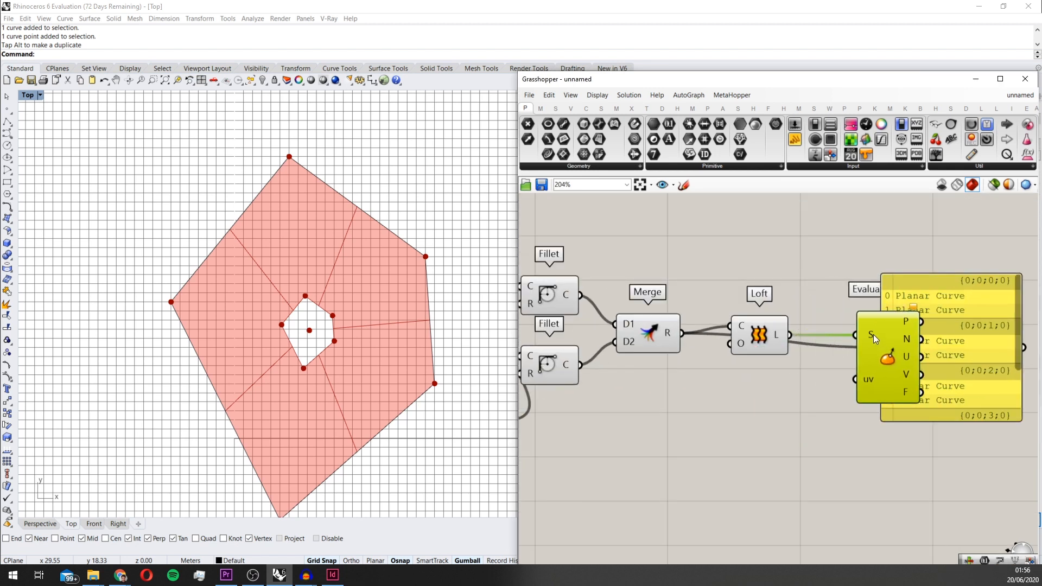
# Reparameterize the surface input of Evaluate Surface and move the data panel higher
pyautogui.rightClick(869, 335)
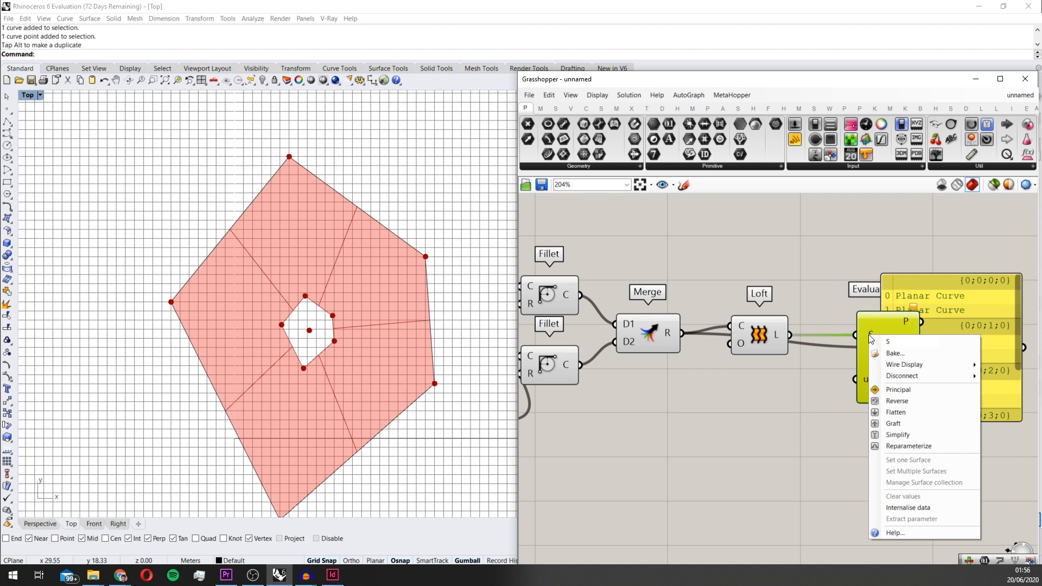
pyautogui.click(908, 446)
pyautogui.moveTo(942, 321); pyautogui.dragTo(972, 300)
pyautogui.scroll(-3, 802, 318)
pyautogui.moveTo(803, 318); pyautogui.dragTo(830, 330)
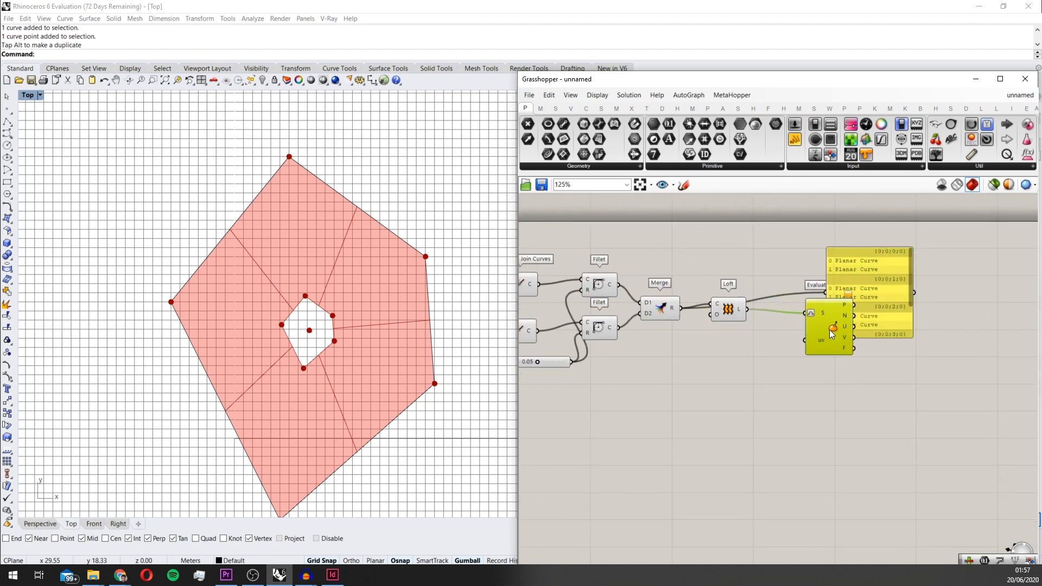
# Add a Construct Point component and connect its point output to the uv input of Evaluate Surface
pyautogui.doubleClick(756, 381)
pyautogui.write('construct po')
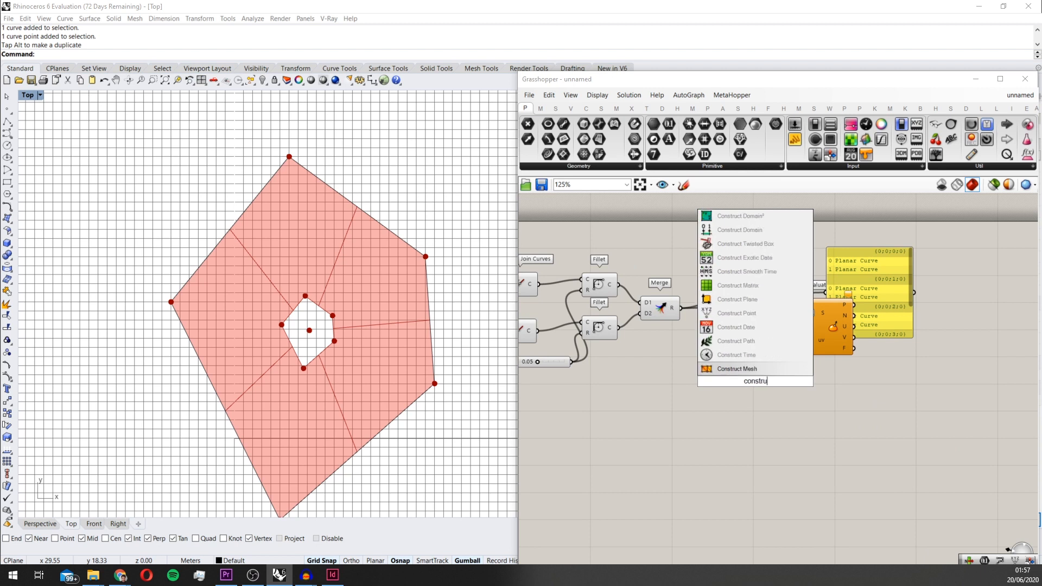
pyautogui.press('Return')
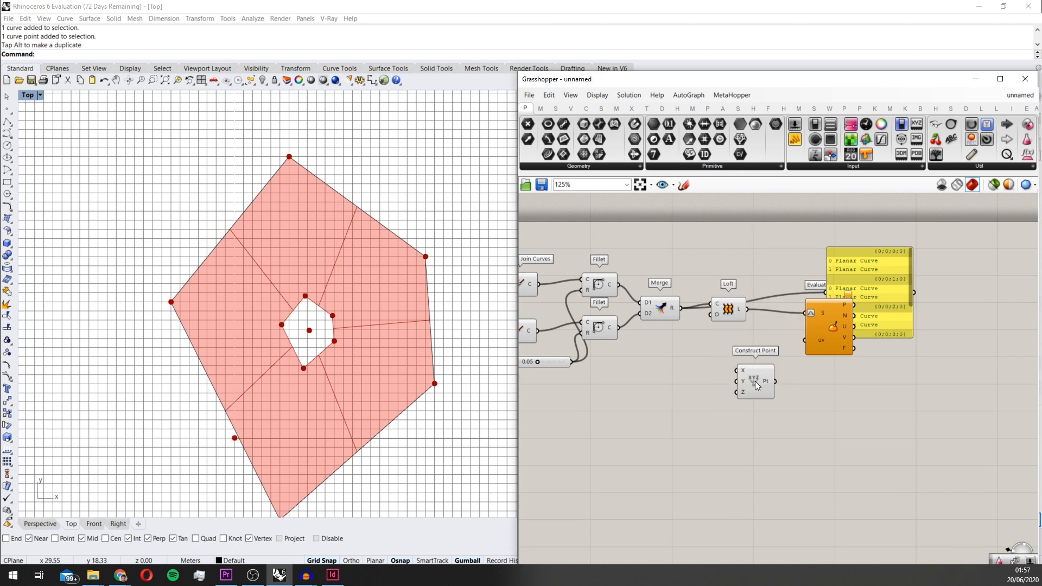
pyautogui.scroll(5, 760, 380)
pyautogui.scroll(-1, 724, 376)
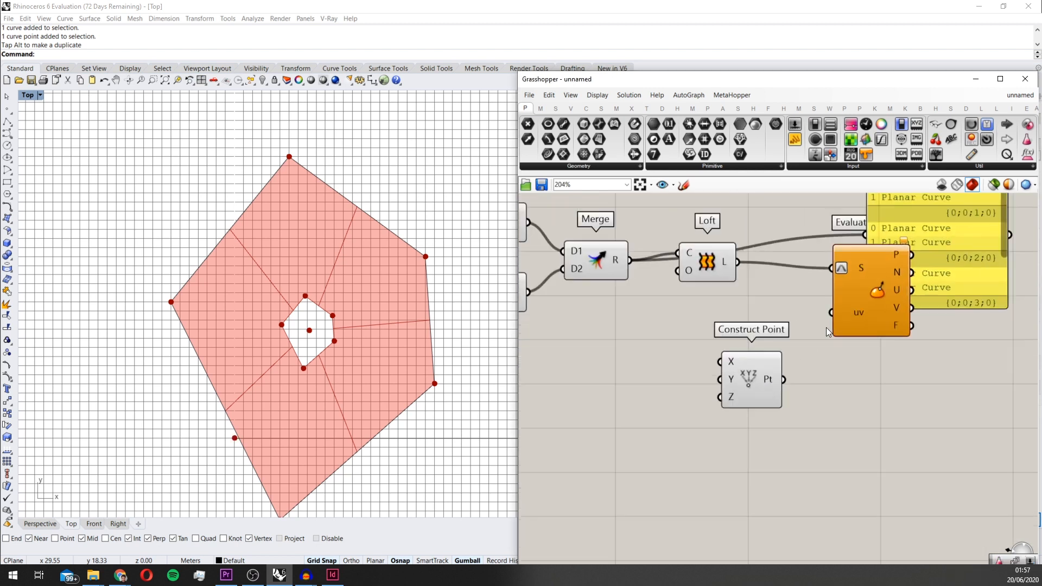
pyautogui.moveTo(832, 311); pyautogui.dragTo(777, 389)
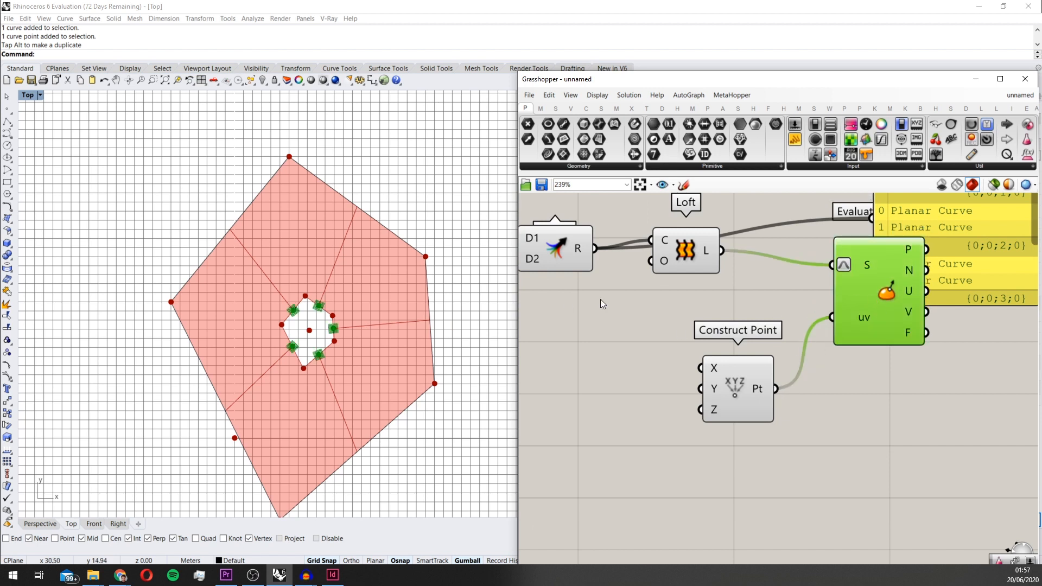
# Move the data panel clear of the Evaluate Surface component
pyautogui.moveTo(886, 289); pyautogui.dragTo(781, 358, button='right')
pyautogui.moveTo(889, 265); pyautogui.dragTo(934, 233)
pyautogui.scroll(-4, 905, 268)
pyautogui.scroll(3, 820, 326)
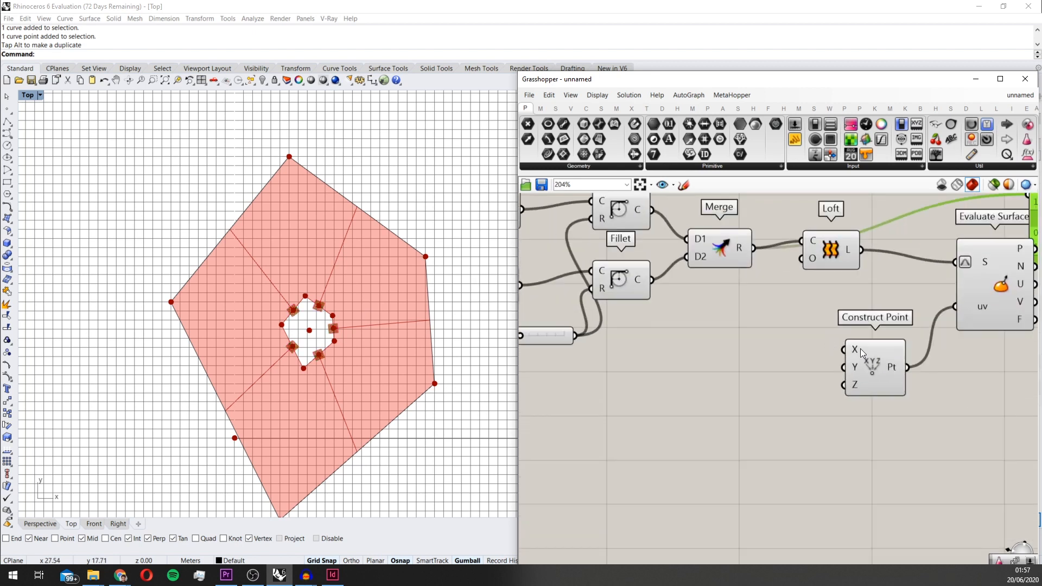
pyautogui.moveTo(861, 348); pyautogui.dragTo(793, 364, button='right')
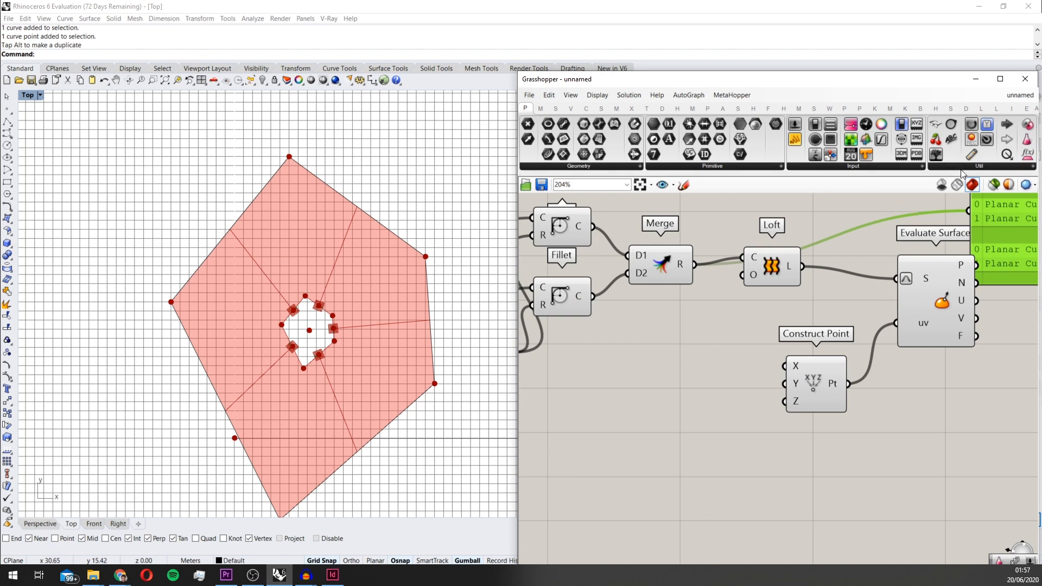
# Add a Gene Pool beside the Construct Point component and set its gene 3 to 26.38
pyautogui.click(1027, 126)
pyautogui.click(709, 333)
pyautogui.moveTo(742, 335); pyautogui.dragTo(718, 475)
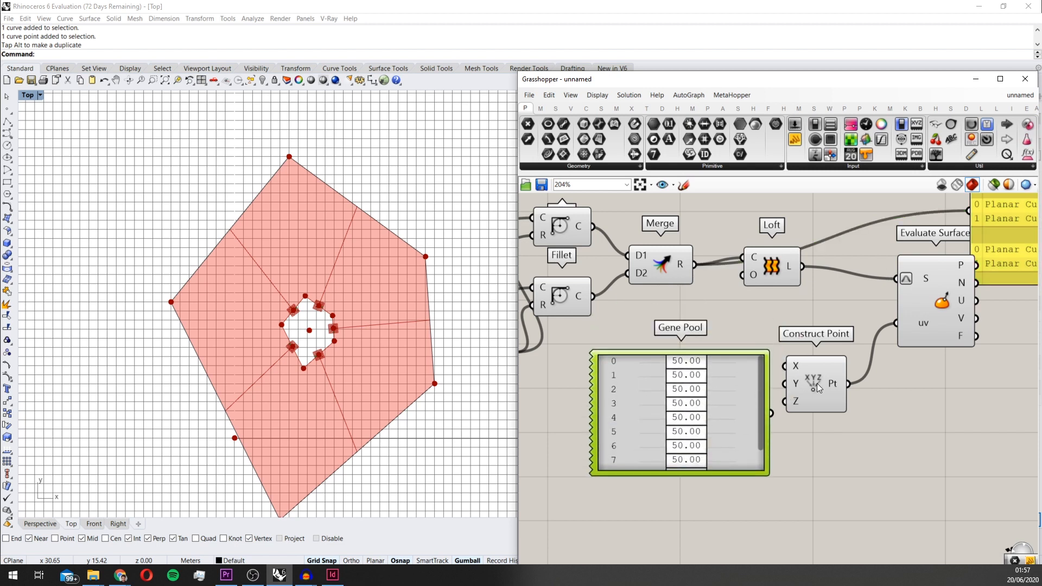
pyautogui.moveTo(816, 384); pyautogui.dragTo(824, 394)
pyautogui.moveTo(670, 398); pyautogui.dragTo(649, 411)
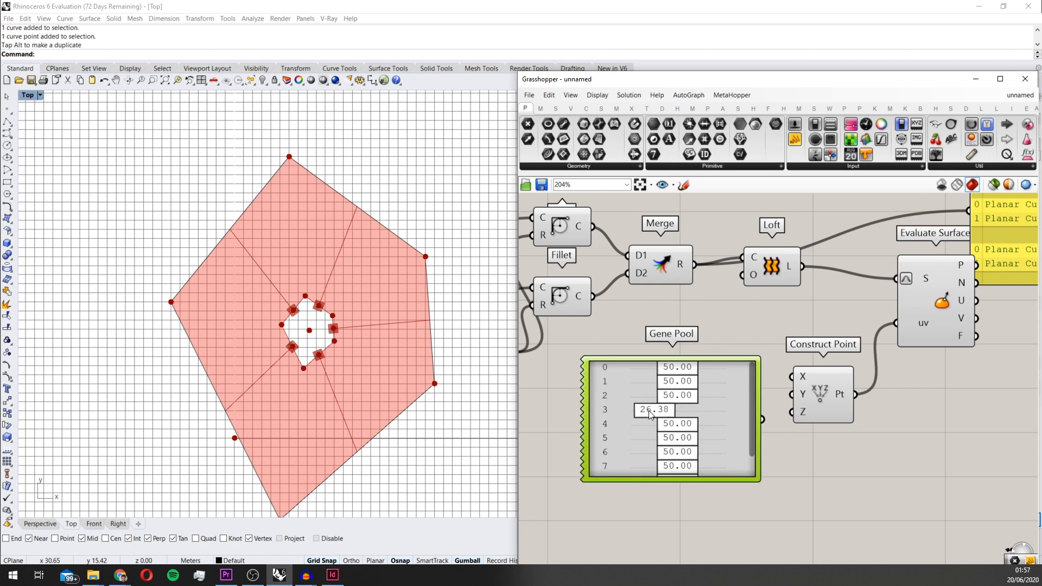
pyautogui.click(835, 399)
pyautogui.scroll(2, 715, 353)
pyautogui.scroll(-3, 714, 356)
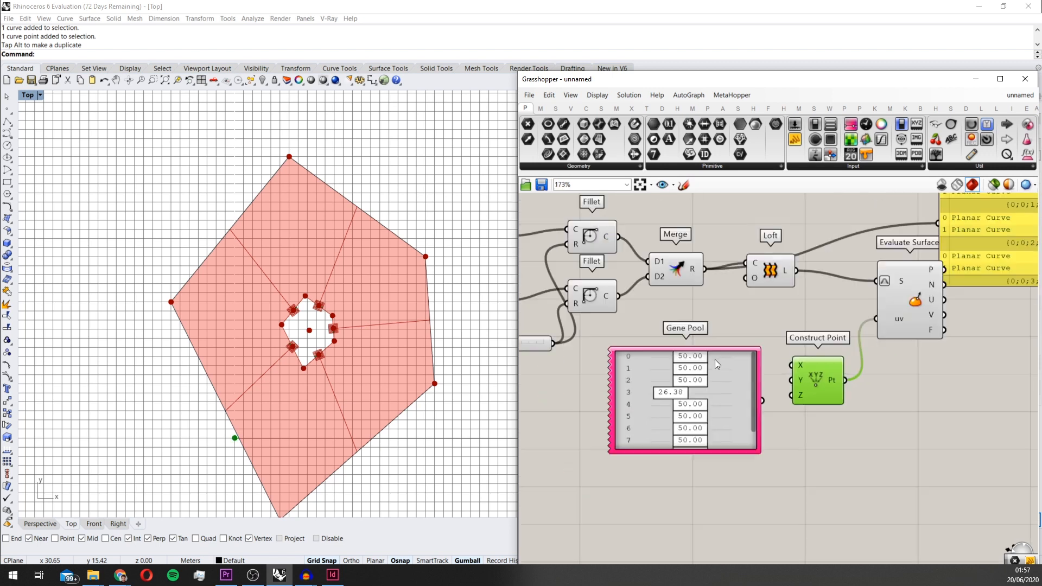
pyautogui.moveTo(715, 360); pyautogui.dragTo(714, 325, button='right')
# Try linking a Galapagos component's Genome input to the Gene Pool, and delete the Galapagos component
pyautogui.moveTo(1027, 124); pyautogui.dragTo(690, 374)
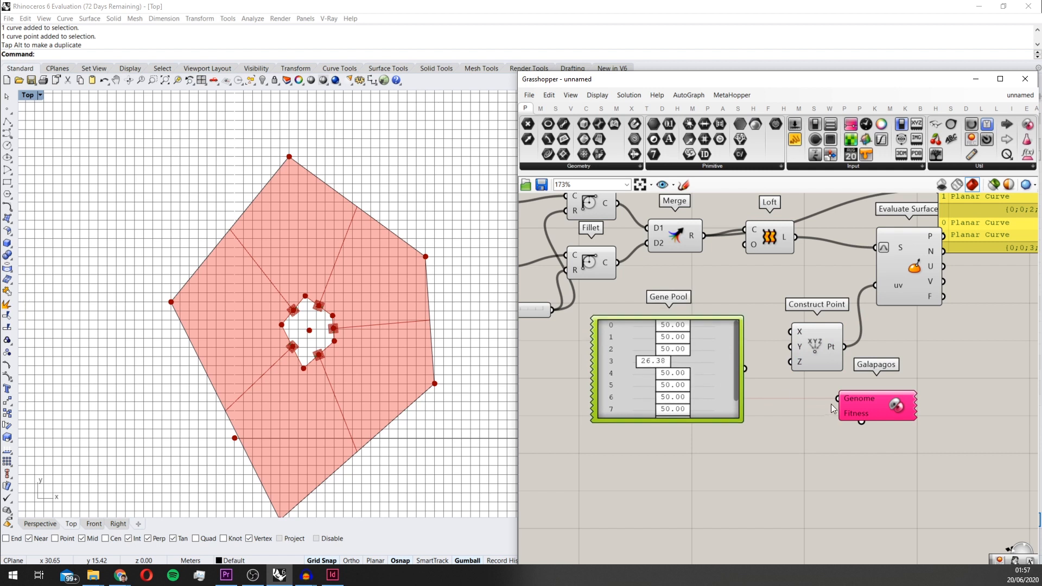
pyautogui.moveTo(837, 399); pyautogui.dragTo(738, 391)
pyautogui.moveTo(784, 334); pyautogui.dragTo(787, 333)
pyautogui.moveTo(837, 399); pyautogui.dragTo(752, 405)
pyautogui.moveTo(842, 405); pyautogui.dragTo(930, 415)
pyautogui.moveTo(706, 362); pyautogui.dragTo(725, 374)
pyautogui.moveTo(954, 425); pyautogui.dragTo(893, 399)
pyautogui.press('Delete')
# Connect the Gene Pool to the X input of Construct Point and set gene 2 to 42.91
pyautogui.click(731, 379)
pyautogui.scroll(2, 679, 374)
pyautogui.moveTo(741, 359); pyautogui.dragTo(715, 341, button='right')
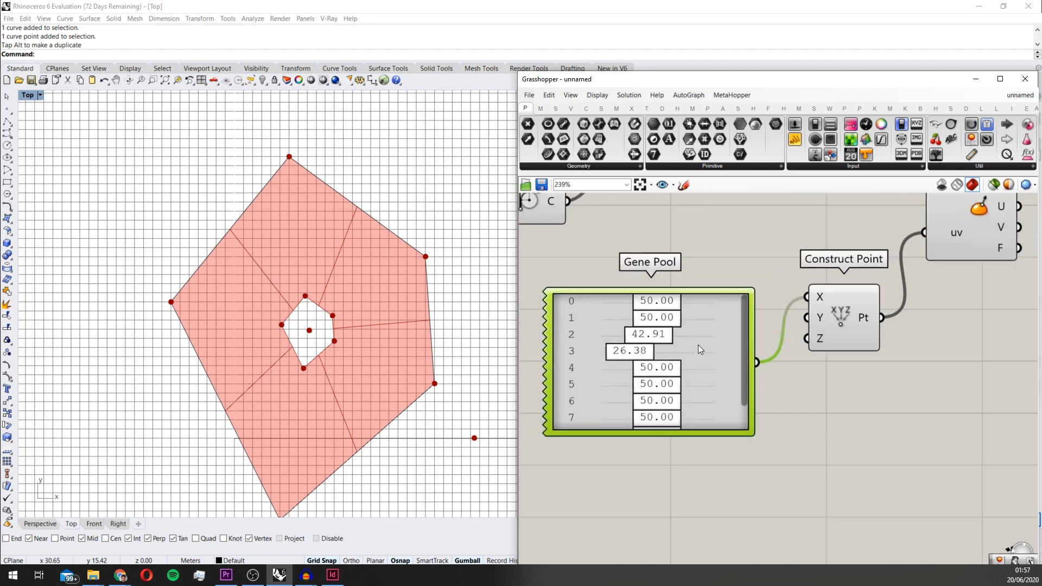
# Set the Gene Pool's gene count to 5
pyautogui.doubleClick(699, 308)
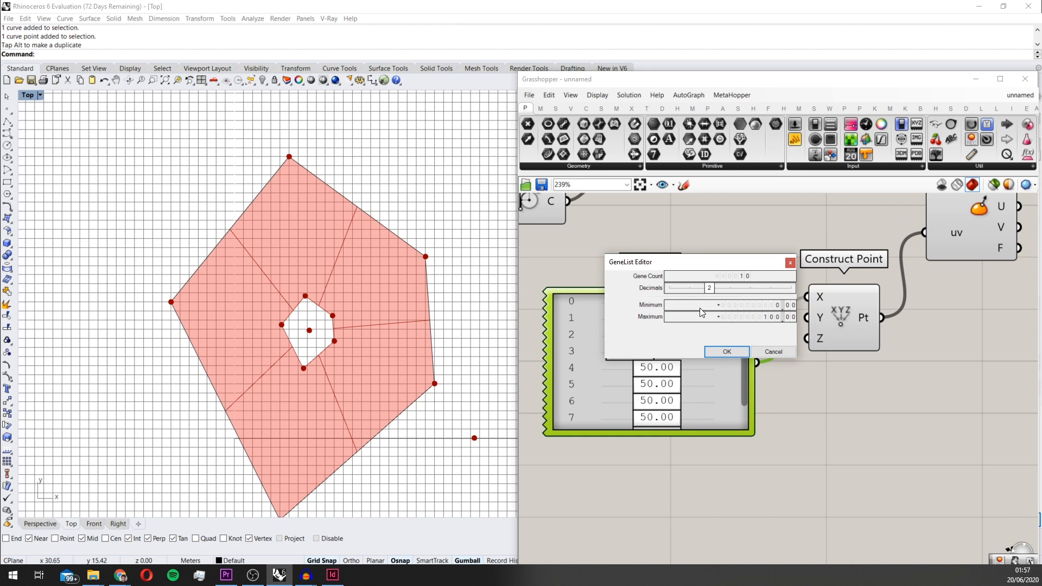
pyautogui.doubleClick(747, 275)
pyautogui.write('5')
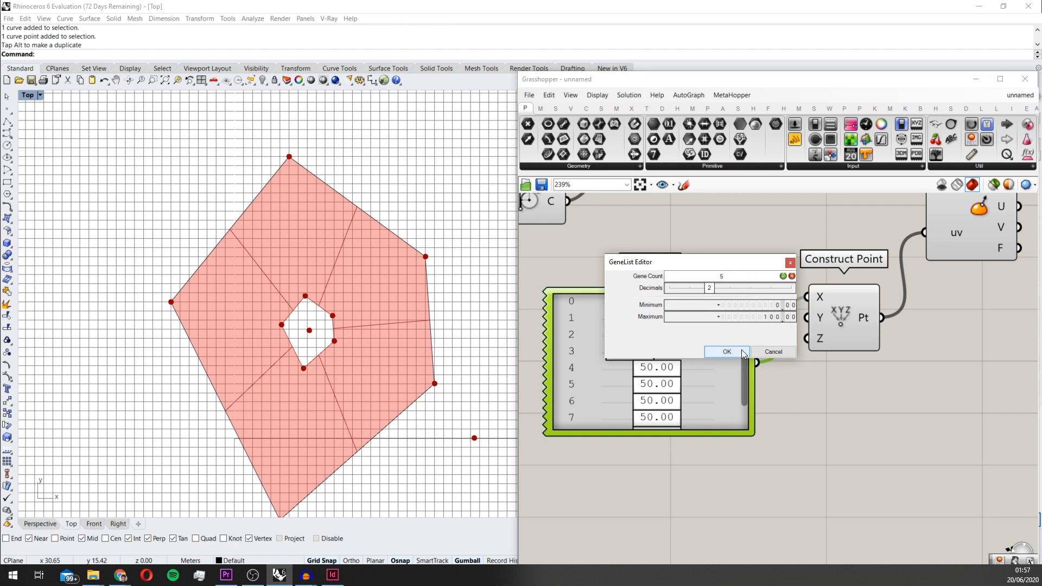
pyautogui.click(741, 349)
# Duplicate the Gene Pool below the original and connect the copy to the Y input of Construct Point
pyautogui.scroll(-2, 736, 350)
pyautogui.moveTo(734, 337); pyautogui.dragTo(785, 343)
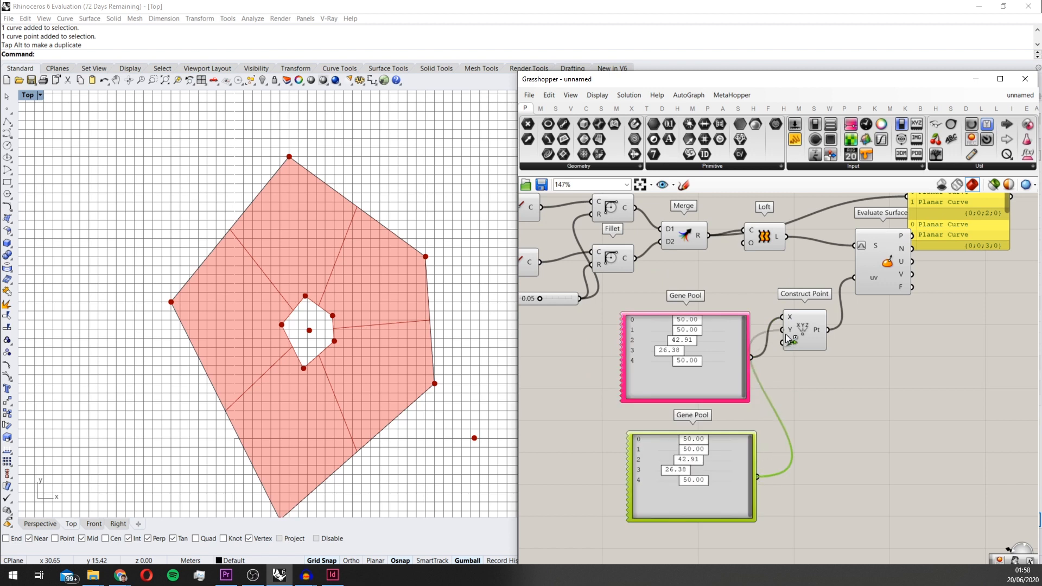
pyautogui.click(804, 332)
pyautogui.scroll(-2, 738, 403)
pyautogui.scroll(2, 738, 403)
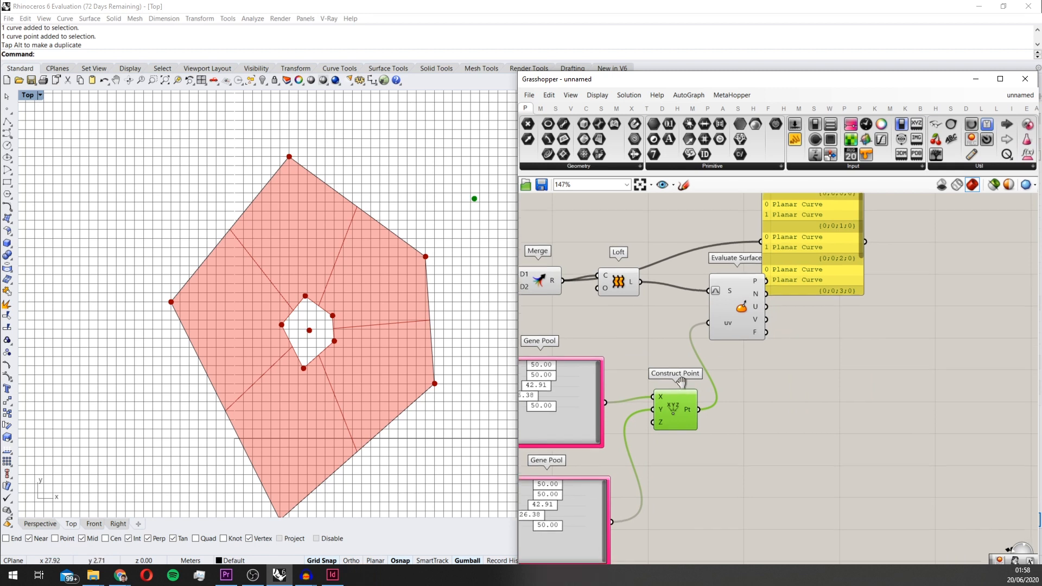
# Set the X Gene Pool's maximum to 1 and its precision to four decimals
pyautogui.moveTo(579, 425); pyautogui.dragTo(656, 328, button='right')
pyautogui.doubleClick(653, 321)
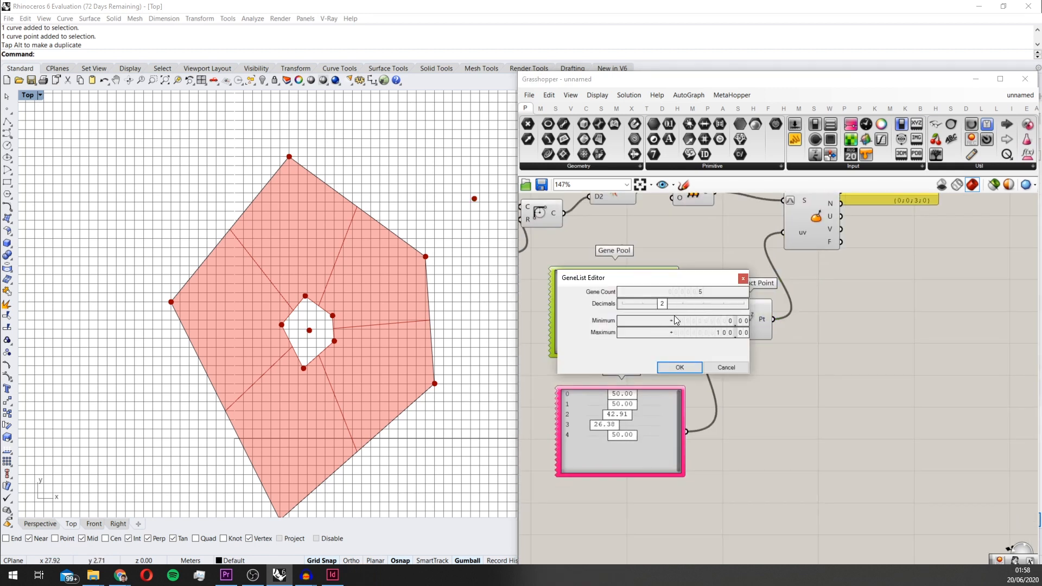
pyautogui.doubleClick(724, 332)
pyautogui.write('1')
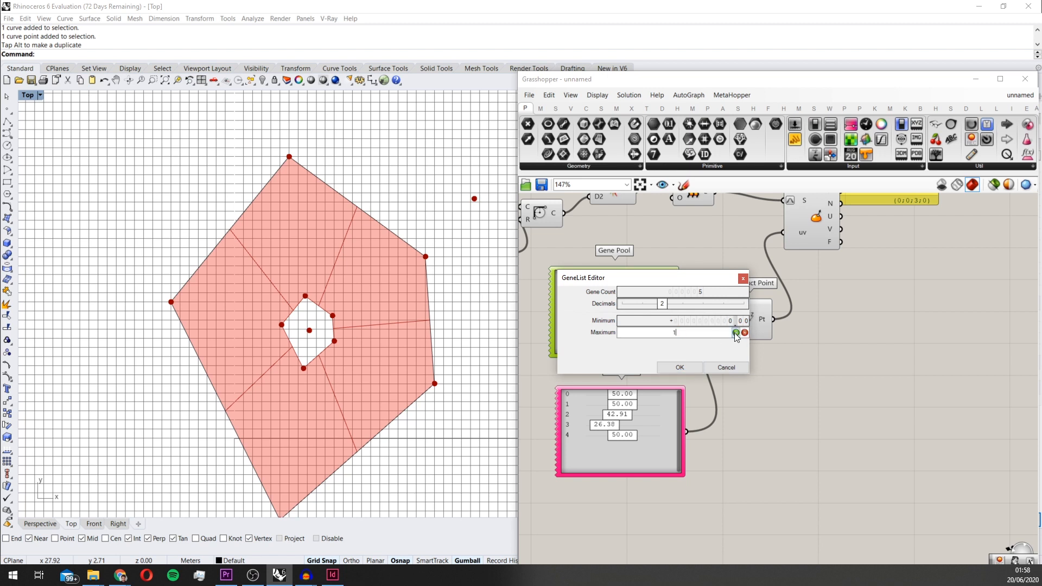
pyautogui.click(736, 332)
pyautogui.moveTo(665, 309); pyautogui.dragTo(677, 310)
pyautogui.click(692, 307)
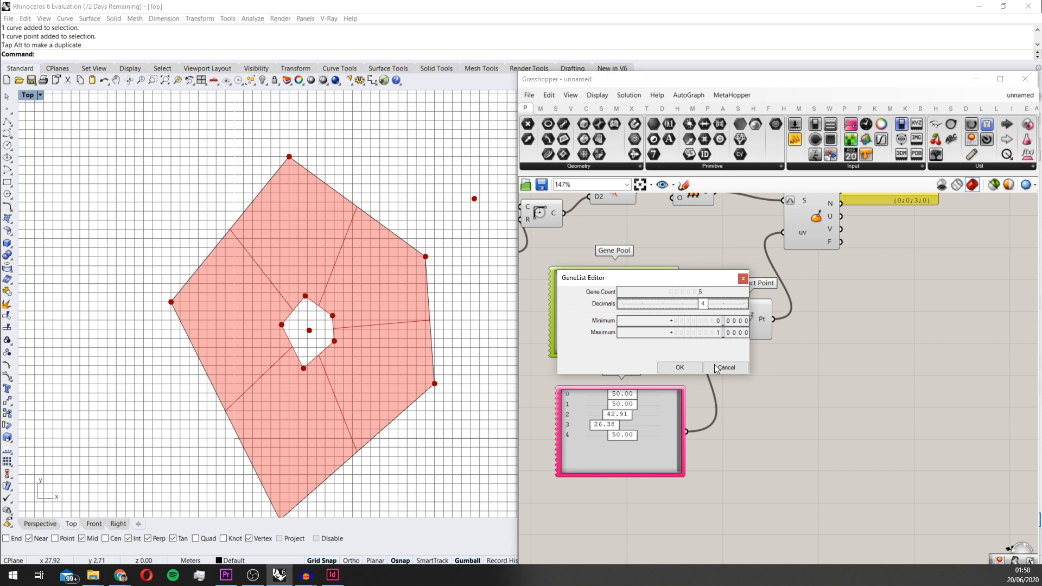
pyautogui.click(680, 368)
# Give the Y Gene Pool four decimals and a maximum of 1
pyautogui.rightClick(652, 404)
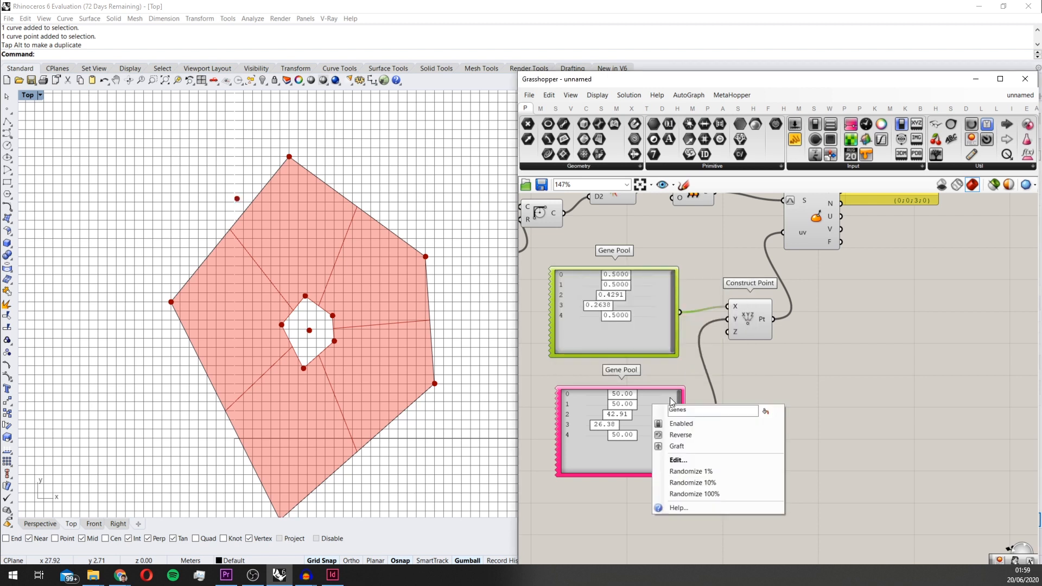
pyautogui.doubleClick(640, 413)
pyautogui.moveTo(652, 395); pyautogui.dragTo(667, 394)
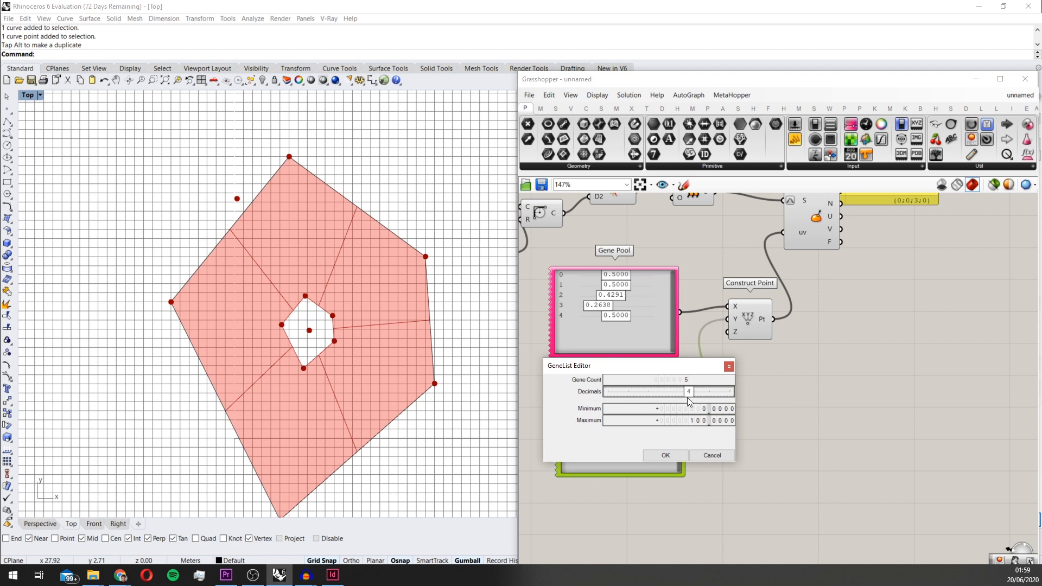
pyautogui.doubleClick(701, 422)
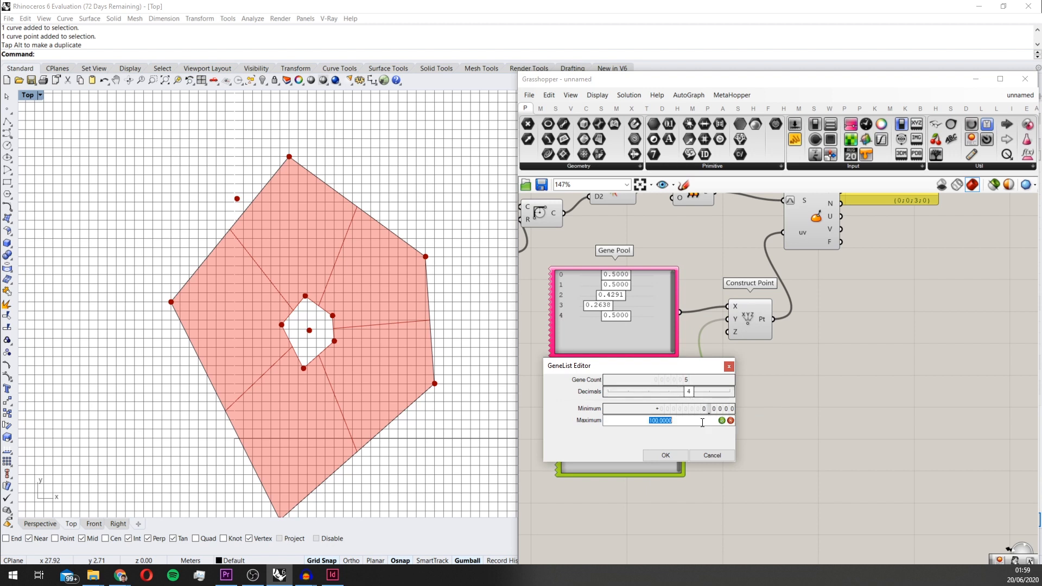
pyautogui.write('1')
pyautogui.click(673, 452)
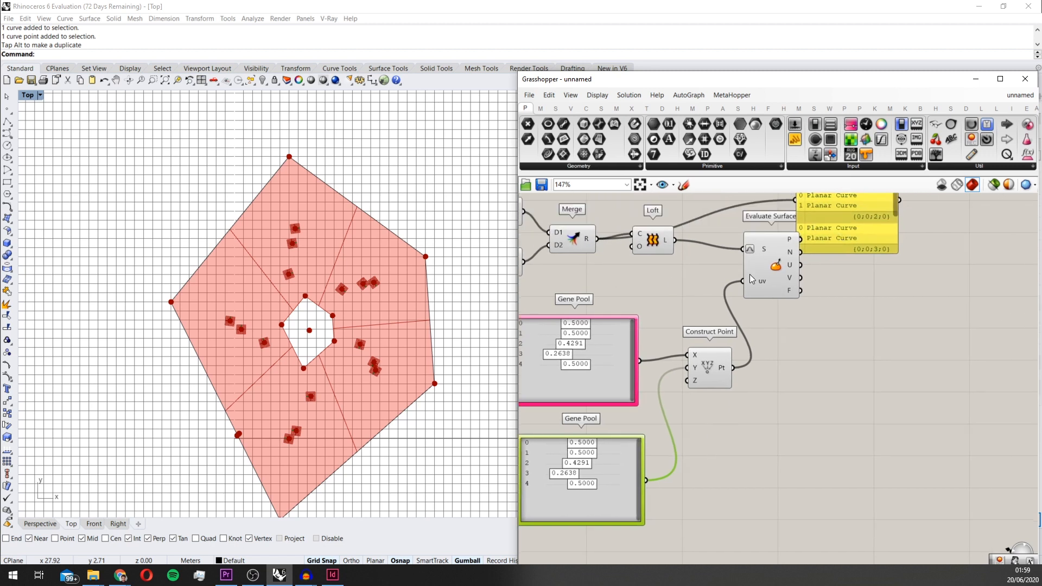
# Inspect the Loft output and the Construct Point output by wiring each in turn to the data panel beside Evaluate Surface
pyautogui.moveTo(659, 308); pyautogui.dragTo(605, 379, button='right')
pyautogui.moveTo(779, 256)
pyautogui.mouseDown()
pyautogui.moveTo(789, 287)
pyautogui.moveTo(783, 242)
pyautogui.mouseUp()
pyautogui.moveTo(619, 312); pyautogui.dragTo(745, 256)
pyautogui.moveTo(837, 254); pyautogui.dragTo(878, 344)
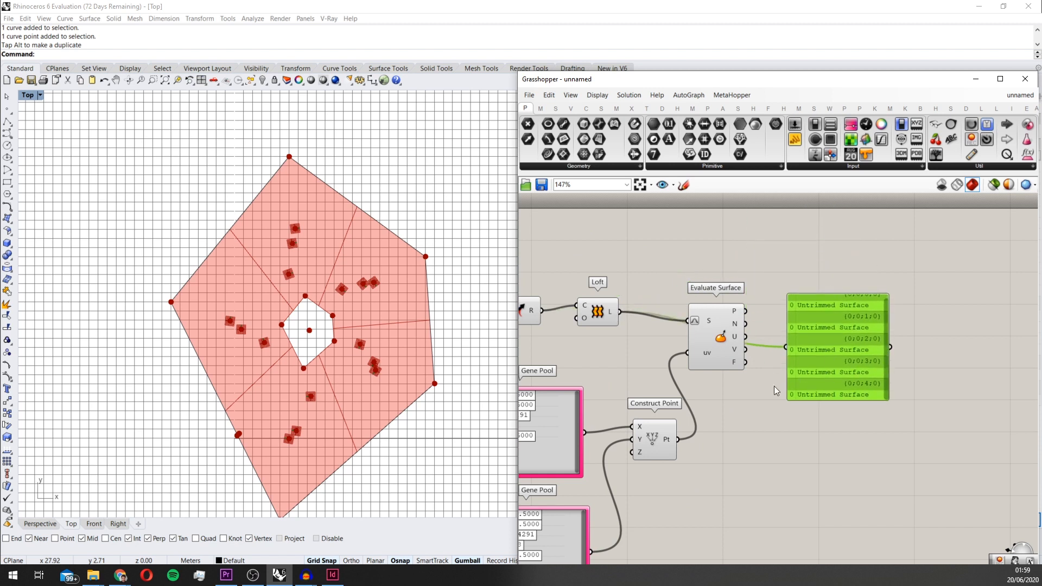
pyautogui.moveTo(680, 439); pyautogui.dragTo(786, 348)
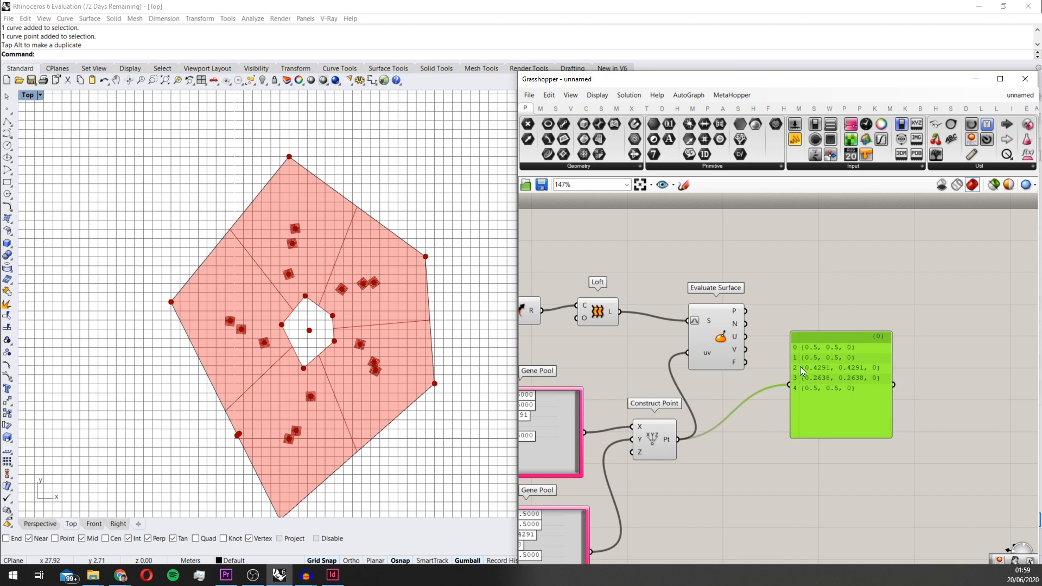
# Graft the uv input of Evaluate Surface
pyautogui.rightClick(695, 355)
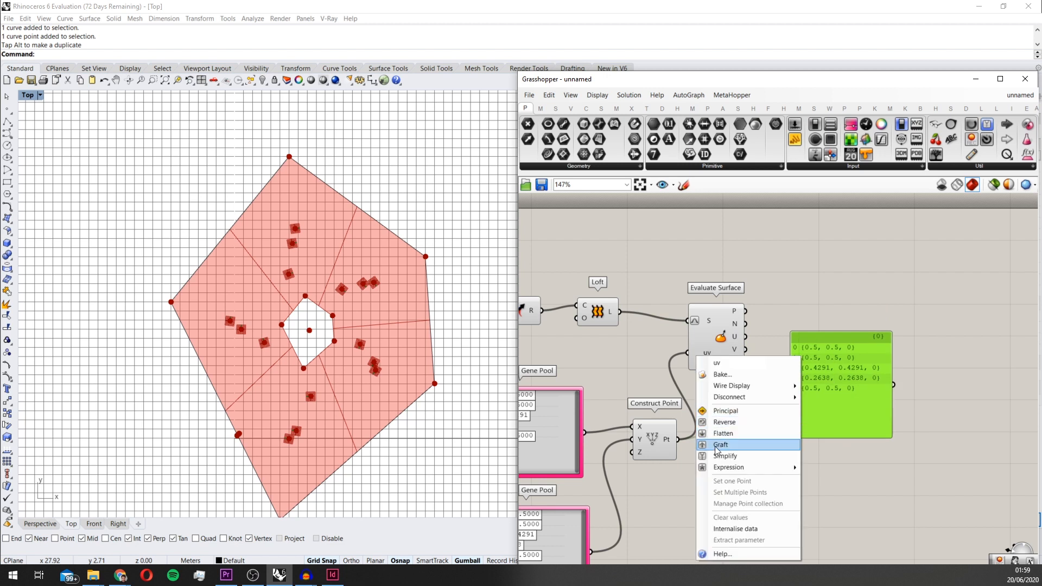
pyautogui.click(716, 451)
pyautogui.moveTo(730, 346); pyautogui.dragTo(751, 337)
# Set gene 1 to 0.4211 and gene 3 to 0.1849 in the Gene Pool feeding the X input
pyautogui.moveTo(578, 454); pyautogui.dragTo(678, 335, button='right')
pyautogui.moveTo(607, 290)
pyautogui.mouseDown()
pyautogui.moveTo(633, 287)
pyautogui.moveTo(601, 287)
pyautogui.mouseUp()
pyautogui.moveTo(603, 314)
pyautogui.mouseDown()
pyautogui.moveTo(618, 315)
pyautogui.moveTo(604, 305)
pyautogui.mouseUp()
# Delete the data panel connected to the Construct Point output
pyautogui.scroll(-4, 367, 234)
pyautogui.moveTo(681, 271); pyautogui.dragTo(554, 309, button='right')
pyautogui.scroll(-3, 554, 309)
pyautogui.scroll(3, 760, 300)
pyautogui.click(760, 303)
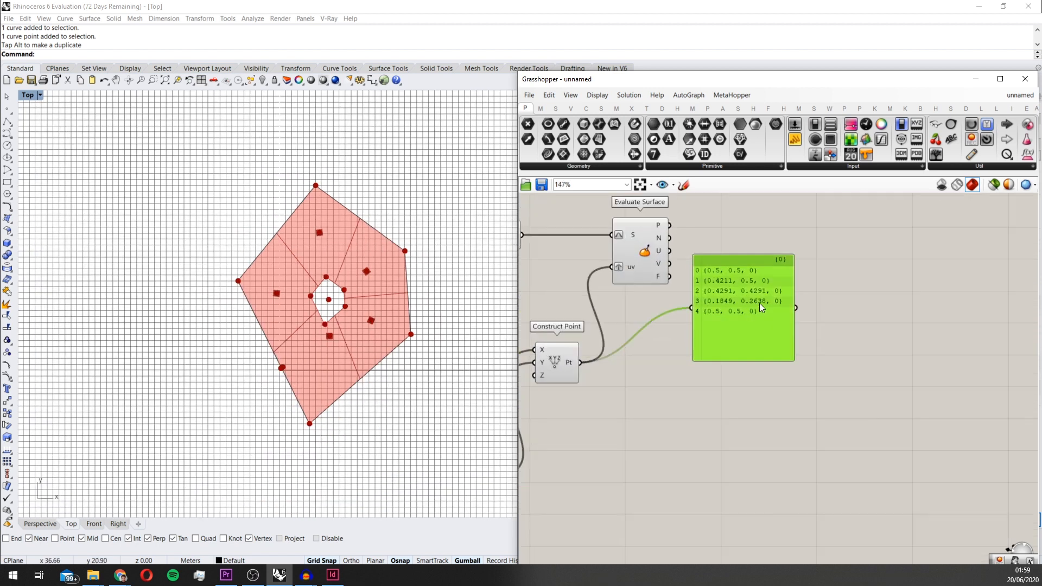
pyautogui.press('Delete')
# Add a Voronoi component on the canvas beyond Evaluate Surface
pyautogui.moveTo(663, 309); pyautogui.dragTo(731, 337, button='right')
pyautogui.scroll(-2, 722, 334)
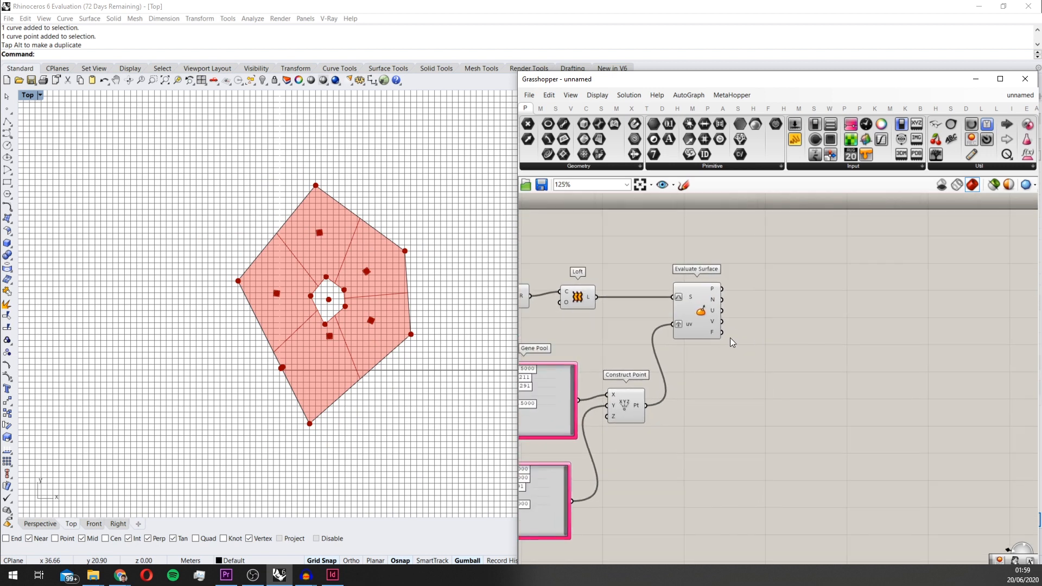
pyautogui.doubleClick(843, 359)
pyautogui.write('voro')
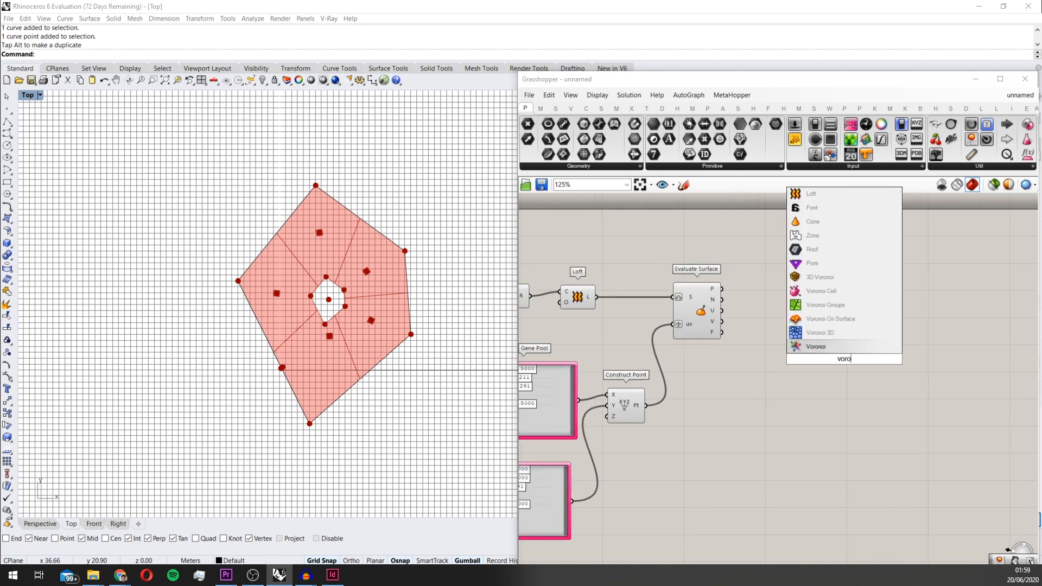
pyautogui.click(815, 291)
pyautogui.scroll(2, 842, 350)
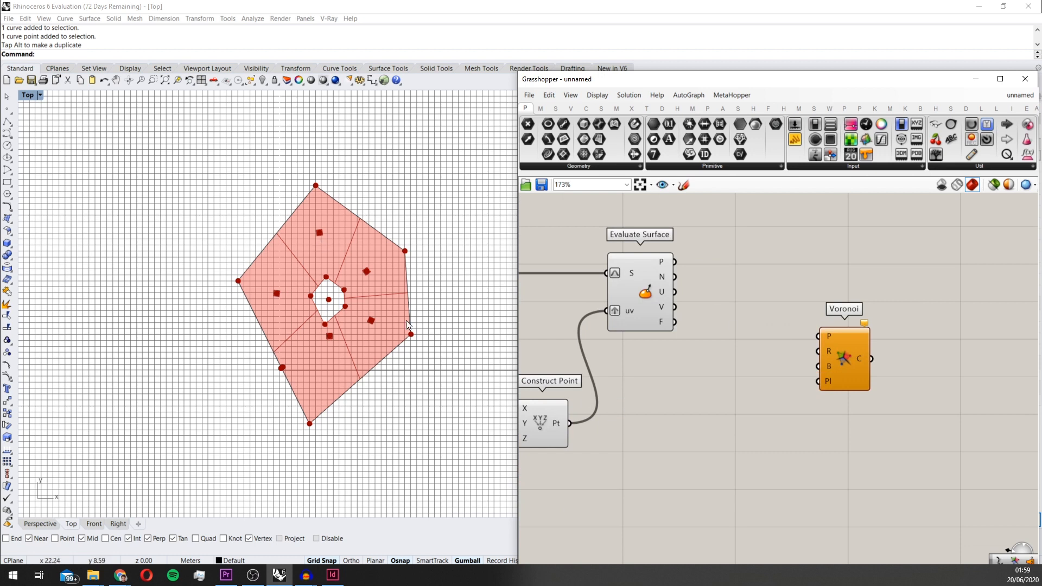
# Hide the preview of the components upstream of Evaluate Surface, leaving the evaluated points shown
pyautogui.scroll(-2, 382, 311)
pyautogui.scroll(-5, 741, 337)
pyautogui.scroll(-1, 868, 356)
pyautogui.scroll(3, 867, 356)
pyautogui.scroll(-3, 810, 351)
pyautogui.moveTo(809, 348); pyautogui.dragTo(516, 265)
pyautogui.scroll(-3, 559, 279)
pyautogui.middleClick(580, 278)
pyautogui.scroll(7, 577, 291)
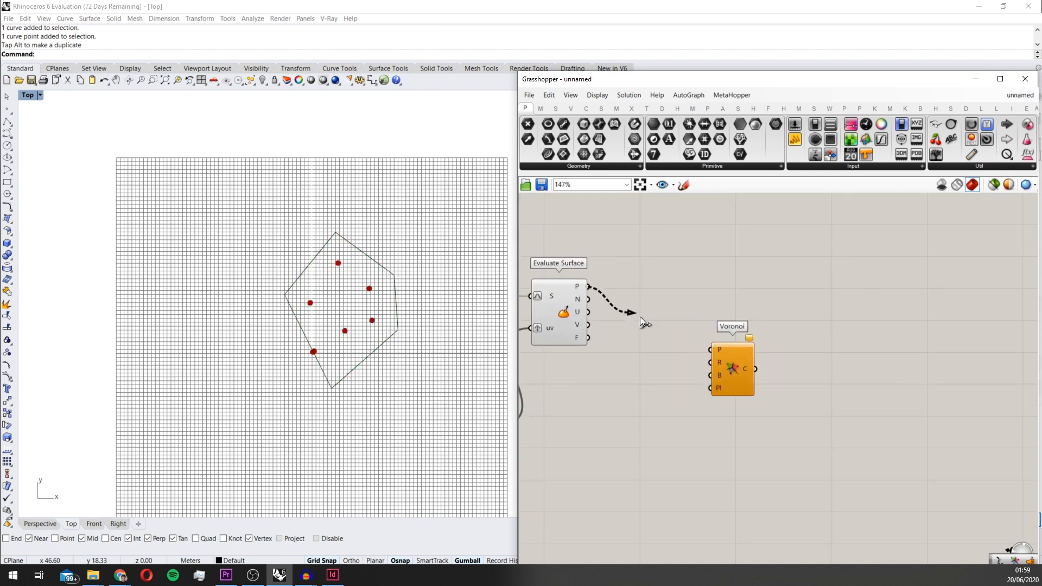
# Connect the P output of Evaluate Surface to Voronoi's P input, flatten that input and align the Voronoi component with Evaluate Surface
pyautogui.moveTo(714, 350); pyautogui.dragTo(767, 327)
pyautogui.rightClick(715, 318)
pyautogui.click(749, 397)
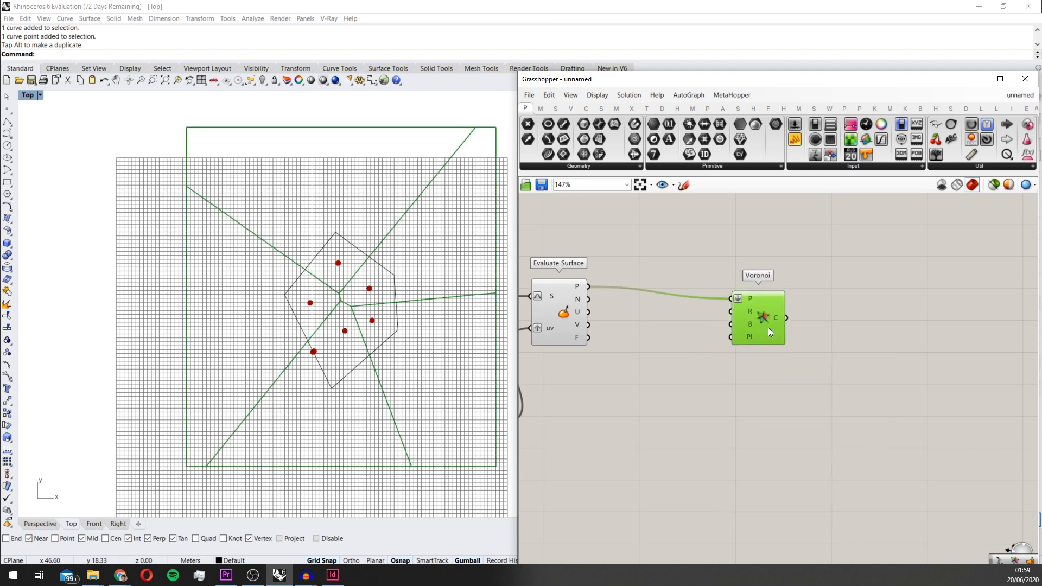
pyautogui.scroll(3, 304, 312)
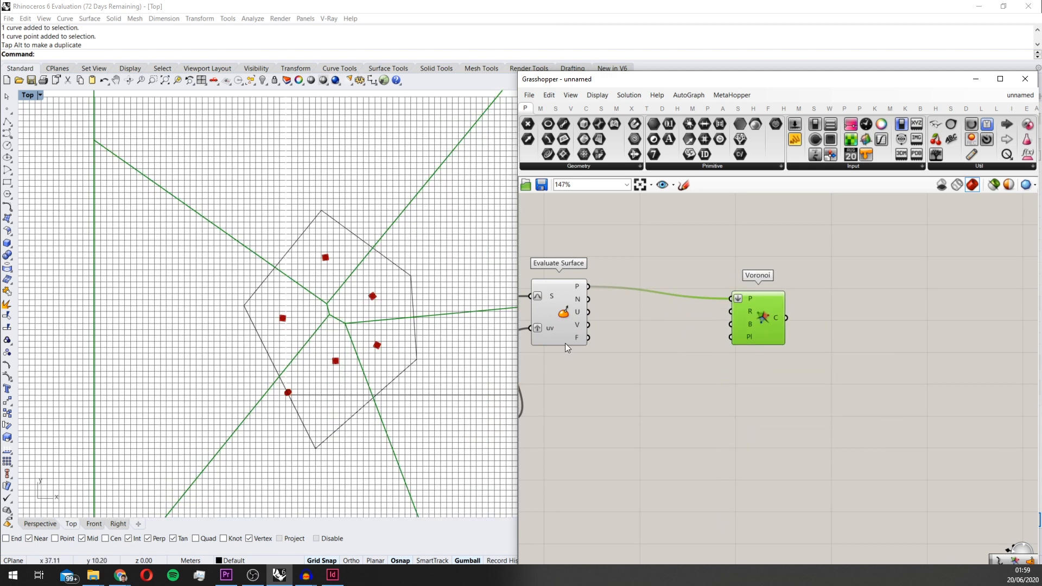
pyautogui.moveTo(860, 373); pyautogui.dragTo(843, 361, button='right')
pyautogui.moveTo(733, 310); pyautogui.dragTo(731, 297)
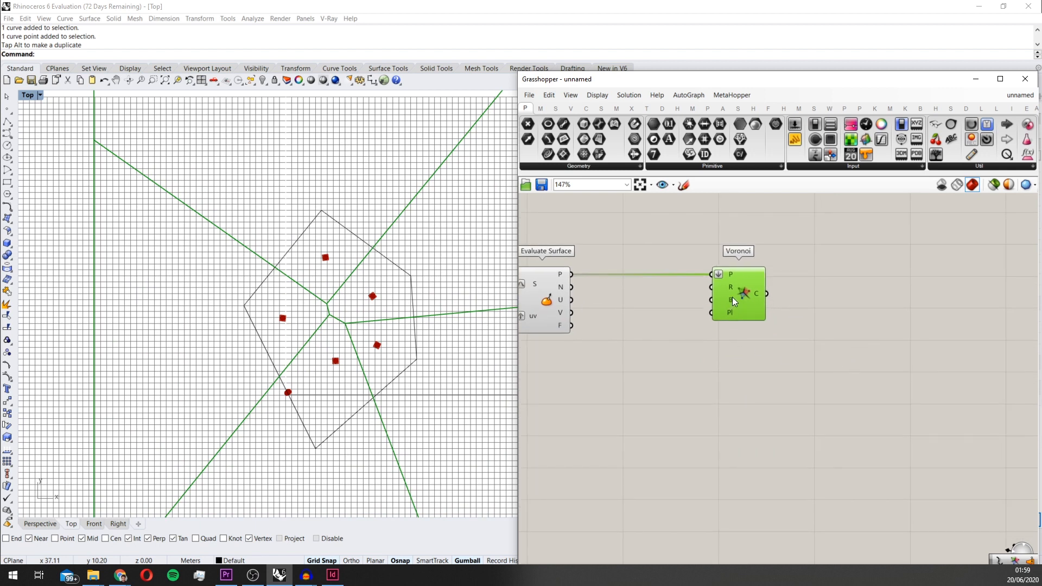
# Add a Topologizer component and place it beyond the Voronoi component
pyautogui.doubleClick(780, 358)
pyautogui.write('top')
pyautogui.press('Up')
pyautogui.press('Return')
pyautogui.moveTo(778, 354); pyautogui.dragTo(886, 330)
# Add an Explode component and connect Voronoi's cell output to its curve input
pyautogui.doubleClick(734, 386)
pyautogui.write('expl')
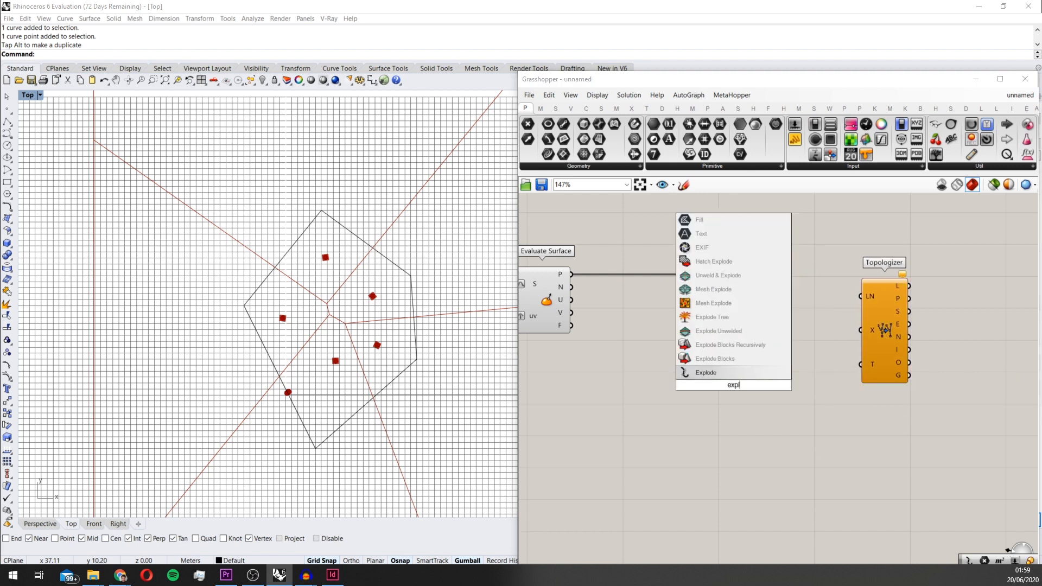
pyautogui.press('Return')
pyautogui.moveTo(733, 383); pyautogui.dragTo(766, 293)
# Flatten the Explode segments output and connect it to the LN input of Topologizer
pyautogui.rightClick(811, 299)
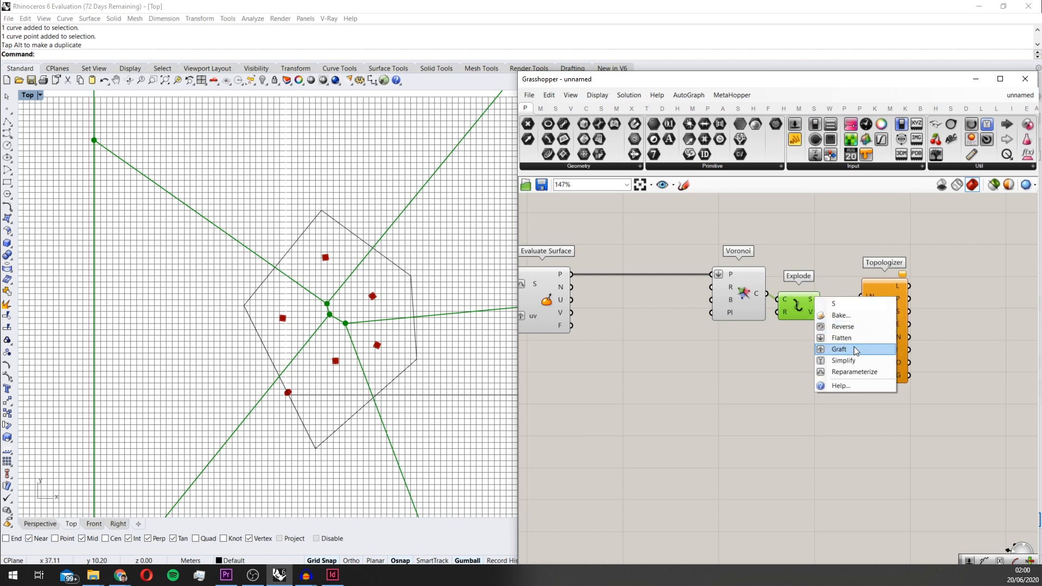
pyautogui.click(854, 349)
pyautogui.moveTo(819, 308); pyautogui.dragTo(836, 298)
pyautogui.moveTo(881, 324); pyautogui.dragTo(898, 323)
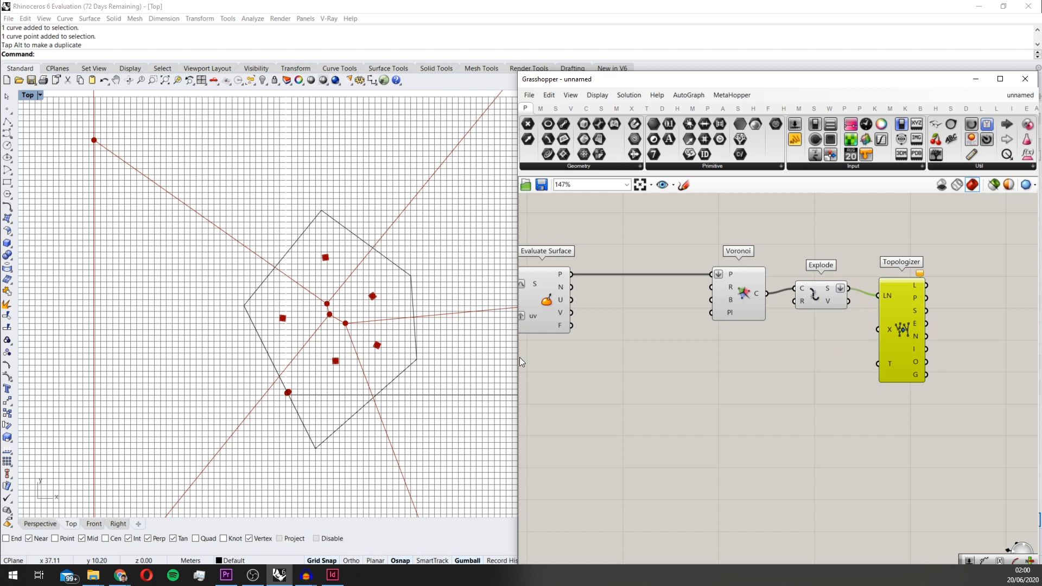
# Examine where the Voronoi edges meet inside the polygon, alongside the Topologizer component's inputs and outputs
pyautogui.scroll(4, 382, 347)
pyautogui.moveTo(794, 368); pyautogui.dragTo(757, 380, button='right')
pyautogui.click(761, 380)
pyautogui.scroll(2, 825, 369)
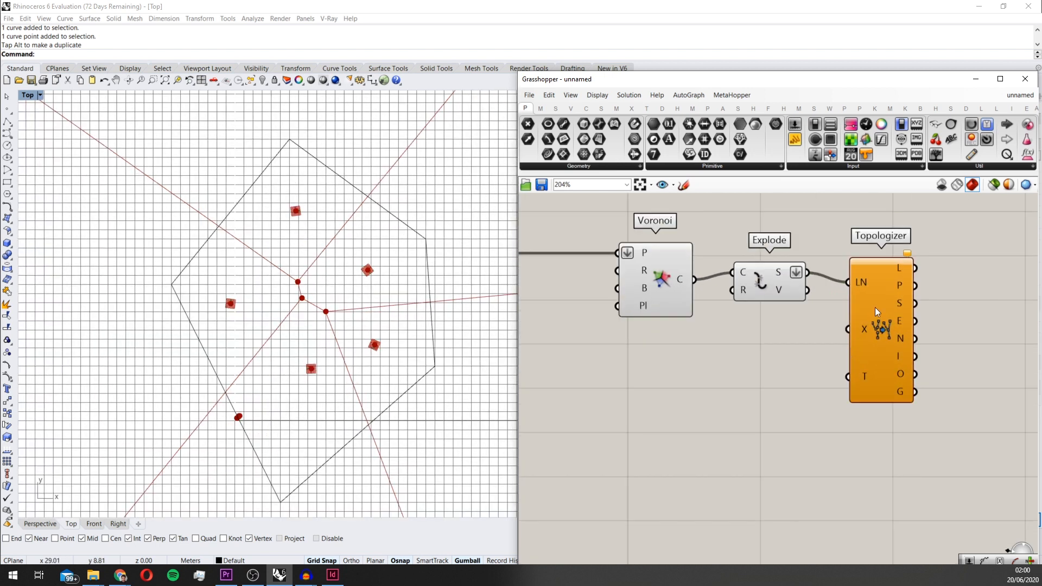
pyautogui.moveTo(874, 307); pyautogui.dragTo(807, 322, button='right')
pyautogui.scroll(-4, 320, 325)
pyautogui.scroll(4, 320, 319)
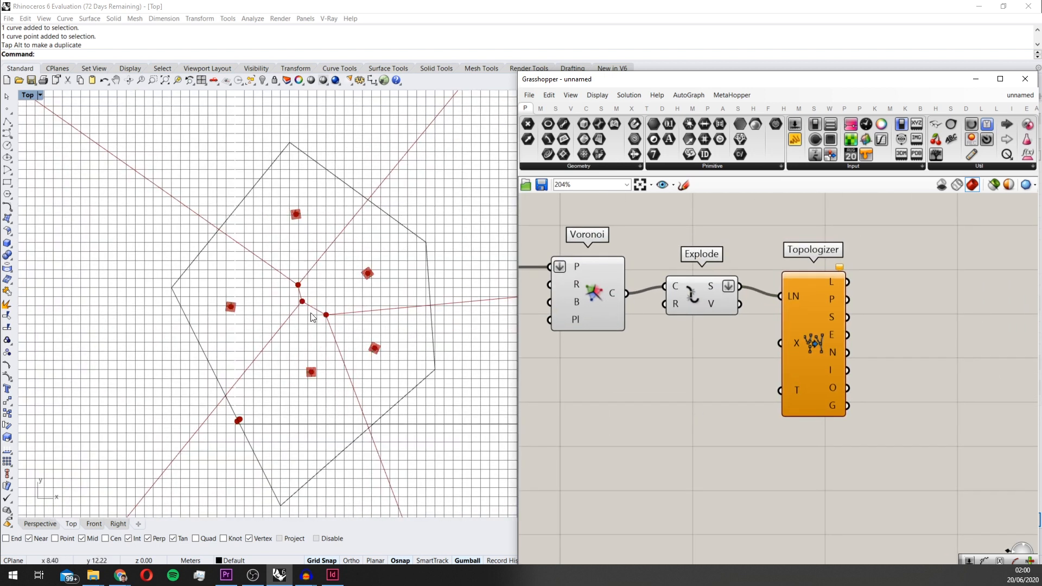
pyautogui.scroll(2, 320, 314)
pyautogui.scroll(-3, 322, 316)
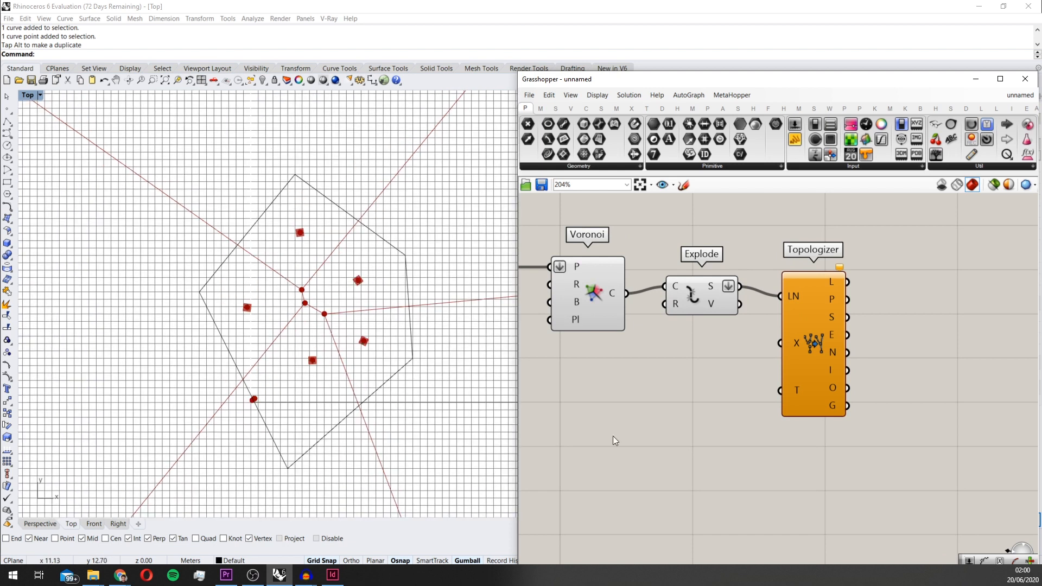
pyautogui.scroll(2, 803, 393)
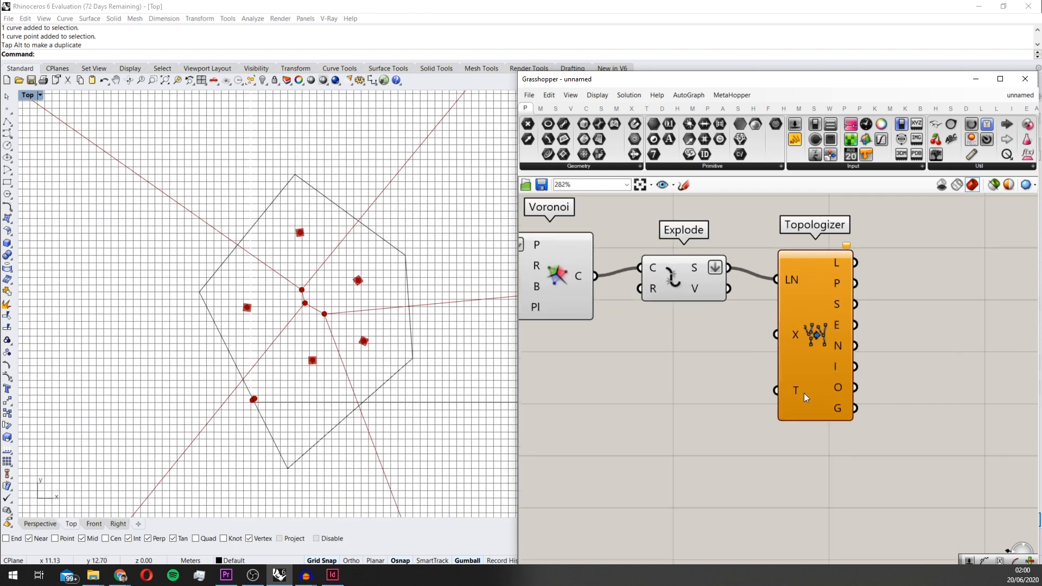
# Add a number slider with the value 4 and connect it to the T input of Topologizer
pyautogui.doubleClick(575, 426)
pyautogui.write('4')
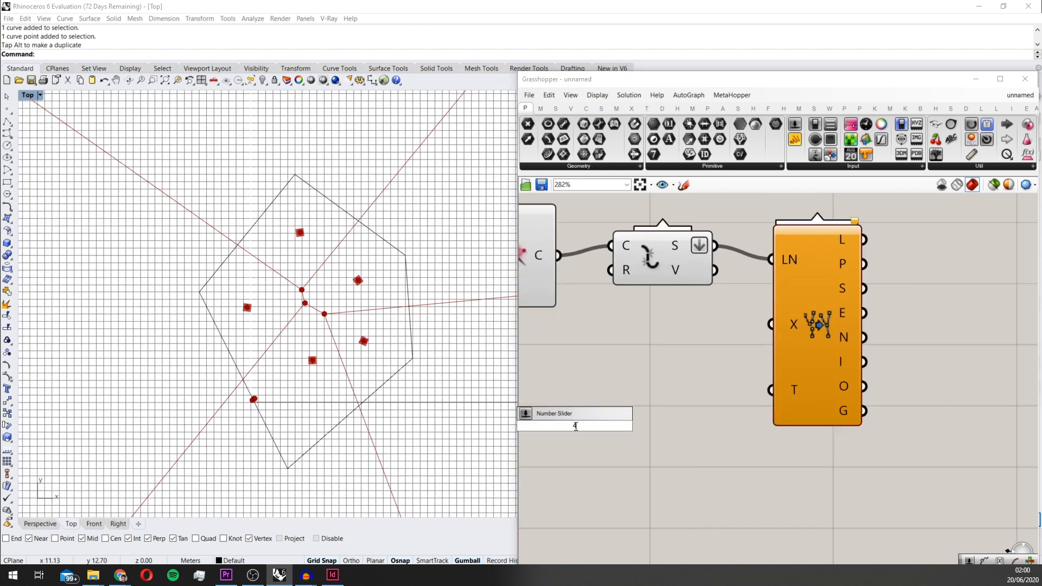
pyautogui.press('Return')
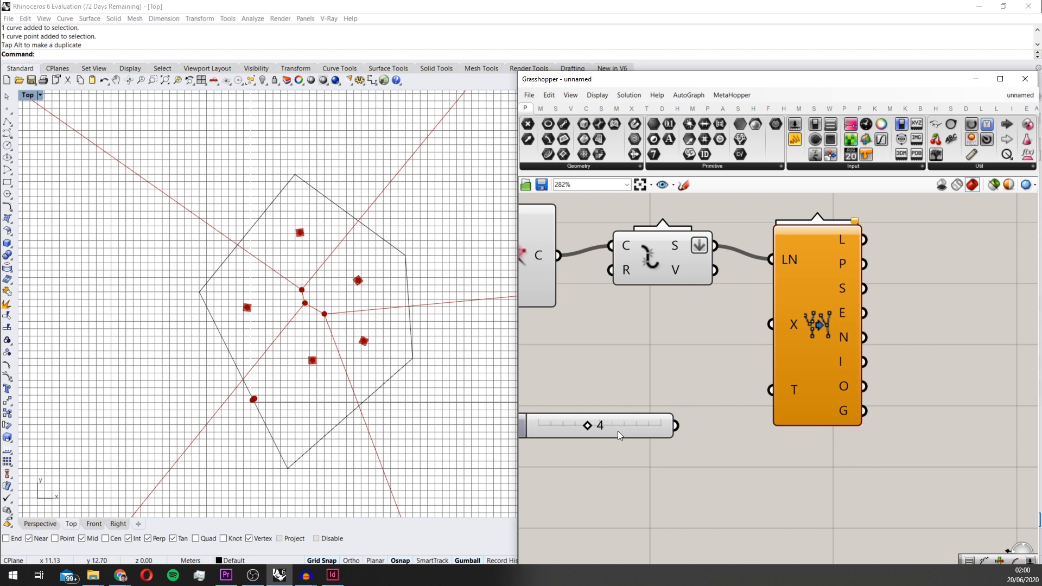
pyautogui.scroll(-2, 618, 431)
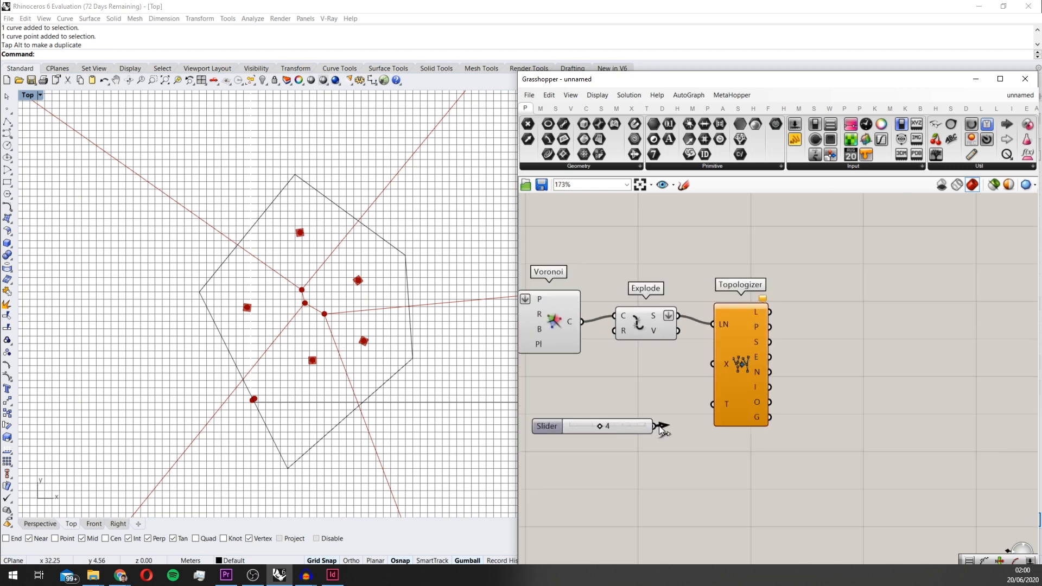
pyautogui.moveTo(659, 426); pyautogui.dragTo(713, 404)
# Hide the viewport previews of the Voronoi, Explode, Evaluate Surface and Construct Point components
pyautogui.scroll(-2, 688, 337)
pyautogui.scroll(-3, 688, 338)
pyautogui.moveTo(797, 360); pyautogui.dragTo(543, 293)
pyautogui.middleClick(634, 298)
pyautogui.click(669, 269)
pyautogui.moveTo(683, 417); pyautogui.dragTo(646, 345)
pyautogui.middleClick(650, 347)
pyautogui.click(692, 308)
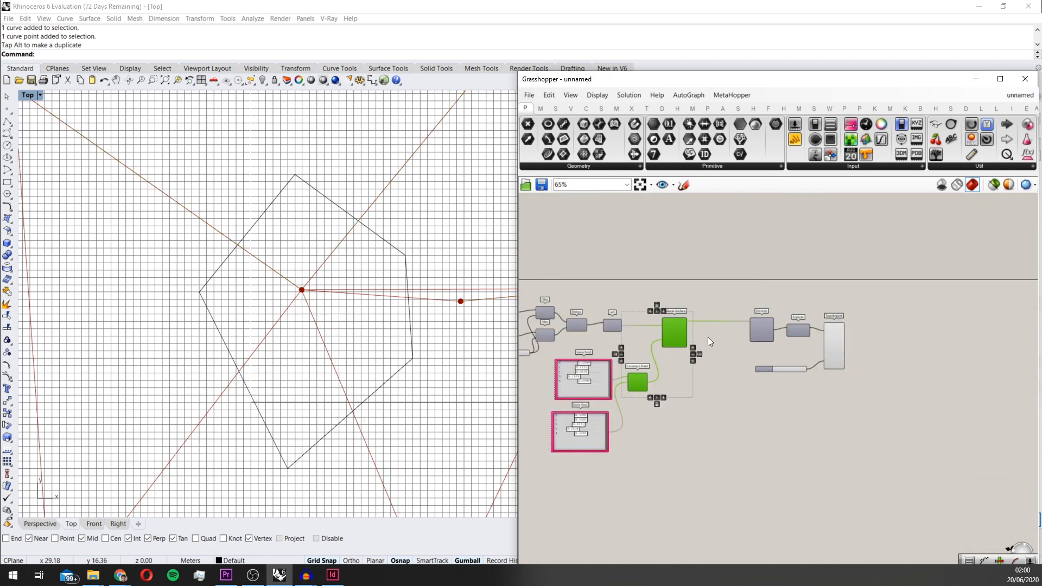
# Set the Tolerance slider to 5 and check how the Voronoi nodes merge in and around the polygon
pyautogui.scroll(6, 776, 377)
pyautogui.moveTo(782, 376); pyautogui.dragTo(791, 376)
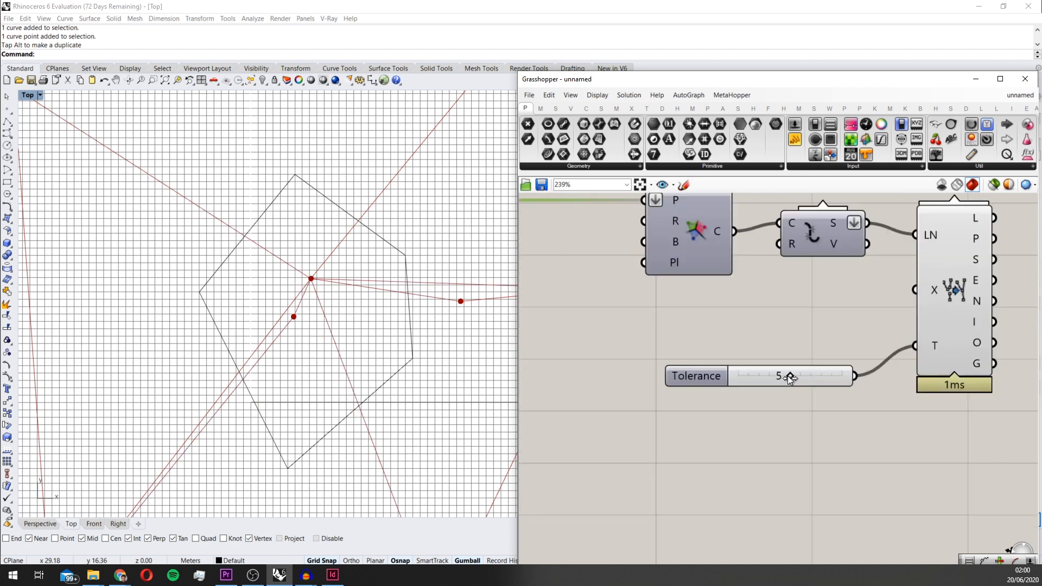
pyautogui.scroll(-3, 259, 288)
pyautogui.scroll(-3, 333, 296)
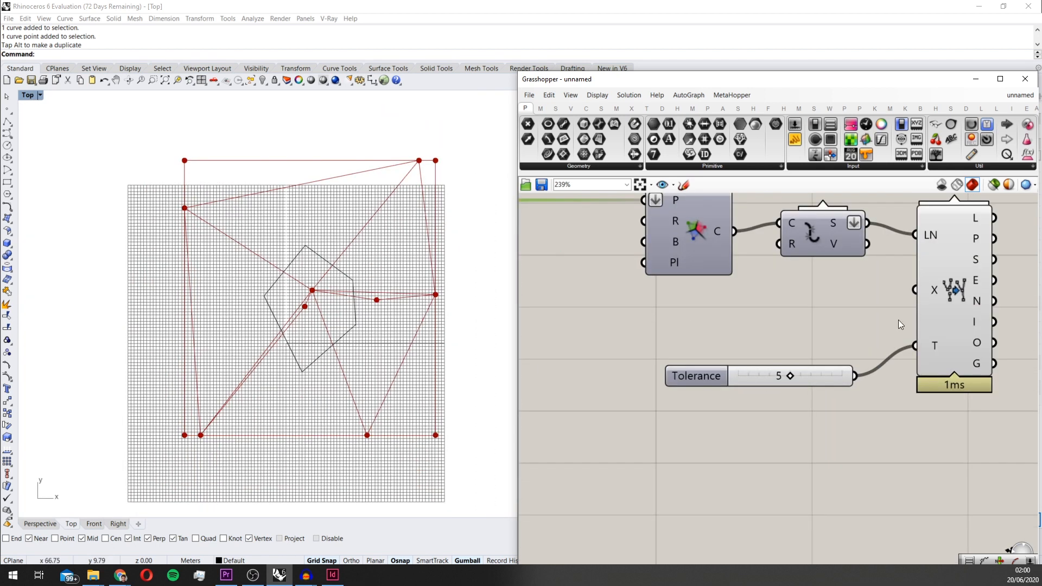
pyautogui.scroll(-2, 898, 321)
pyautogui.scroll(-1, 662, 376)
pyautogui.scroll(3, 330, 296)
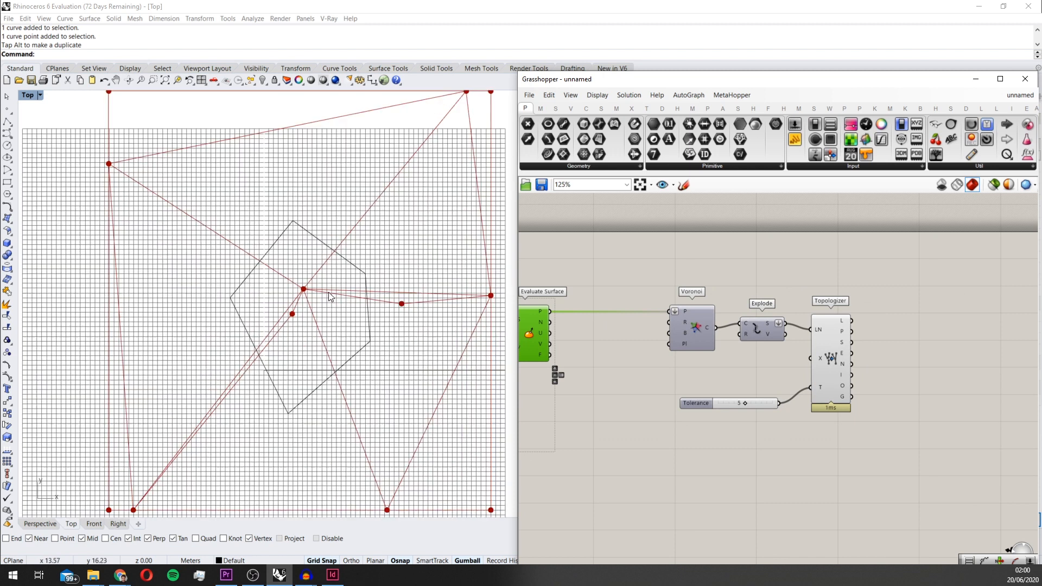
pyautogui.scroll(3, 332, 323)
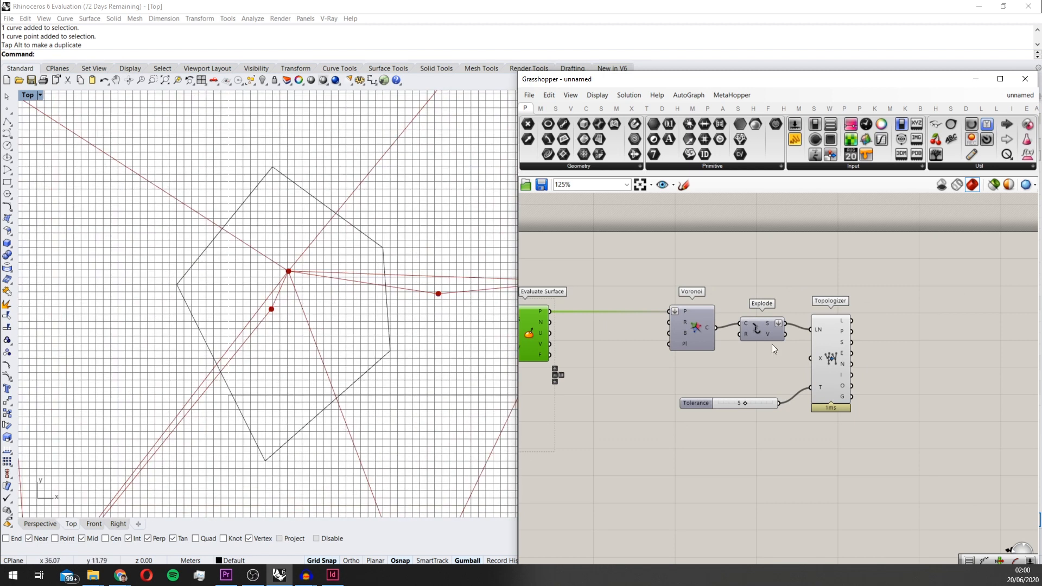
pyautogui.scroll(2, 324, 308)
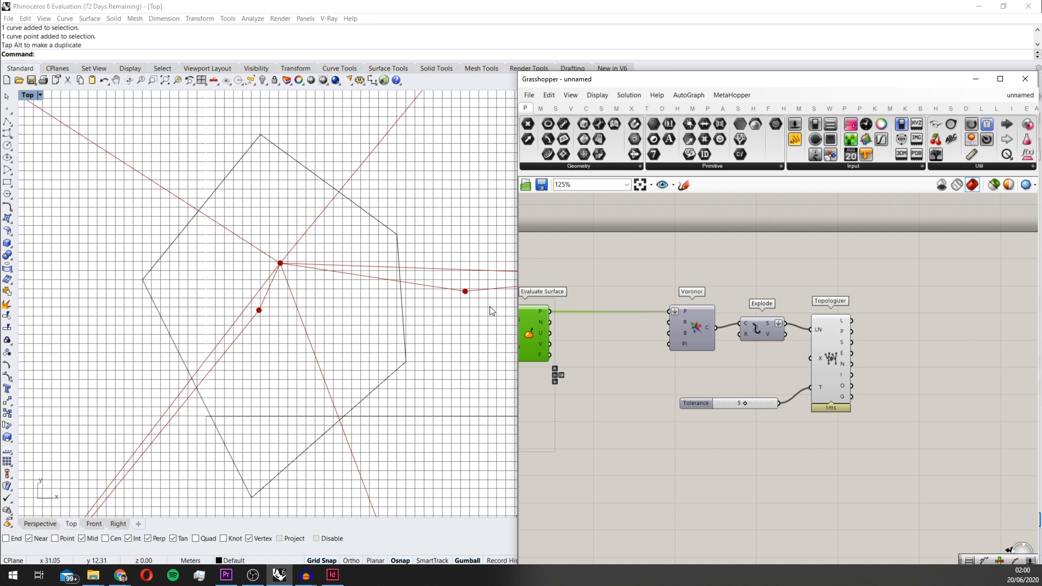
# Set gene 3 of the Gene Pool feeding Construct Point's X input to 0.8093 and check the changed cell edges
pyautogui.scroll(-2, 633, 342)
pyautogui.moveTo(613, 353); pyautogui.dragTo(686, 341, button='right')
pyautogui.scroll(2, 562, 392)
pyautogui.moveTo(562, 392); pyautogui.dragTo(705, 357, button='right')
pyautogui.scroll(2, 624, 353)
pyautogui.moveTo(610, 340); pyautogui.dragTo(662, 339)
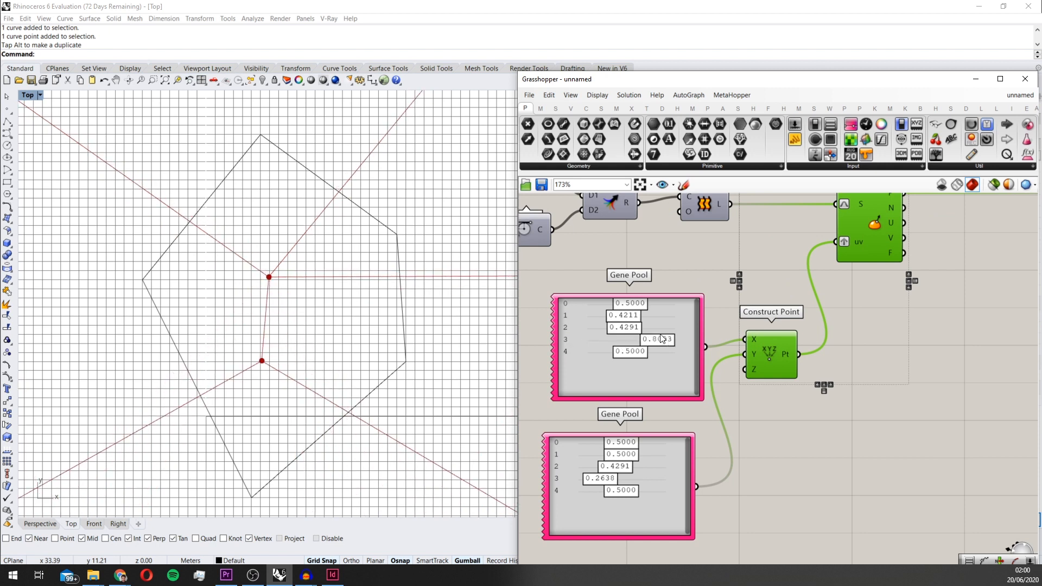
pyautogui.scroll(-2, 298, 285)
pyautogui.moveTo(297, 285); pyautogui.dragTo(273, 308, button='right')
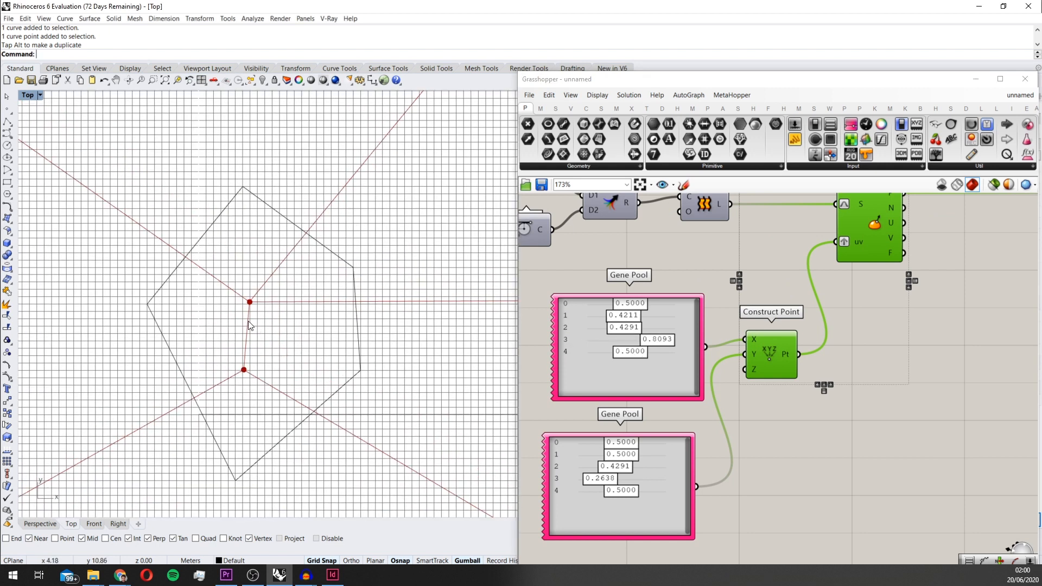
# Move the Tolerance slider slightly upward and highlight the Topologizer and Explode edges in the viewport
pyautogui.scroll(-3, 648, 395)
pyautogui.moveTo(891, 366); pyautogui.dragTo(680, 381, button='right')
pyautogui.scroll(2, 845, 363)
pyautogui.scroll(1, 766, 361)
pyautogui.moveTo(742, 361); pyautogui.dragTo(738, 350)
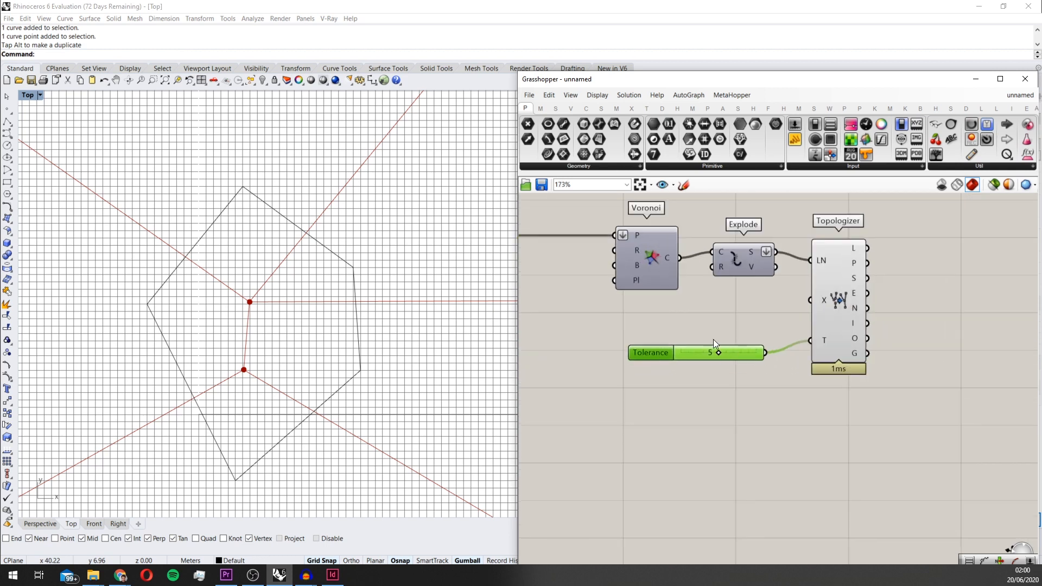
pyautogui.click(852, 307)
pyautogui.scroll(-2, 854, 327)
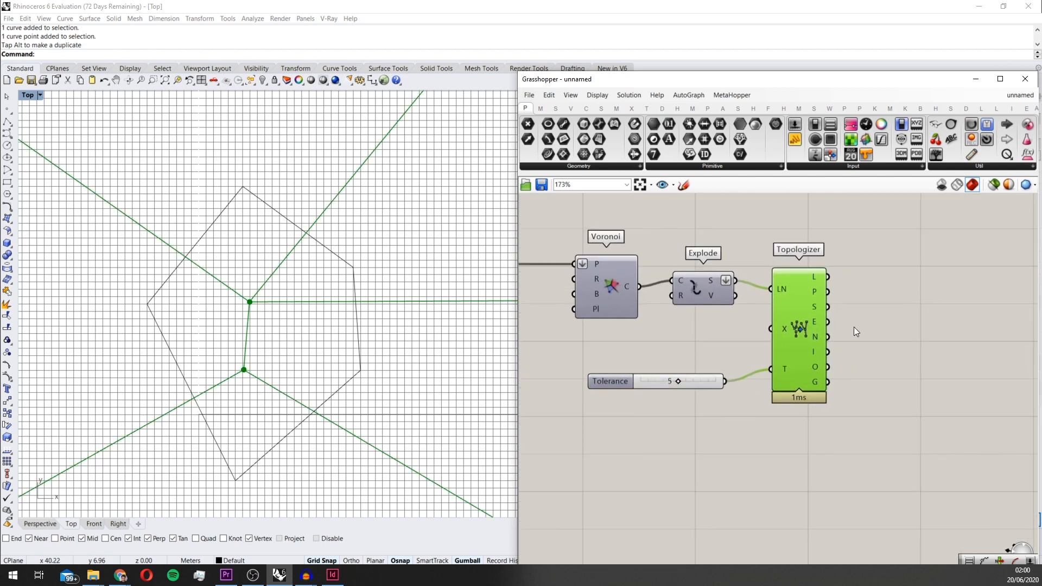
pyautogui.moveTo(662, 317); pyautogui.dragTo(660, 322)
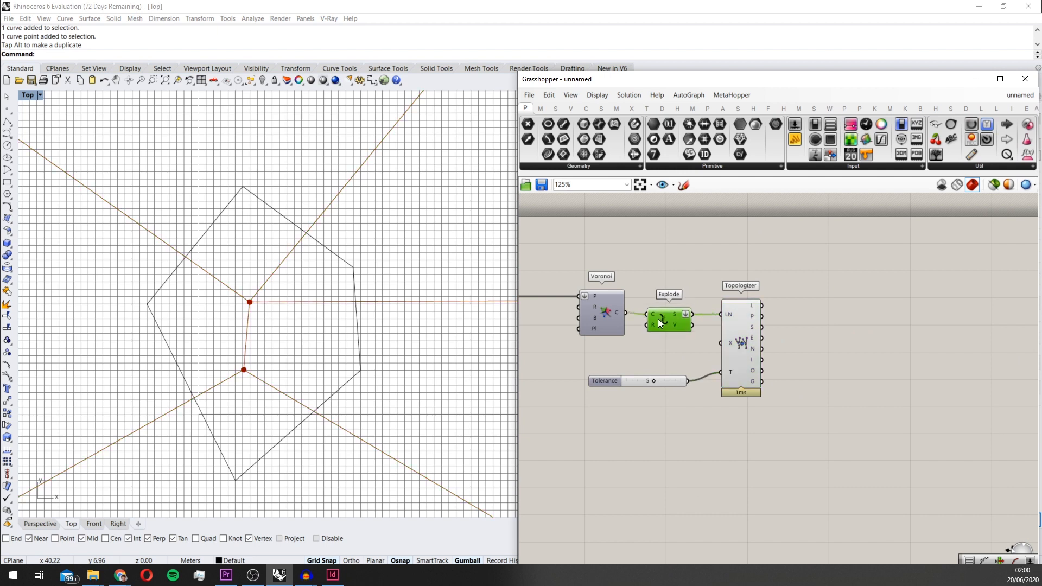
# Add a Surface Split component beside Topologizer and connect Topologizer's L output to its C input
pyautogui.doubleClick(803, 331)
pyautogui.write('surface spl')
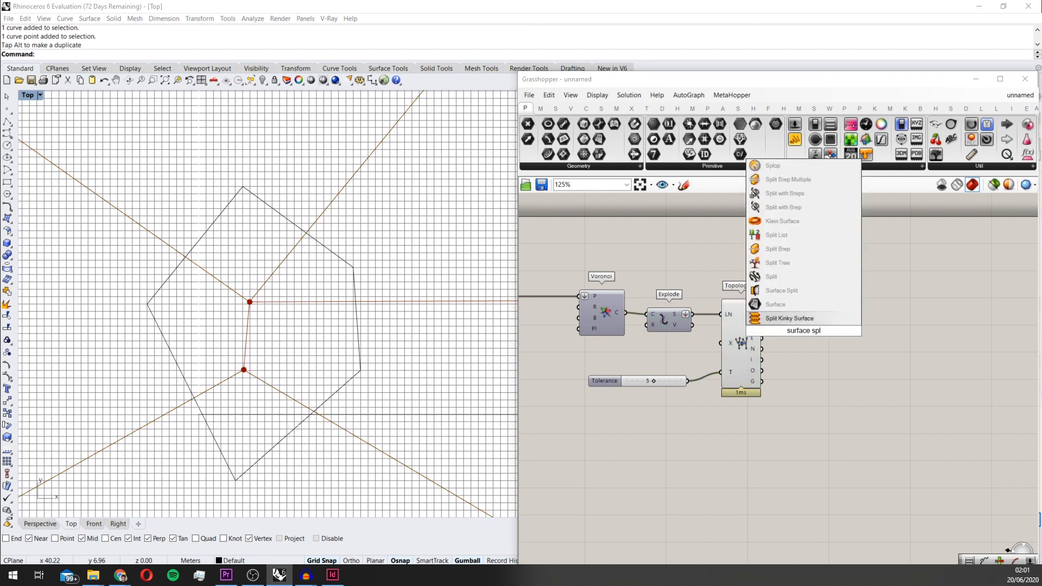
pyautogui.click(794, 292)
pyautogui.scroll(-3, 266, 323)
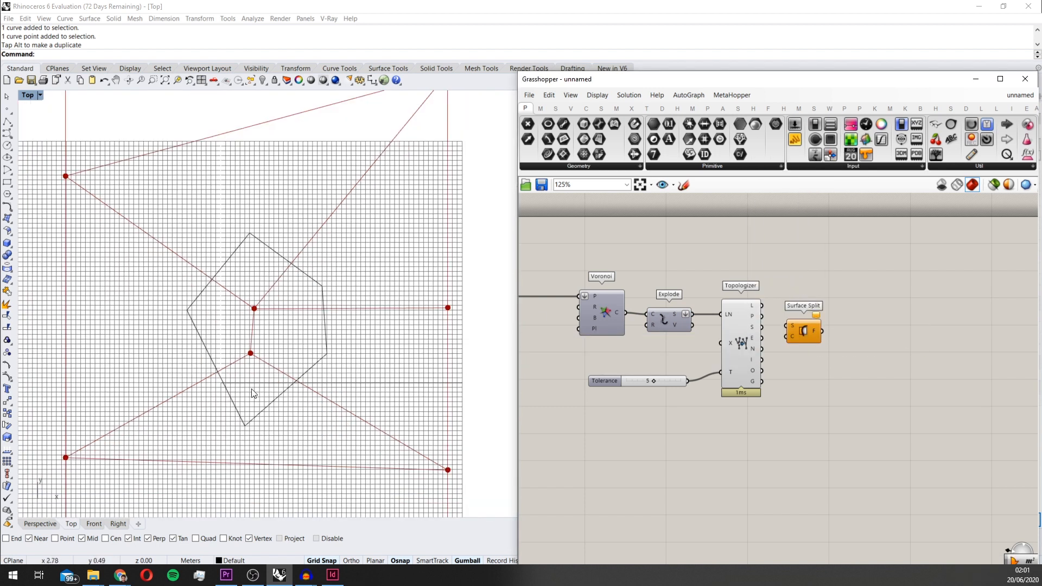
pyautogui.scroll(5, 719, 346)
# Add a Boundary Surfaces component, connect the original Curve parameter to its E input and place it near Surface Split
pyautogui.moveTo(650, 317); pyautogui.dragTo(825, 301)
pyautogui.scroll(-6, 683, 324)
pyautogui.scroll(5, 676, 333)
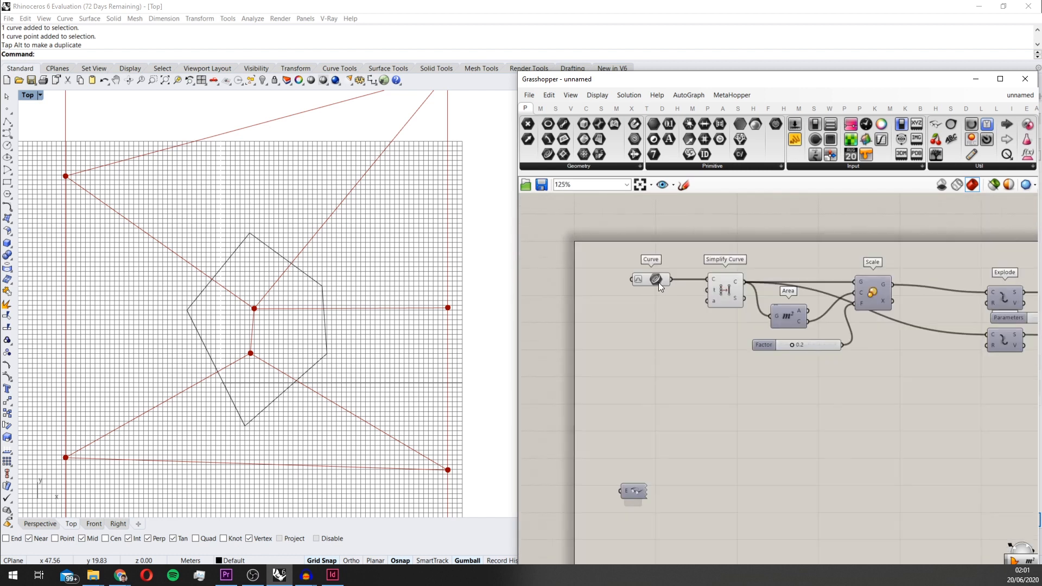
pyautogui.doubleClick(663, 332)
pyautogui.write('bound')
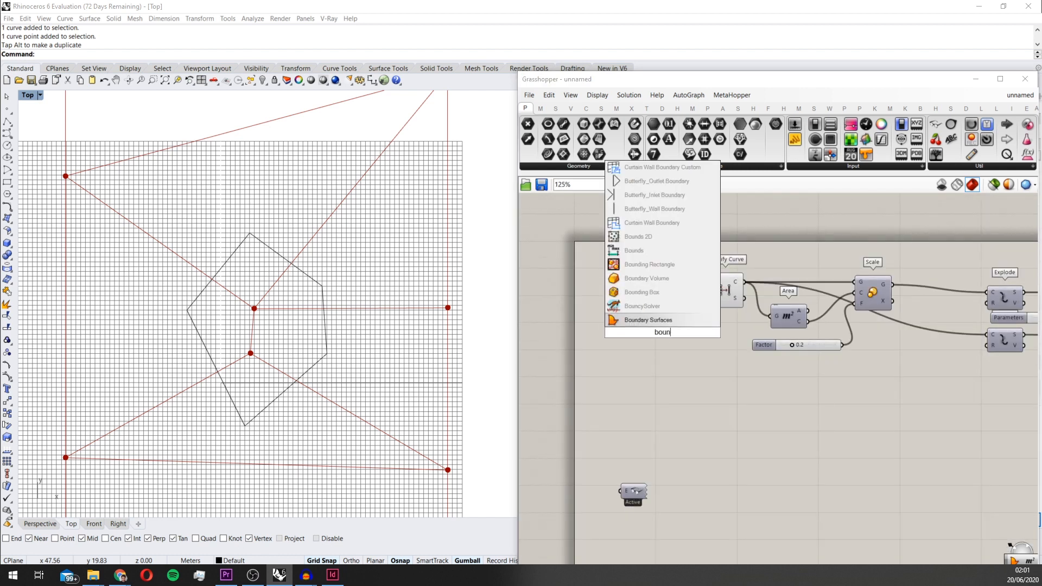
pyautogui.press('Return')
pyautogui.scroll(2, 662, 332)
pyautogui.scroll(1, 662, 332)
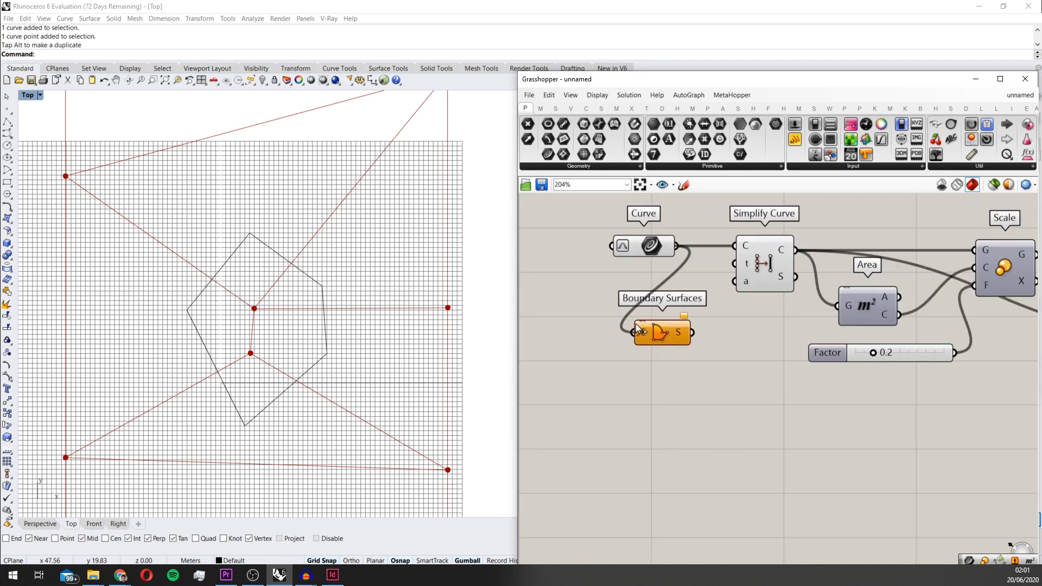
pyautogui.moveTo(636, 328); pyautogui.dragTo(635, 330)
pyautogui.scroll(-6, 630, 353)
pyautogui.scroll(6, 921, 347)
# Hide the wire into Boundary Surfaces' E input and connect its S output to Surface Split's S input
pyautogui.rightClick(760, 324)
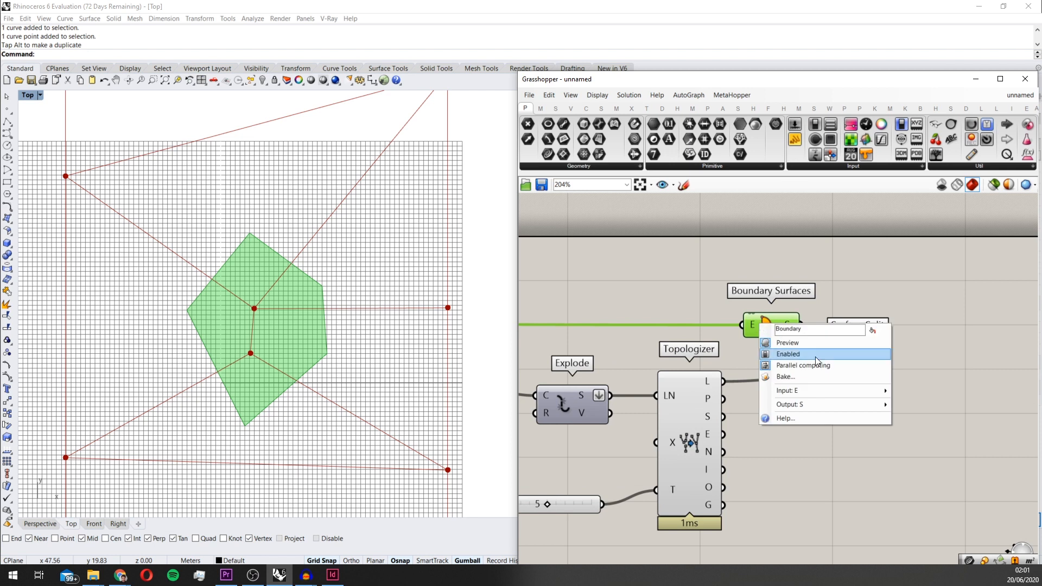
pyautogui.click(804, 353)
pyautogui.rightClick(756, 323)
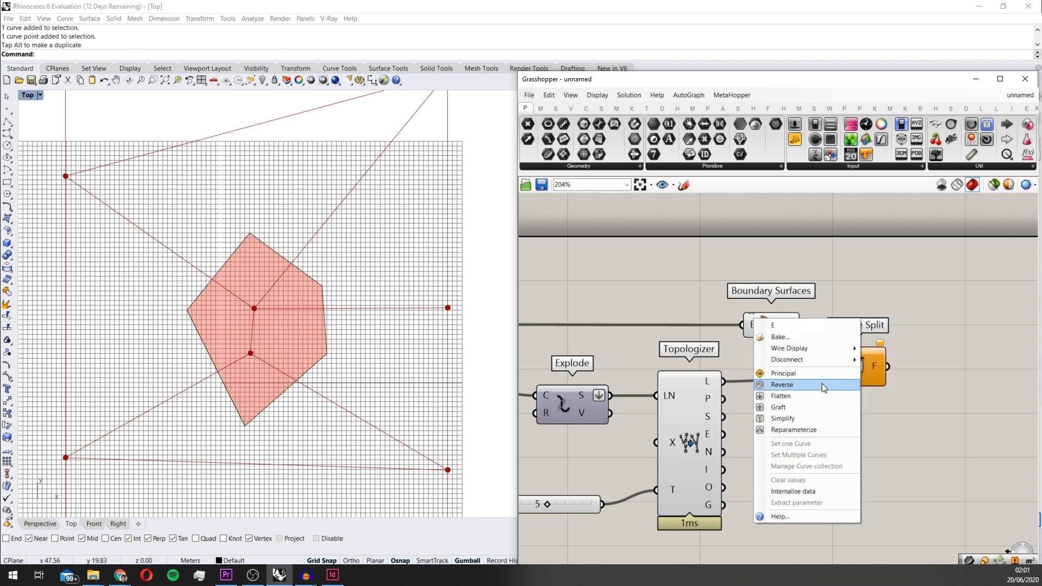
pyautogui.moveTo(825, 347)
pyautogui.click(889, 371)
pyautogui.moveTo(803, 325); pyautogui.dragTo(791, 327)
pyautogui.click(838, 354)
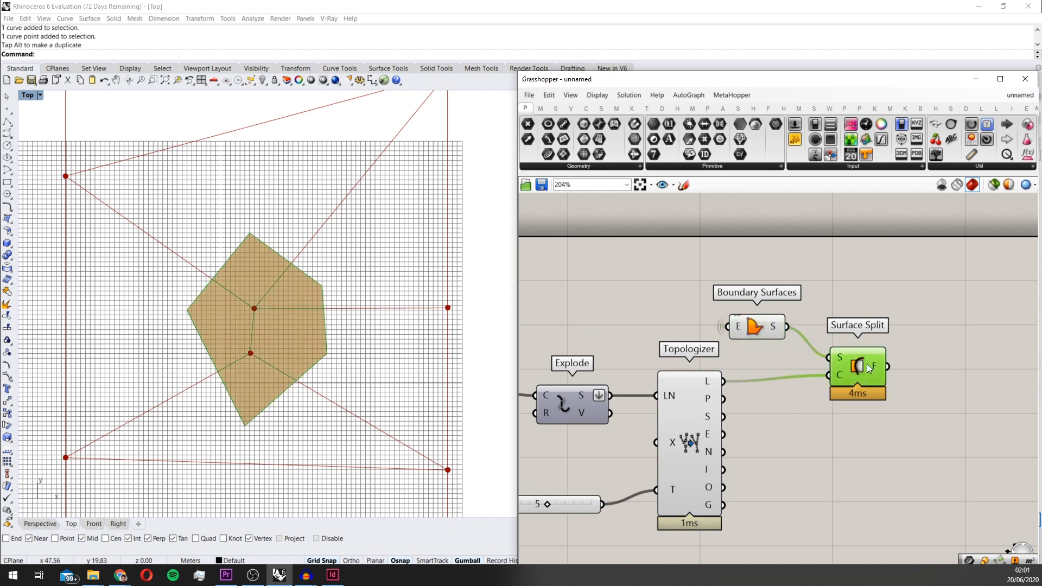
# Turn off Topologizer's preview and highlight the faces produced by Surface Split inside the polygon
pyautogui.scroll(-4, 715, 297)
pyautogui.click(729, 348)
pyautogui.middleClick(728, 346)
pyautogui.click(759, 313)
pyautogui.scroll(1, 551, 307)
pyautogui.scroll(2, 249, 308)
pyautogui.scroll(4, 272, 305)
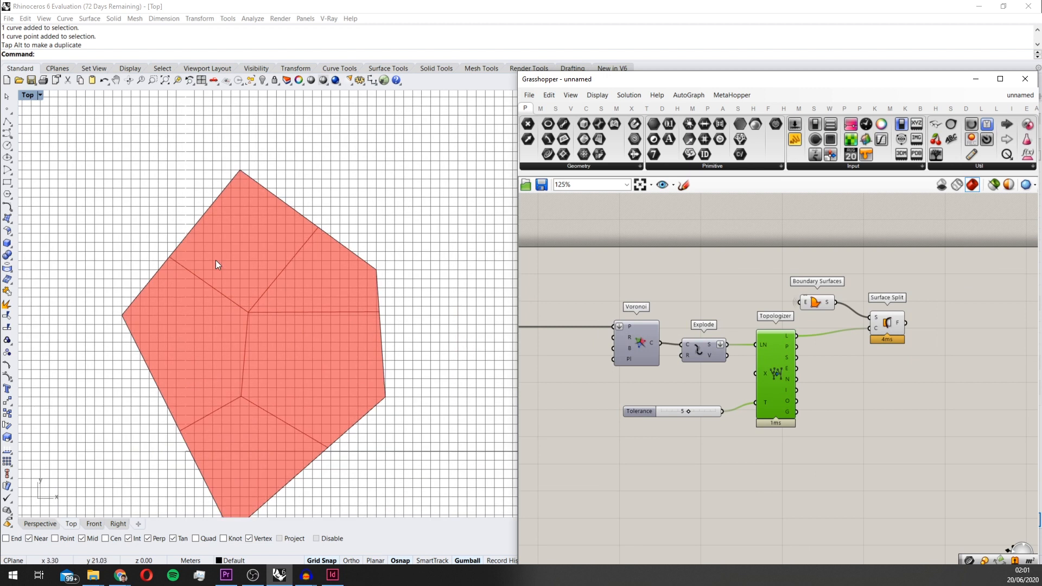
pyautogui.scroll(-2, 345, 298)
pyautogui.scroll(-1, 721, 360)
pyautogui.moveTo(722, 362); pyautogui.dragTo(651, 368, button='right')
pyautogui.scroll(3, 733, 347)
pyautogui.click(814, 329)
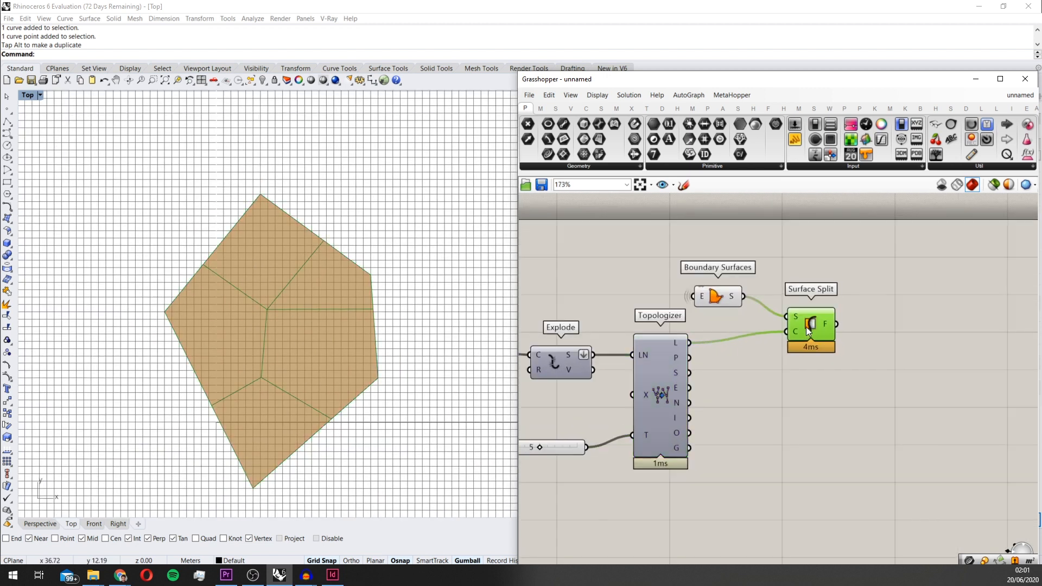
# Add a Text Tag 3D component and place it with some space after Surface Split
pyautogui.moveTo(820, 395); pyautogui.dragTo(712, 381, button='right')
pyautogui.doubleClick(711, 381)
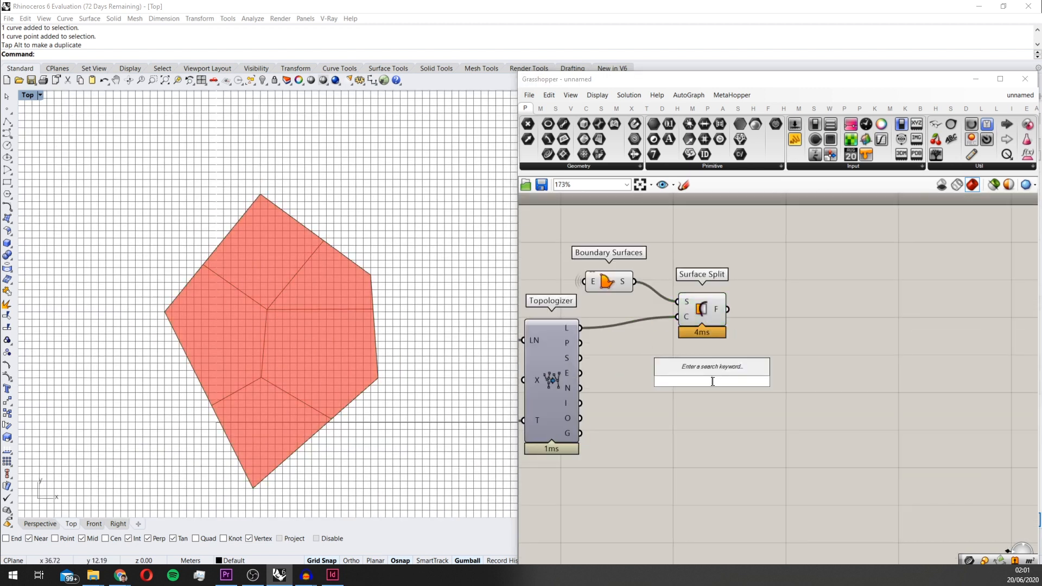
pyautogui.write('text')
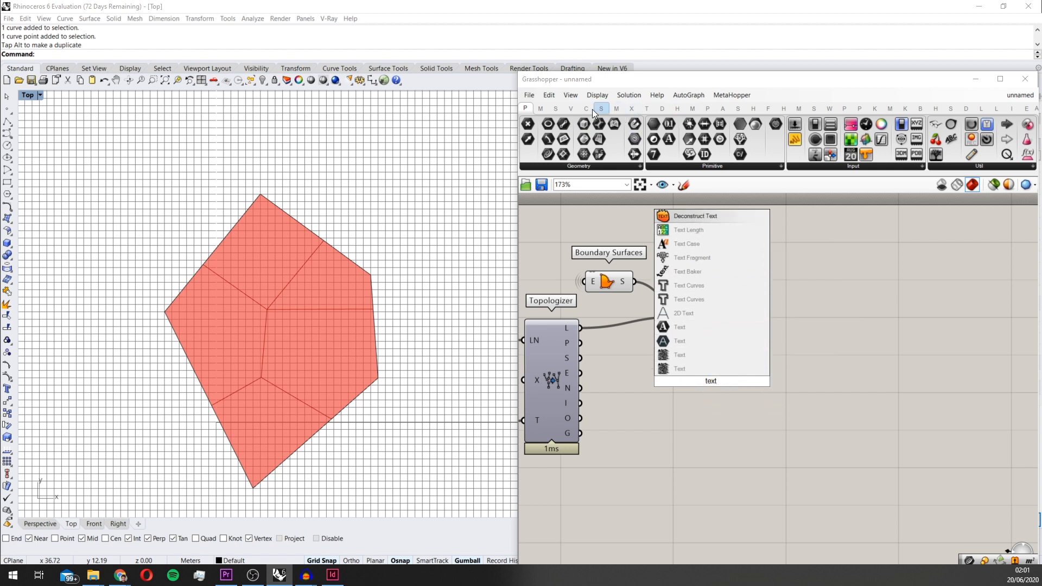
pyautogui.click(662, 108)
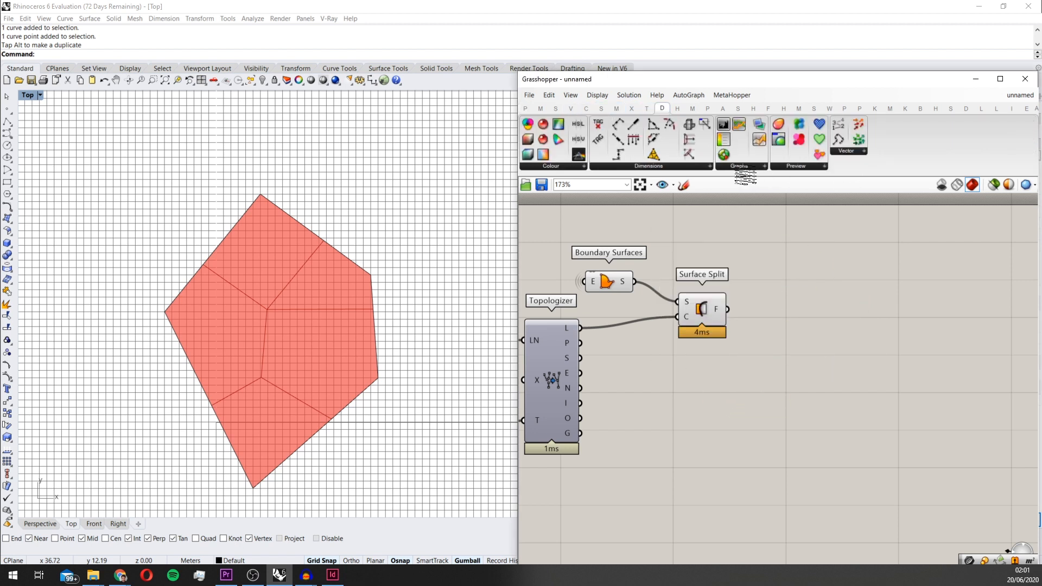
pyautogui.click(690, 165)
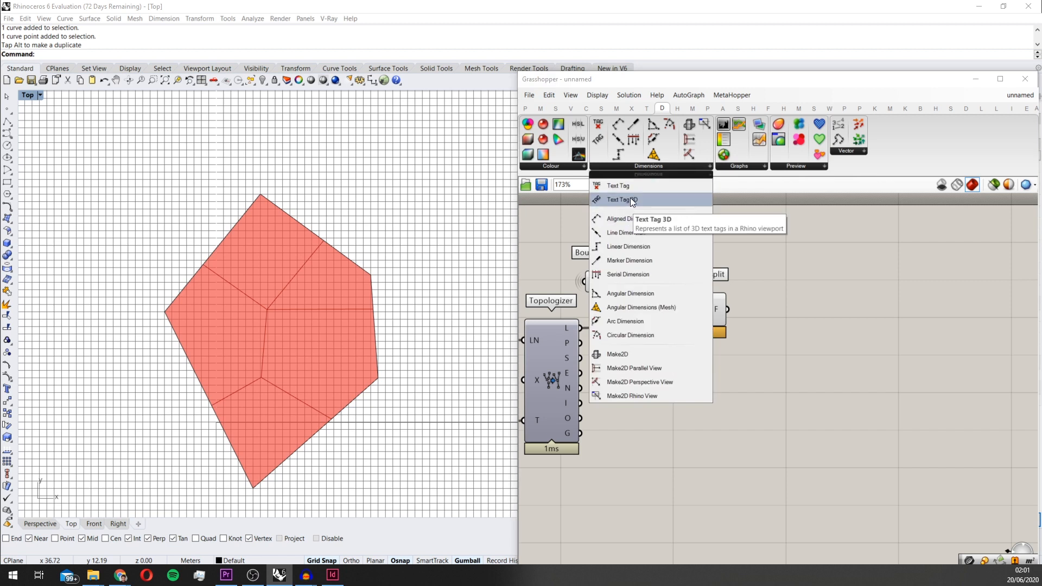
pyautogui.click(629, 200)
pyautogui.scroll(1, 669, 291)
pyautogui.click(840, 322)
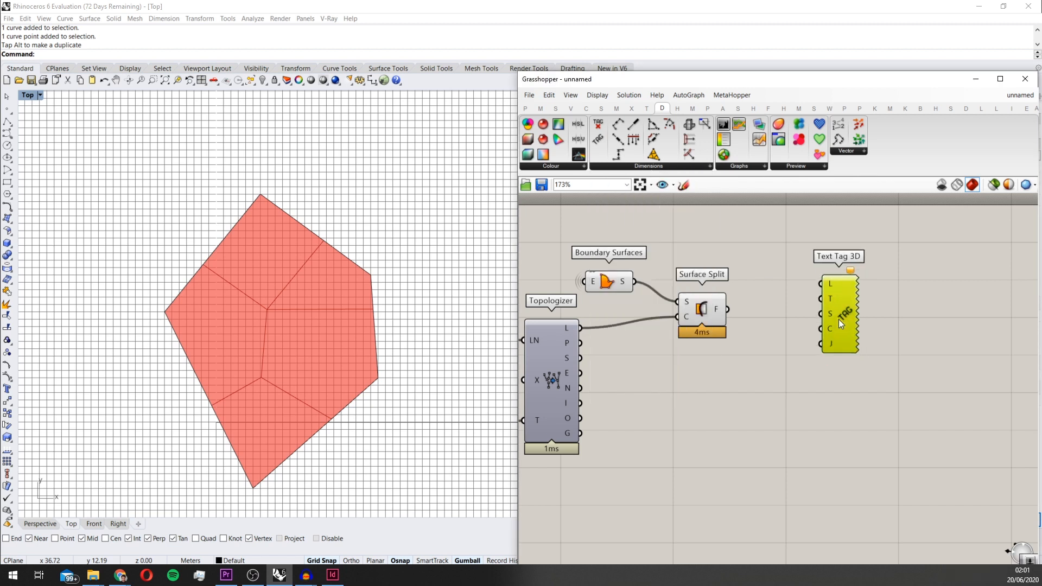
# Add an Area component fed by Surface Split's faces and connect its centroid output to Text Tag 3D's location input
pyautogui.doubleClick(772, 334)
pyautogui.write('area')
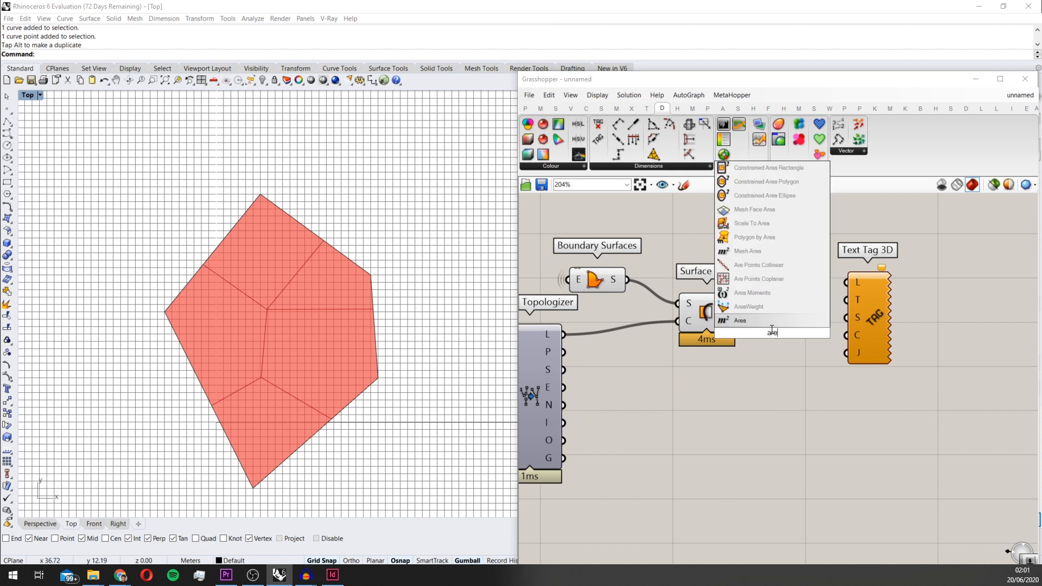
pyautogui.click(757, 326)
pyautogui.moveTo(735, 313); pyautogui.dragTo(789, 303)
pyautogui.moveTo(860, 311); pyautogui.dragTo(973, 338)
# Add a Panel listing the Area component's area values and place it below the components
pyautogui.scroll(2, 896, 288)
pyautogui.doubleClick(831, 379)
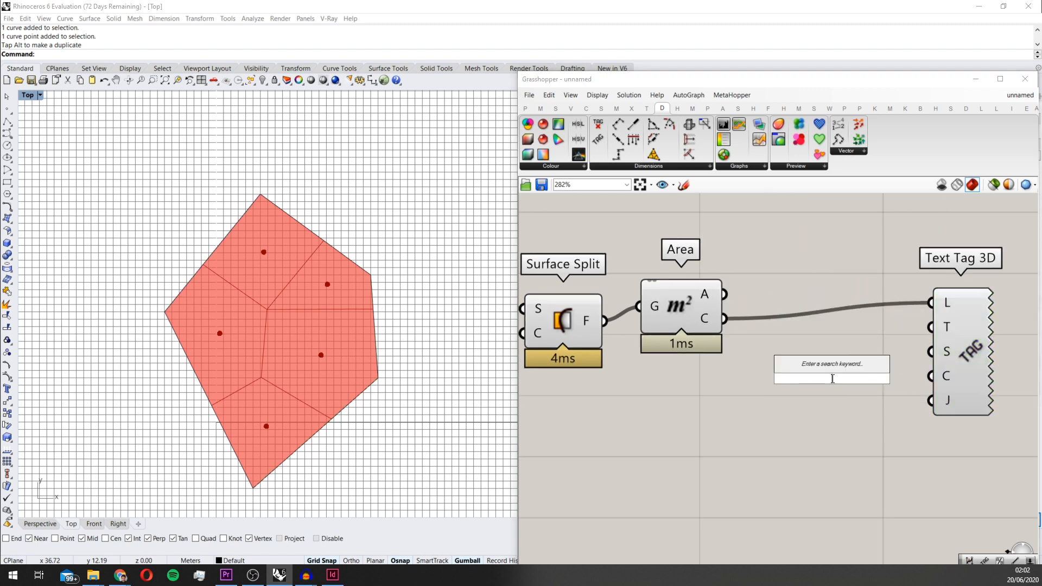
pyautogui.write('panel')
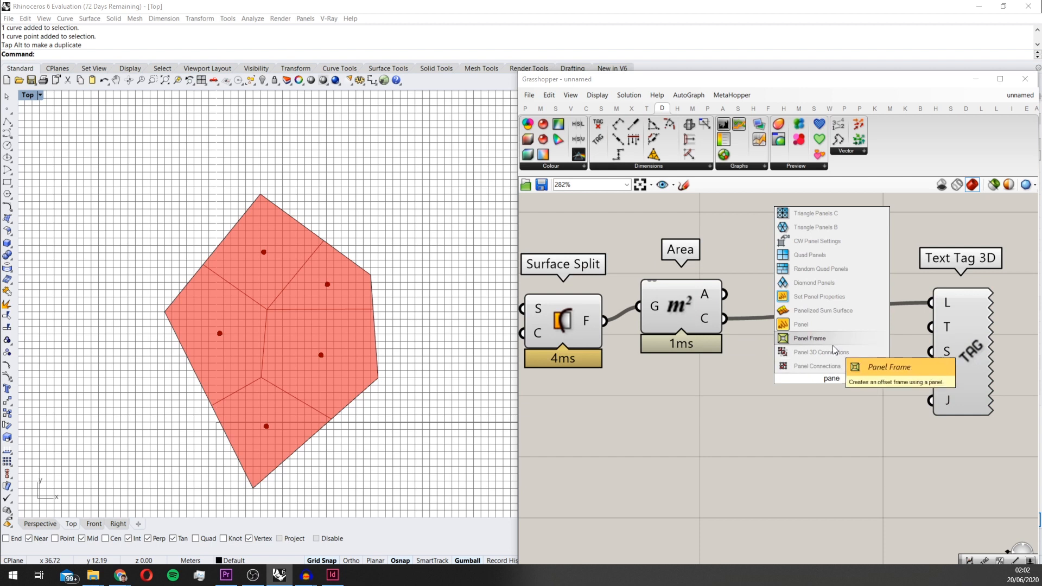
pyautogui.click(831, 342)
pyautogui.moveTo(726, 295); pyautogui.dragTo(733, 376)
pyautogui.moveTo(803, 407); pyautogui.dragTo(797, 421)
pyautogui.moveTo(823, 373); pyautogui.dragTo(810, 454)
pyautogui.scroll(-2, 797, 407)
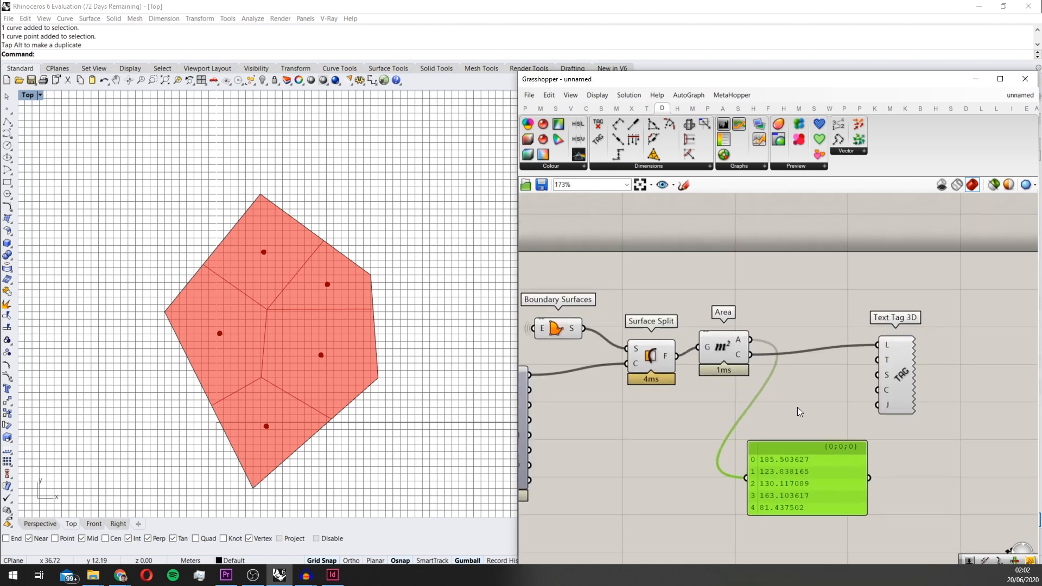
# Add an Expression component and position it between the Area component and the area panel
pyautogui.scroll(1, 794, 405)
pyautogui.doubleClick(794, 405)
pyautogui.write('round')
pyautogui.press('BackSpace')
pyautogui.press('BackSpace')
pyautogui.press('BackSpace')
pyautogui.press('BackSpace')
pyautogui.press('BackSpace')
pyautogui.write('expre')
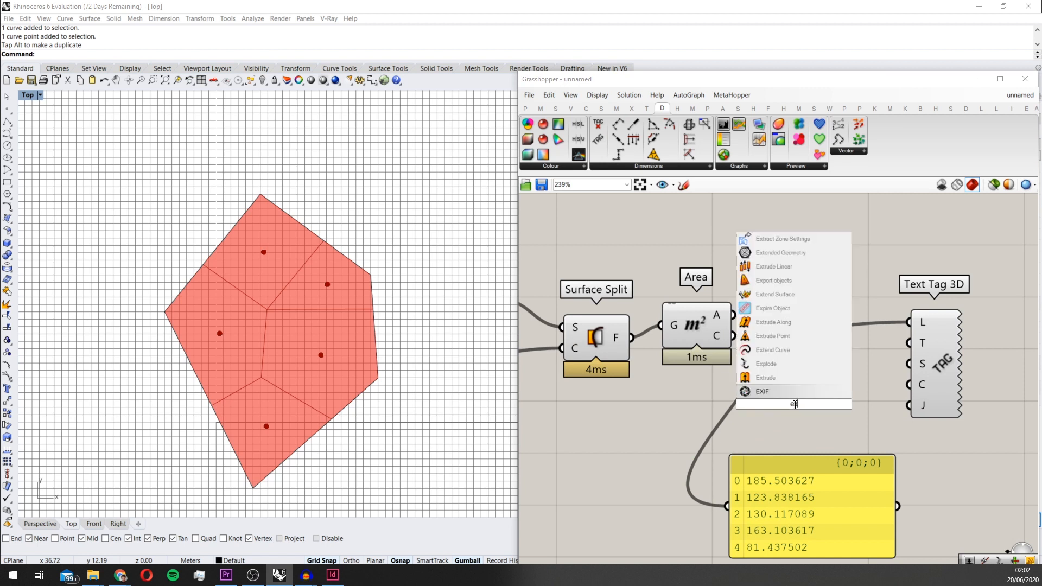
pyautogui.press('Return')
pyautogui.moveTo(793, 405); pyautogui.dragTo(785, 415)
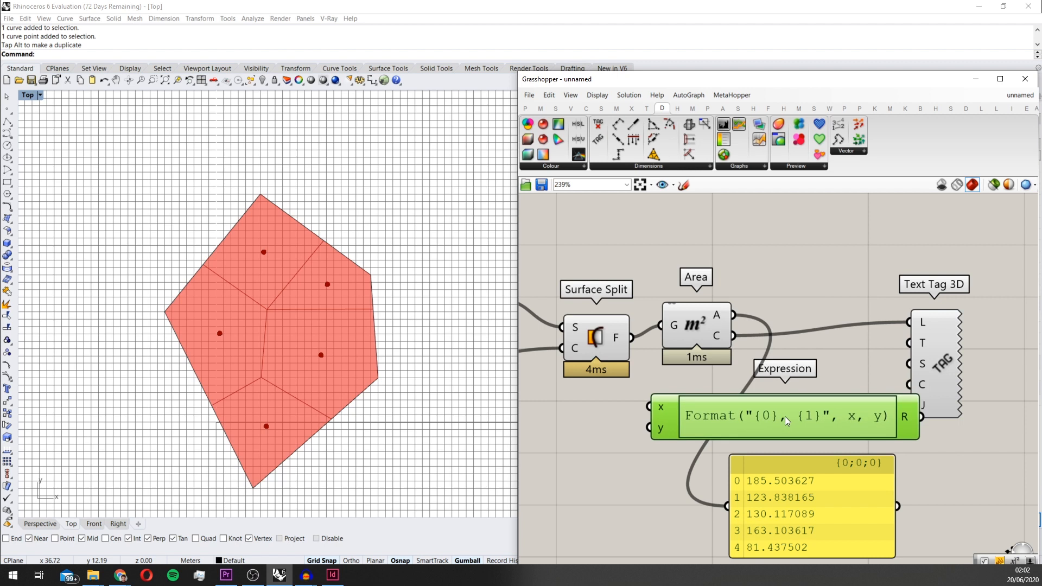
# Set the Expression component's formula to round(x,2)
pyautogui.doubleClick(785, 416)
pyautogui.click(836, 426)
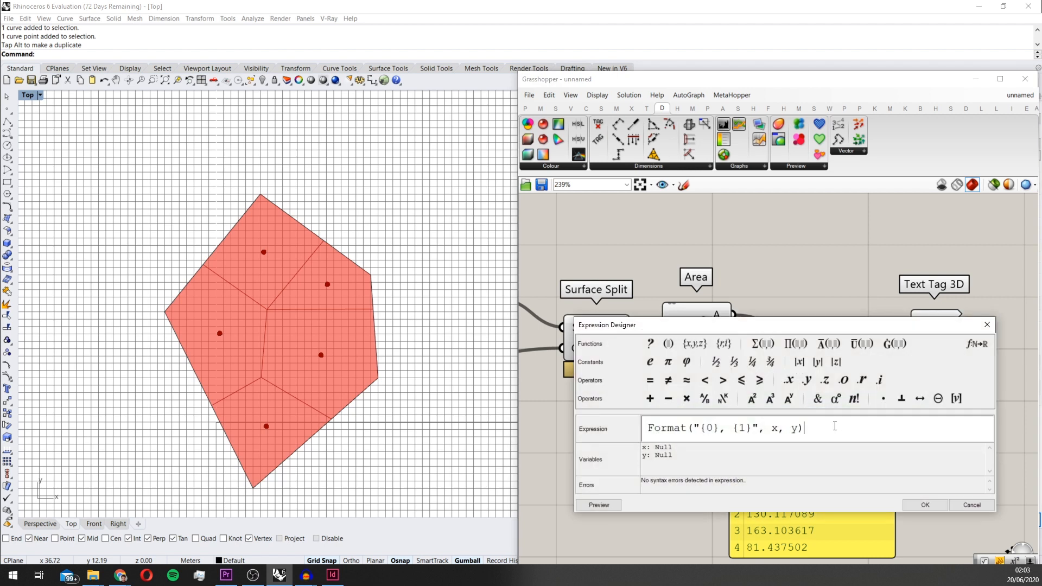
pyautogui.moveTo(835, 426); pyautogui.dragTo(634, 435)
pyautogui.write('r')
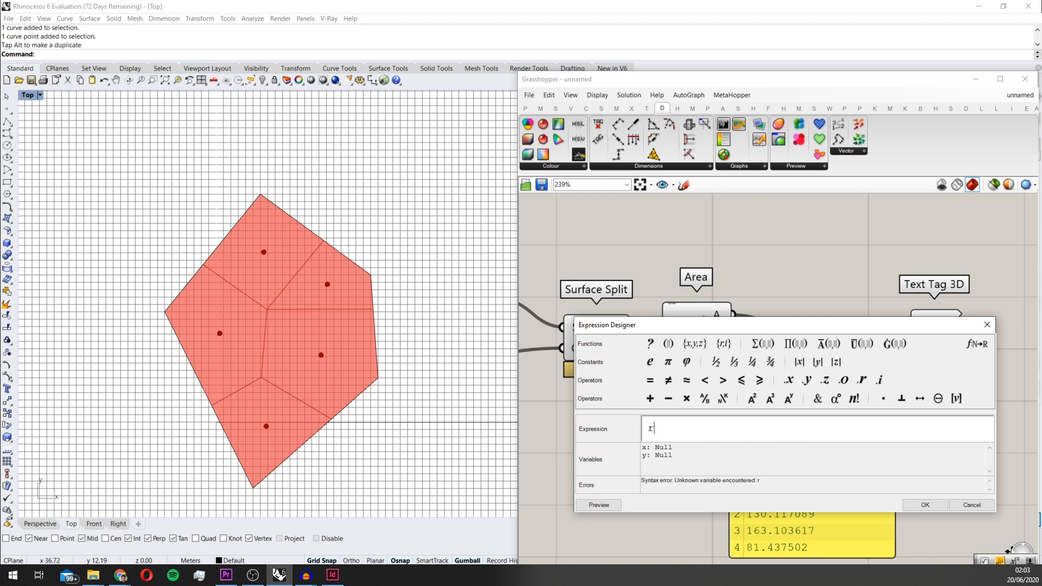
pyautogui.write('ound()')
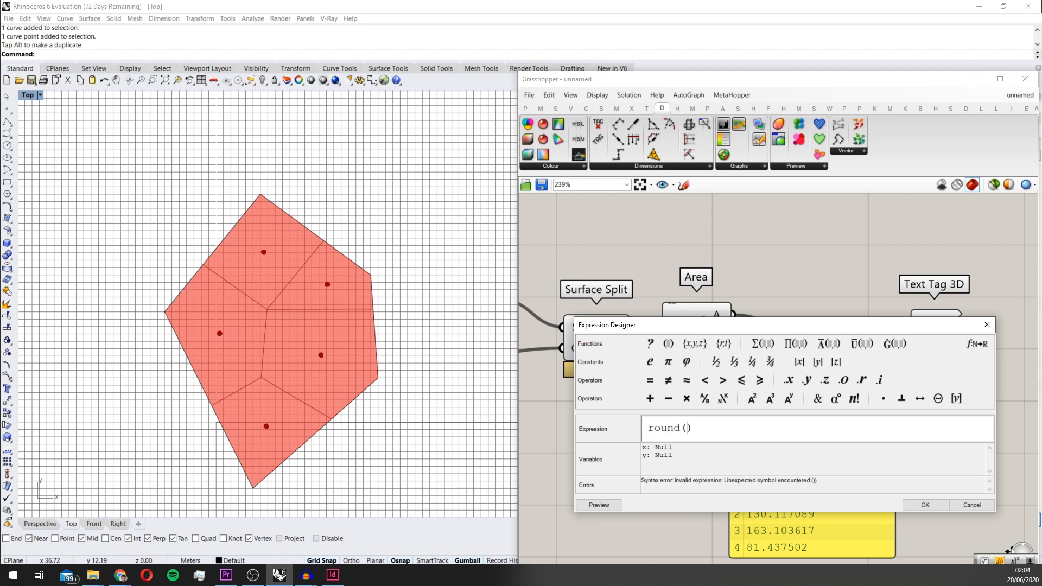
pyautogui.write('x')
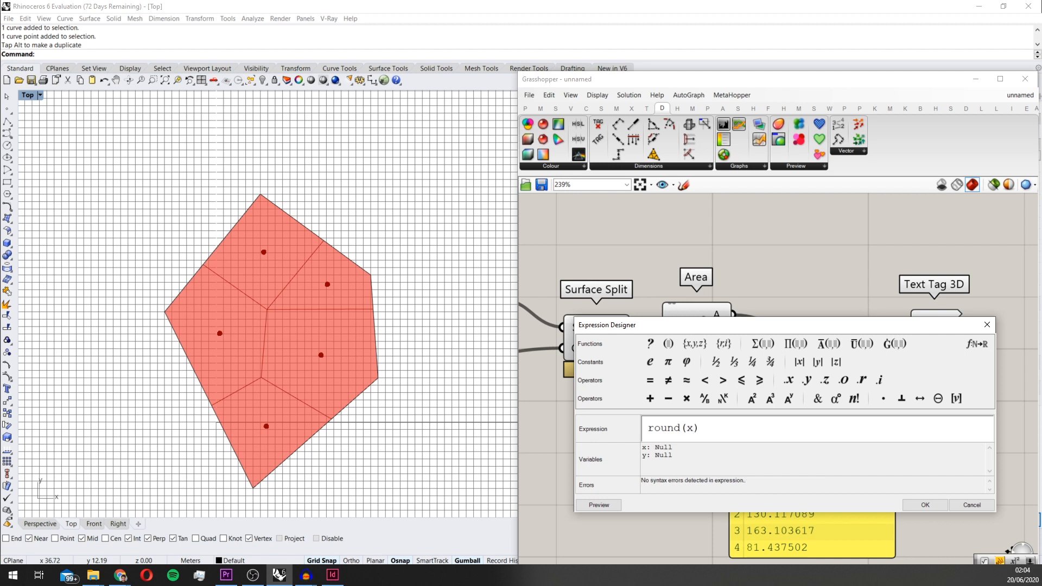
pyautogui.write(',')
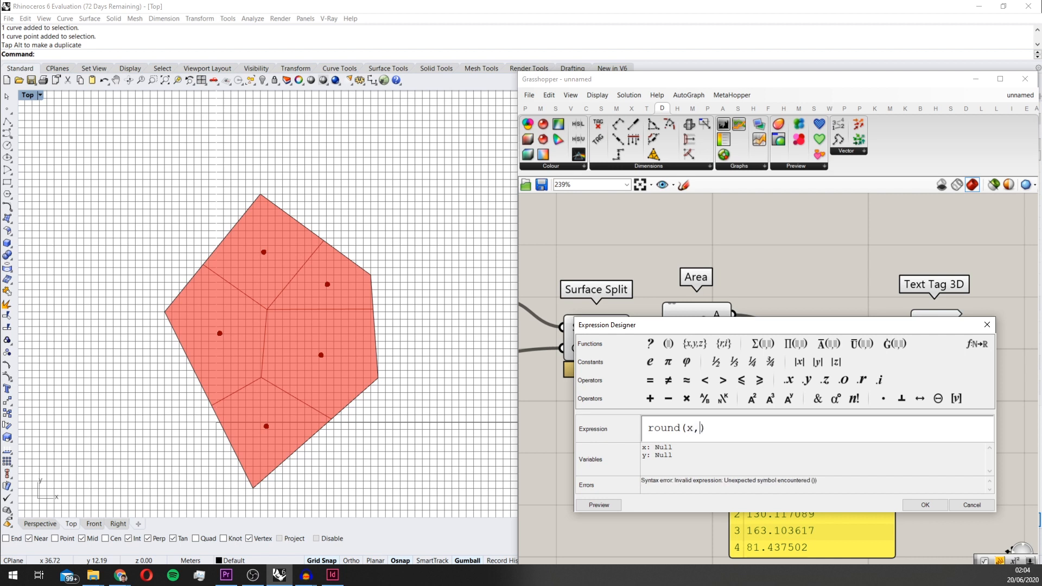
pyautogui.write('2')
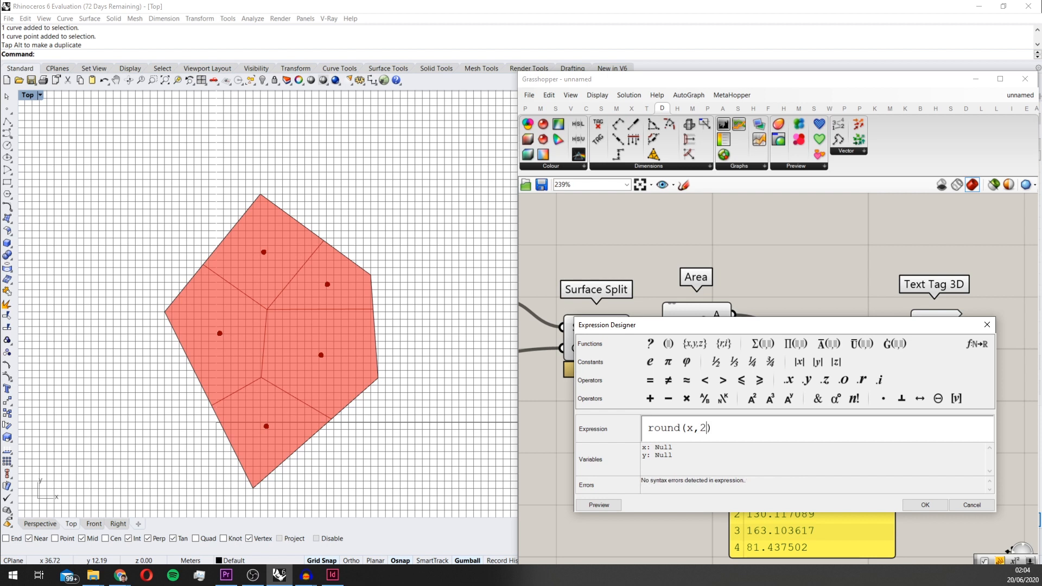
pyautogui.click(926, 504)
# Remove Expression's y input, connect the cell areas to x, and feed its result into the panel
pyautogui.scroll(4, 734, 433)
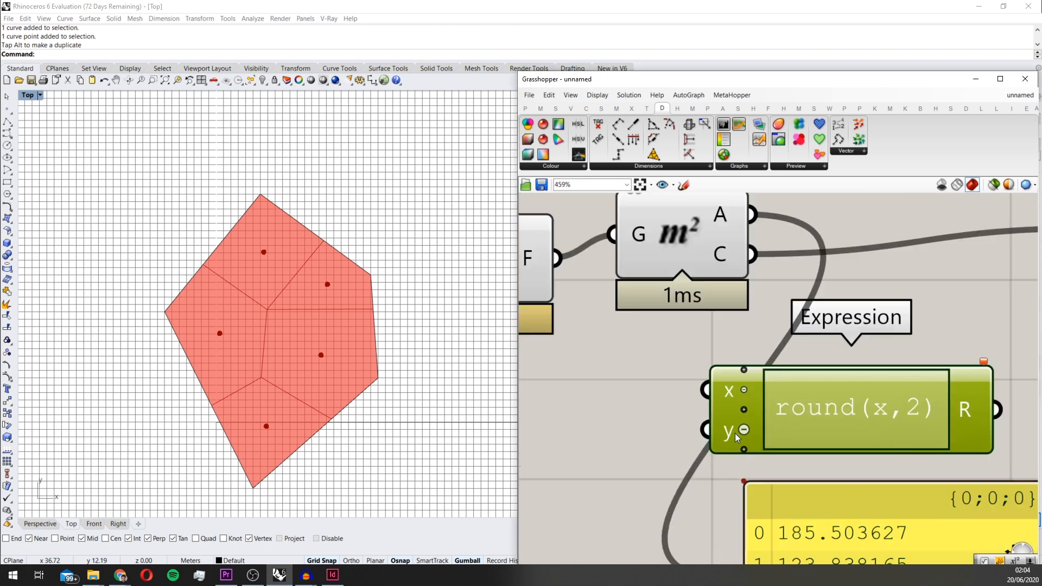
pyautogui.scroll(-4, 745, 433)
pyautogui.moveTo(749, 317); pyautogui.dragTo(725, 419)
pyautogui.moveTo(734, 421); pyautogui.dragTo(685, 362, button='right')
pyautogui.moveTo(822, 382); pyautogui.dragTo(696, 447)
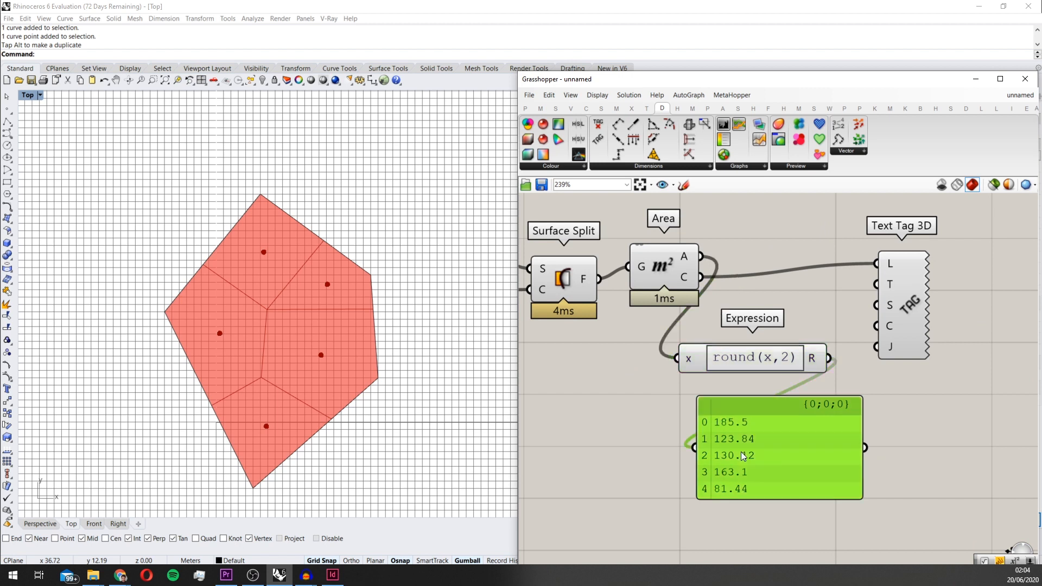
# Enlarge the panel and connect Expression's rounded result to Text Tag 3D's text input
pyautogui.scroll(2, 804, 435)
pyautogui.moveTo(853, 523); pyautogui.dragTo(853, 570)
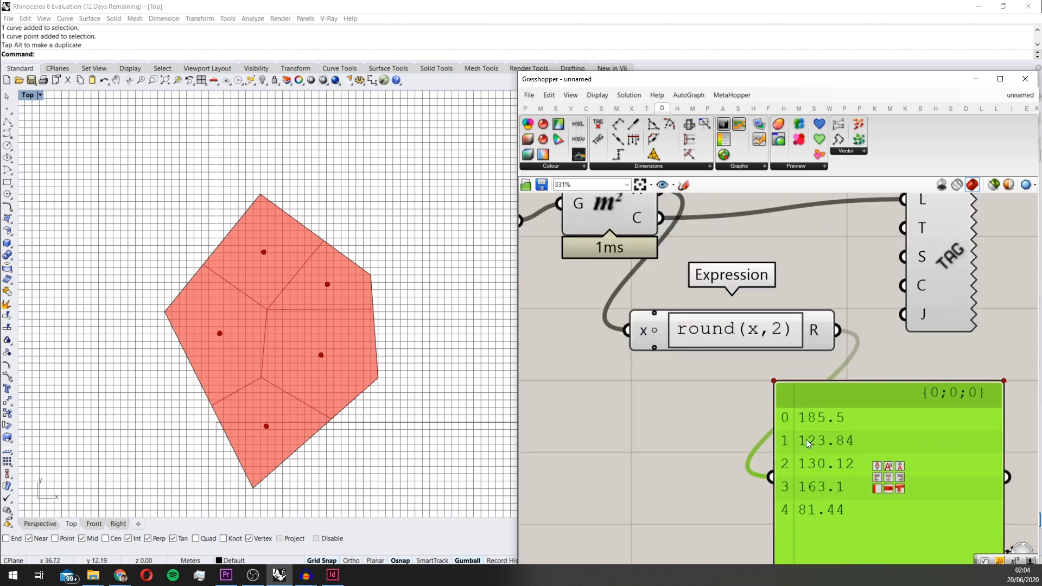
pyautogui.scroll(-2, 814, 434)
pyautogui.scroll(2, 789, 388)
pyautogui.scroll(-2, 793, 384)
pyautogui.moveTo(797, 377); pyautogui.dragTo(864, 315)
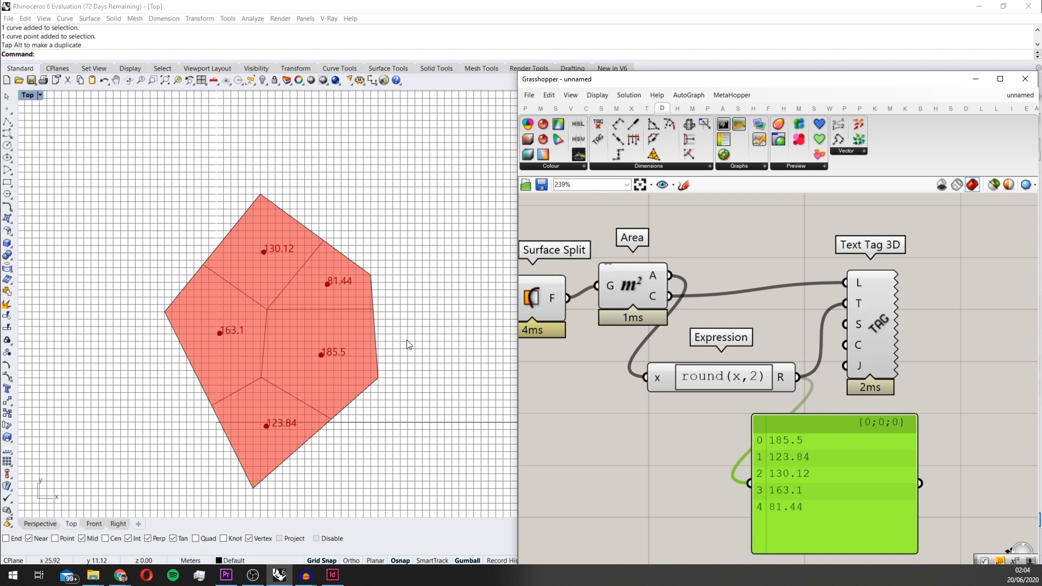
# Move Text Tag 3D slightly farther away from the Expression component
pyautogui.scroll(2, 266, 263)
pyautogui.scroll(-2, 326, 397)
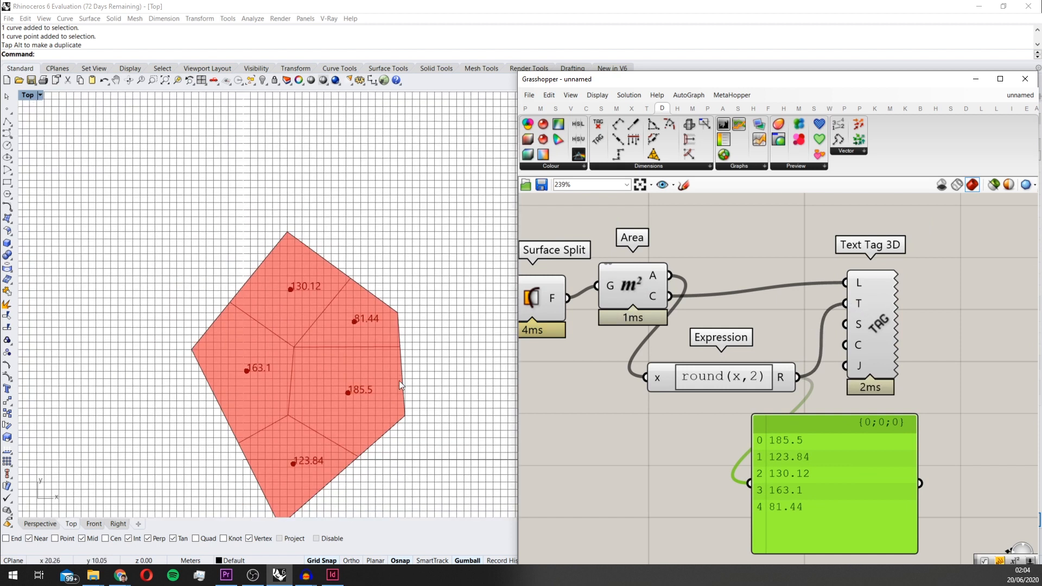
pyautogui.click(872, 329)
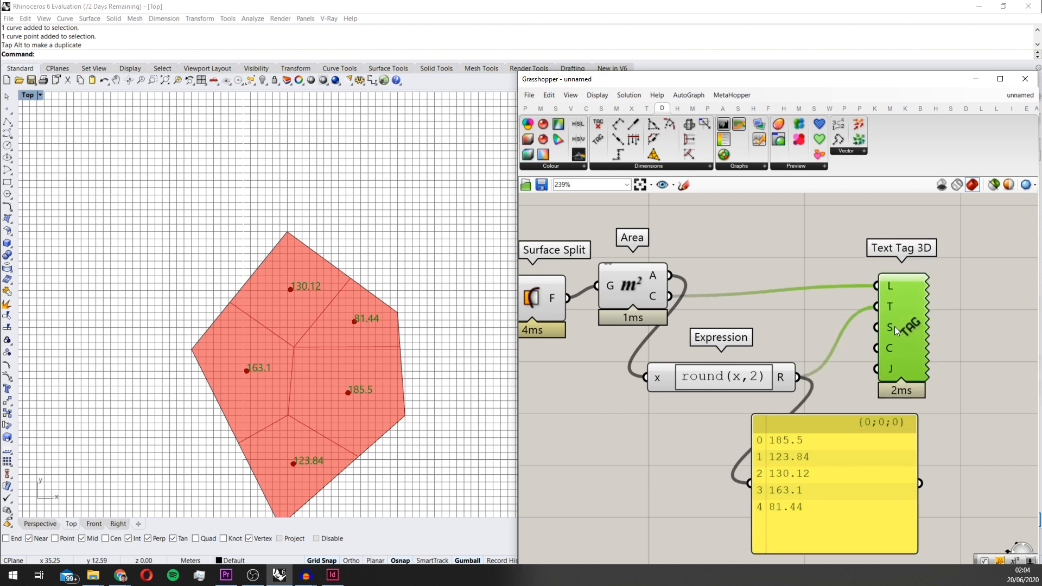
# Disable the preview of the cells' Area component while keeping the preview of Surface Split enabled
pyautogui.scroll(-2, 895, 327)
pyautogui.moveTo(855, 409); pyautogui.dragTo(731, 299)
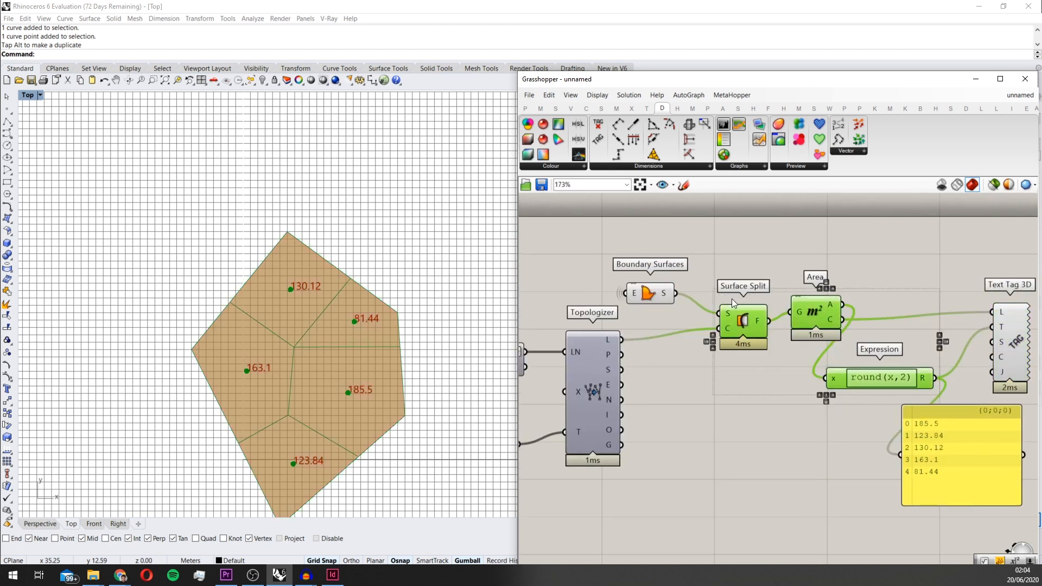
pyautogui.middleClick(793, 318)
pyautogui.click(824, 289)
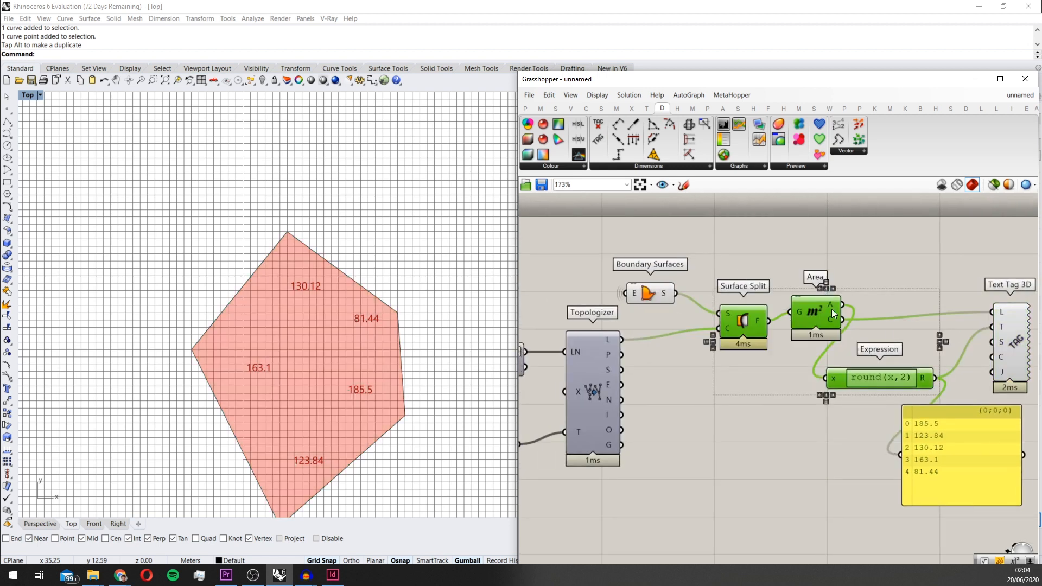
pyautogui.middleClick(747, 321)
pyautogui.click(778, 293)
pyautogui.click(754, 390)
pyautogui.scroll(-1, 686, 337)
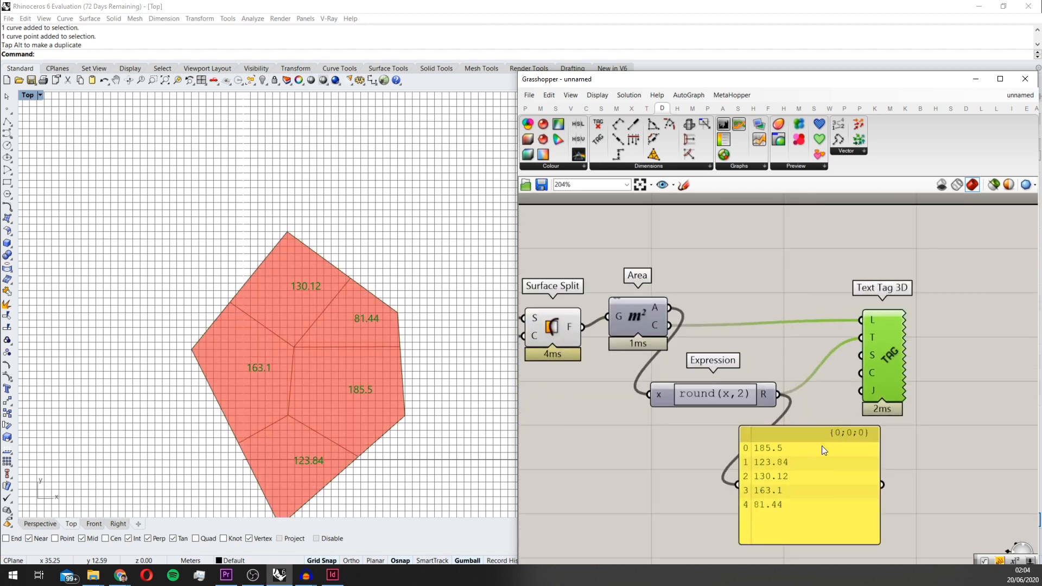
# Move the rounded-area panel below Text Tag 3D, with more space beneath the Expression component
pyautogui.click(828, 449)
pyautogui.scroll(-3, 828, 449)
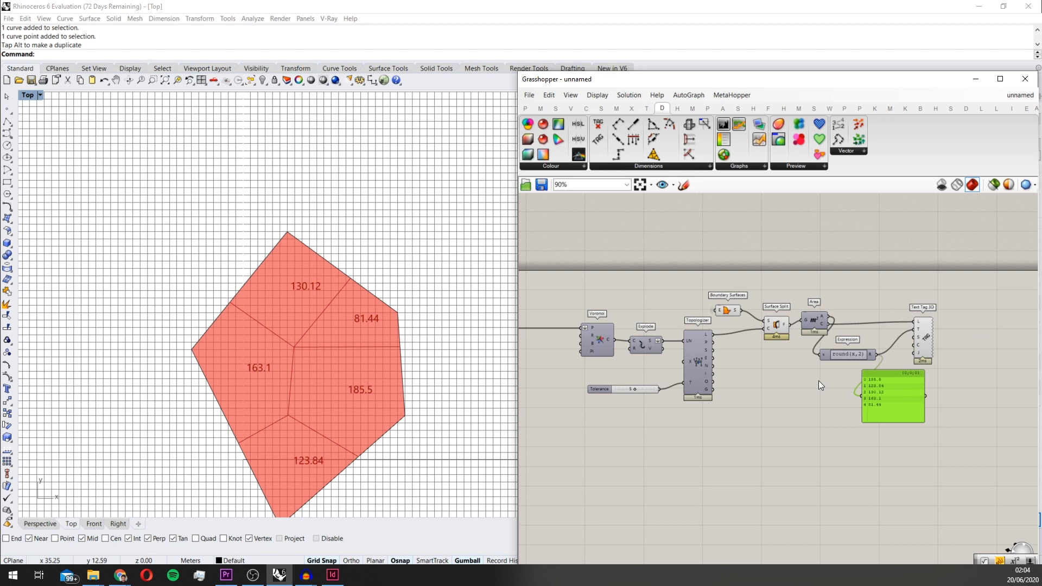
pyautogui.scroll(3, 819, 380)
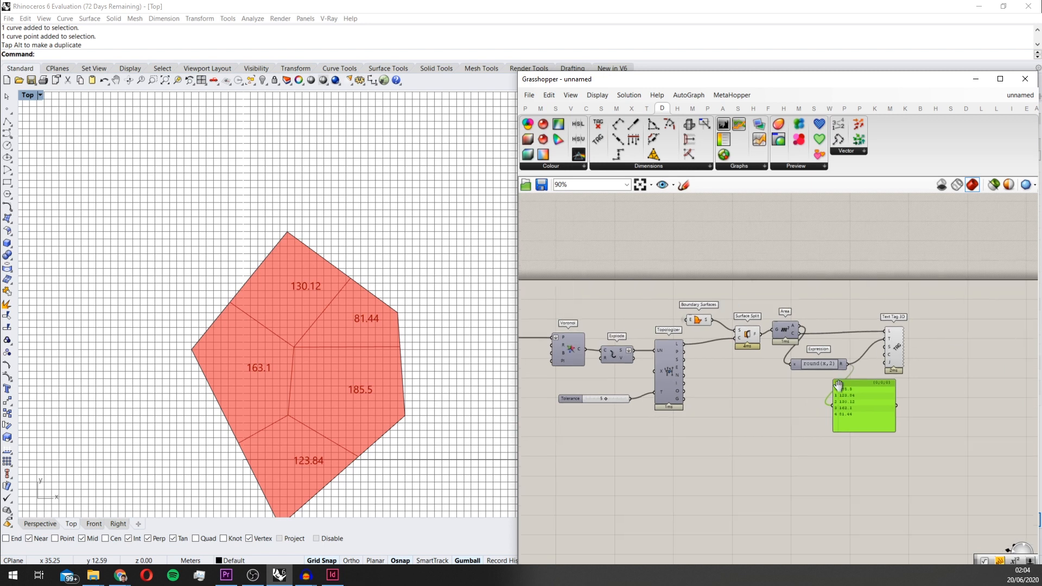
pyautogui.moveTo(851, 406); pyautogui.dragTo(872, 423)
pyautogui.moveTo(916, 383); pyautogui.dragTo(894, 377, button='right')
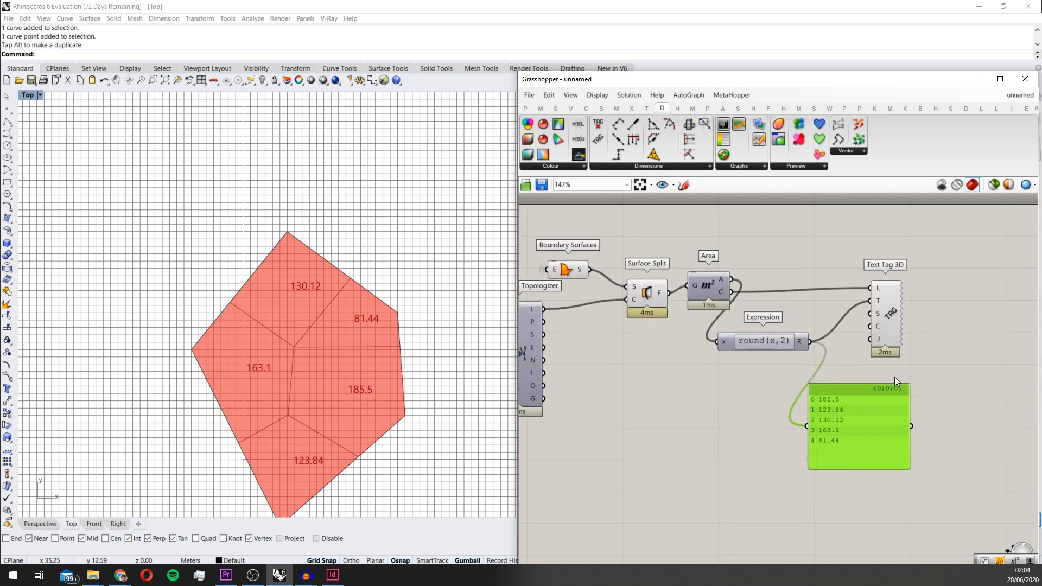
pyautogui.moveTo(881, 397); pyautogui.dragTo(906, 399)
pyautogui.moveTo(897, 374); pyautogui.dragTo(828, 383, button='right')
pyautogui.scroll(1, 806, 364)
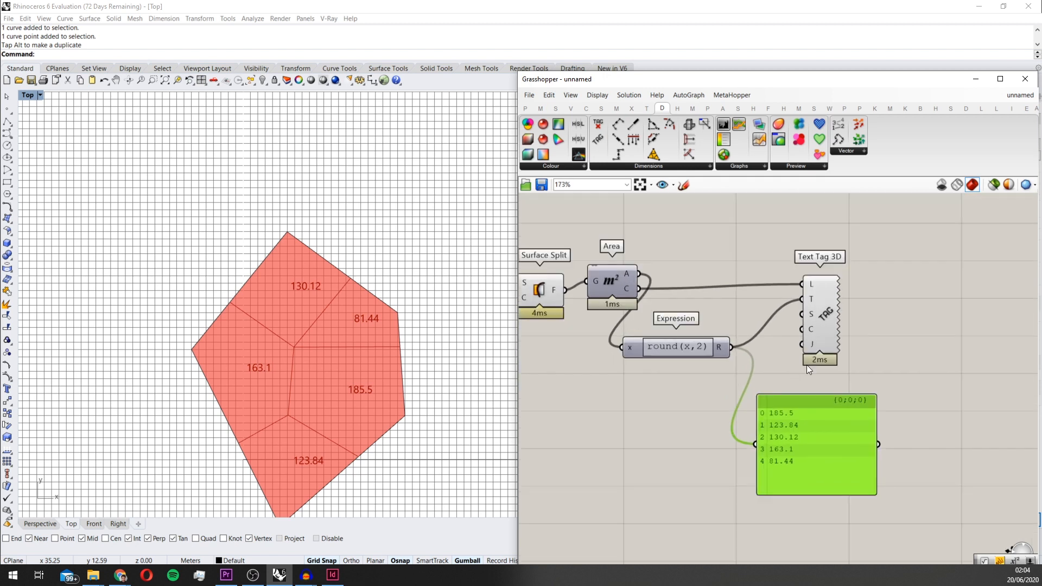
pyautogui.moveTo(797, 421); pyautogui.dragTo(827, 428)
pyautogui.scroll(-2, 825, 426)
pyautogui.moveTo(760, 395); pyautogui.dragTo(760, 354, button='right')
# Add a Number parameter below the first Area component at the start of the definition
pyautogui.scroll(-4, 806, 332)
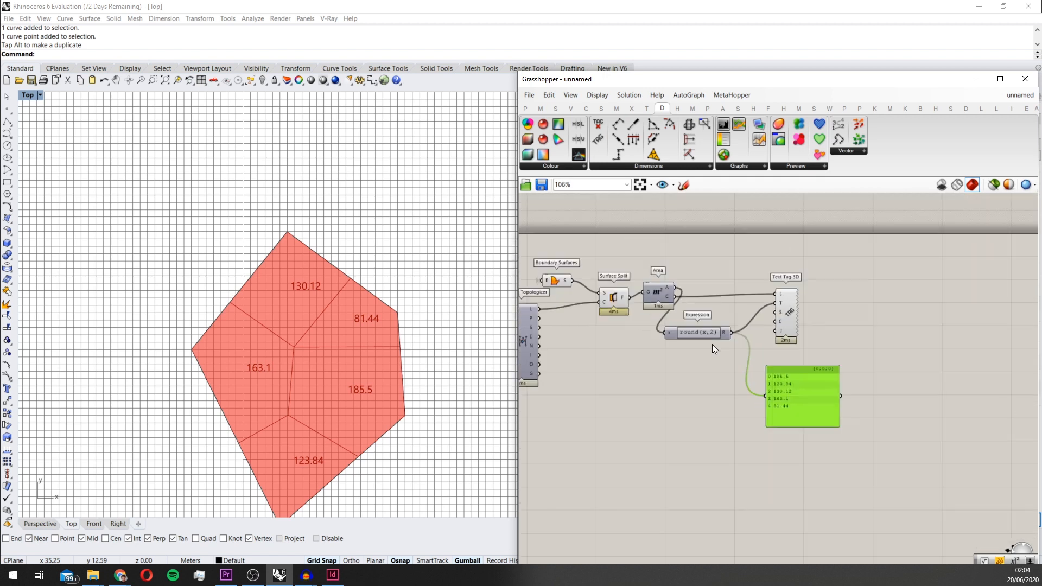
pyautogui.scroll(-2, 701, 339)
pyautogui.moveTo(702, 340); pyautogui.dragTo(834, 302, button='right')
pyautogui.moveTo(628, 299); pyautogui.dragTo(756, 303, button='right')
pyautogui.scroll(6, 676, 314)
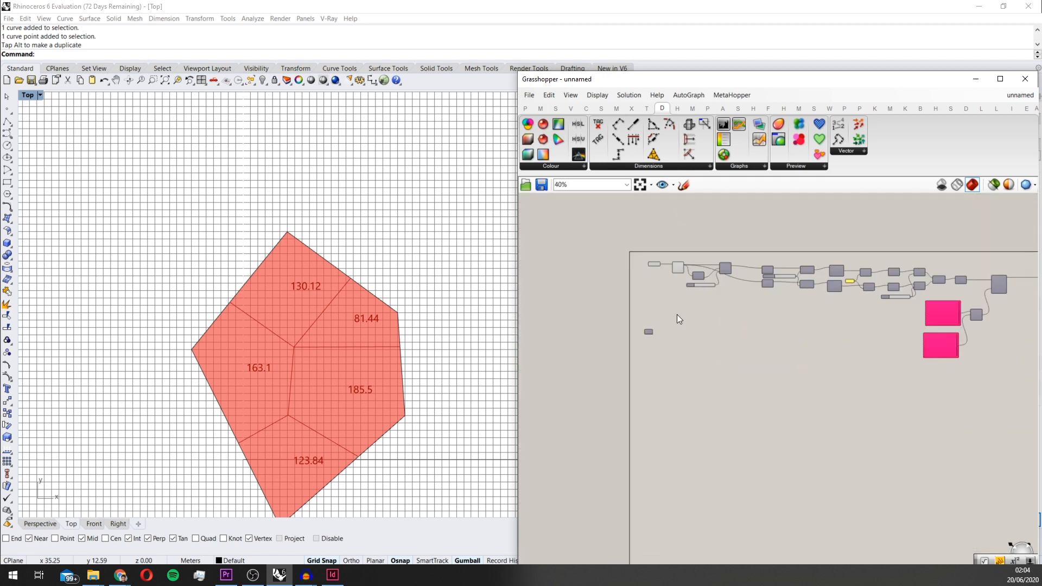
pyautogui.moveTo(668, 215); pyautogui.dragTo(649, 256, button='right')
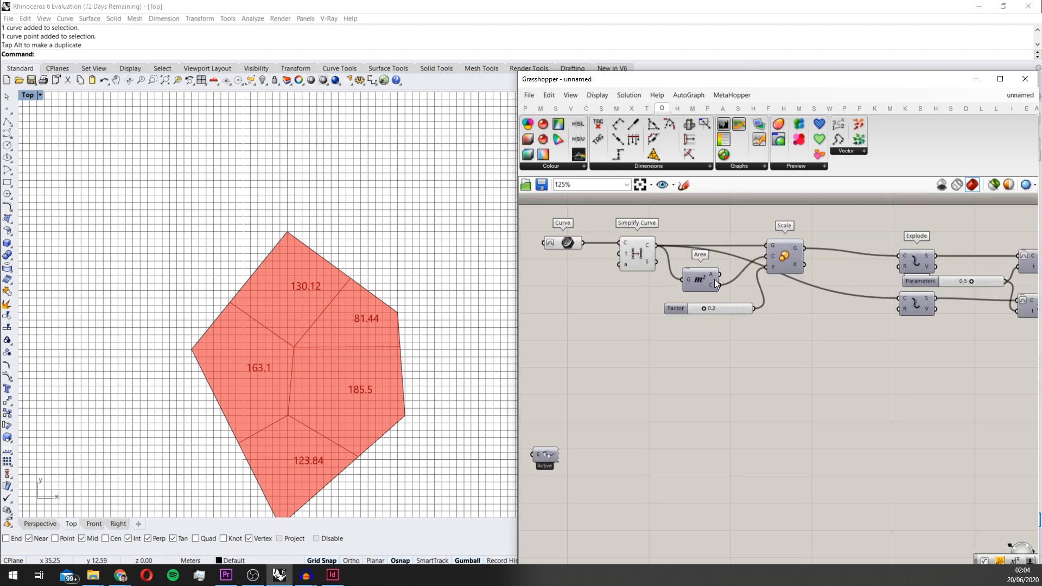
pyautogui.scroll(-1, 767, 337)
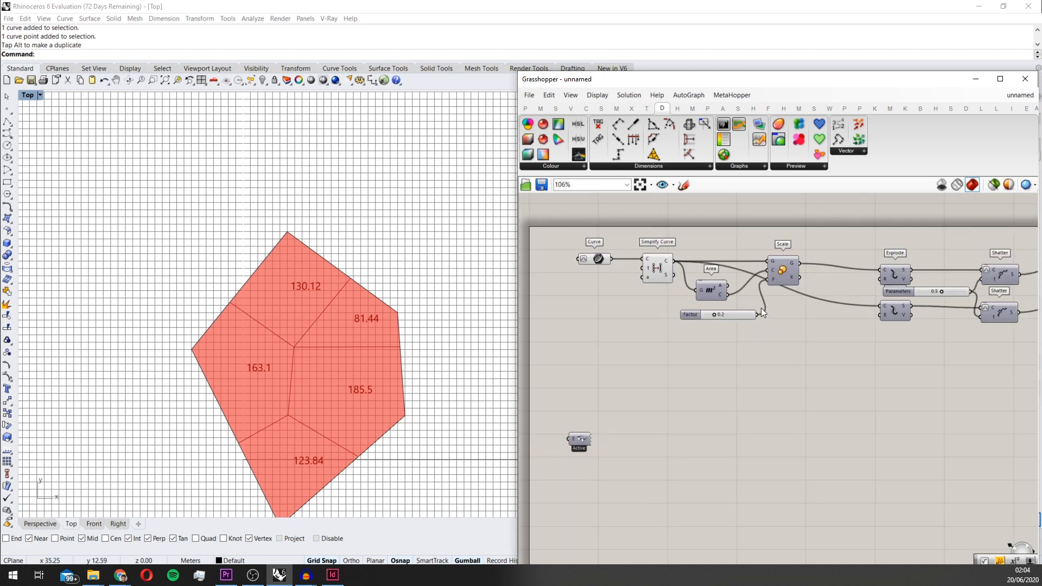
pyautogui.doubleClick(741, 346)
pyautogui.write('number')
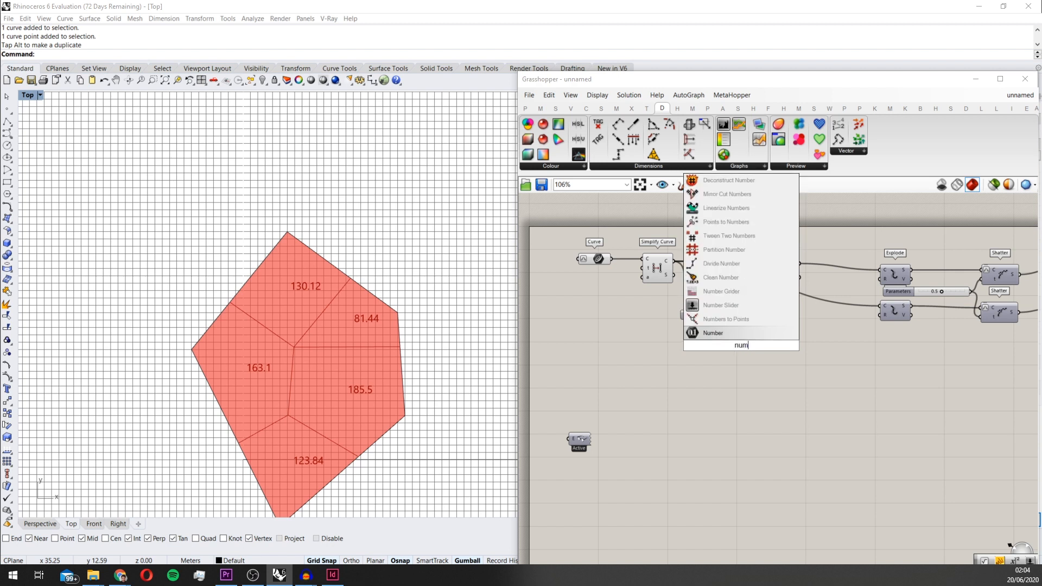
pyautogui.press('Return')
# Connect the first Area component's area output to the Number parameter and place it below the cells' Area component
pyautogui.scroll(3, 741, 345)
pyautogui.moveTo(715, 249); pyautogui.dragTo(725, 347)
pyautogui.scroll(-10, 700, 394)
pyautogui.scroll(10, 718, 408)
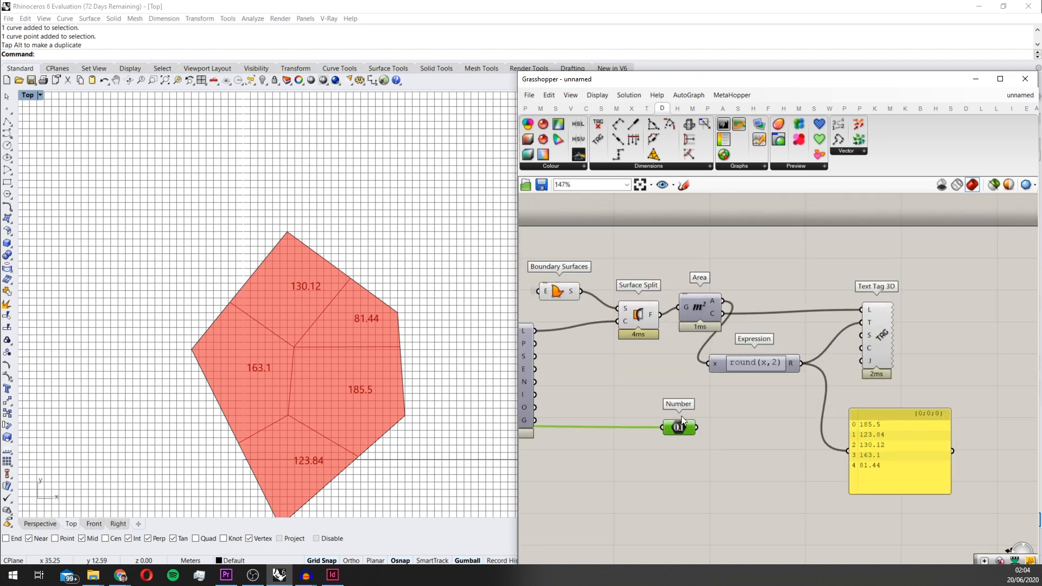
# Duplicate the Number parameter, feed the copy with the cells' area output, and arrange both parameters below Expression
pyautogui.rightClick(681, 416)
pyautogui.click(625, 411)
pyautogui.keyDown('alt'); pyautogui.moveTo(680, 417); pyautogui.dragTo(747, 291); pyautogui.keyUp('alt')
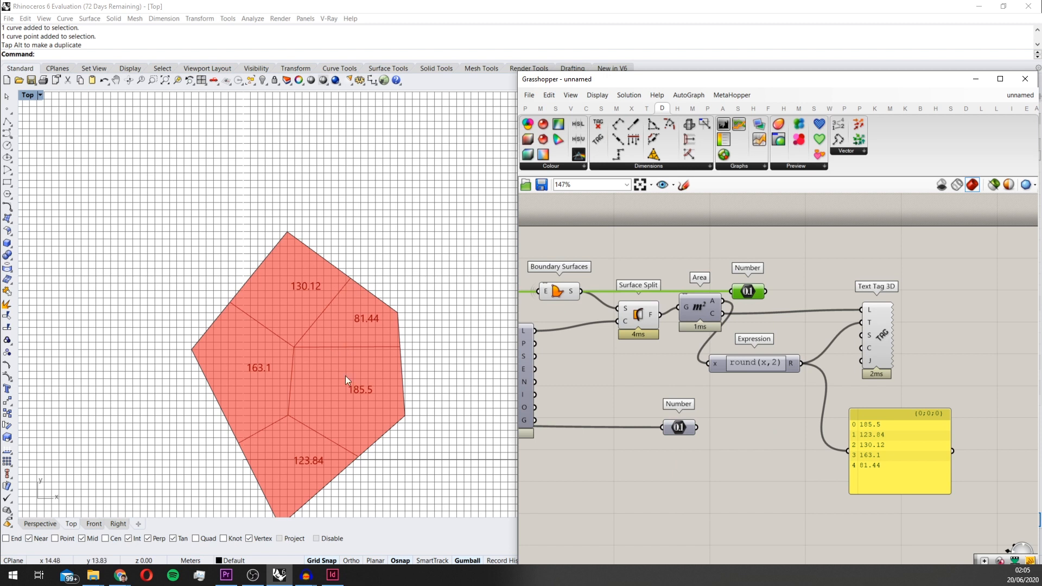
pyautogui.moveTo(723, 302); pyautogui.dragTo(679, 458)
pyautogui.scroll(1, 736, 428)
pyautogui.click(673, 431)
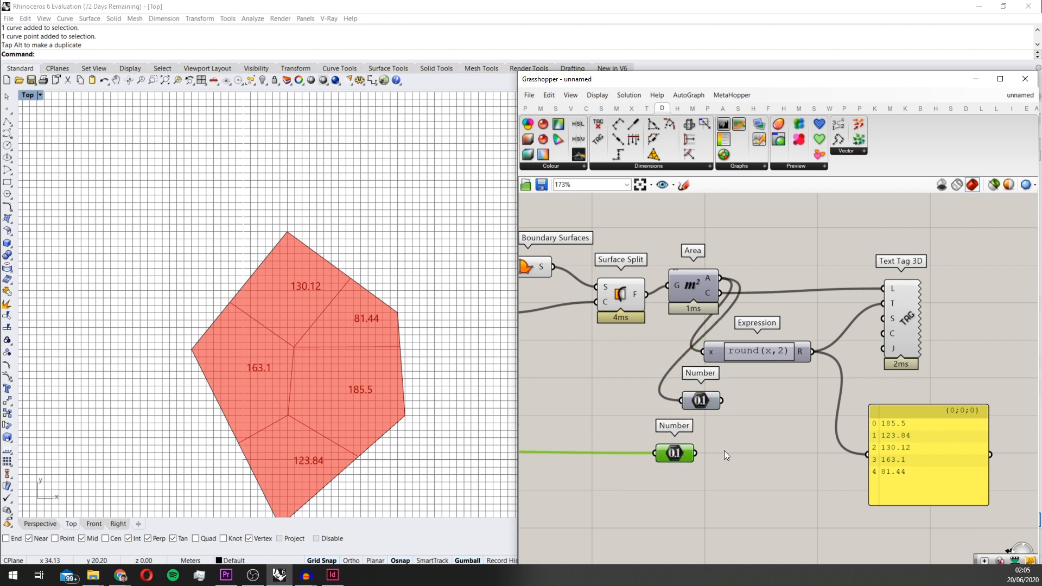
# Add a Subtraction component with cell areas as A and the total area as B, and connect its result to the panel
pyautogui.doubleClick(731, 450)
pyautogui.write('subtra')
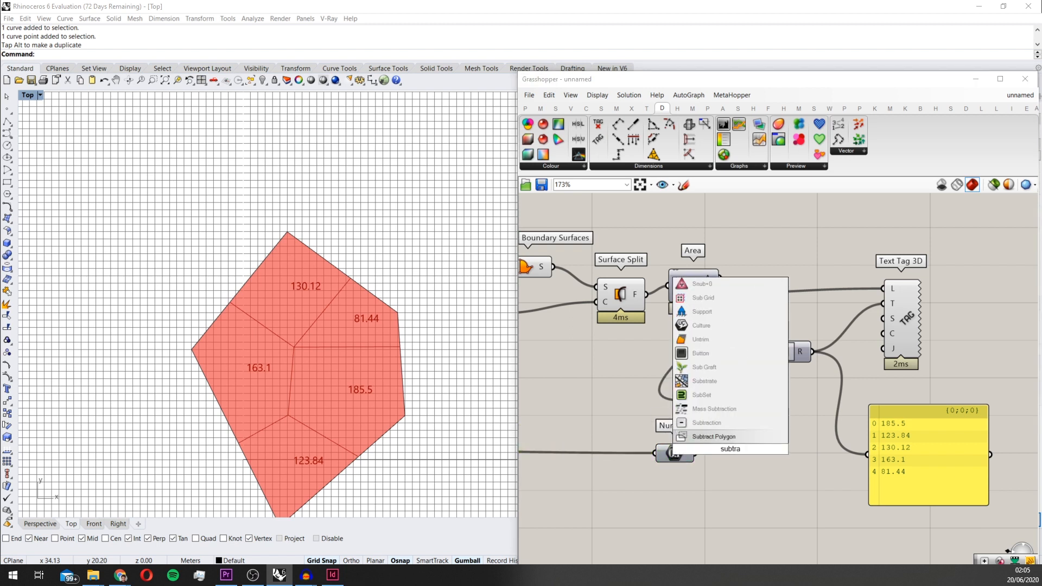
pyautogui.press('Up')
pyautogui.press('Return')
pyautogui.moveTo(730, 451); pyautogui.dragTo(769, 431)
pyautogui.moveTo(727, 396); pyautogui.dragTo(698, 453)
pyautogui.moveTo(796, 431); pyautogui.dragTo(858, 441)
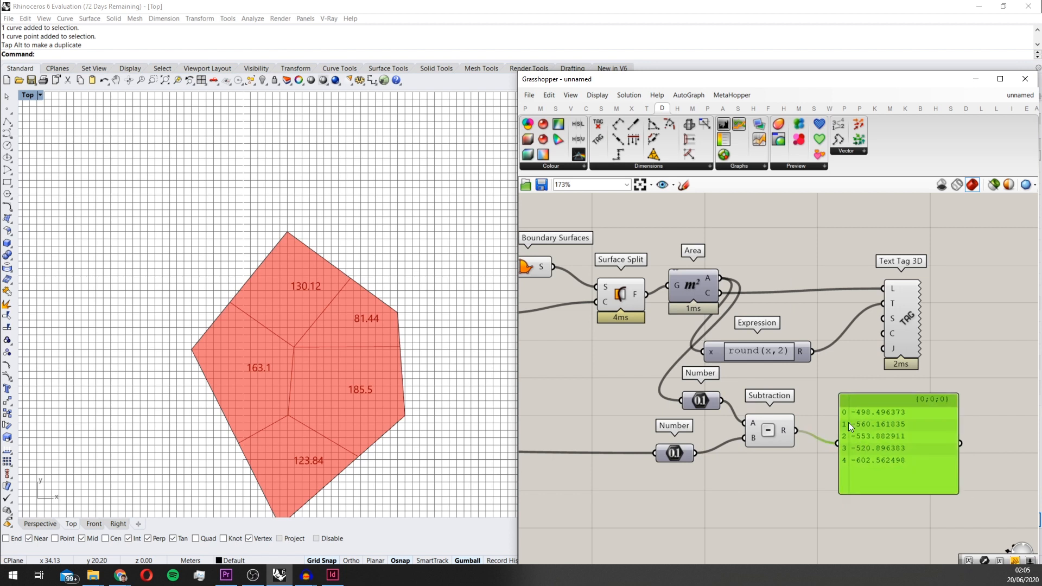
# Swap the Subtraction inputs so that the cell areas are subtracted from the total area
pyautogui.scroll(1, 707, 452)
pyautogui.moveTo(692, 451); pyautogui.dragTo(724, 391)
pyautogui.moveTo(841, 431); pyautogui.dragTo(787, 435, button='right')
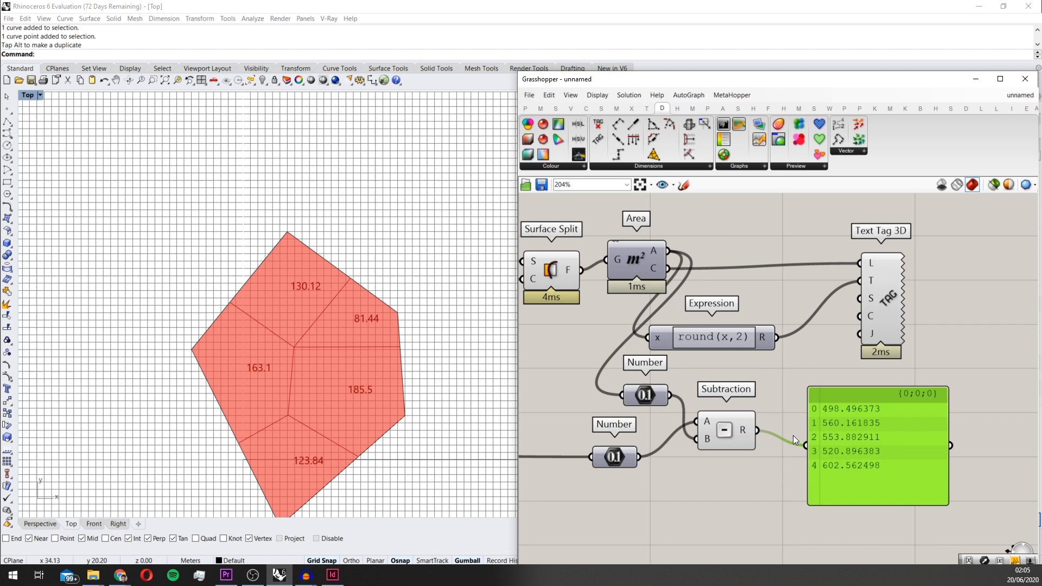
# Connect the panel to the total-area Number parameter to inspect its value
pyautogui.moveTo(641, 457); pyautogui.dragTo(834, 491)
pyautogui.scroll(-3, 835, 491)
pyautogui.click(695, 477)
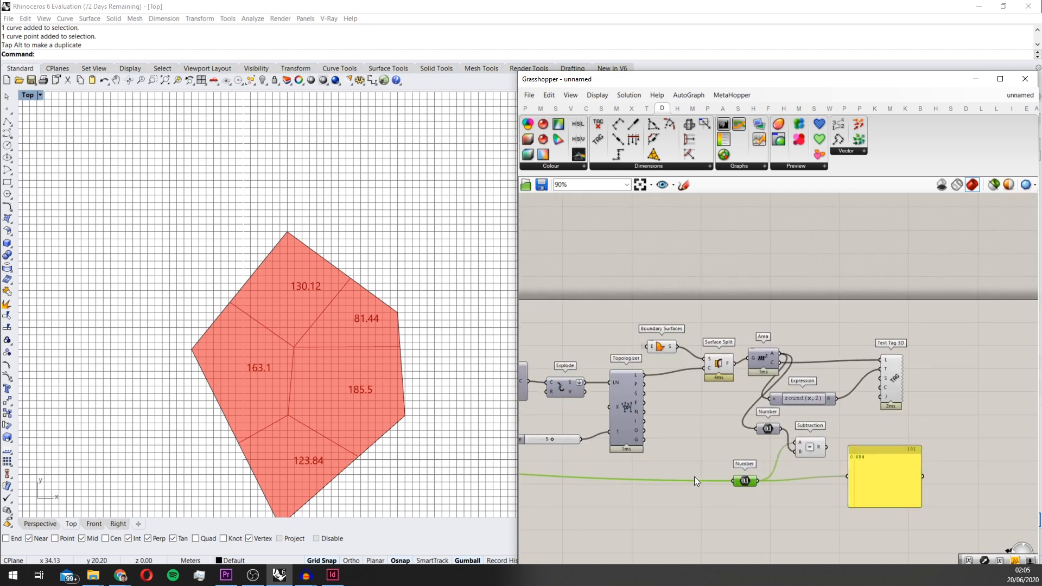
pyautogui.scroll(-4, 699, 451)
pyautogui.scroll(5, 754, 449)
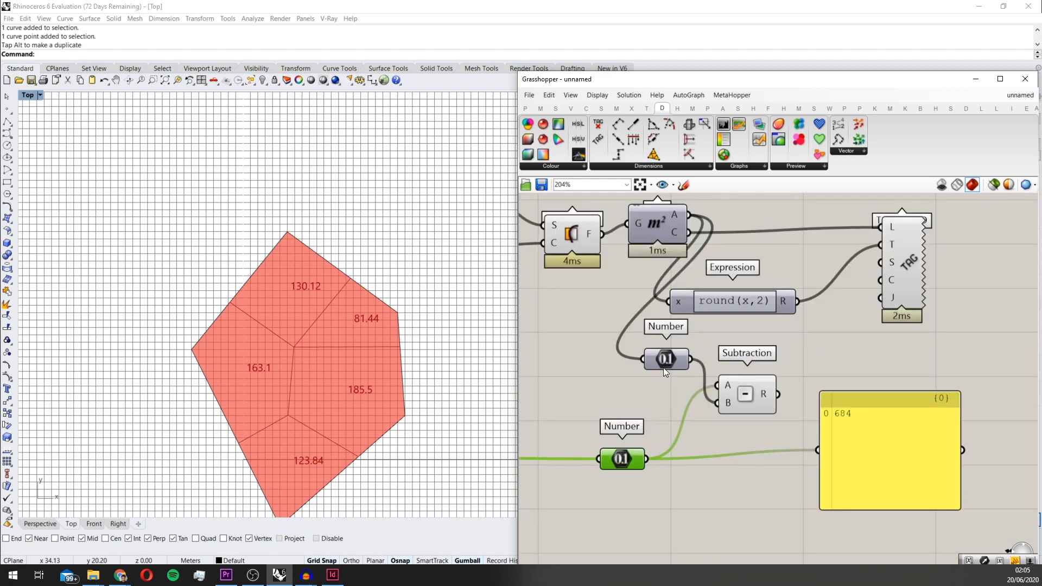
# Reconnect the panel to the Number parameter that carries the individual cell areas
pyautogui.moveTo(661, 383); pyautogui.dragTo(838, 447)
pyautogui.click(845, 460)
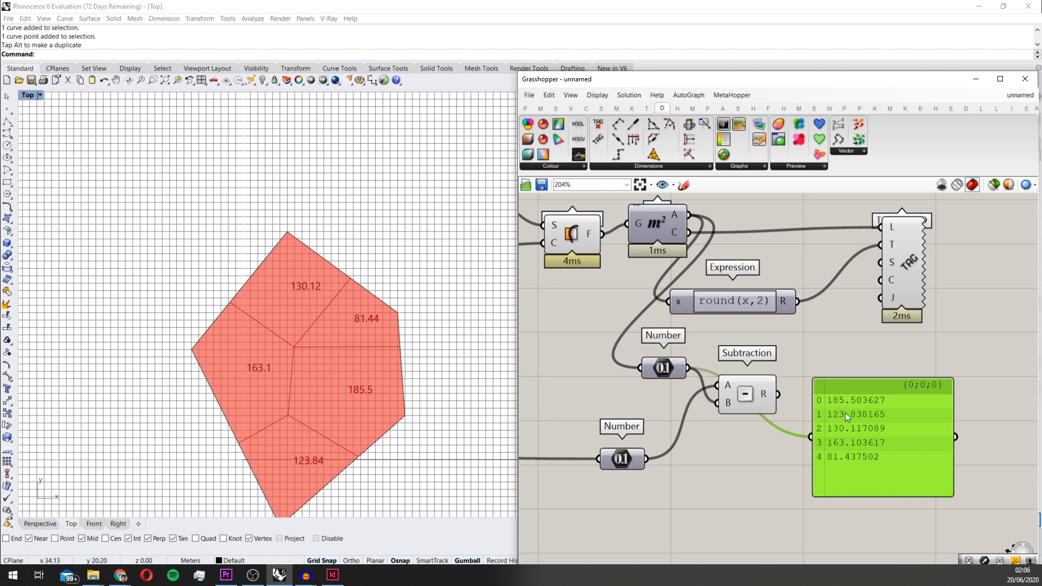
pyautogui.scroll(-3, 845, 412)
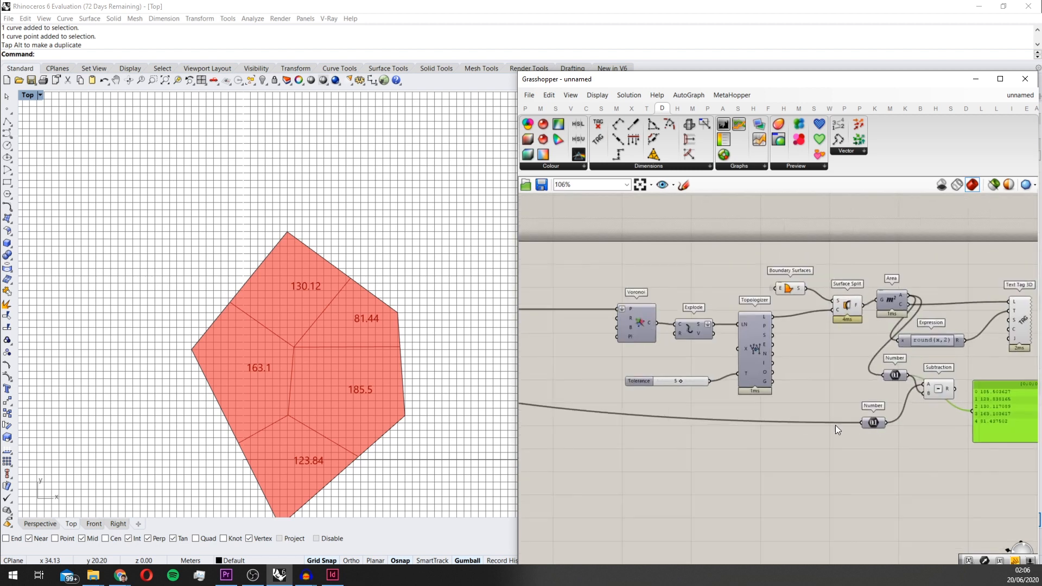
pyautogui.scroll(3, 835, 425)
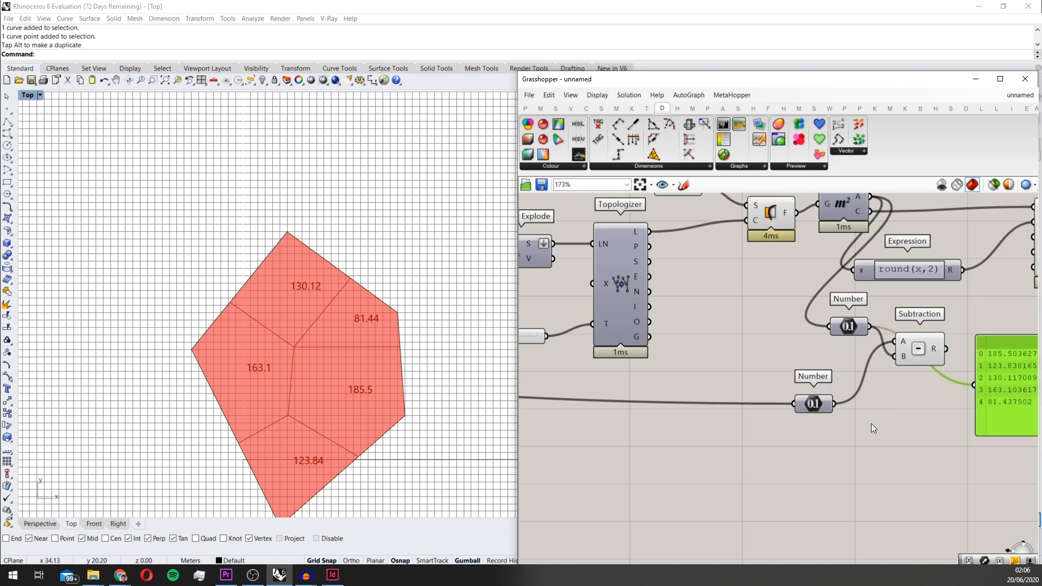
# Trace the total-area wire back through the definition to the Area component that supplies it
pyautogui.scroll(-6, 868, 424)
pyautogui.moveTo(530, 423)
pyautogui.mouseDown(button='right')
pyautogui.moveTo(707, 391)
pyautogui.moveTo(852, 380)
pyautogui.mouseUp(button='right')
pyautogui.moveTo(599, 329); pyautogui.dragTo(661, 340, button='right')
pyautogui.scroll(4, 661, 340)
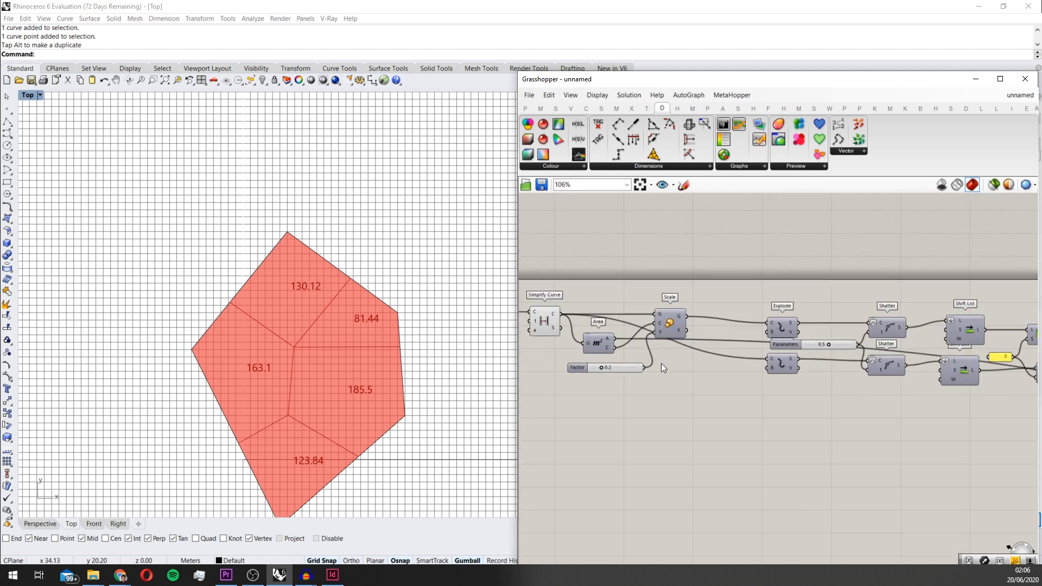
pyautogui.scroll(-3, 706, 367)
pyautogui.moveTo(847, 369); pyautogui.dragTo(586, 367, button='right')
pyautogui.moveTo(1007, 372); pyautogui.dragTo(817, 375, button='right')
pyautogui.scroll(3, 818, 375)
pyautogui.scroll(3, 848, 460)
# Add a Division component and connect the total-area Number parameter to its A input
pyautogui.doubleClick(860, 467)
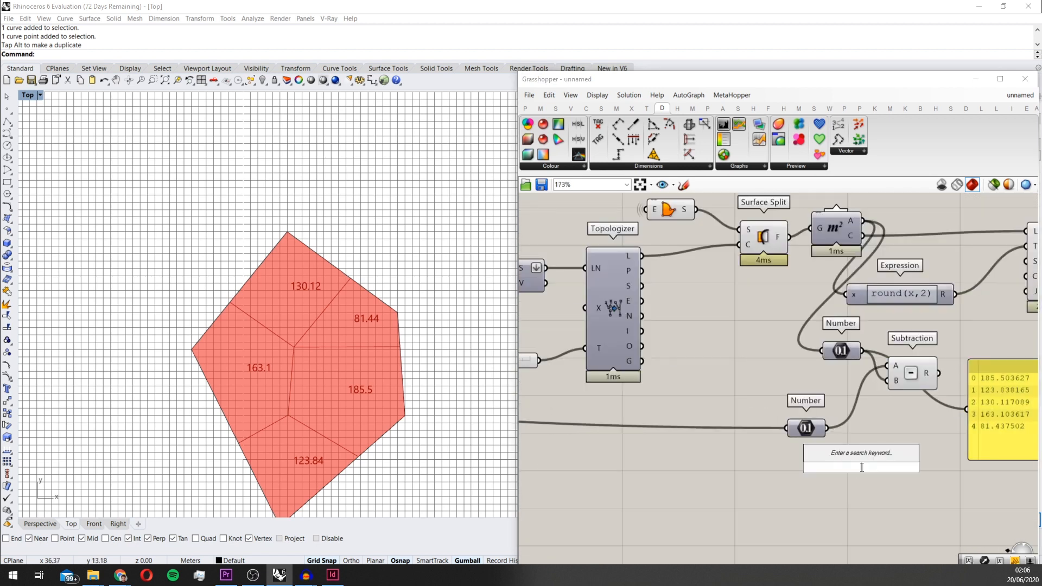
pyautogui.write('division')
pyautogui.press('Return')
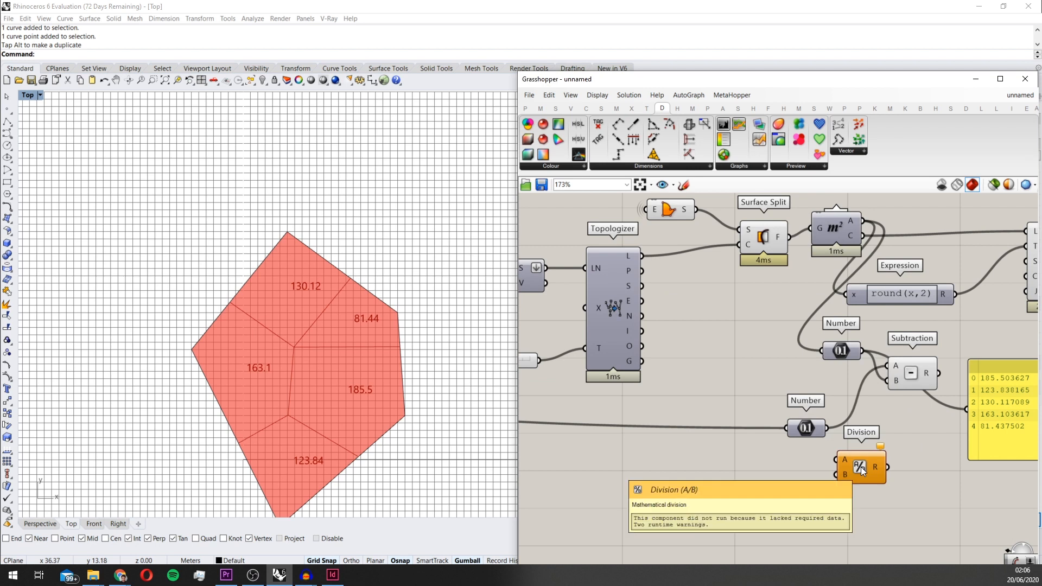
pyautogui.scroll(3, 861, 467)
pyautogui.moveTo(809, 405); pyautogui.dragTo(819, 455)
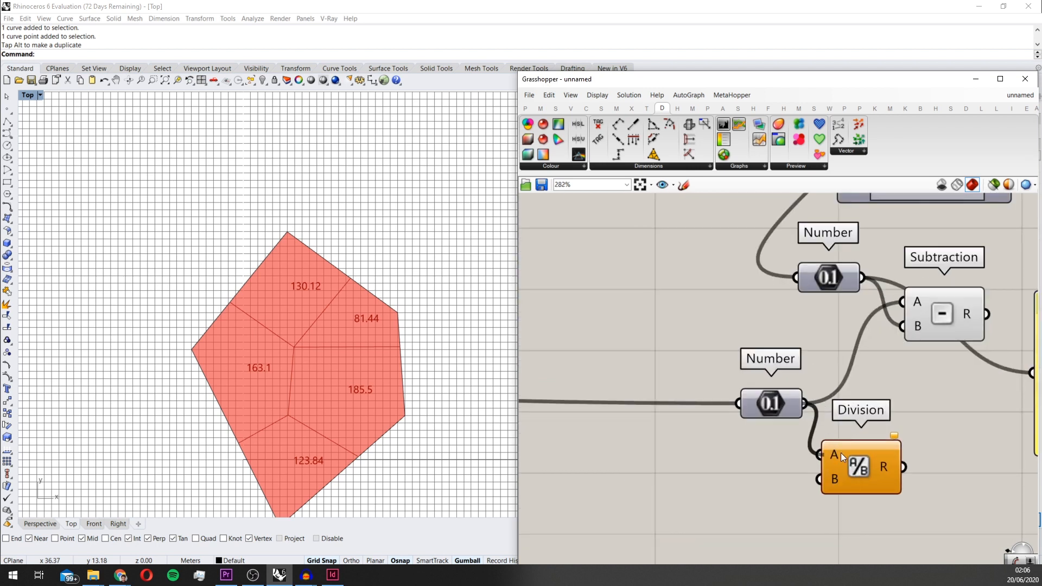
# Add a slider set to 5 as the Division's B input and show the quotient in the panel
pyautogui.doubleClick(748, 493)
pyautogui.write('5')
pyautogui.press('Return')
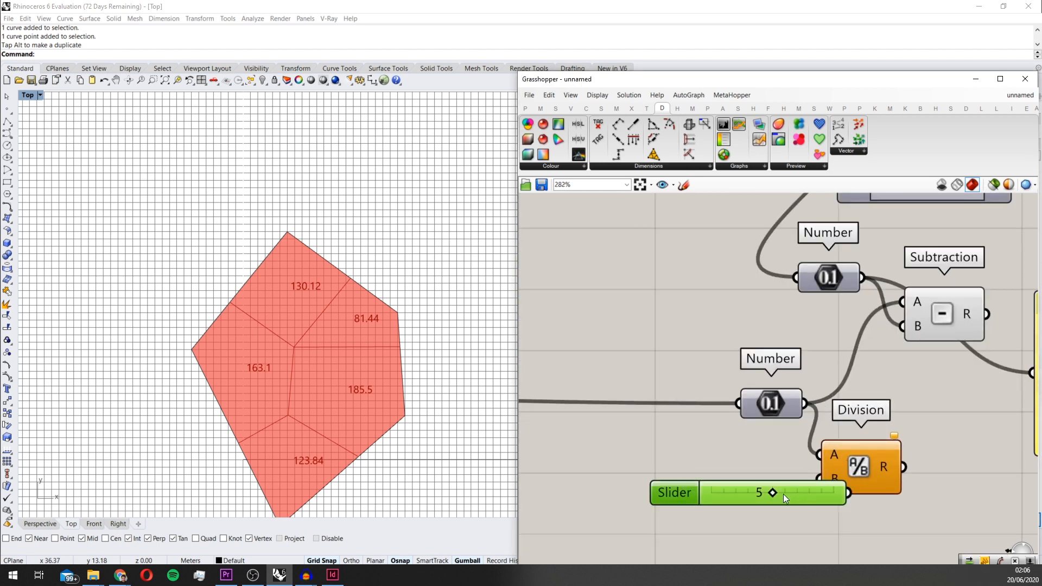
pyautogui.scroll(-1, 803, 480)
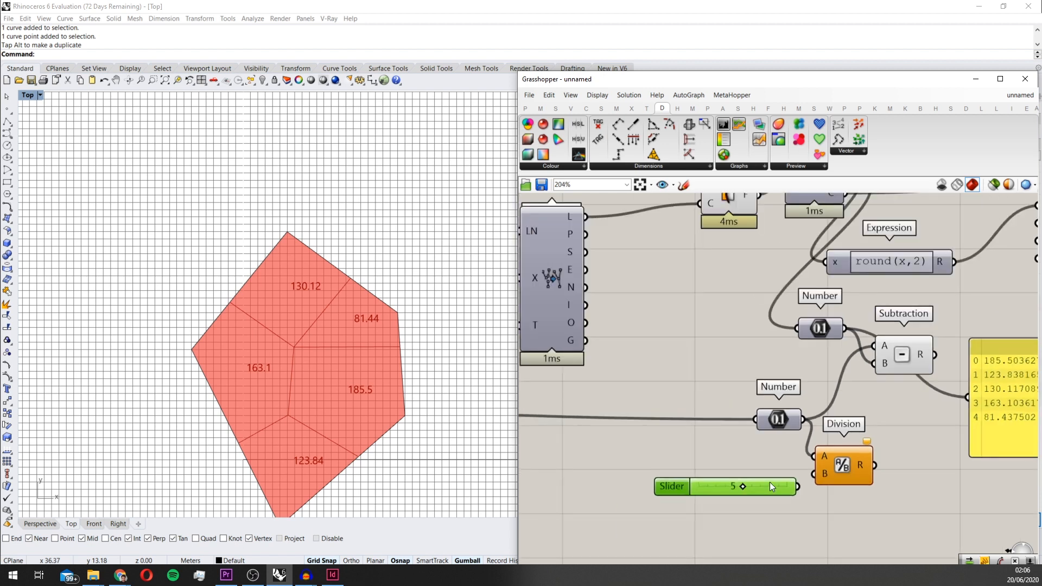
pyautogui.moveTo(888, 462); pyautogui.dragTo(996, 382)
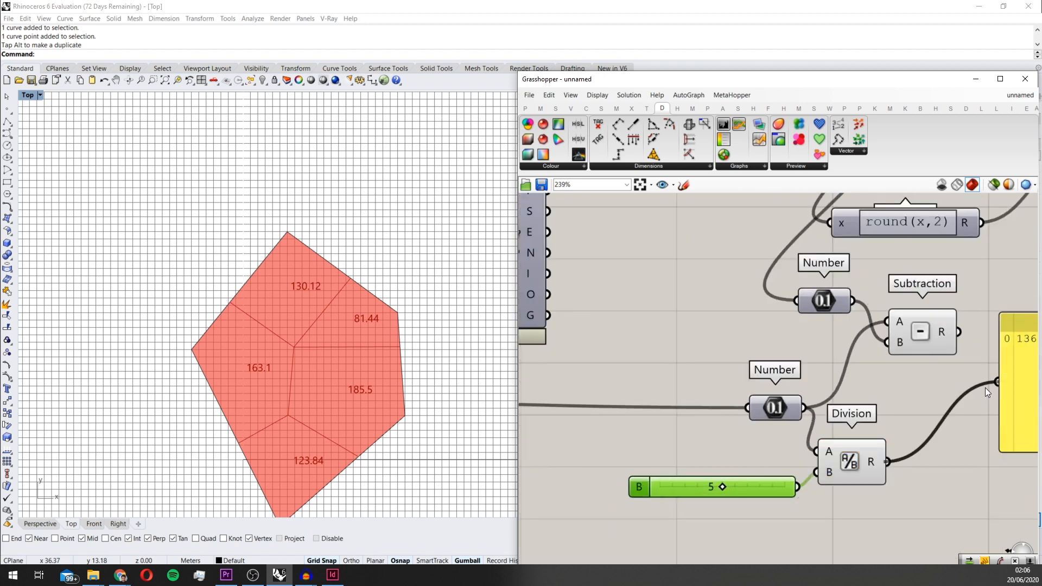
pyautogui.moveTo(985, 387); pyautogui.dragTo(817, 415, button='right')
pyautogui.moveTo(863, 368); pyautogui.dragTo(848, 415)
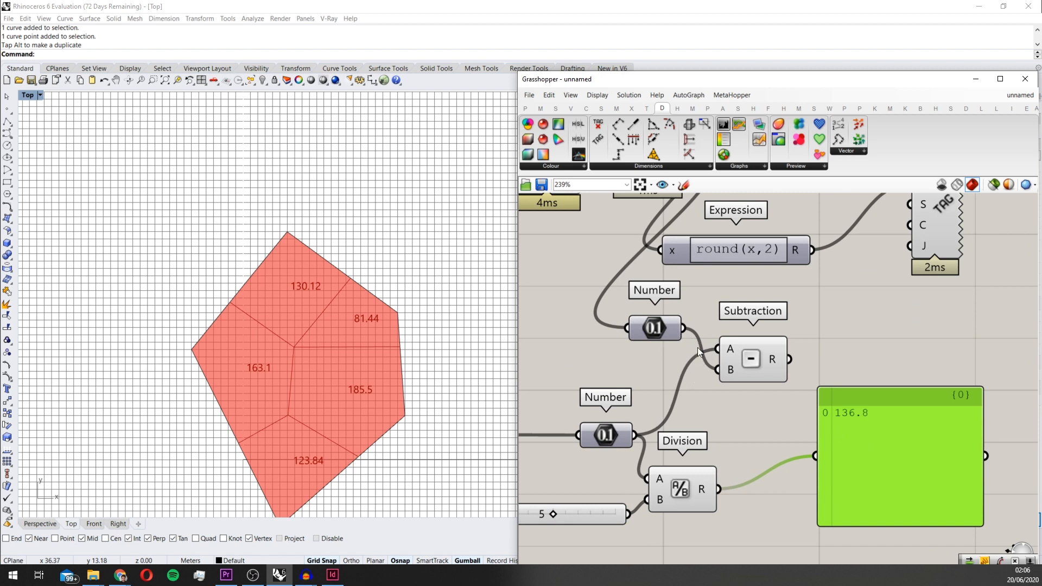
# Rewire the Subtraction with cell areas as A and the Division result as B, and send its output to the panel
pyautogui.keyDown('ctrl'); pyautogui.moveTo(717, 372); pyautogui.dragTo(763, 359); pyautogui.keyUp('ctrl')
pyautogui.moveTo(718, 489); pyautogui.dragTo(732, 378)
pyautogui.moveTo(812, 357); pyautogui.dragTo(816, 456)
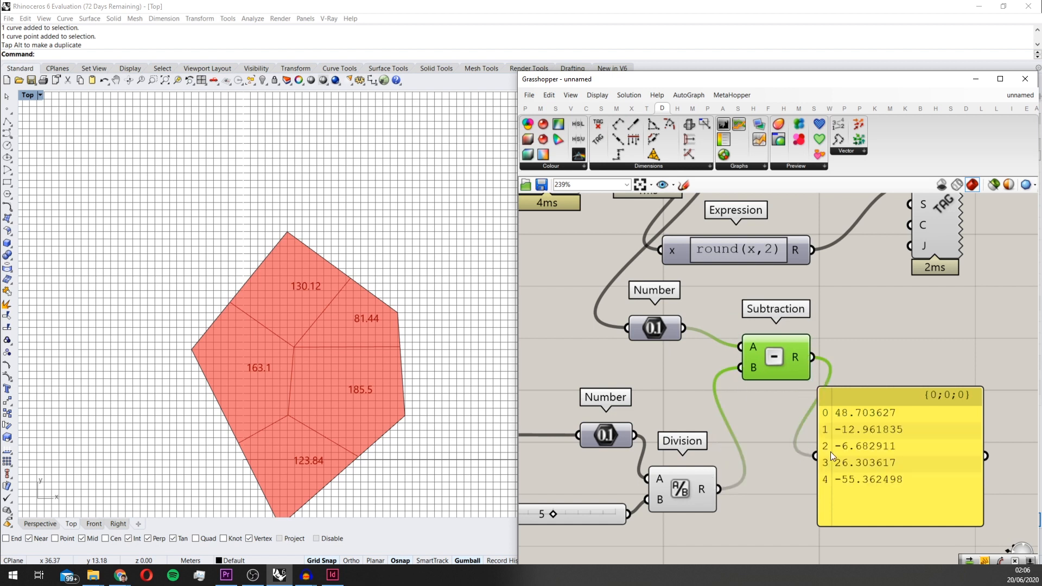
pyautogui.click(882, 419)
pyautogui.scroll(2, 824, 453)
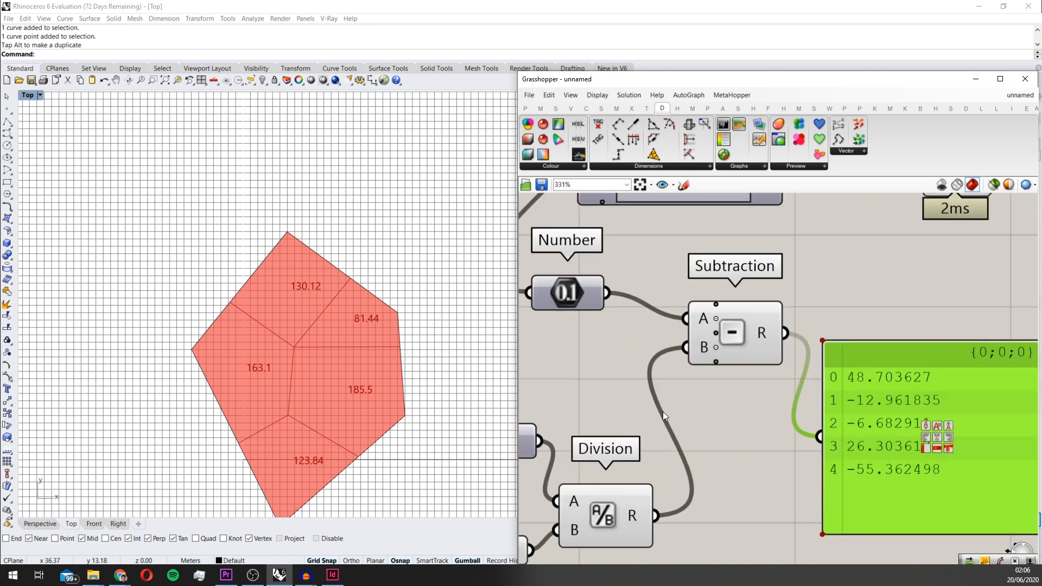
pyautogui.scroll(-3, 705, 380)
pyautogui.scroll(1, 783, 390)
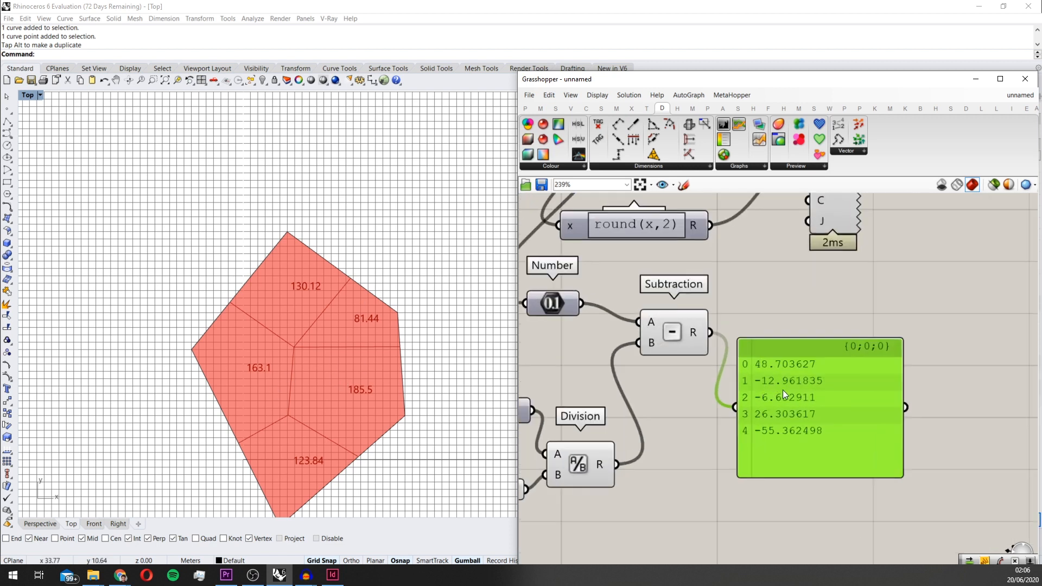
# Insert an Absolute component between the Subtraction and the panel, moving the panel aside to make room
pyautogui.moveTo(782, 390); pyautogui.dragTo(852, 392)
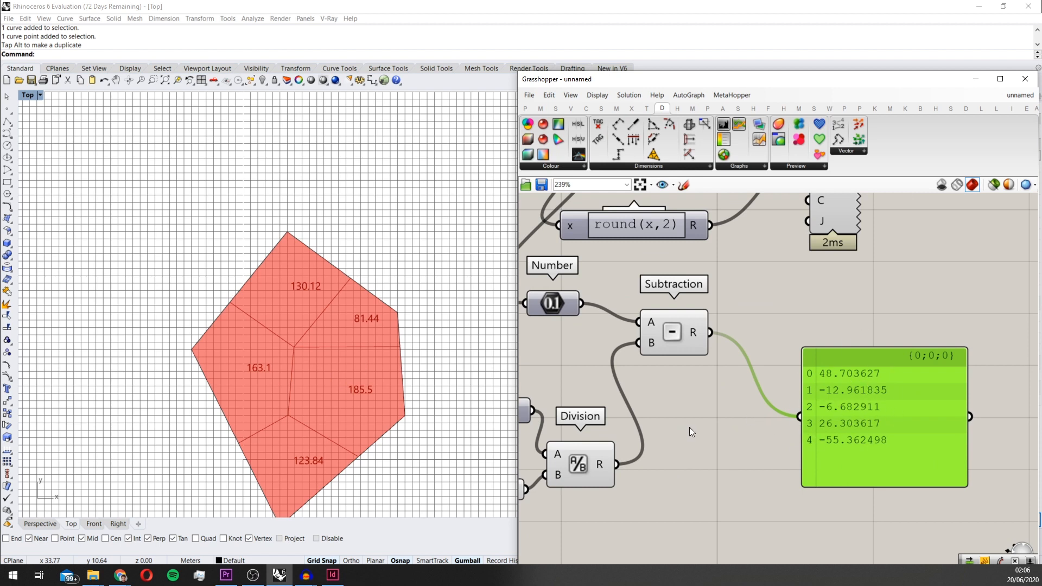
pyautogui.click(701, 418)
pyautogui.doubleClick(727, 402)
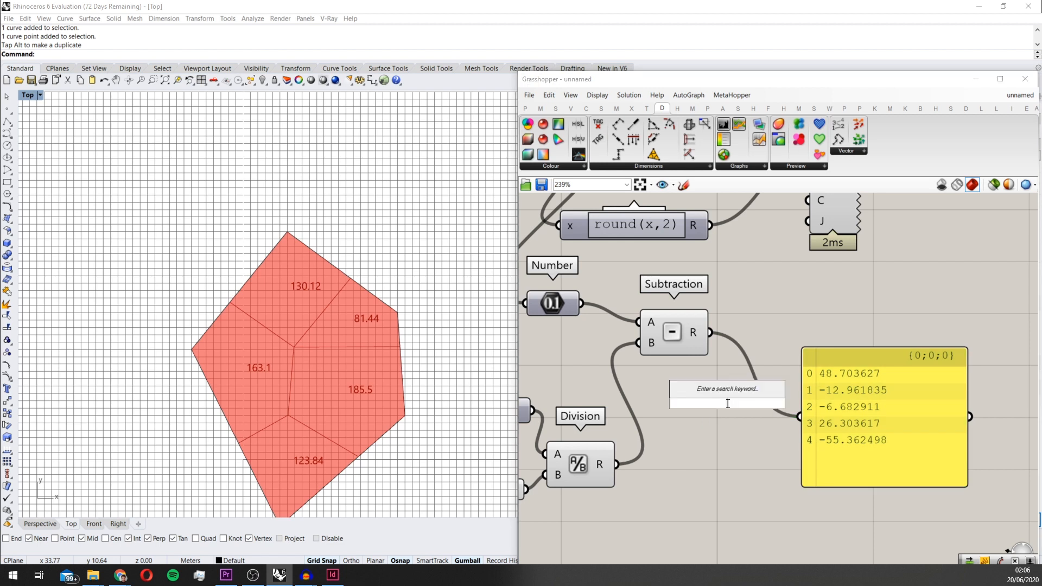
pyautogui.write('ab')
pyautogui.press('Return')
pyautogui.moveTo(727, 402); pyautogui.dragTo(803, 337)
pyautogui.moveTo(793, 404); pyautogui.dragTo(800, 417)
pyautogui.moveTo(840, 415); pyautogui.dragTo(876, 393)
# Examine the absolute area differences in the panel and the component chain that feeds them
pyautogui.scroll(2, 862, 382)
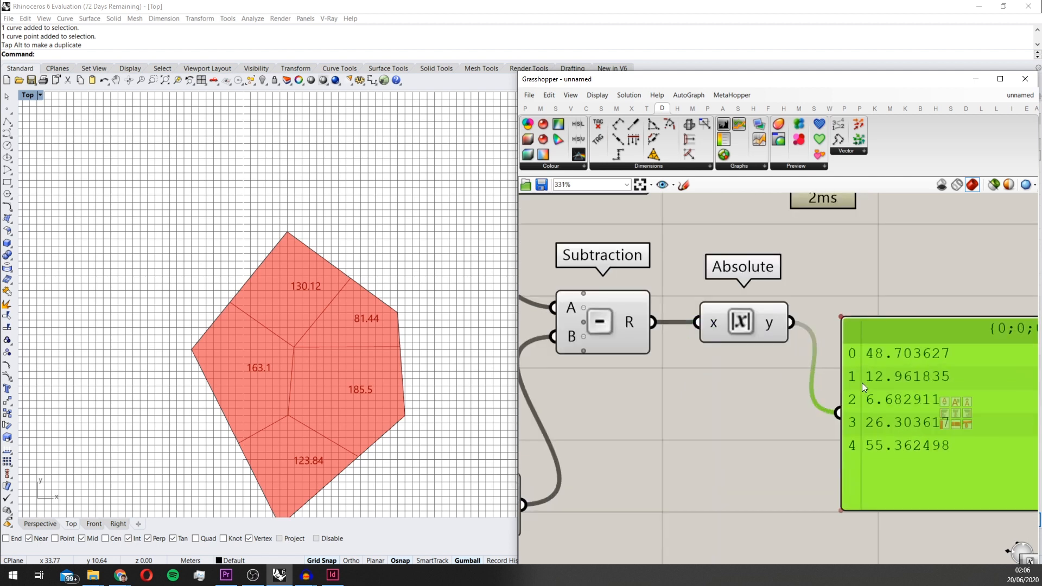
pyautogui.scroll(-3, 871, 458)
pyautogui.moveTo(871, 458); pyautogui.dragTo(791, 441, button='right')
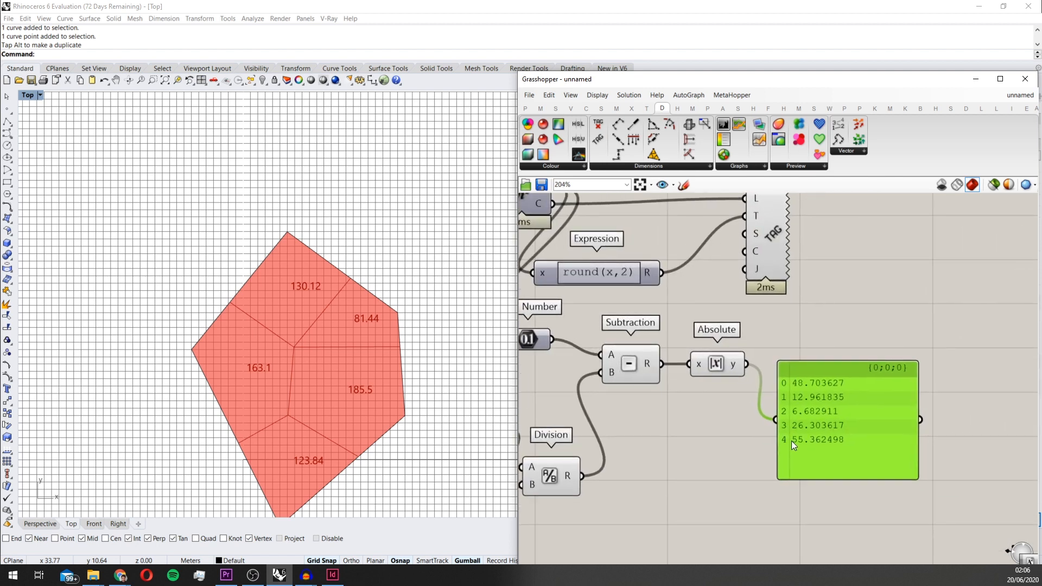
pyautogui.moveTo(691, 420); pyautogui.dragTo(738, 431, button='right')
pyautogui.scroll(-2, 738, 428)
pyautogui.scroll(1, 738, 426)
pyautogui.scroll(1, 793, 383)
pyautogui.scroll(-1, 786, 373)
pyautogui.scroll(-1, 786, 373)
pyautogui.moveTo(769, 415); pyautogui.dragTo(800, 408, button='right')
pyautogui.scroll(1, 792, 414)
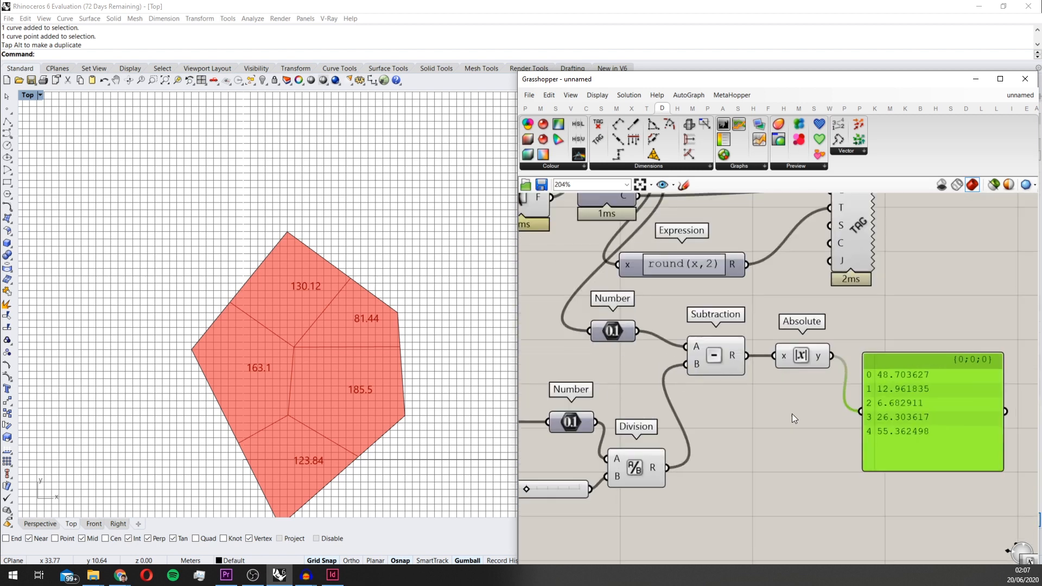
pyautogui.scroll(-1, 793, 409)
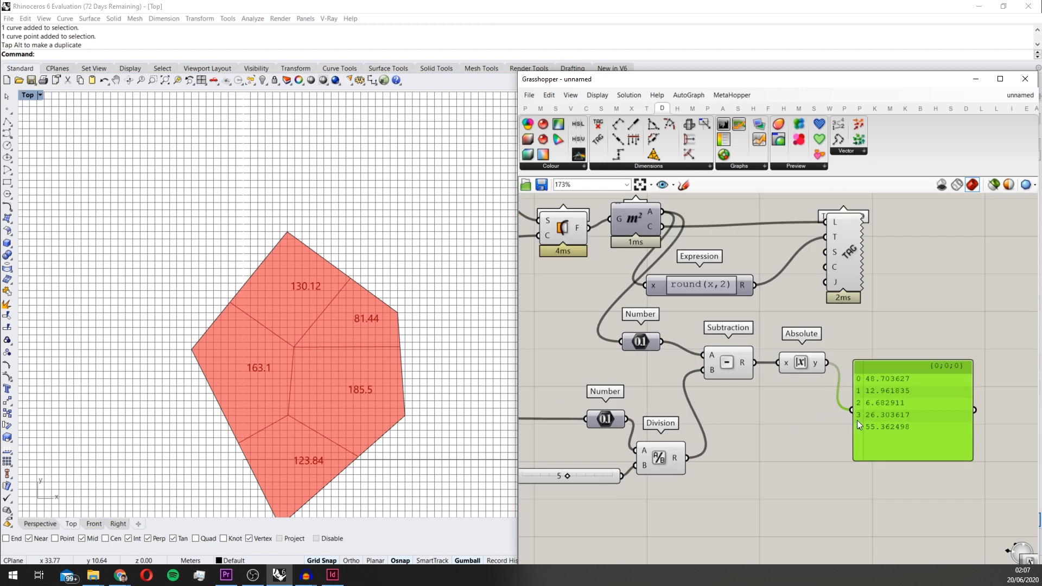
# Add a Square component after Absolute and connect its result to the panel
pyautogui.moveTo(857, 420); pyautogui.dragTo(779, 429, button='right')
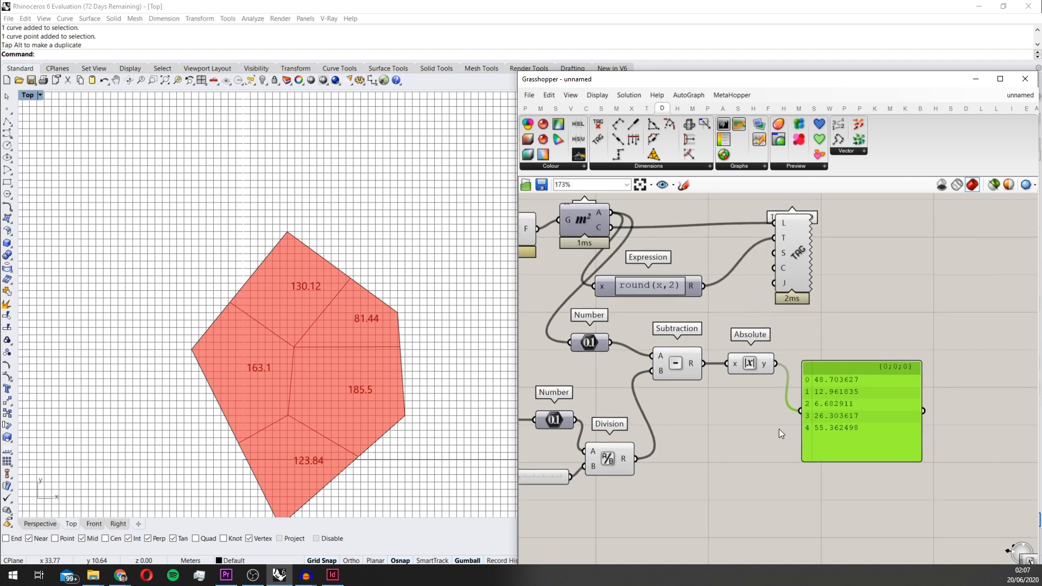
pyautogui.doubleClick(734, 445)
pyautogui.write('squa')
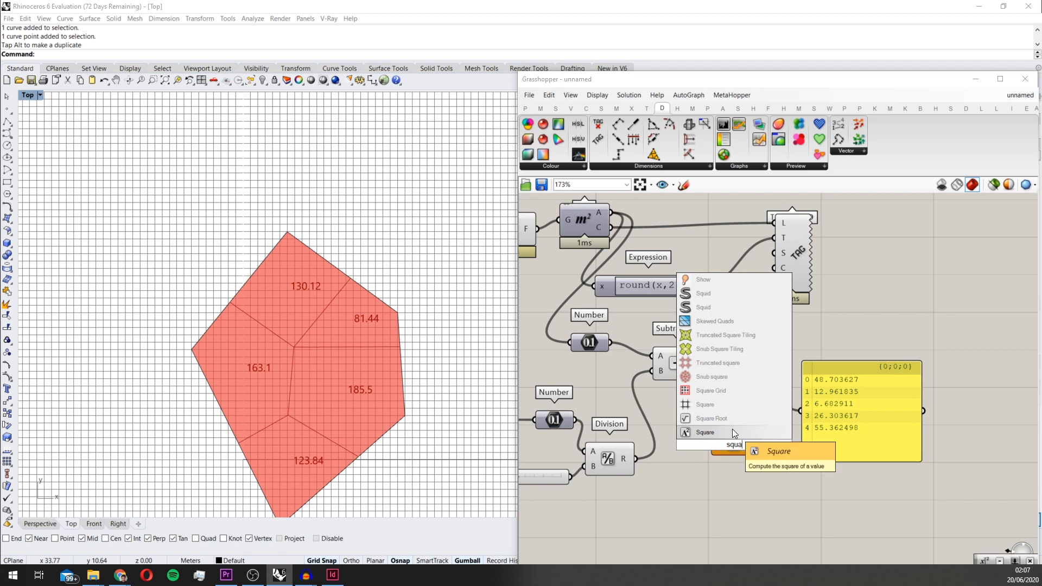
pyautogui.click(731, 432)
pyautogui.scroll(2, 732, 435)
pyautogui.moveTo(739, 441); pyautogui.dragTo(882, 354)
pyautogui.moveTo(832, 398); pyautogui.dragTo(831, 401)
pyautogui.moveTo(867, 412); pyautogui.dragTo(860, 453)
# Compare the squared area deviations in the panel with the cell area labels in the Top viewport
pyautogui.scroll(-3, 940, 398)
pyautogui.scroll(2, 912, 397)
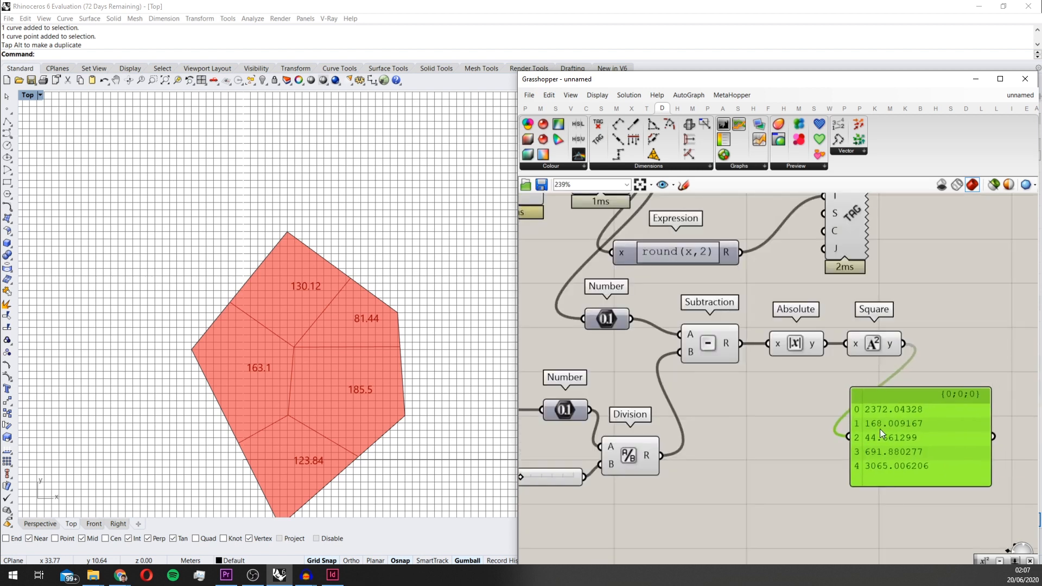
pyautogui.scroll(2, 881, 429)
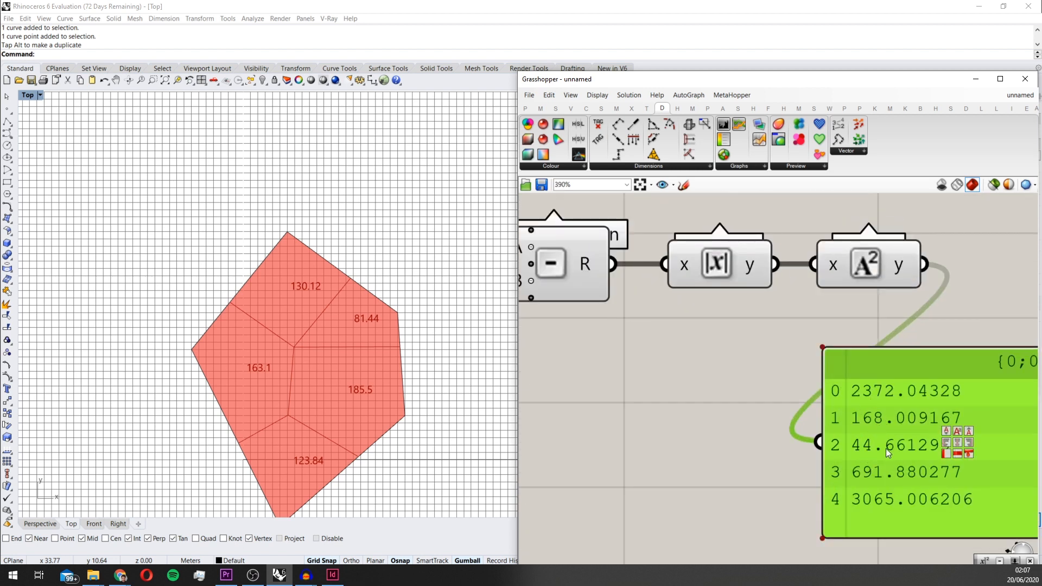
pyautogui.scroll(-2, 852, 395)
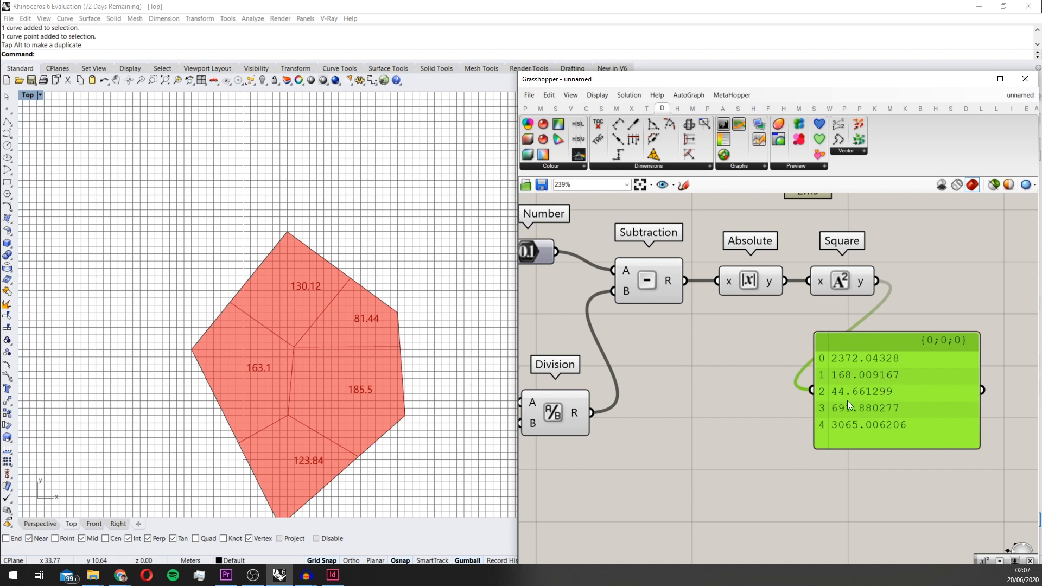
pyautogui.scroll(-3, 747, 417)
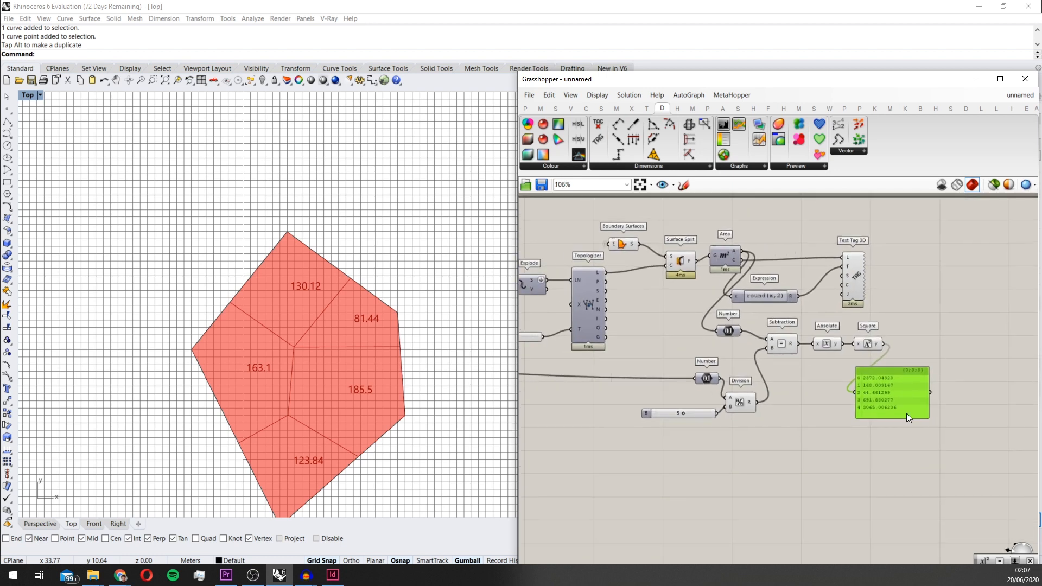
pyautogui.scroll(4, 904, 407)
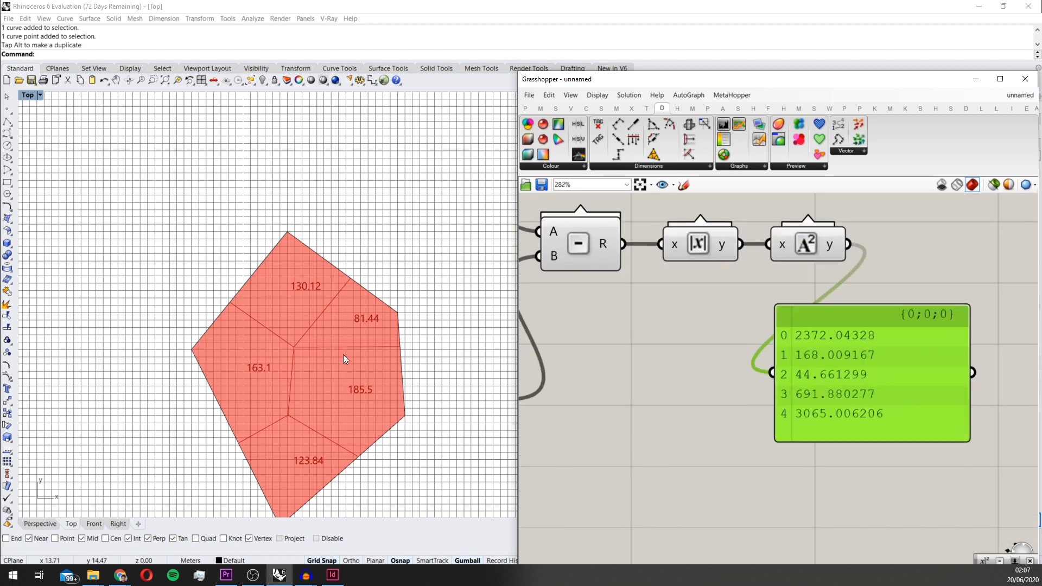
pyautogui.scroll(-2, 711, 350)
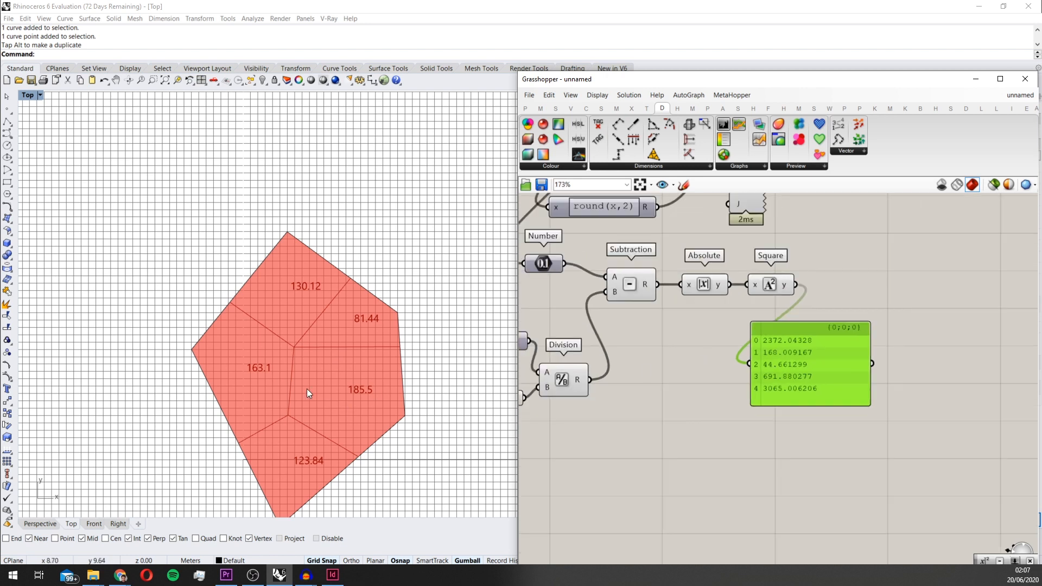
pyautogui.scroll(2, 326, 412)
pyautogui.scroll(-2, 680, 391)
pyautogui.scroll(-2, 668, 396)
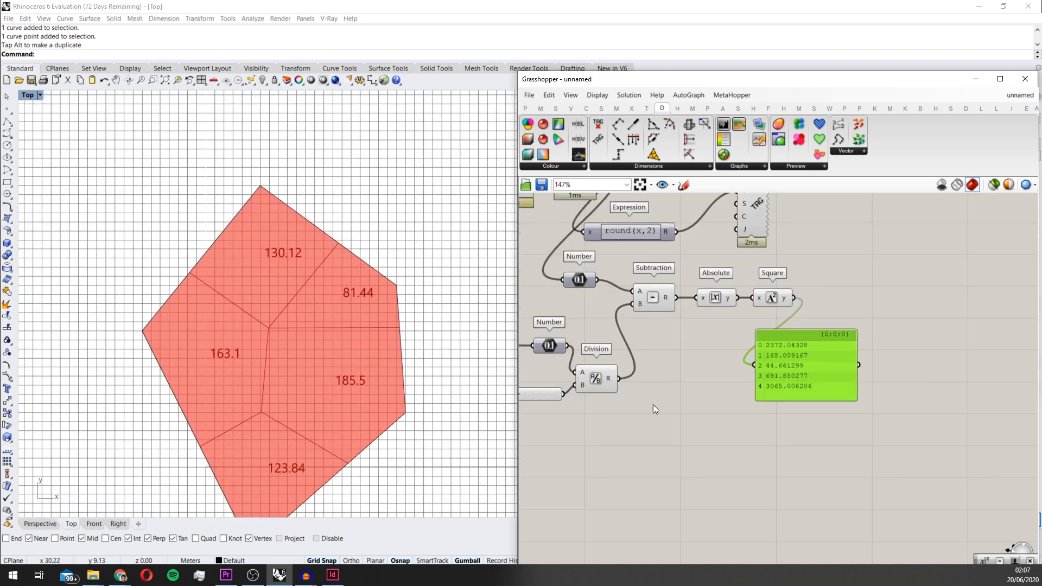
pyautogui.scroll(-2, 778, 360)
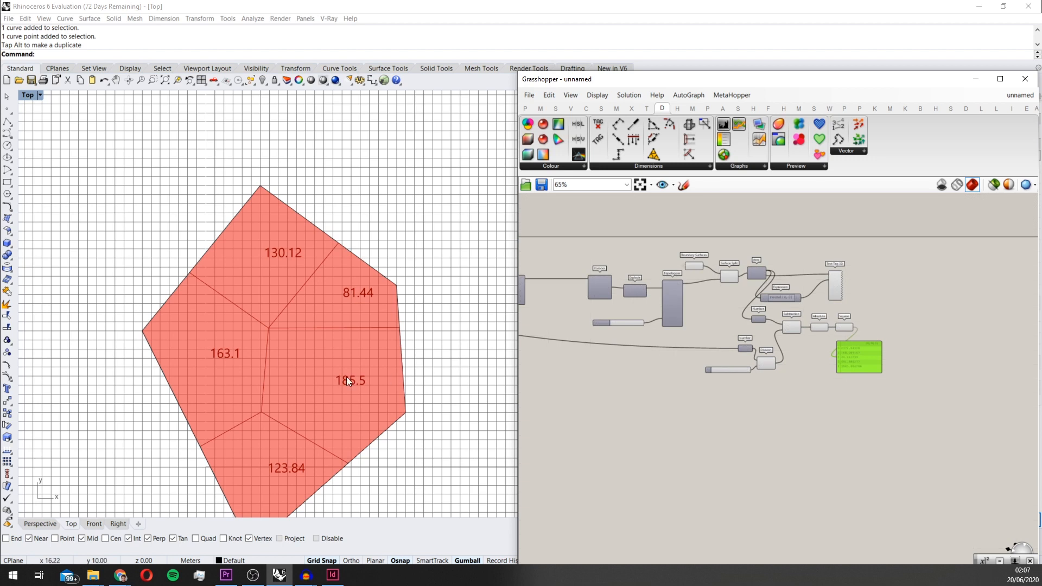
pyautogui.moveTo(541, 315); pyautogui.dragTo(554, 323, button='right')
pyautogui.scroll(2, 964, 373)
pyautogui.scroll(4, 814, 363)
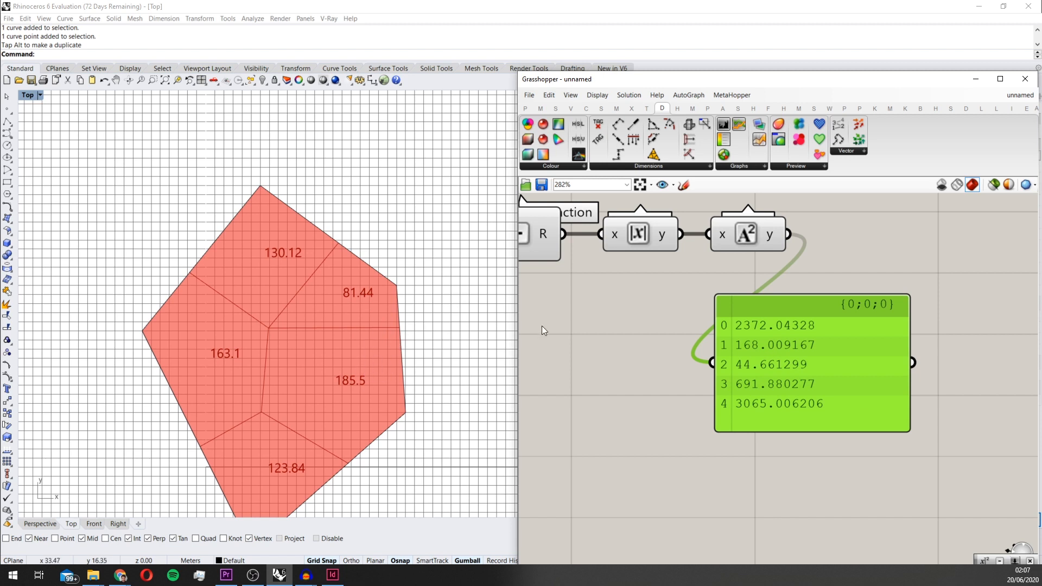
# Move the panel beside the Square component so that it lines up with the output
pyautogui.scroll(-2, 786, 341)
pyautogui.moveTo(672, 314); pyautogui.dragTo(680, 389, button='right')
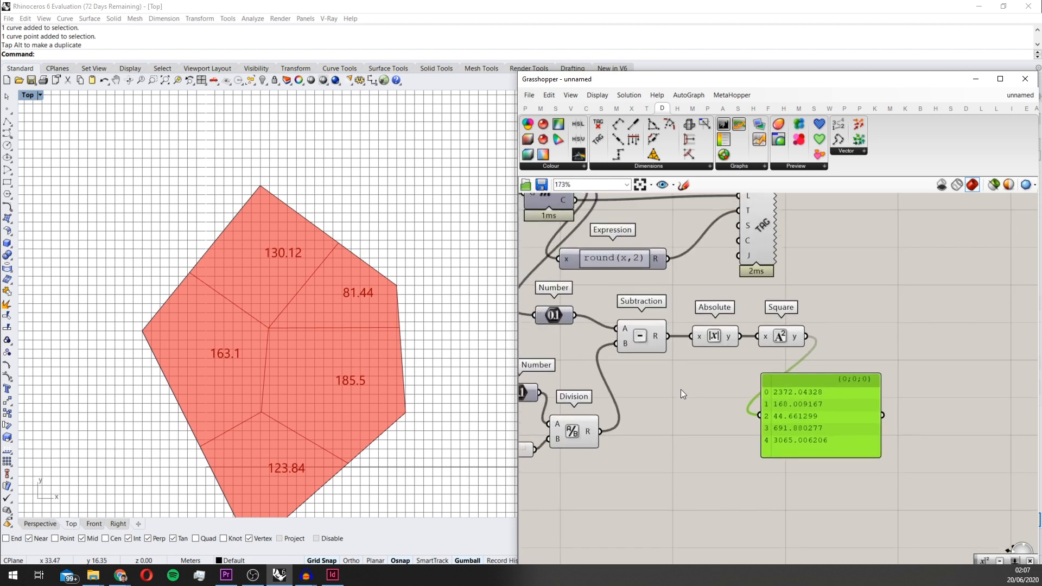
pyautogui.moveTo(791, 392); pyautogui.dragTo(883, 318)
pyautogui.scroll(1, 868, 334)
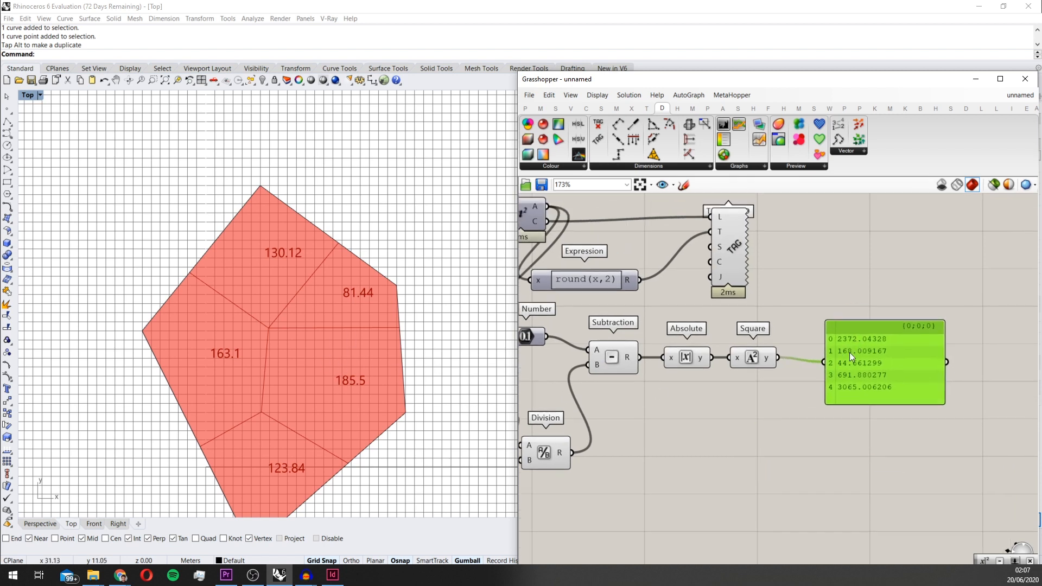
pyautogui.scroll(-3, 814, 358)
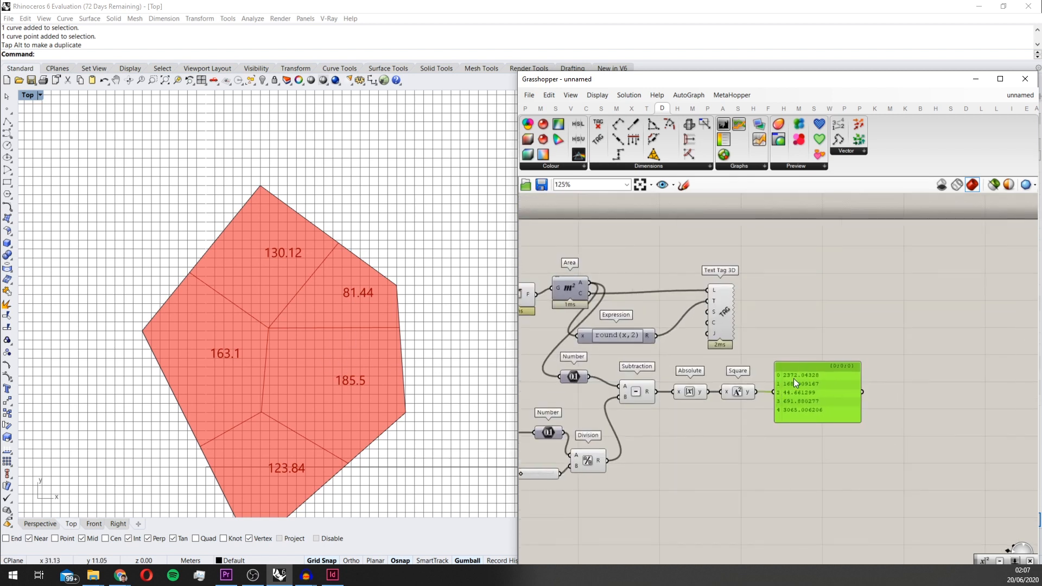
# Add a Galapagos component and connect its Fitness input to the Square component's result
pyautogui.doubleClick(822, 321)
pyautogui.write('gal')
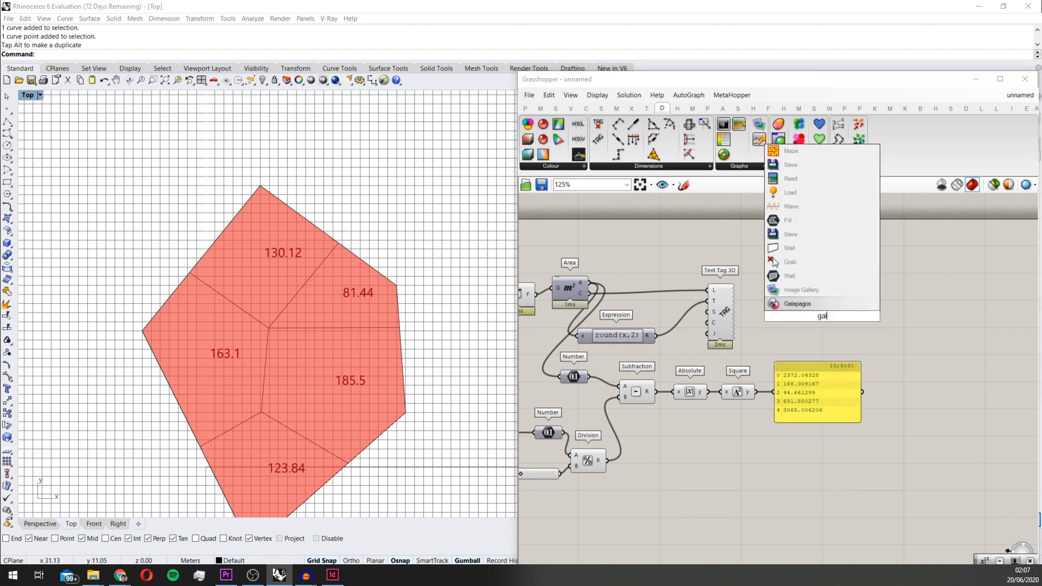
pyautogui.press('Return')
pyautogui.scroll(-1, 822, 317)
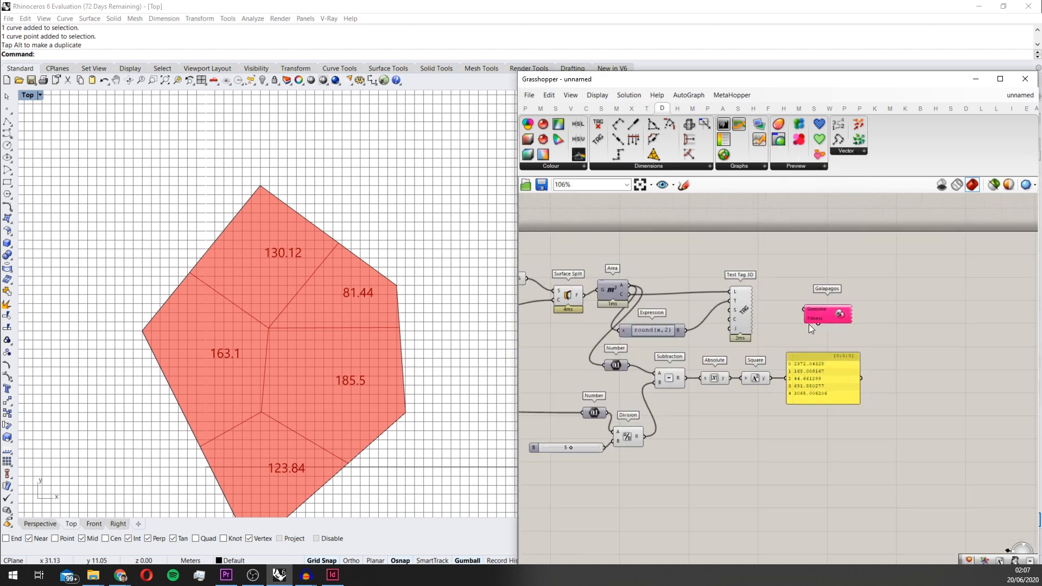
pyautogui.scroll(2, 812, 316)
pyautogui.moveTo(901, 325); pyautogui.dragTo(820, 400)
# Connect the Galapagos Genome input to the Gene Pool that drives the Voronoi edges
pyautogui.scroll(-2, 878, 317)
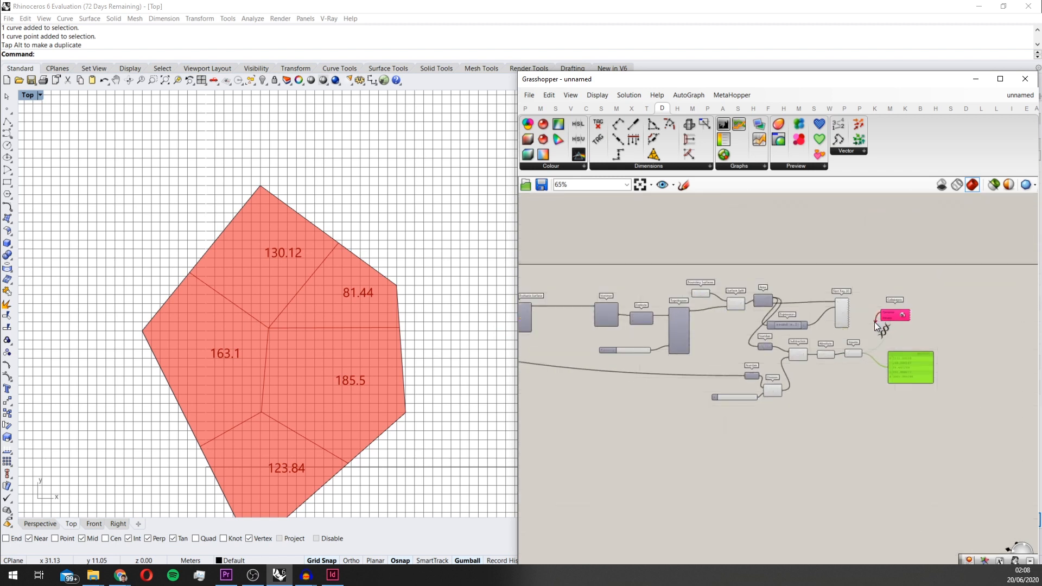
pyautogui.scroll(-7, 874, 322)
pyautogui.scroll(3, 675, 357)
pyautogui.scroll(2, 881, 286)
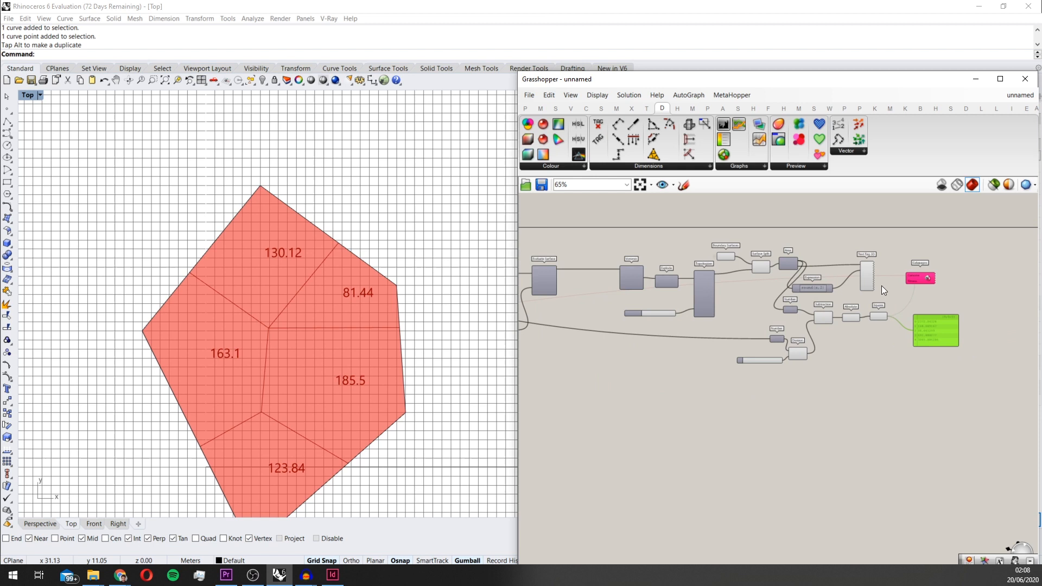
# Open the Galapagos editor from its component on the canvas and set the Fitness target to 0
pyautogui.scroll(5, 912, 272)
pyautogui.moveTo(900, 271); pyautogui.dragTo(695, 326)
pyautogui.scroll(-4, 887, 286)
pyautogui.moveTo(1004, 274); pyautogui.dragTo(760, 298, button='right')
pyautogui.scroll(5, 759, 299)
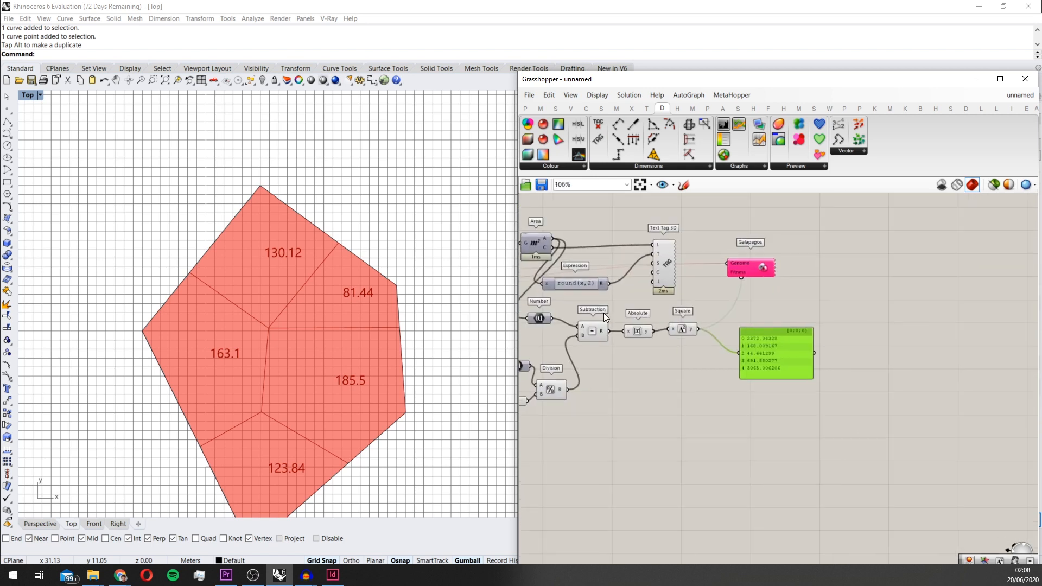
pyautogui.click(752, 264)
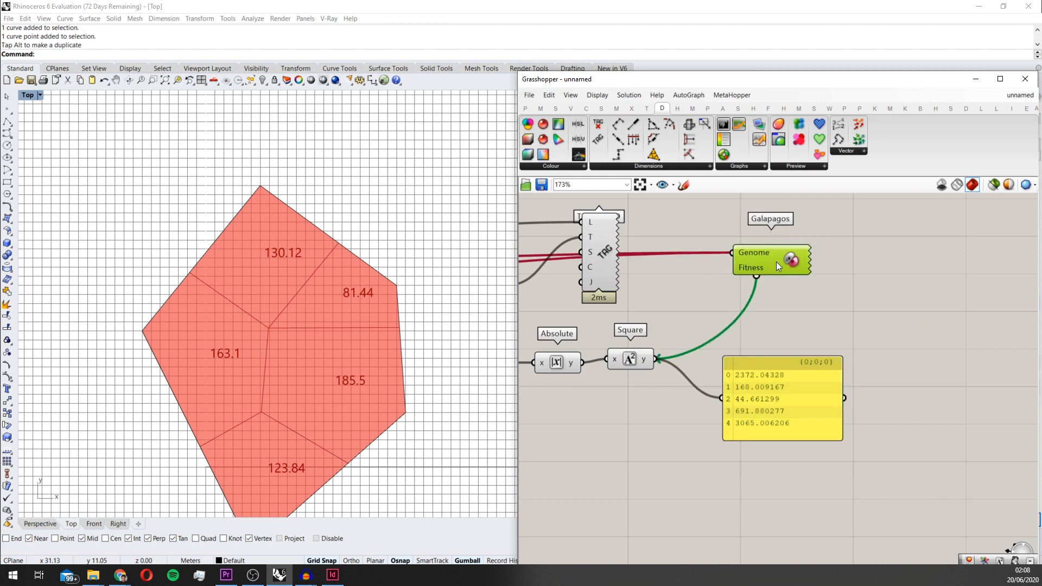
pyautogui.doubleClick(776, 262)
pyautogui.click(655, 142)
pyautogui.doubleClick(698, 143)
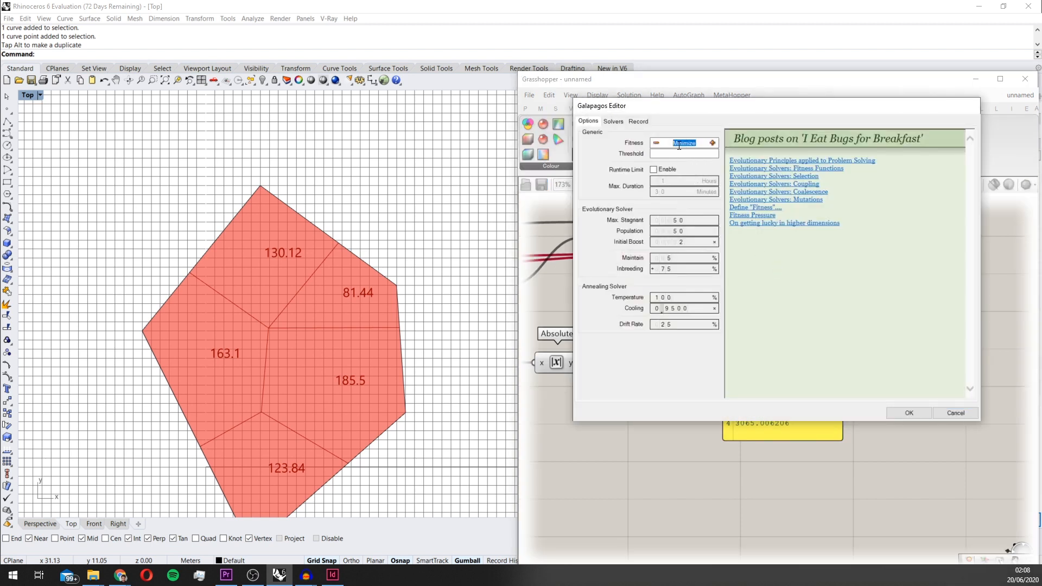
pyautogui.click(705, 168)
# Set the evolutionary solver's Initial Boost to 7 and its Inbreeding factor to 30%
pyautogui.moveTo(678, 246); pyautogui.dragTo(693, 216)
pyautogui.scroll(-4, 424, 335)
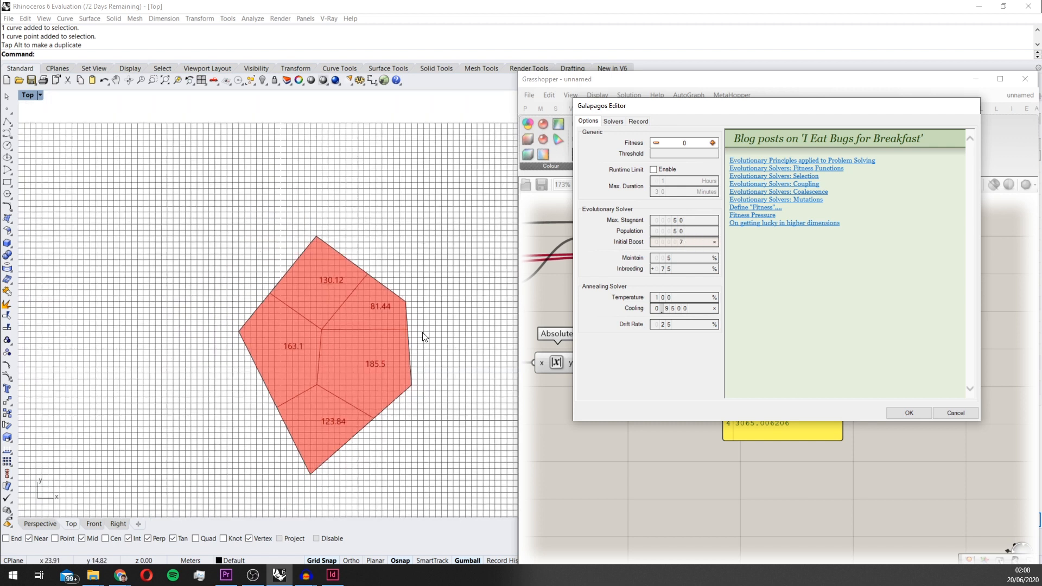
pyautogui.scroll(3, 413, 340)
pyautogui.scroll(-2, 425, 328)
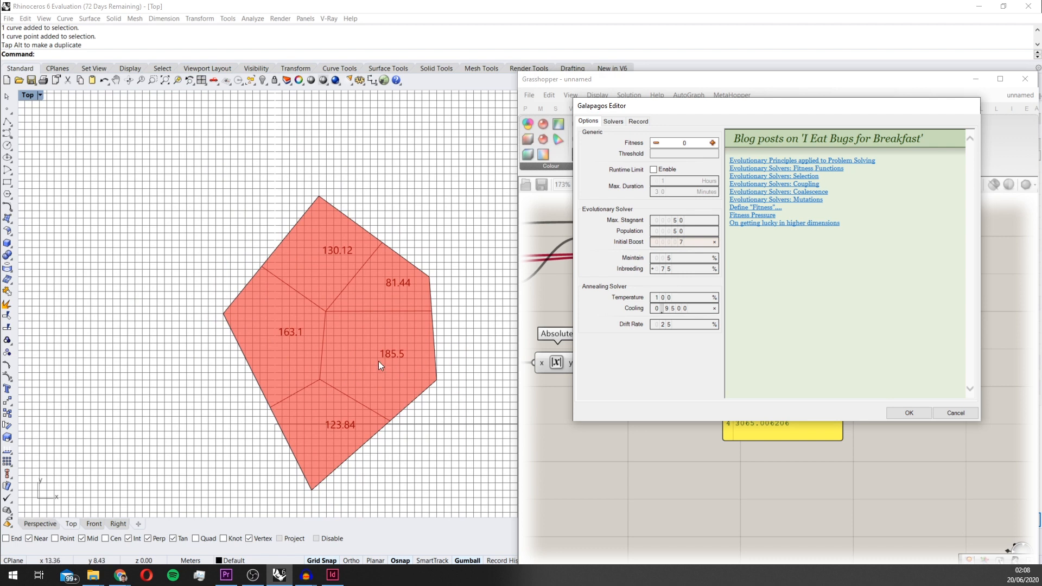
pyautogui.scroll(2, 398, 348)
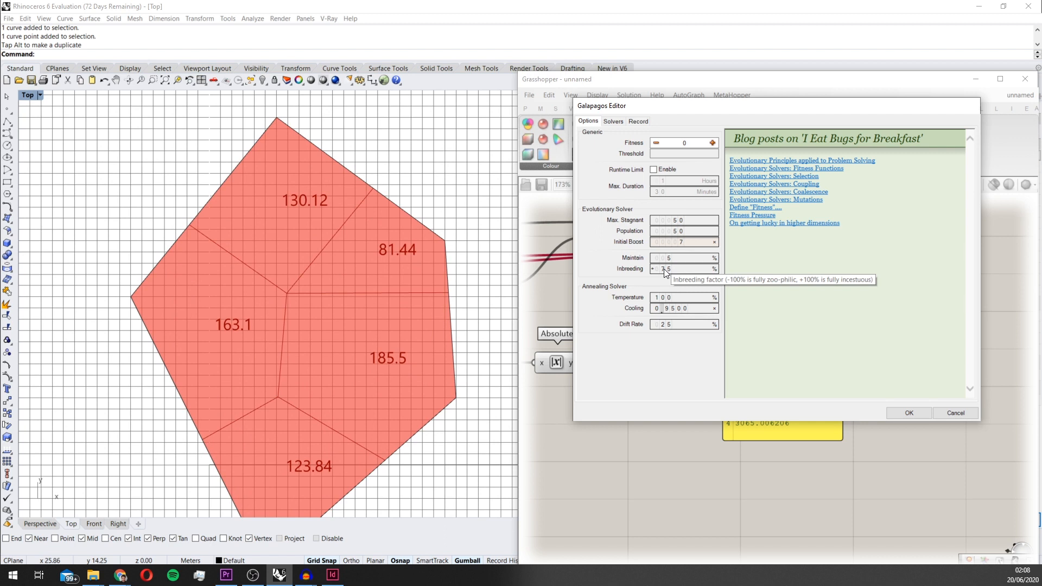
pyautogui.moveTo(662, 271); pyautogui.dragTo(666, 278)
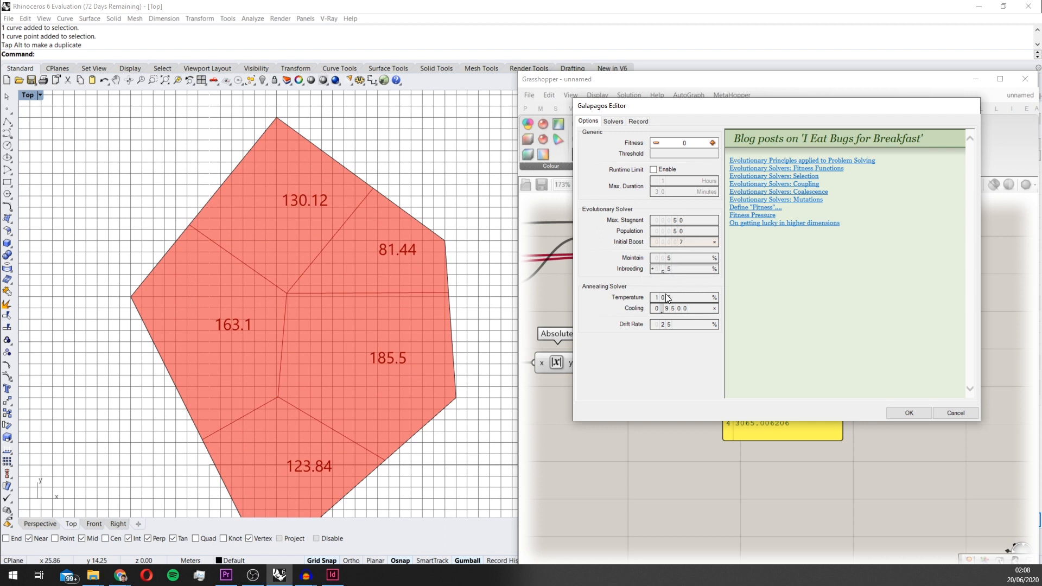
pyautogui.moveTo(672, 279); pyautogui.dragTo(672, 325)
pyautogui.moveTo(664, 266); pyautogui.dragTo(668, 271)
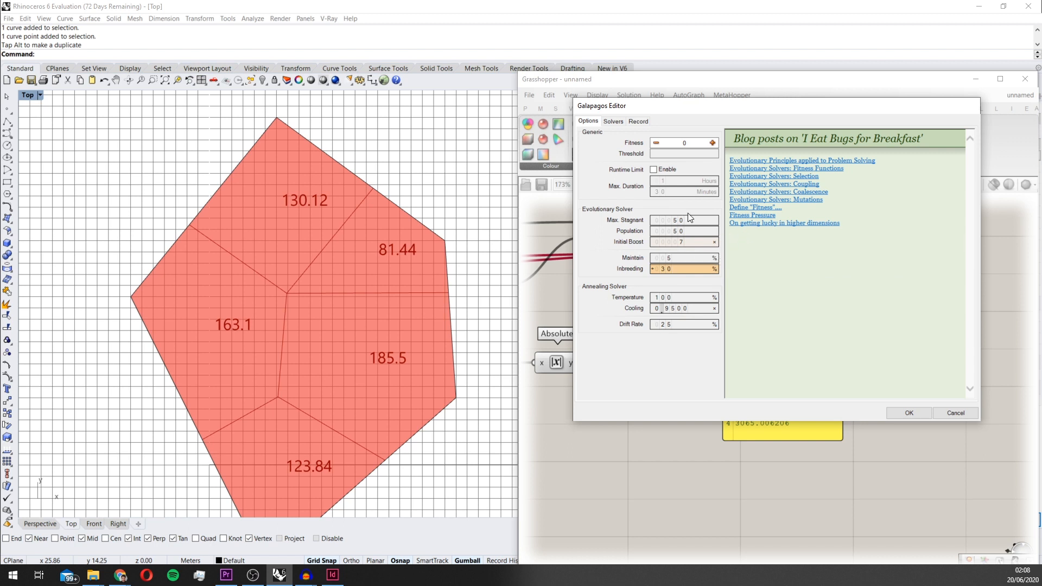
# Run the Galapagos evolutionary solver, select the best-ranked genome of the final generation and bring the solver options back up
pyautogui.click(611, 121)
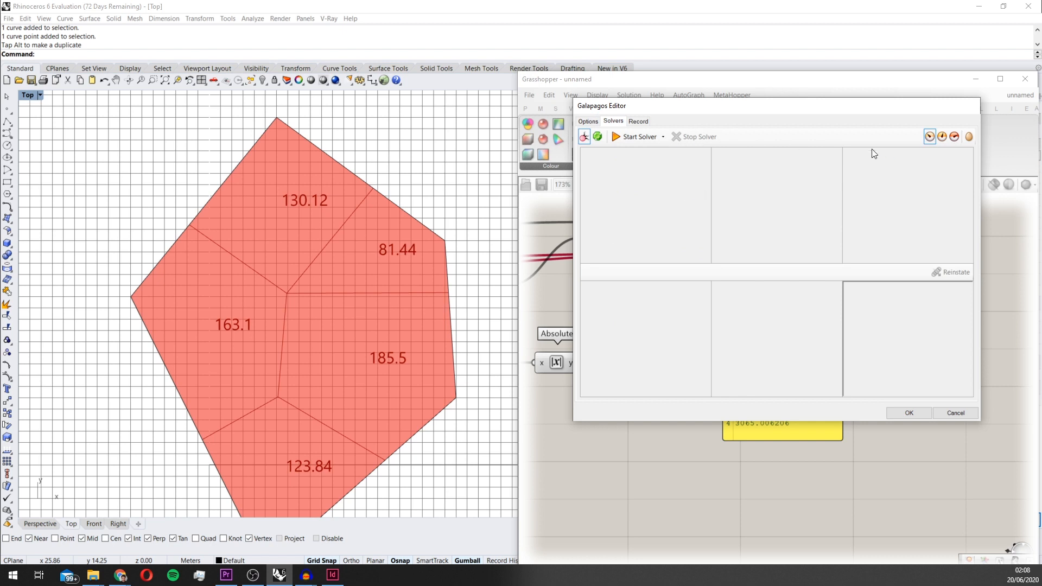
pyautogui.click(643, 139)
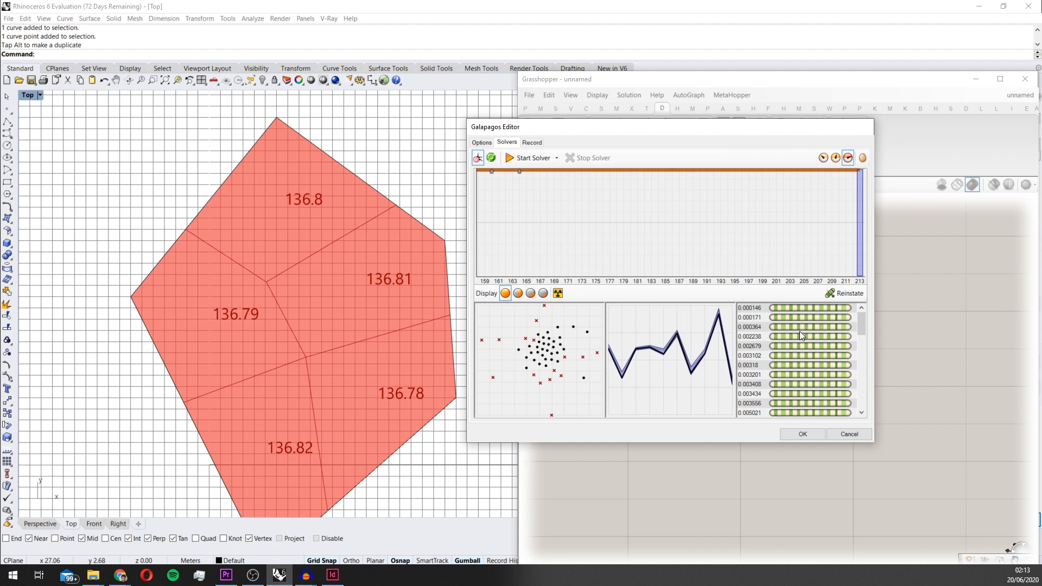
pyautogui.click(766, 308)
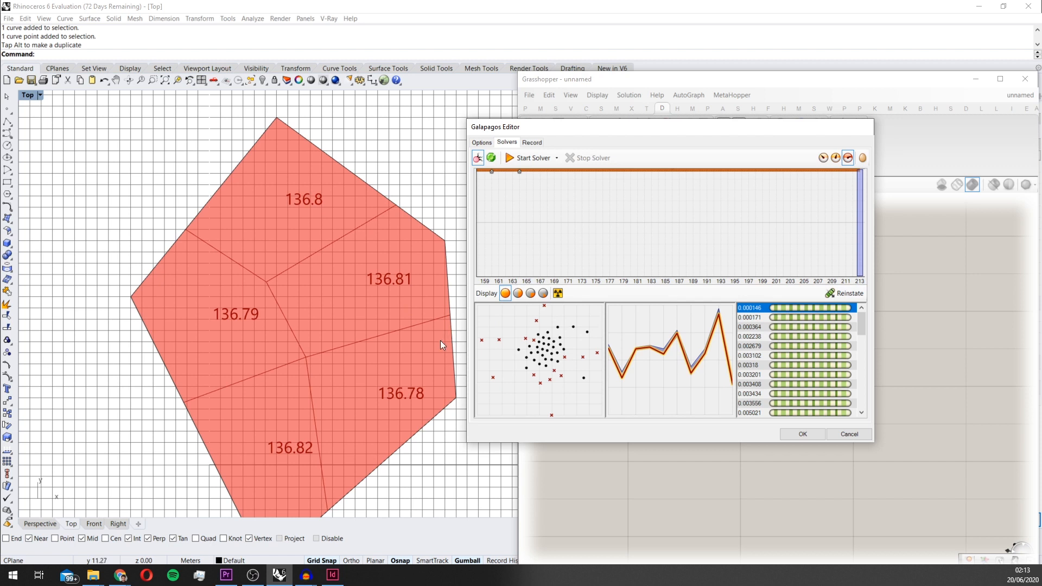
pyautogui.click(491, 143)
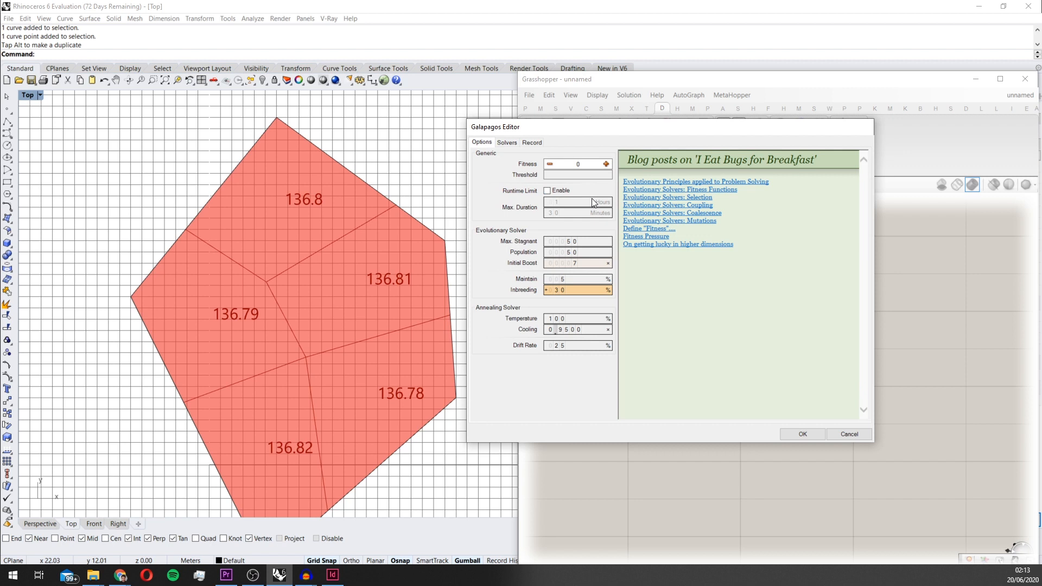
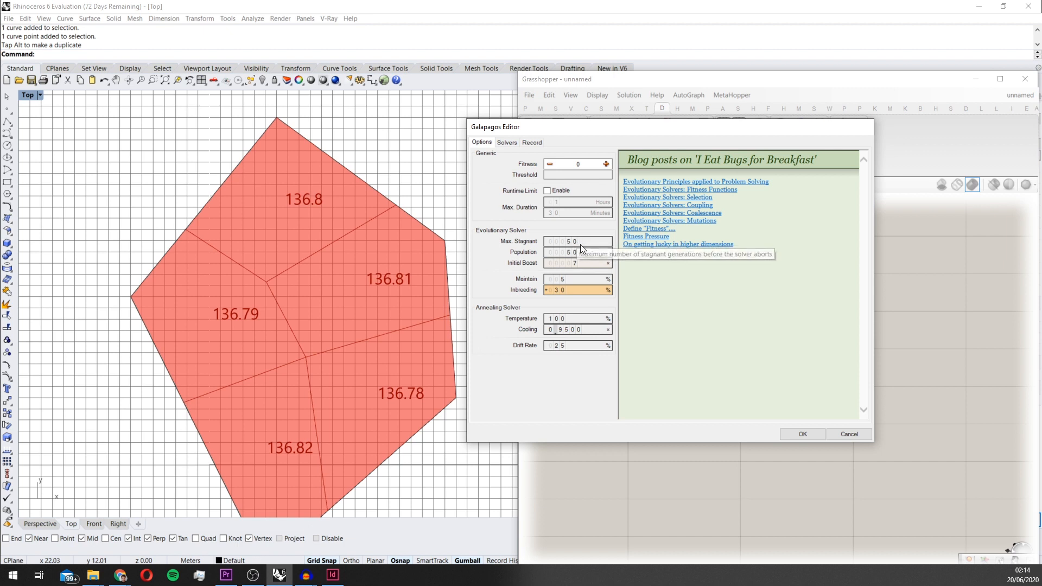
# Return to the Galapagos solver results and examine the area labels of the polygon's Voronoi cells in the Top viewport
pyautogui.click(513, 143)
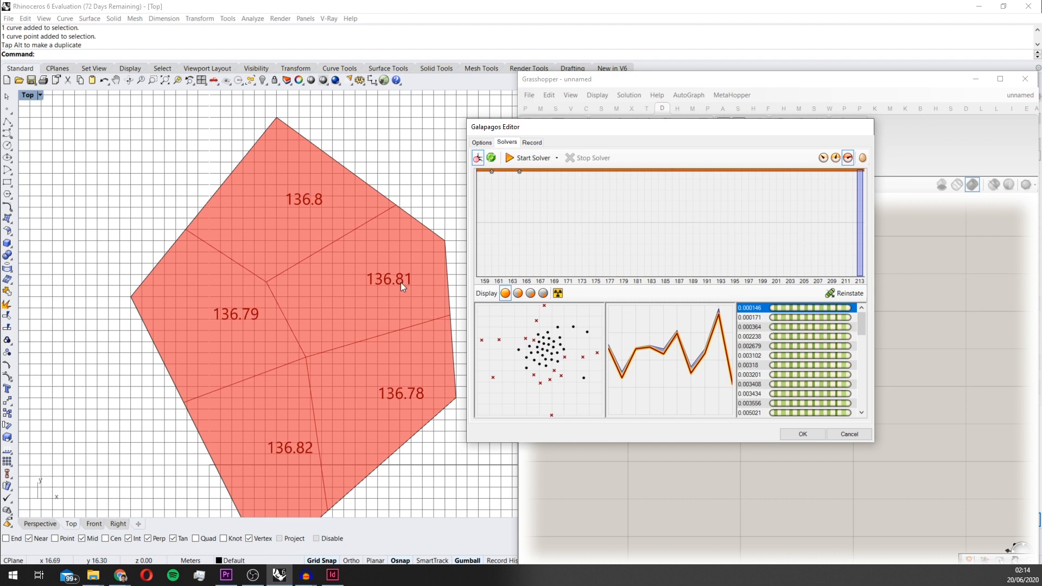
pyautogui.scroll(-2, 407, 282)
pyautogui.scroll(2, 367, 305)
pyautogui.scroll(-2, 391, 291)
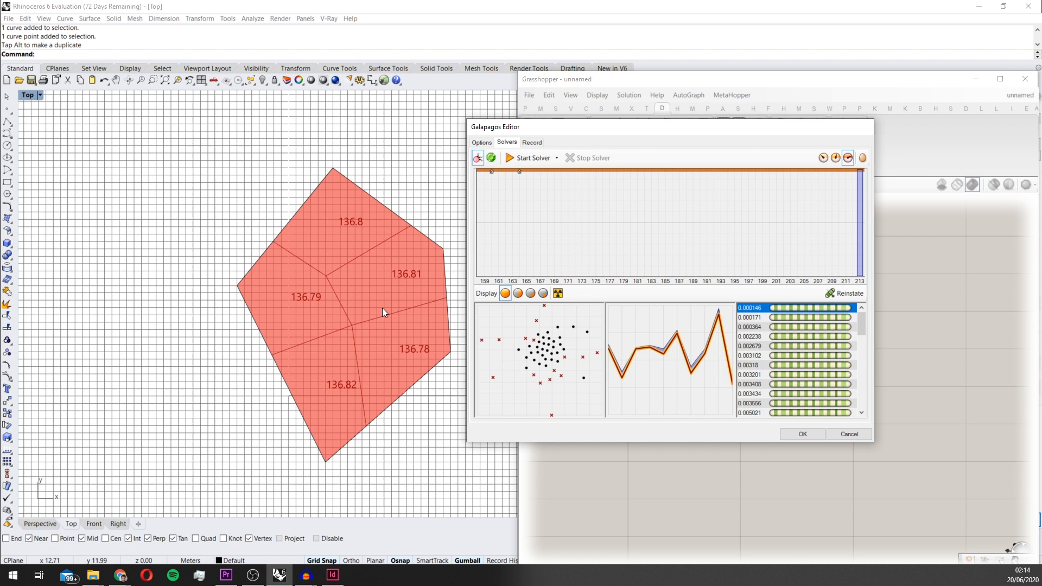
pyautogui.scroll(1, 388, 306)
pyautogui.scroll(2, 356, 379)
pyautogui.scroll(-2, 353, 221)
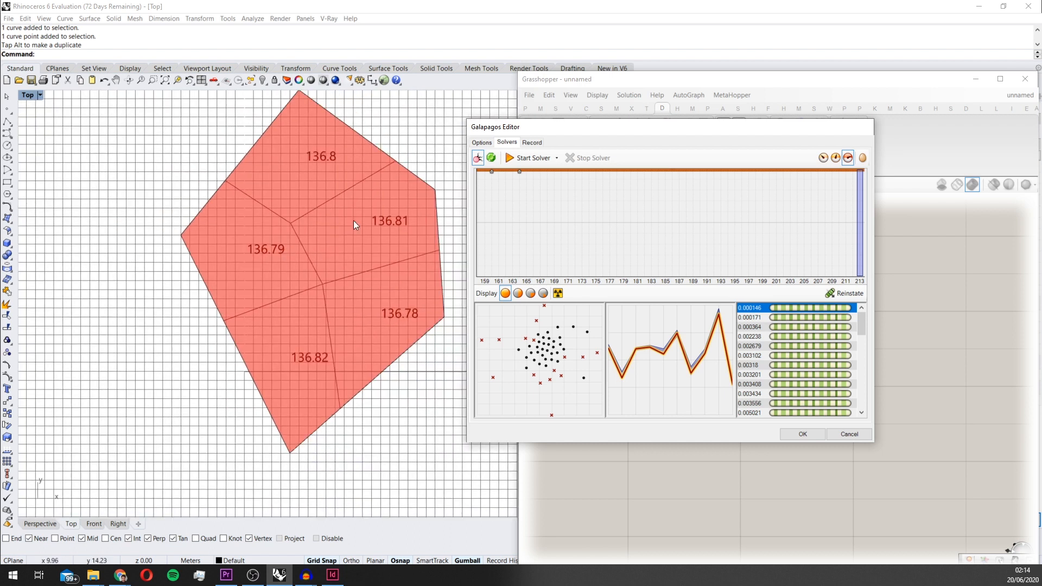
pyautogui.scroll(3, 337, 256)
pyautogui.scroll(1, 269, 181)
pyautogui.scroll(-4, 282, 167)
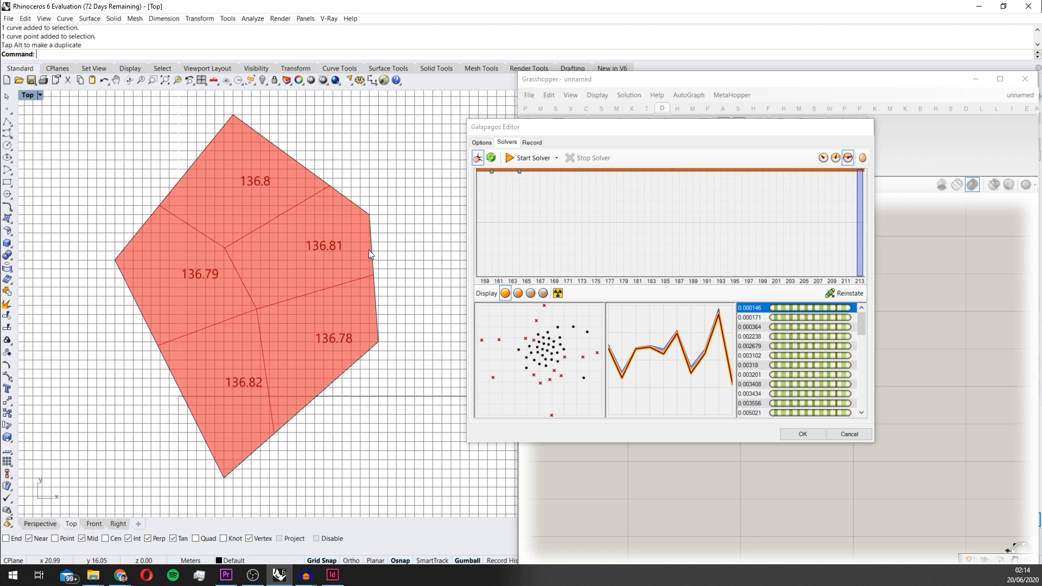
pyautogui.scroll(-4, 251, 248)
pyautogui.scroll(2, 249, 249)
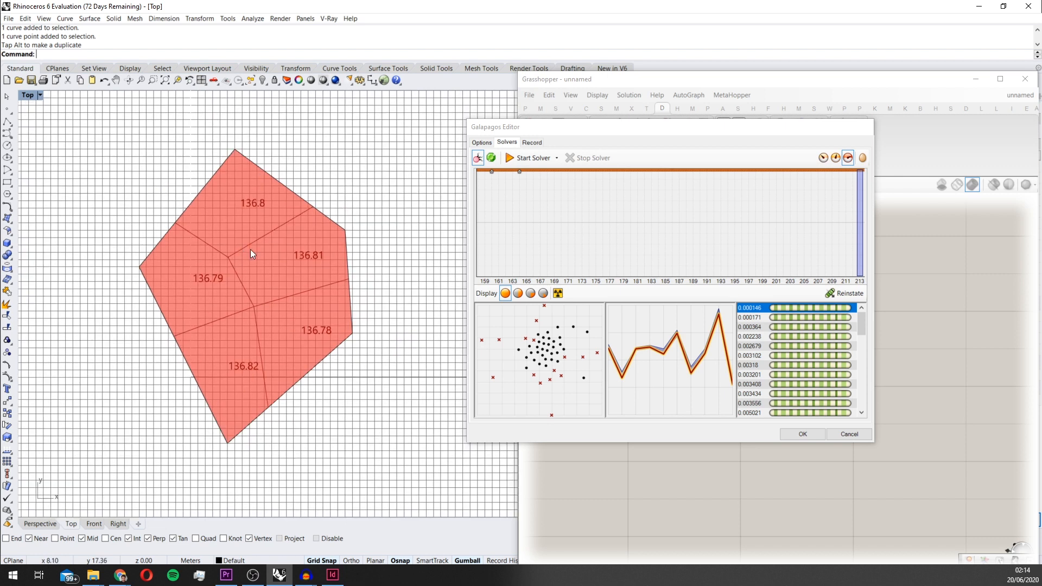
pyautogui.scroll(3, 251, 251)
pyautogui.scroll(-2, 301, 250)
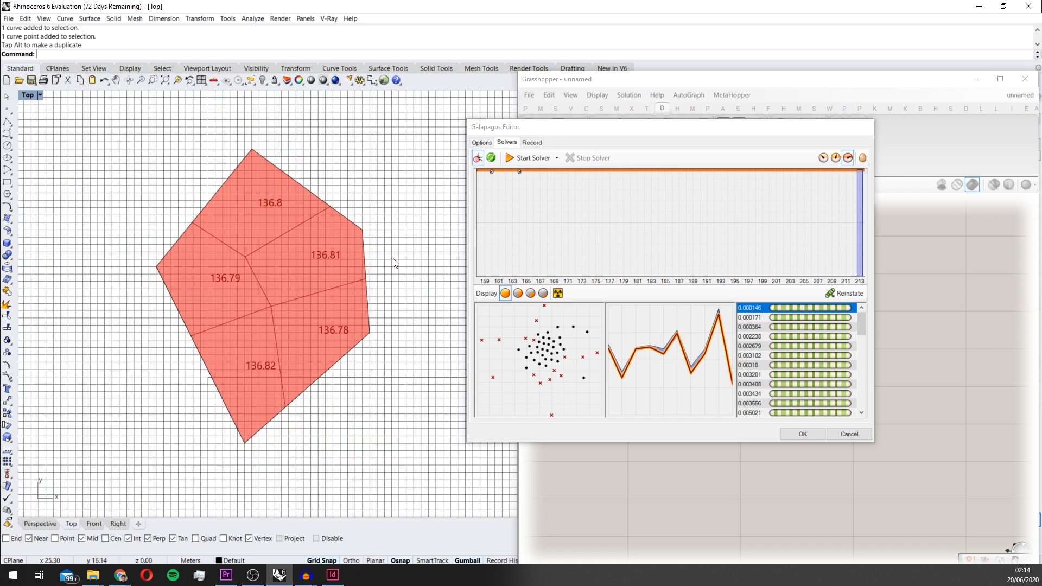
pyautogui.scroll(2, 329, 275)
pyautogui.scroll(-2, 272, 302)
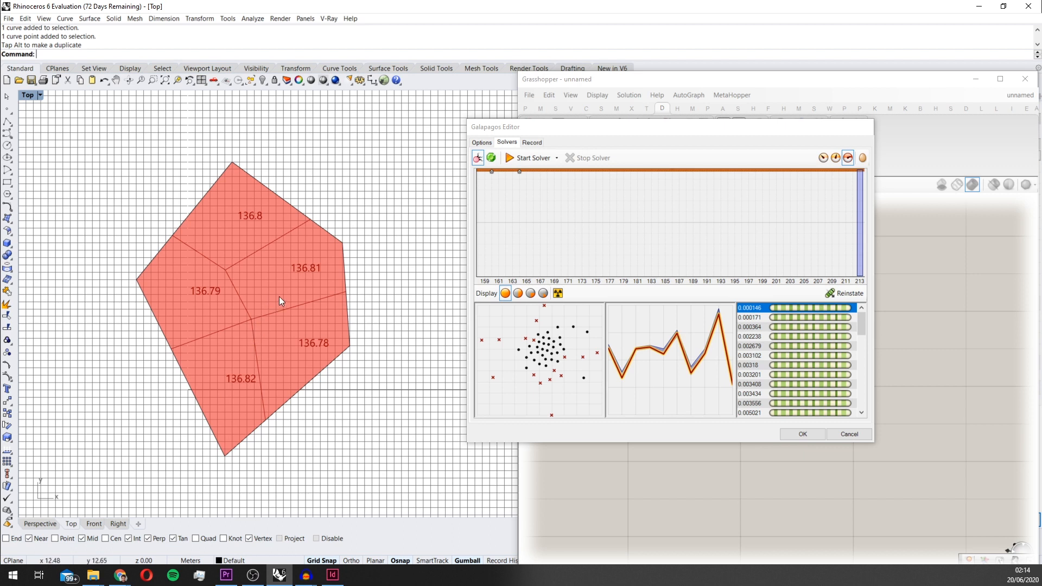
pyautogui.scroll(1, 272, 288)
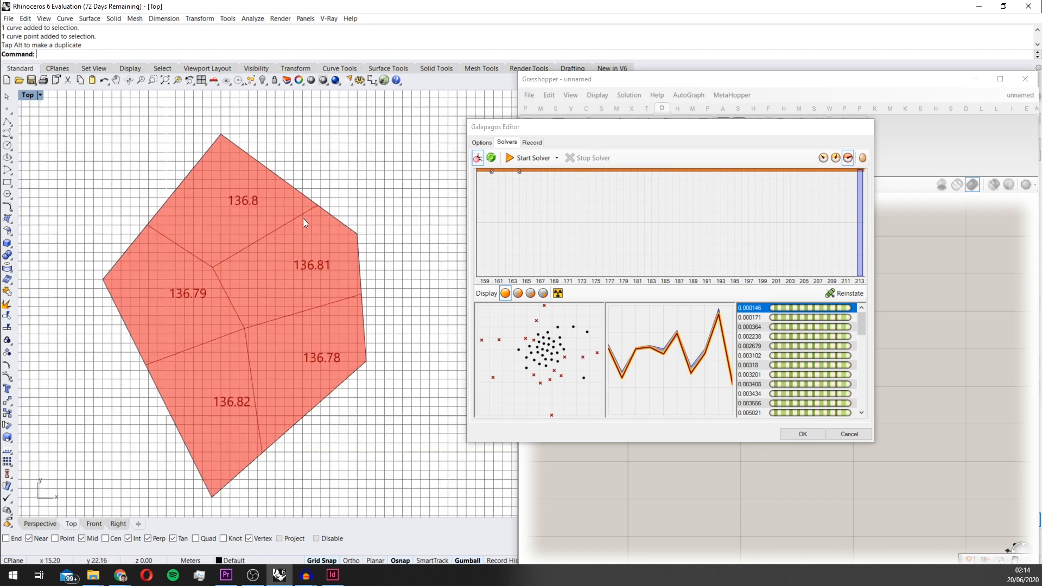
pyautogui.scroll(-2, 309, 297)
pyautogui.moveTo(352, 297); pyautogui.dragTo(415, 283, button='right')
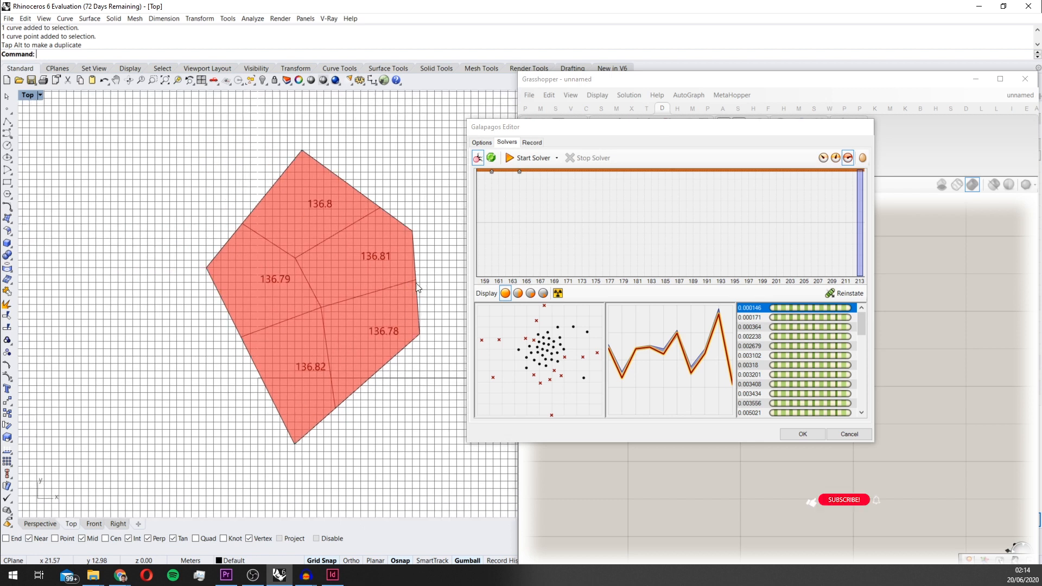
pyautogui.scroll(2, 415, 282)
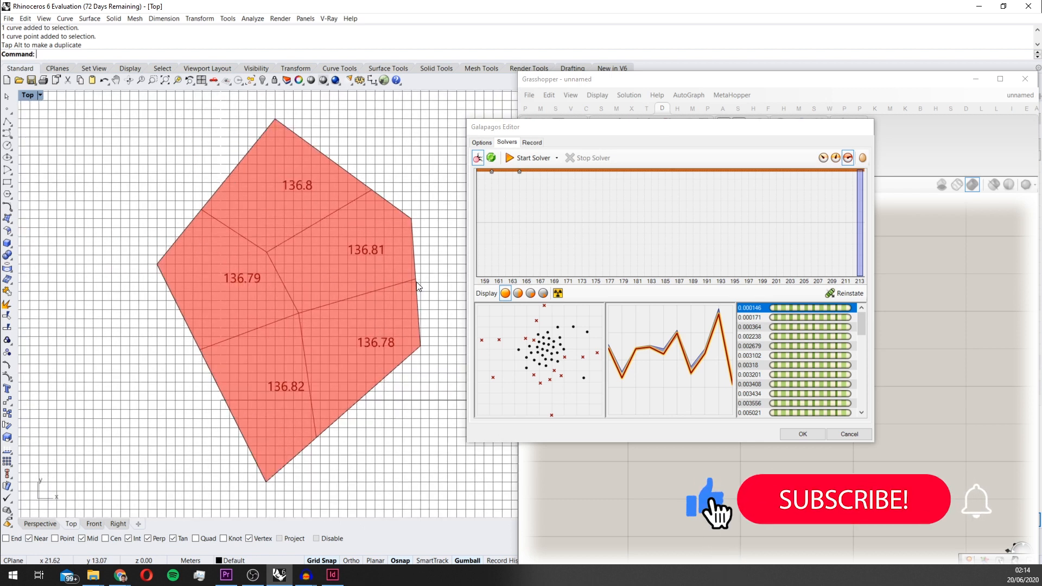
pyautogui.scroll(-2, 416, 281)
pyautogui.moveTo(417, 298); pyautogui.dragTo(384, 318, button='right')
pyautogui.scroll(1, 360, 325)
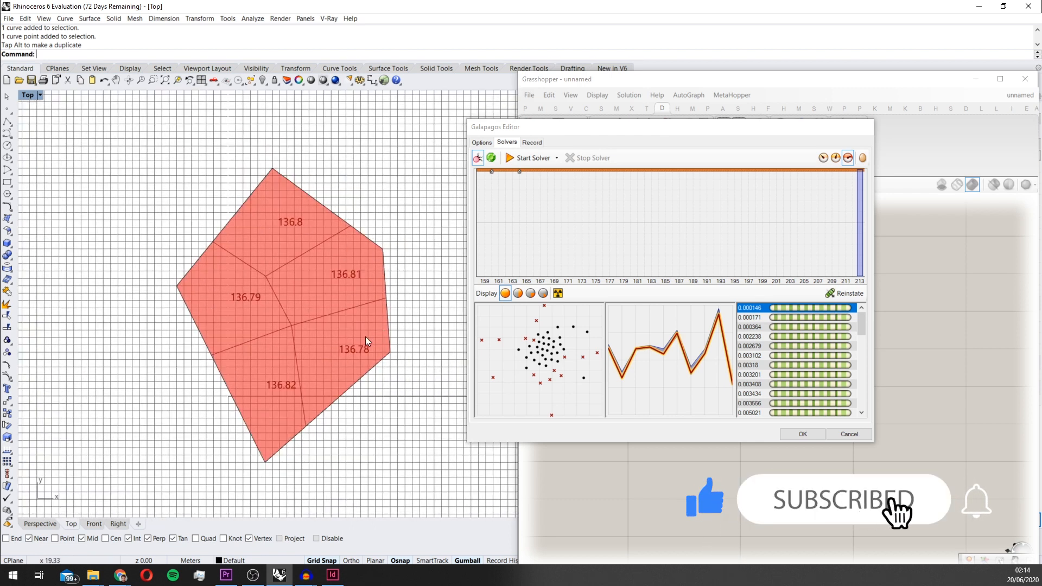